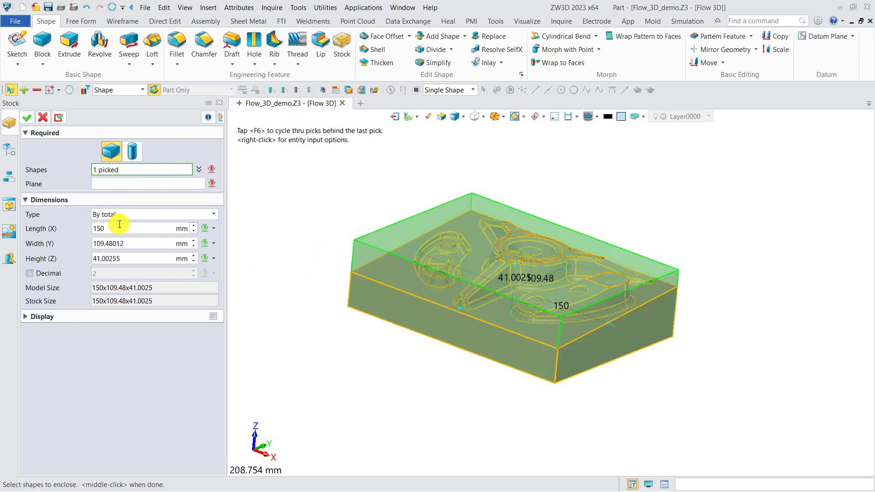
Create a block stock around the part with its width set to 110 mm and its height adjusted
left_click_drag(130, 244, 108, 244)
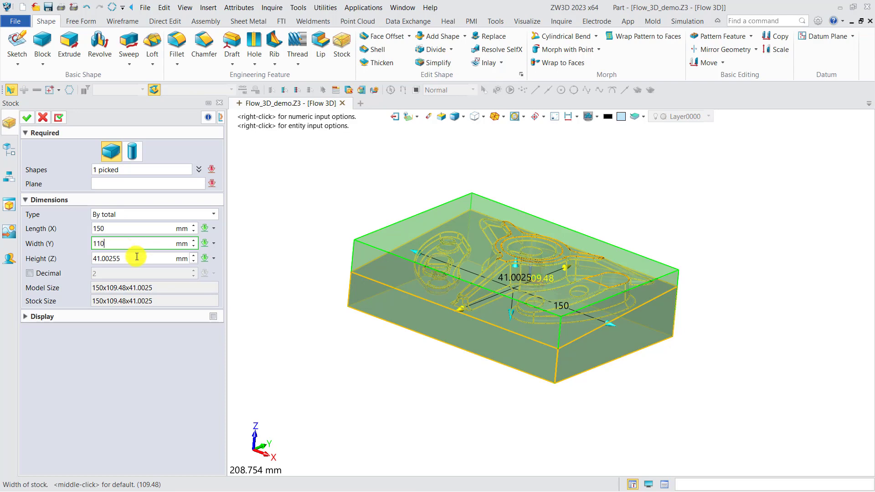
left_click_drag(121, 259, 100, 259)
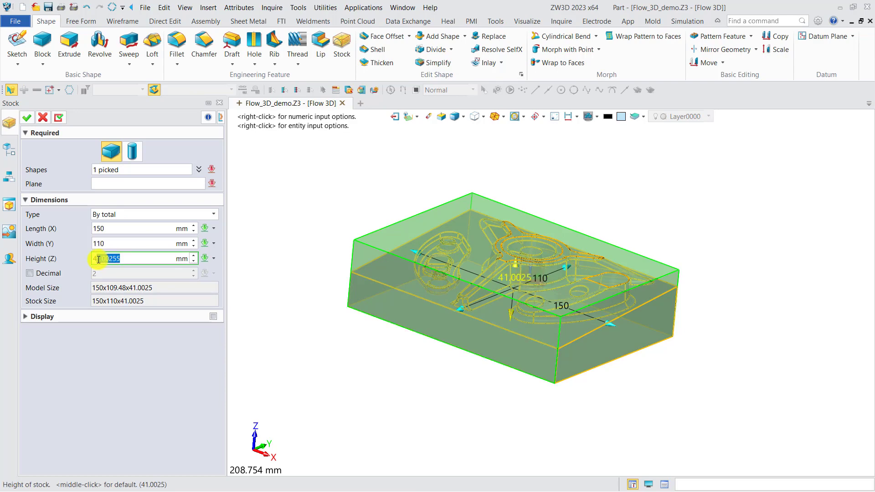
key("BackSpace")
left_click(26, 118)
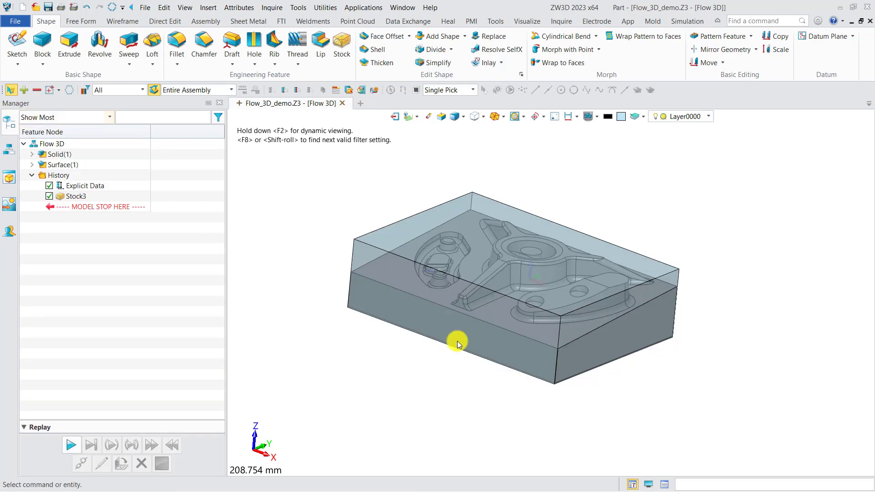
Move the part and stock together from the midpoint between two opposite top corners of the stock to the origin 0
middle_click_drag(458, 345, 486, 308)
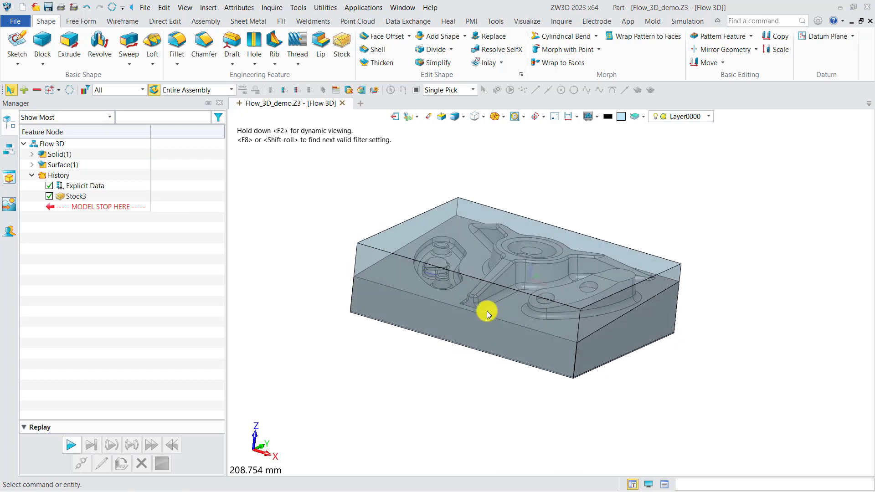
left_click(694, 63)
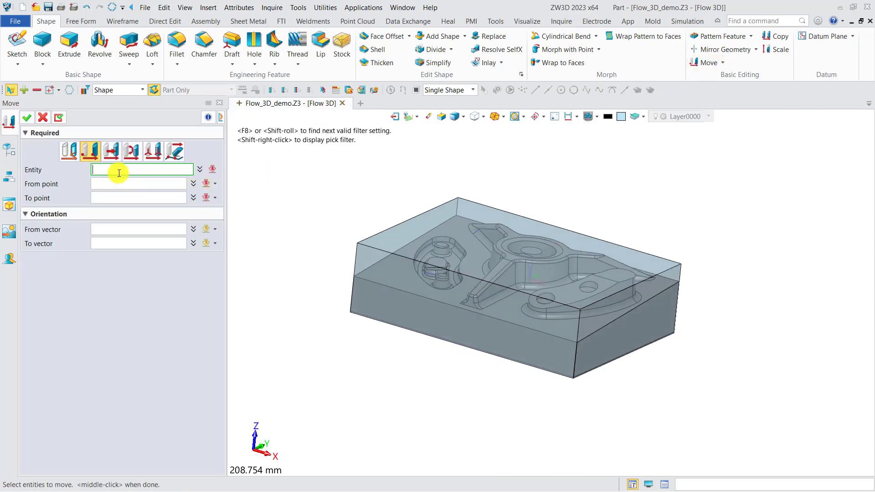
left_click_drag(732, 393, 347, 196)
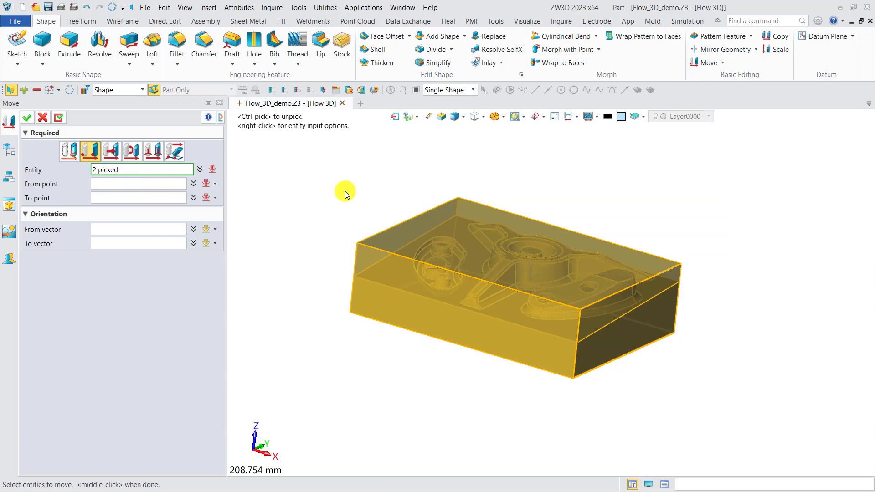
left_click(155, 184)
right_click(291, 228)
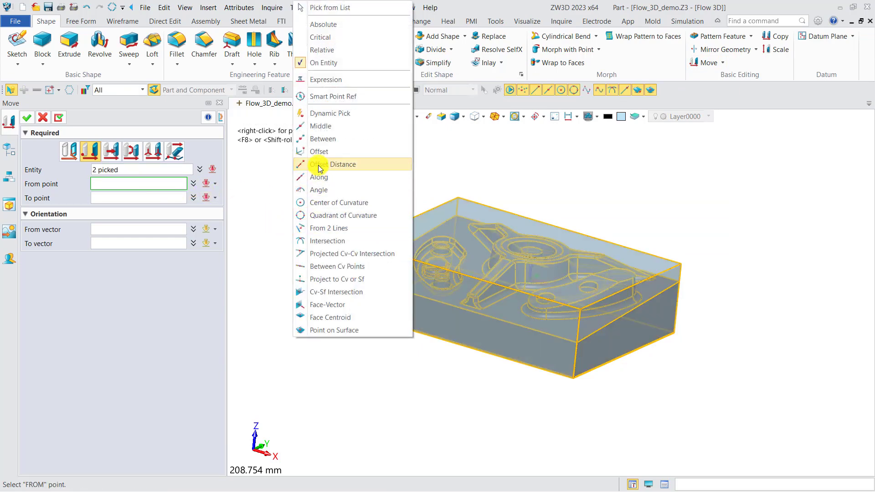
left_click(321, 143)
left_click(359, 243)
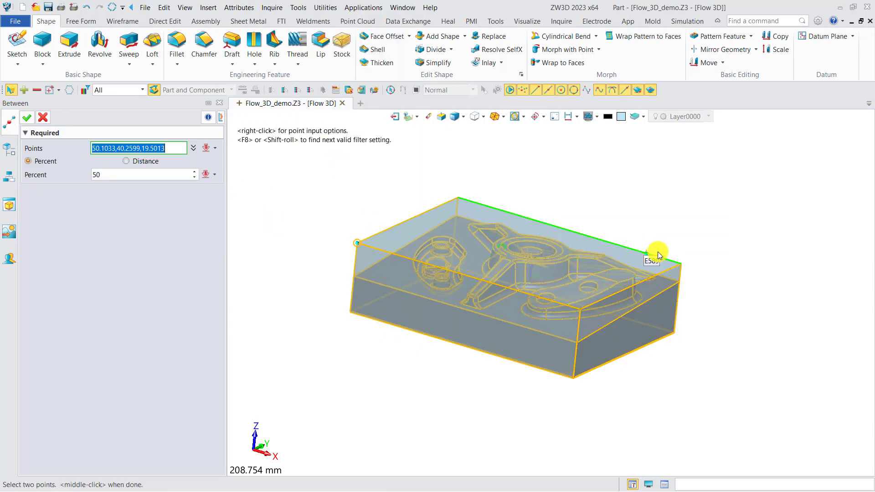
left_click(675, 260)
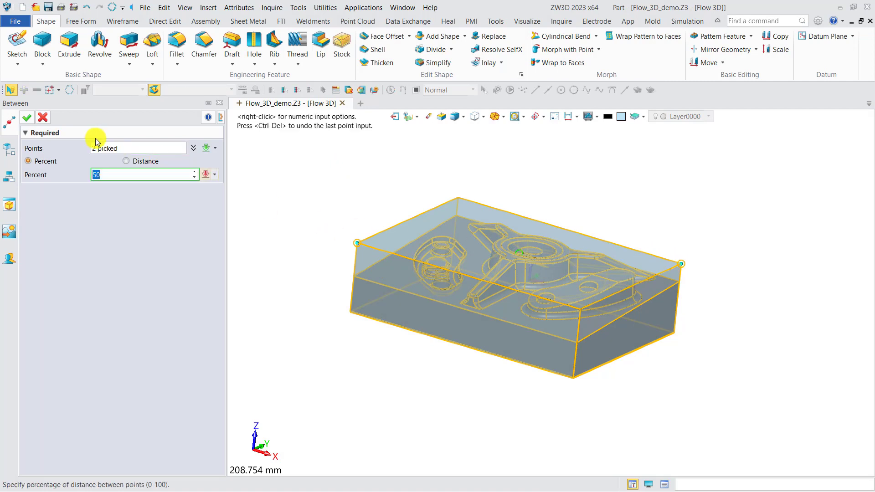
left_click(26, 118)
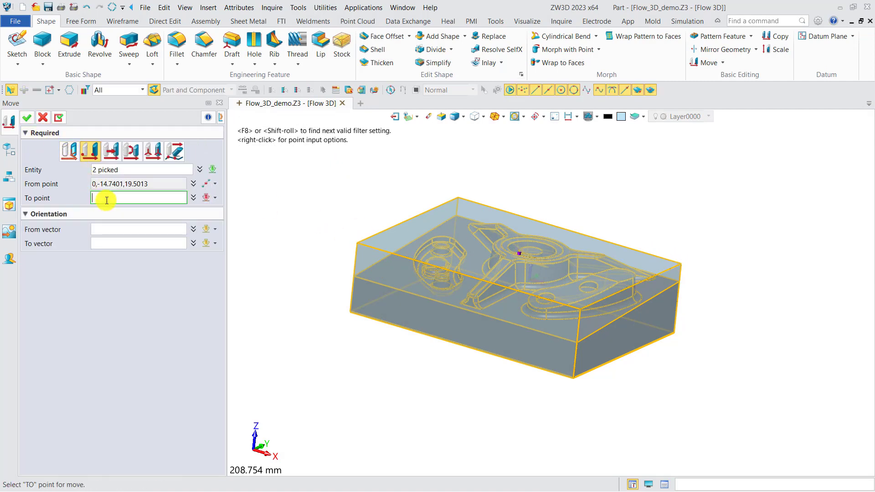
type("0")
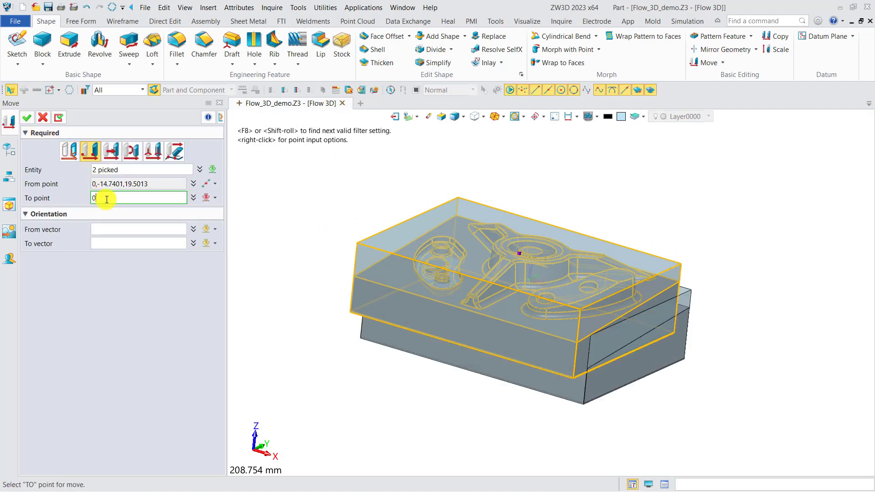
left_click(27, 118)
right_click_drag(337, 262, 326, 274)
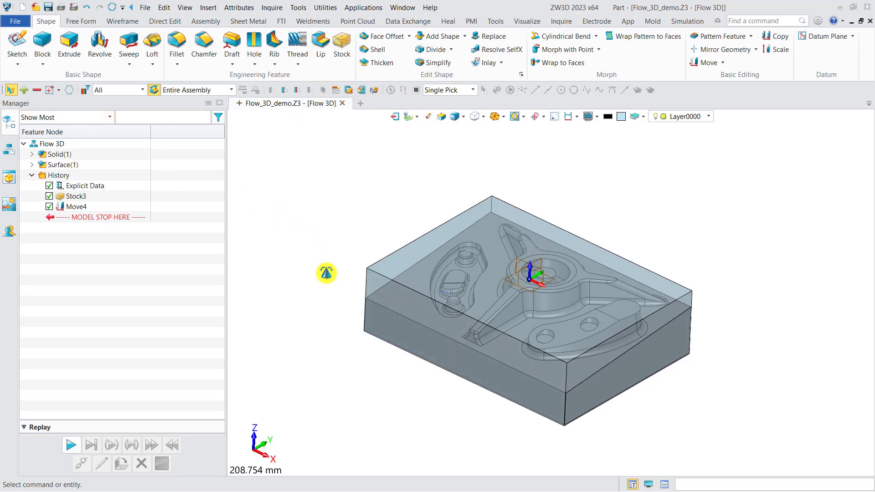
Erase the stock block as a shape, keeping the moved part
left_click(428, 117)
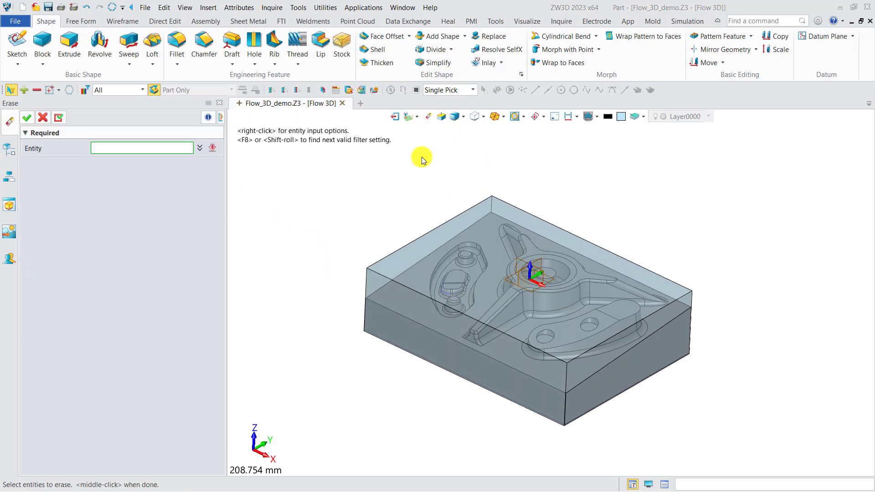
left_click(120, 90)
left_click(113, 109)
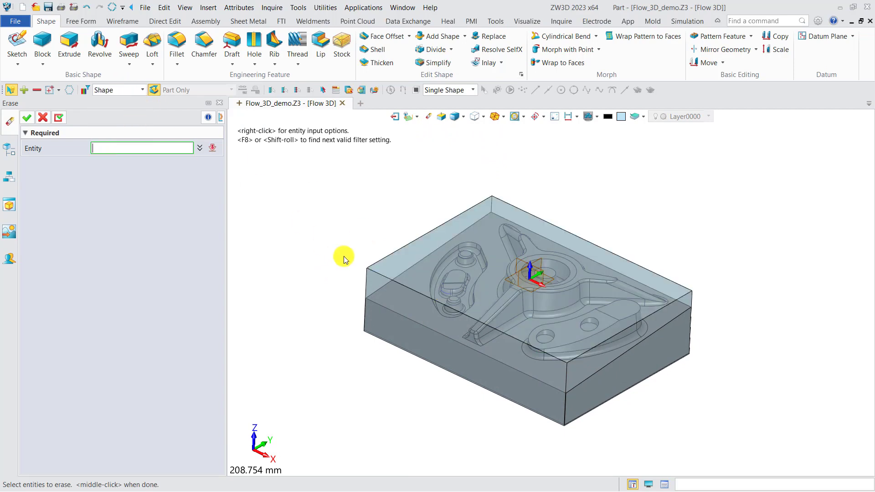
left_click(396, 264)
left_click(26, 118)
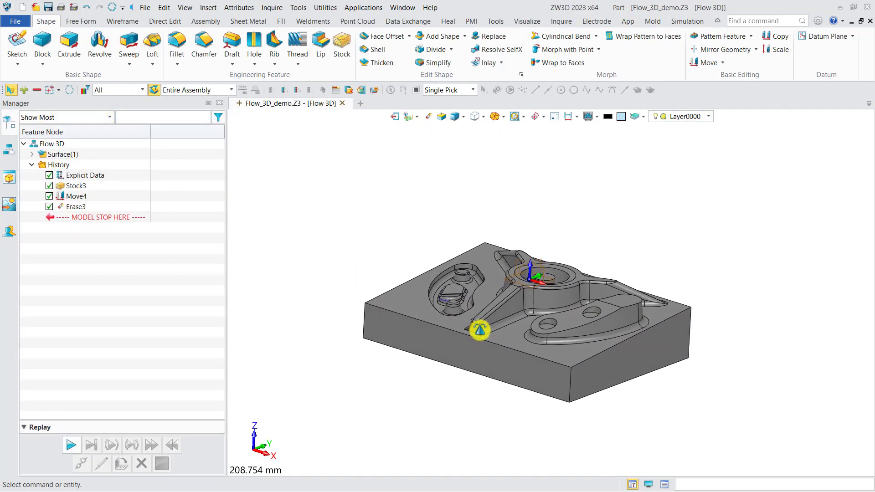
right_click_drag(484, 335, 480, 336)
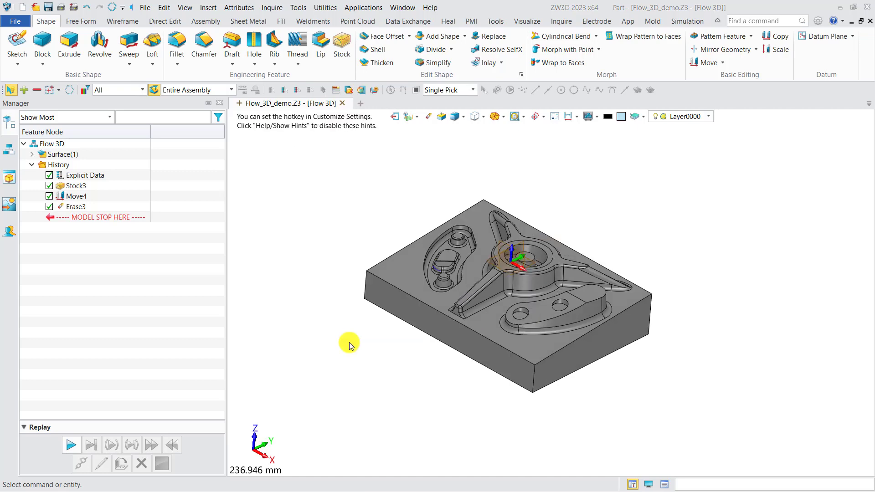
In the Flow 3D_CAM plan, add a box stock 110 mm wide and 42 mm high around the part without hiding it
left_click(407, 118)
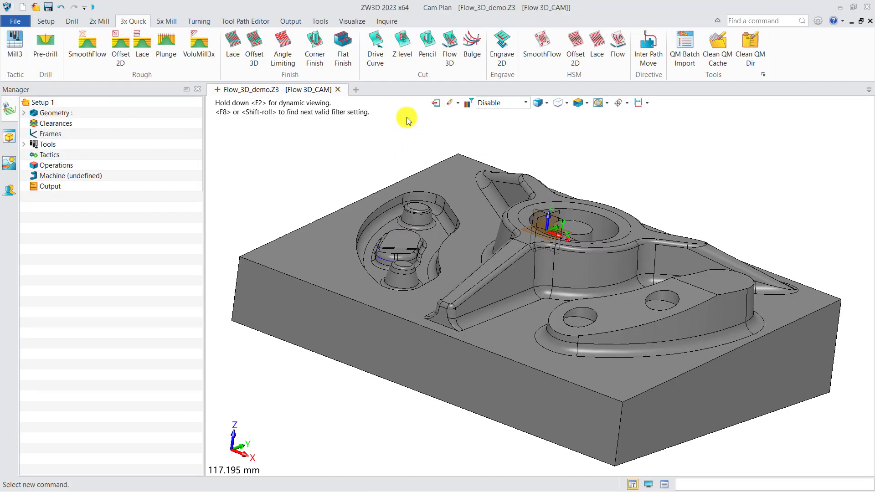
right_click_drag(353, 183, 296, 188)
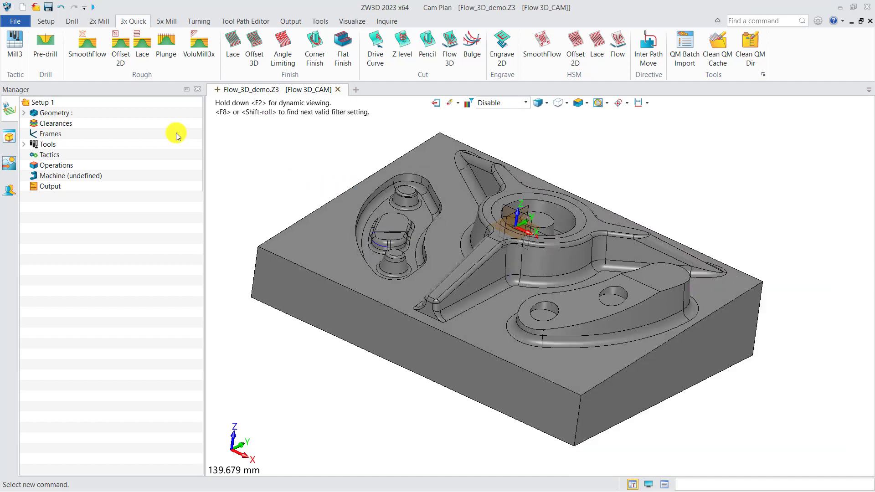
left_click(47, 21)
left_click(54, 49)
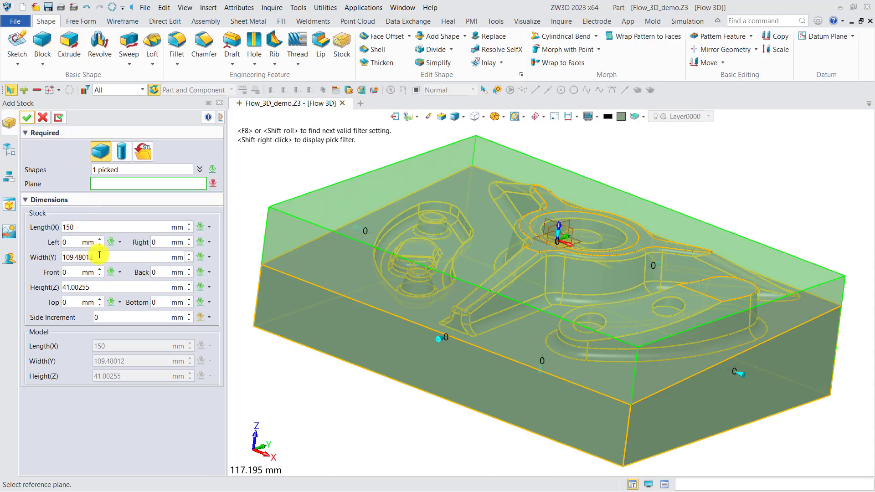
left_click(44, 257)
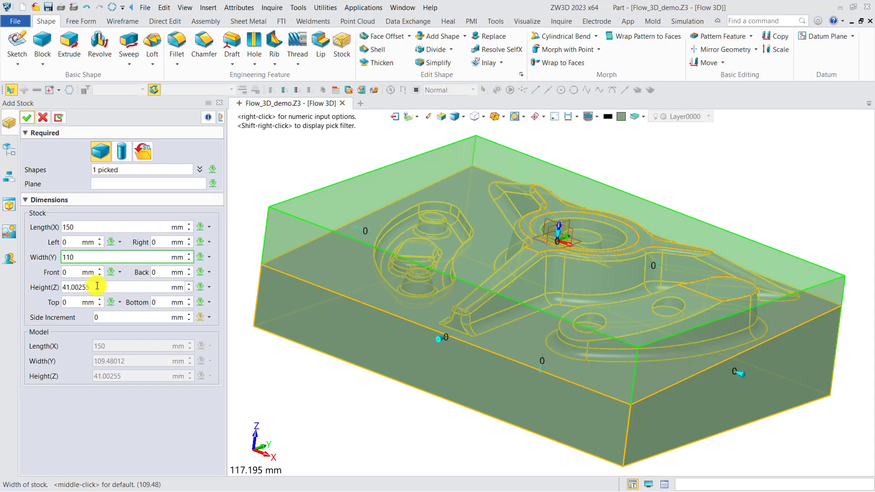
left_click(43, 288)
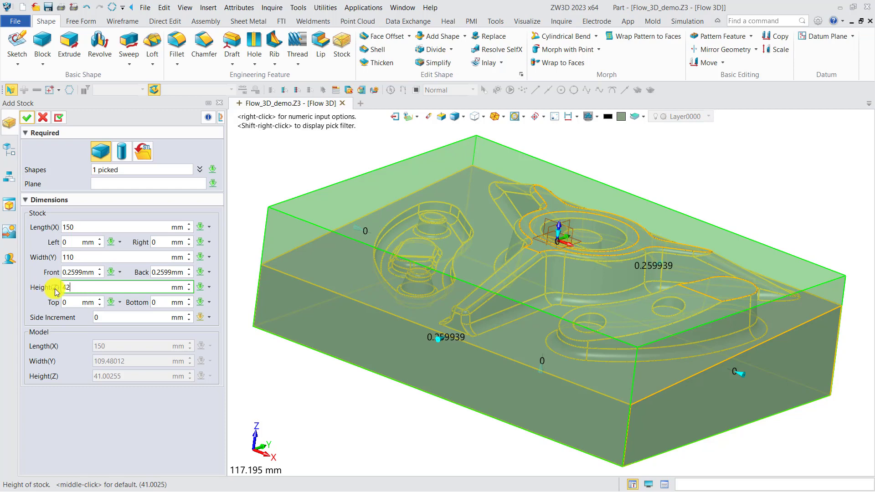
left_click(27, 119)
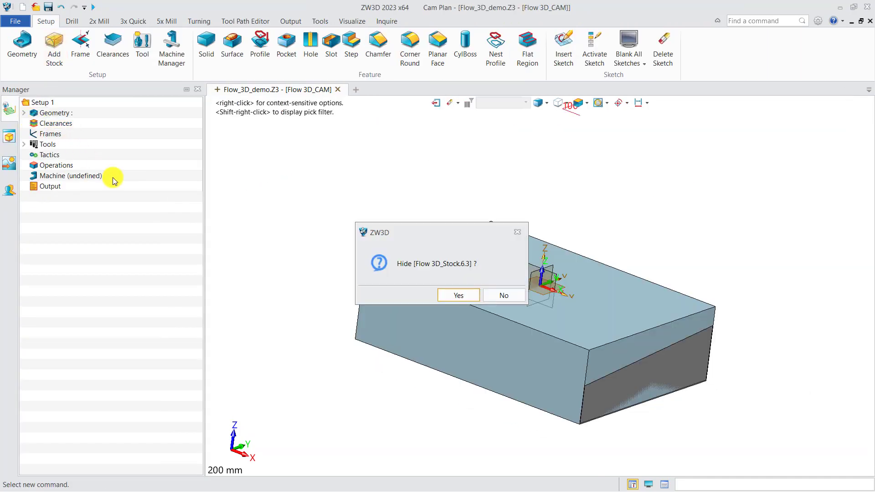
left_click(498, 296)
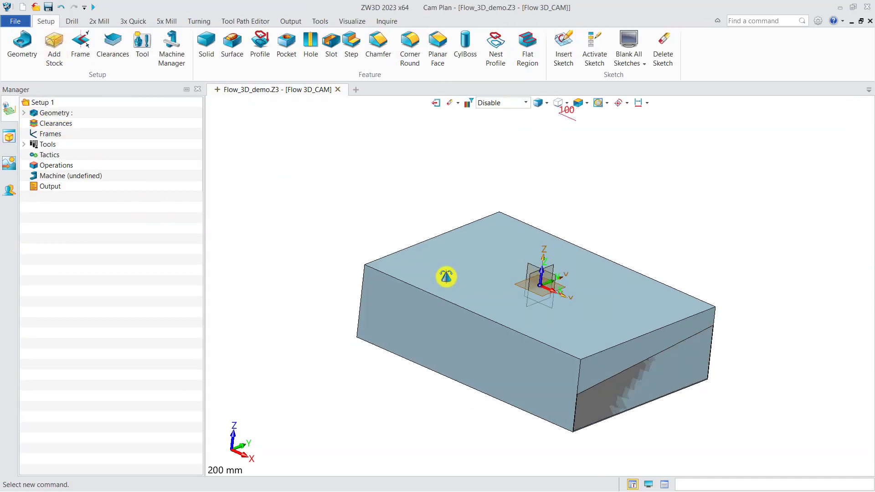
Start a datum plane for a new frame with its origin at 50 percent between two opposite top corners of the stock
left_click(84, 48)
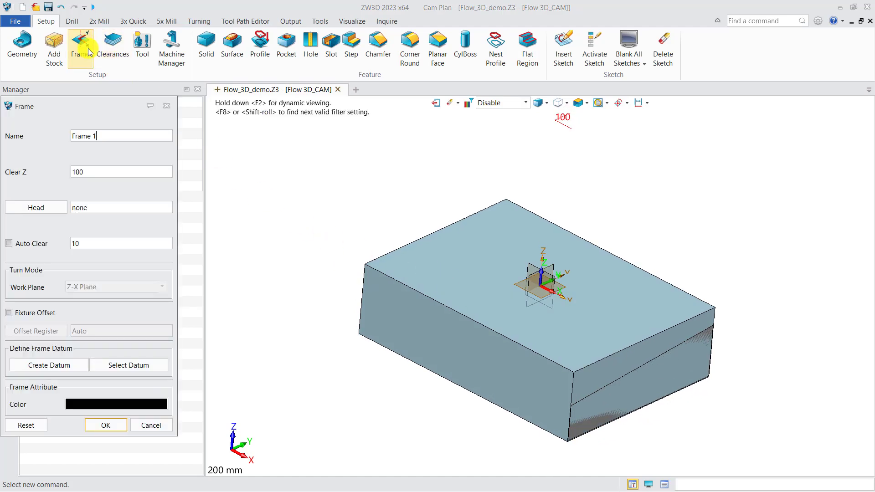
left_click(61, 367)
left_click(295, 224)
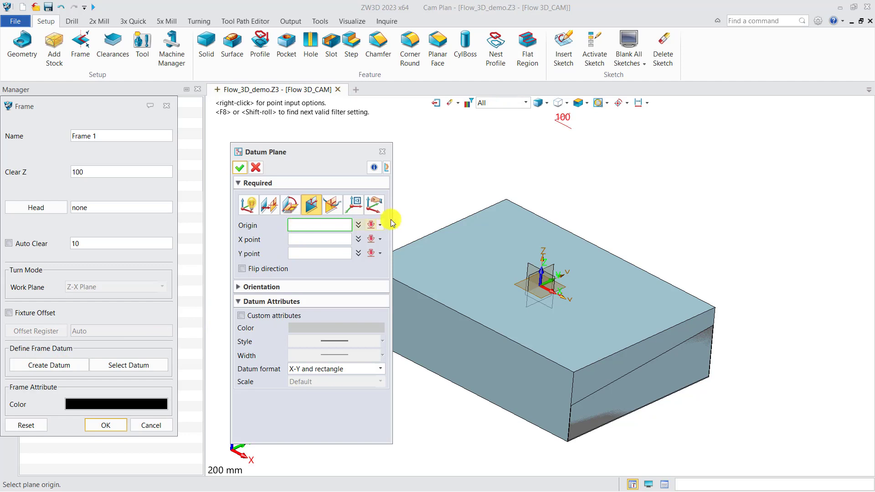
right_click(432, 196)
left_click(461, 141)
scroll(407, 225, "down", 2)
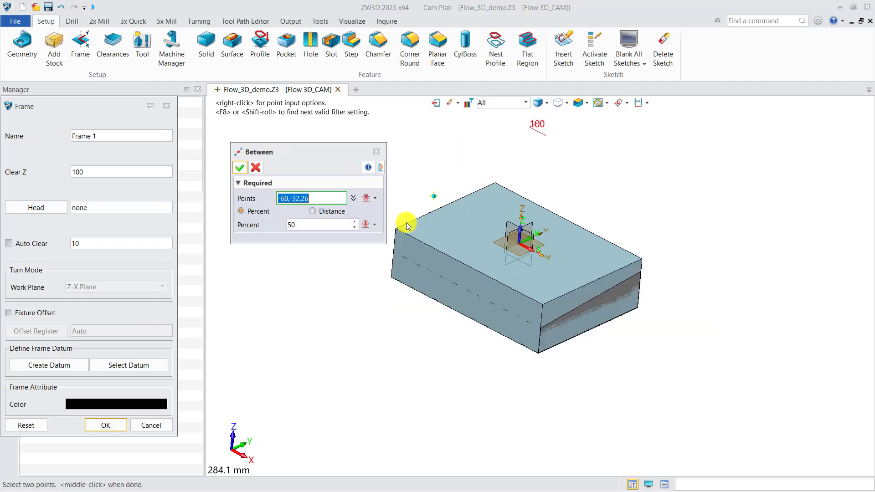
left_click(396, 227)
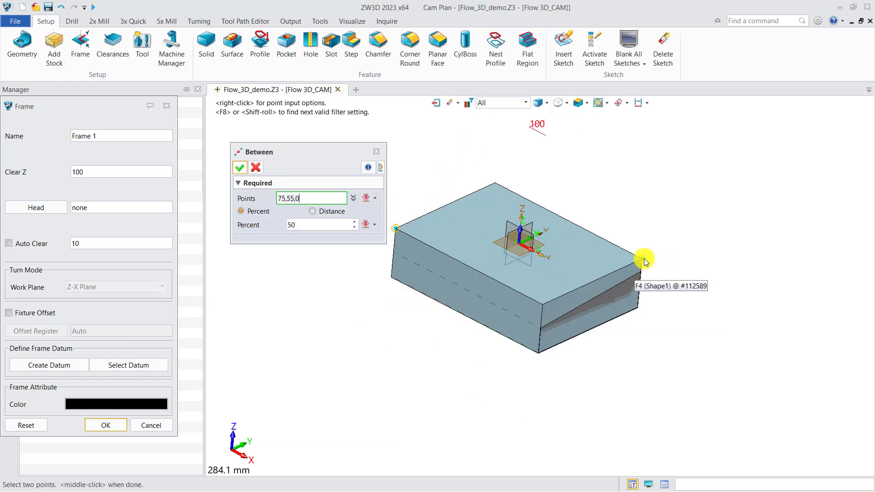
left_click(645, 261)
left_click(240, 168)
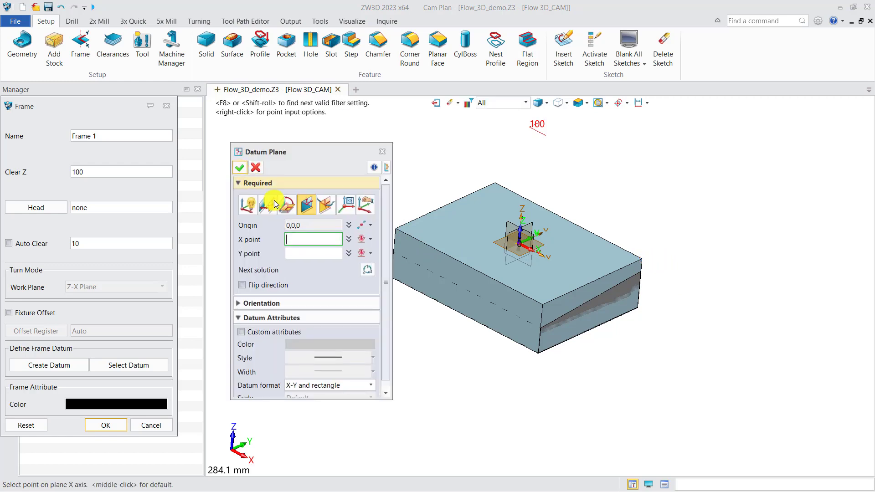
Complete the frame's datum plane with the X point at 75,0,0 and the Y point at 0,55,0 on the top edges
left_click(590, 285)
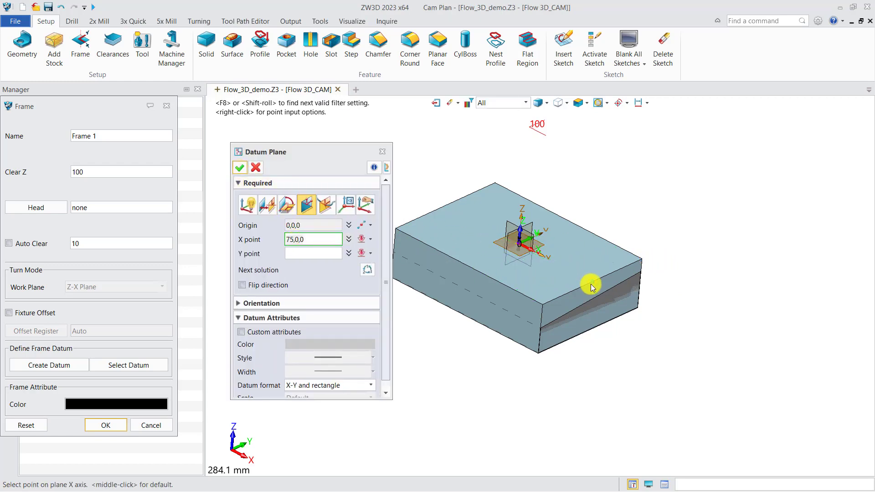
left_click(568, 220)
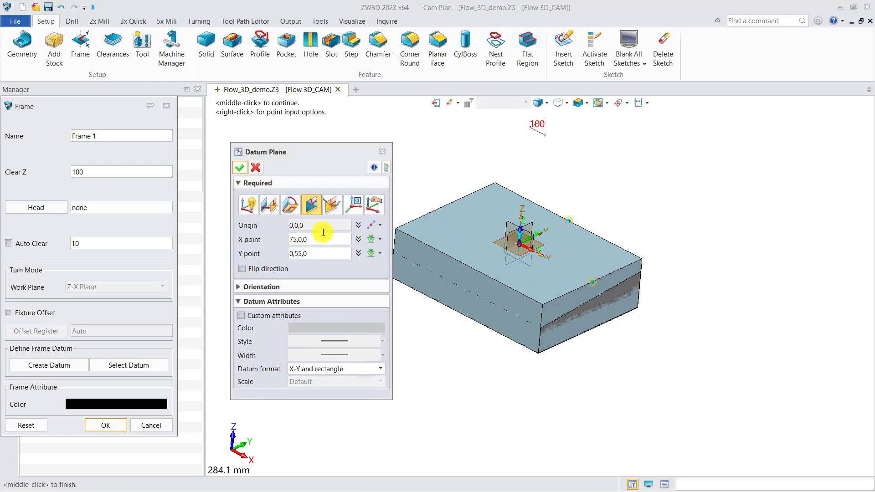
left_click(240, 170)
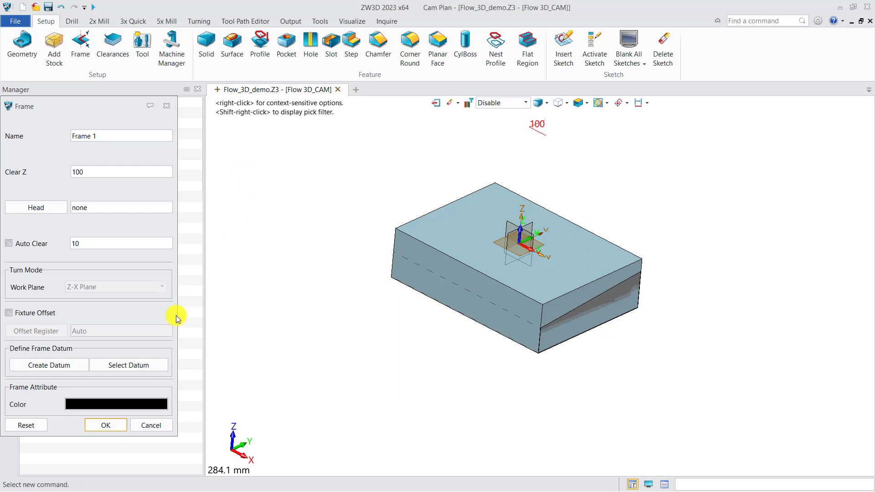
Assign the datum plane on the stock's top face to Frame 1 and create the frame
left_click(142, 369)
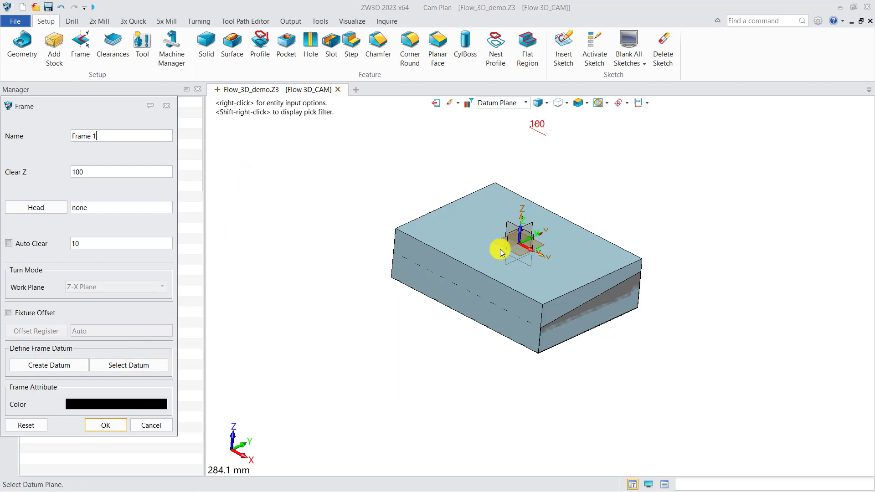
left_click(544, 248)
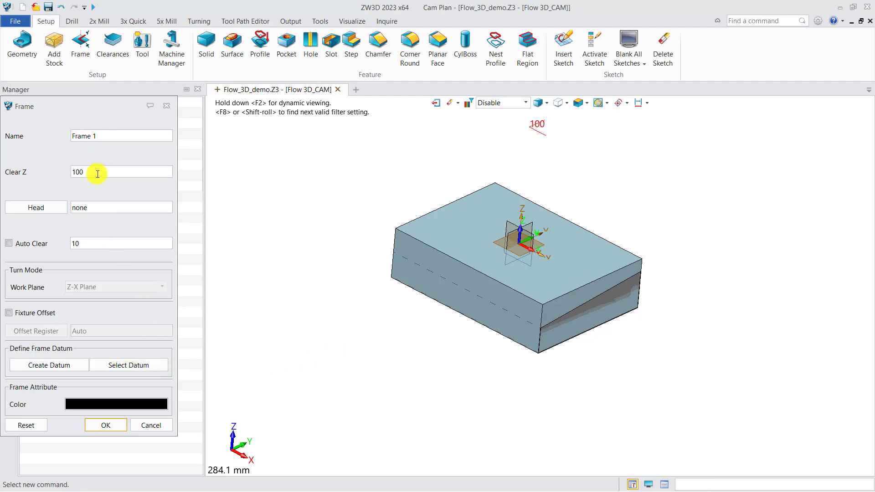
left_click(108, 423)
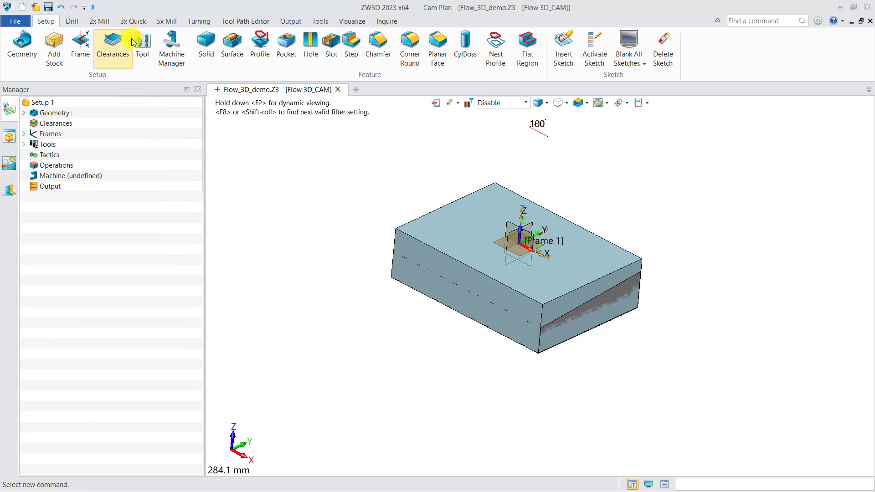
Add a 3-axis Rough Offset 2D operation to the plan without selecting any feature for it
left_click(132, 21)
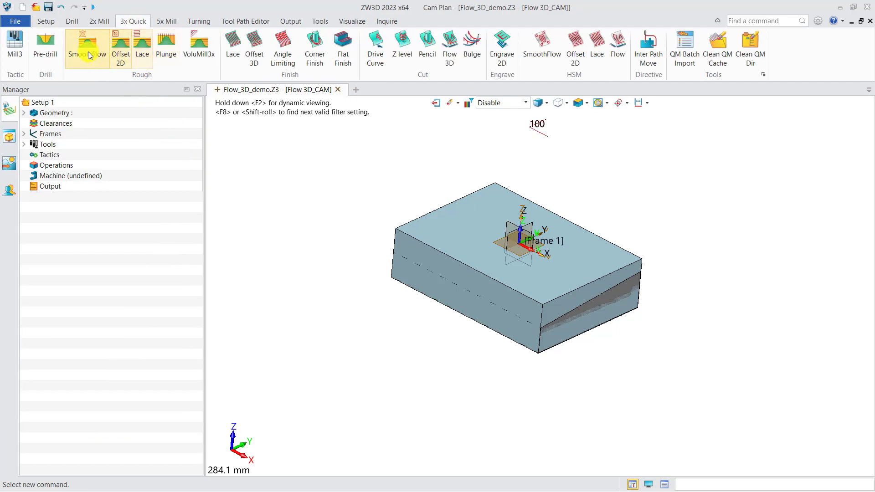
left_click(121, 50)
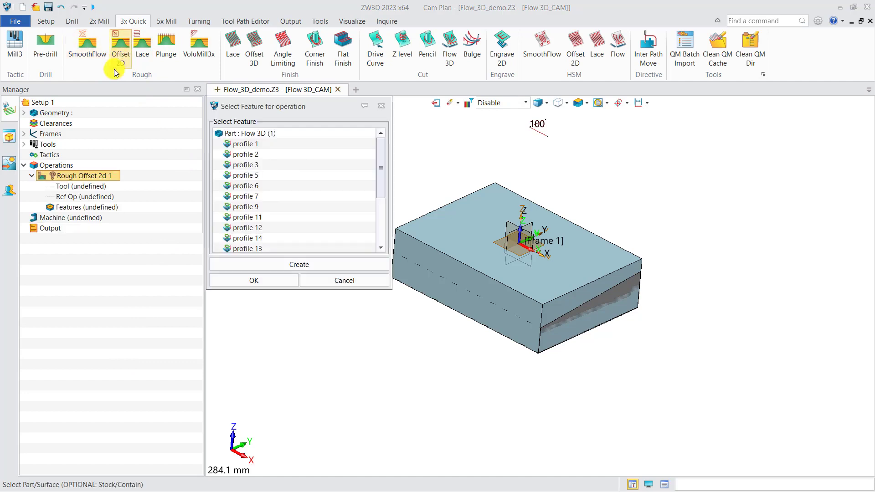
left_click(371, 108)
Try assigning Frame 1 in the Rough Offset 2D operation's settings, reset the frame to None and close the settings
double_click(91, 176)
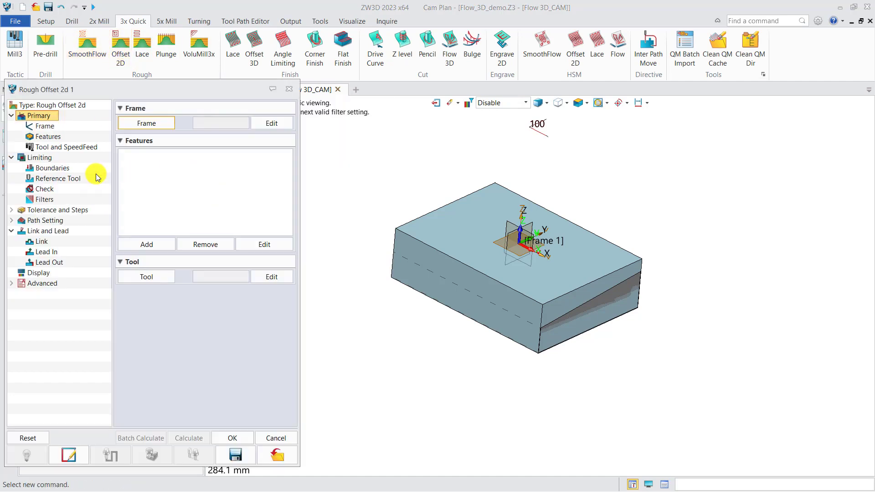
left_click(143, 127)
double_click(170, 162)
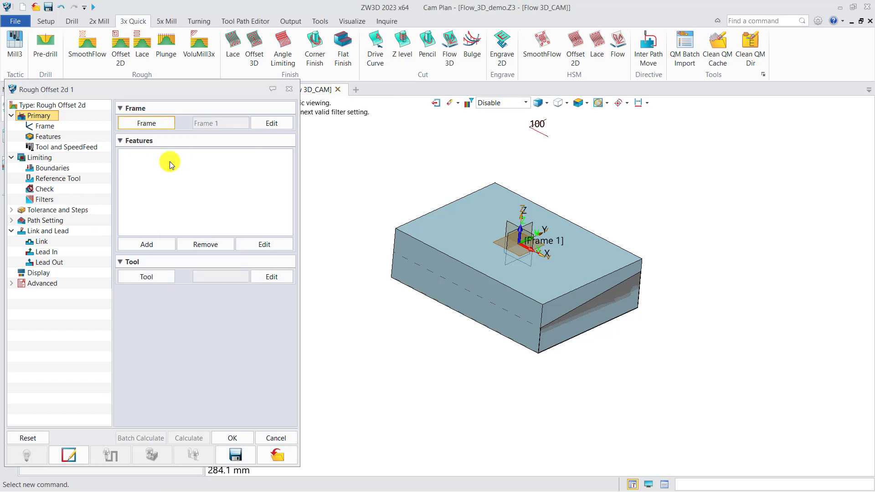
left_click(146, 122)
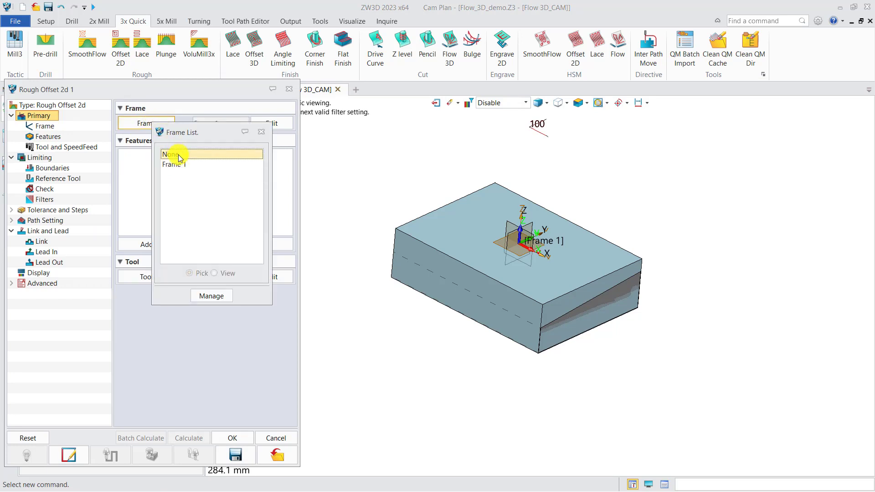
double_click(171, 151)
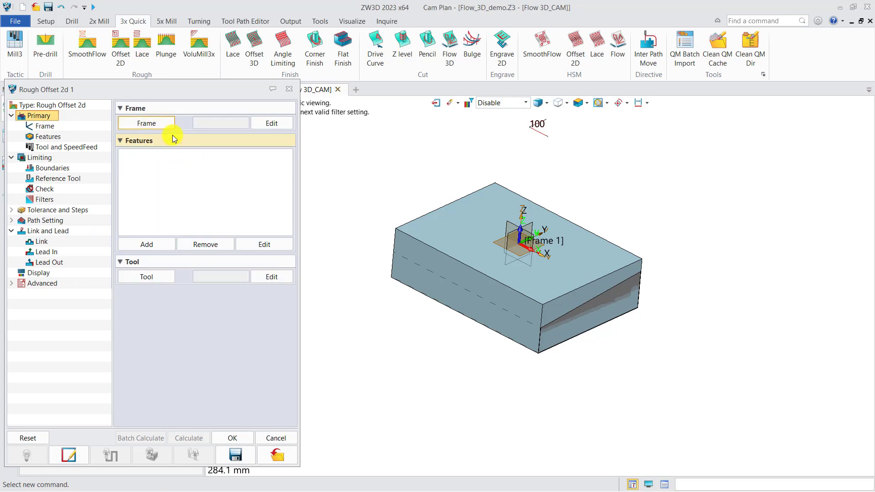
left_click(289, 89)
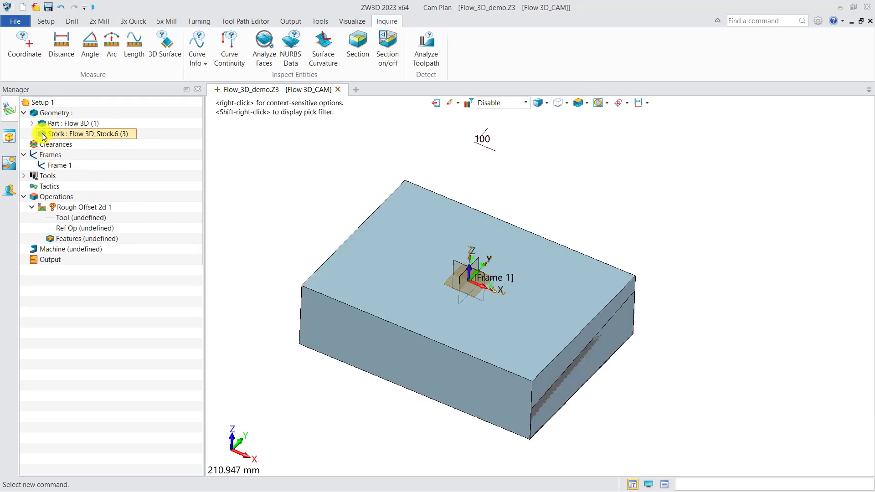
Hide the stock in the CAM plan and examine the part's pocket, bosses, central hub and ribs
left_click(42, 135)
scroll(354, 311, "up", 2)
middle_click_drag(387, 332, 383, 303)
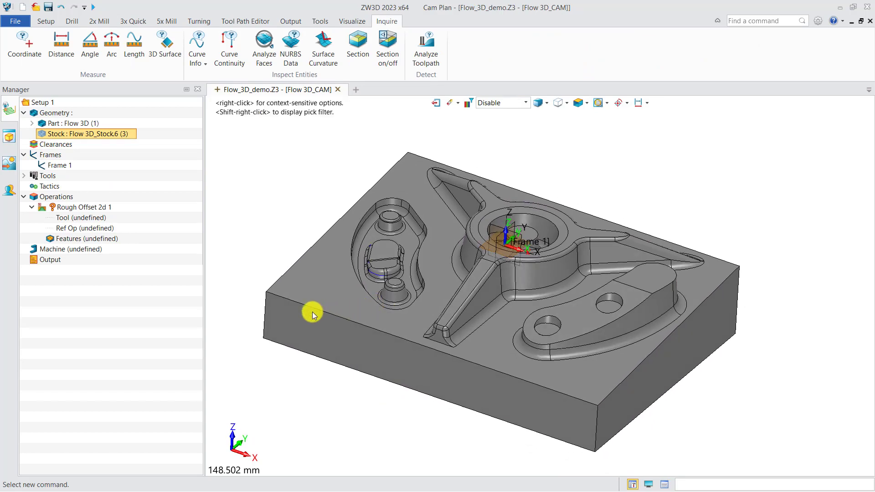
scroll(414, 244, "up", 2)
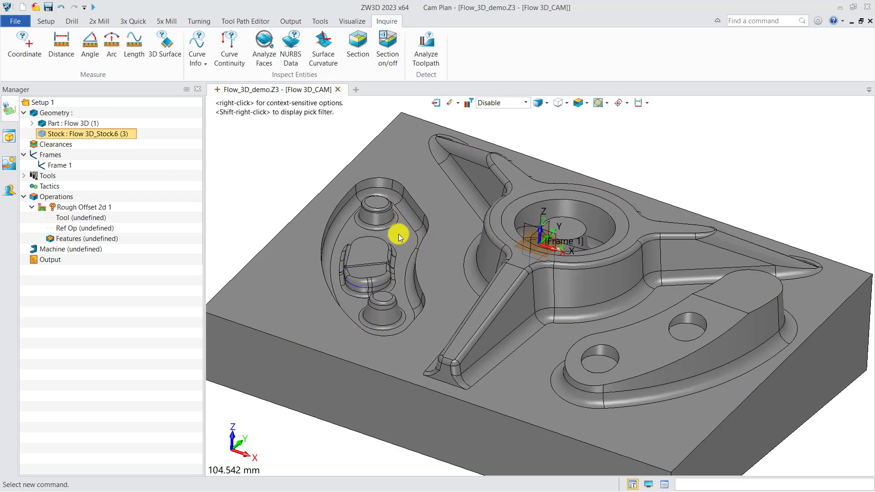
middle_click_drag(481, 248, 472, 272)
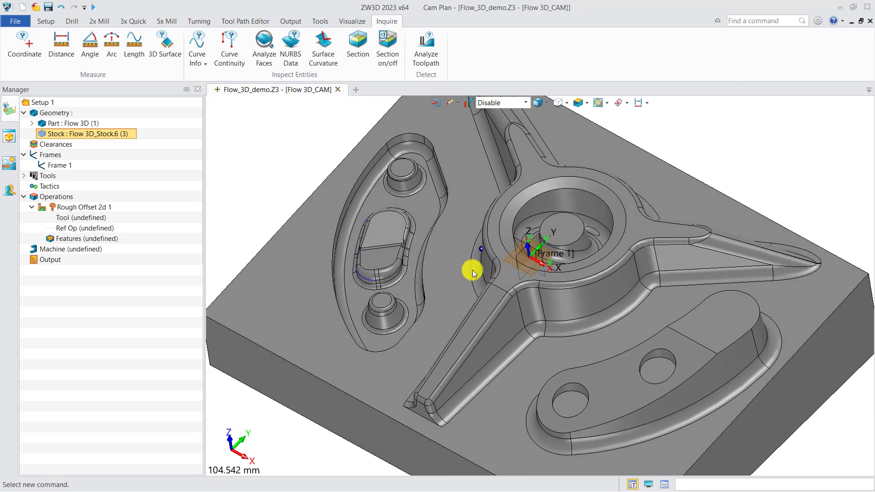
scroll(543, 327, "up", 2)
scroll(541, 329, "down", 2)
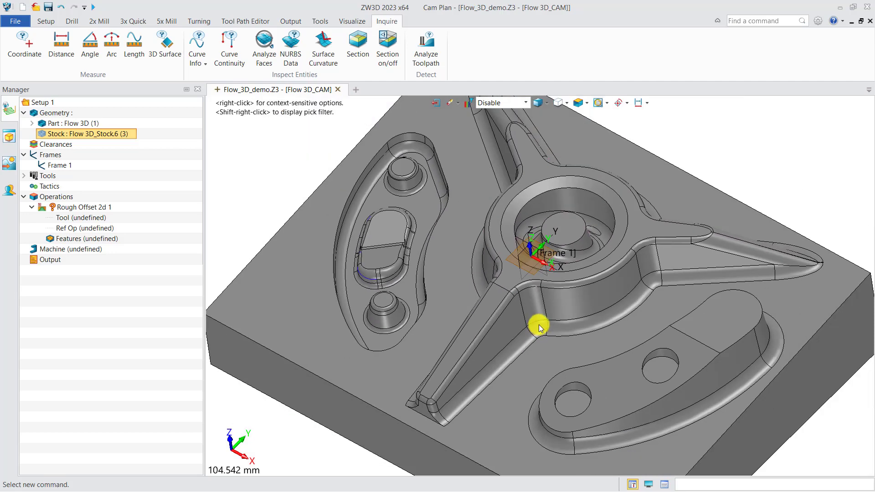
middle_click_drag(533, 324, 549, 310)
scroll(542, 315, "down", 1)
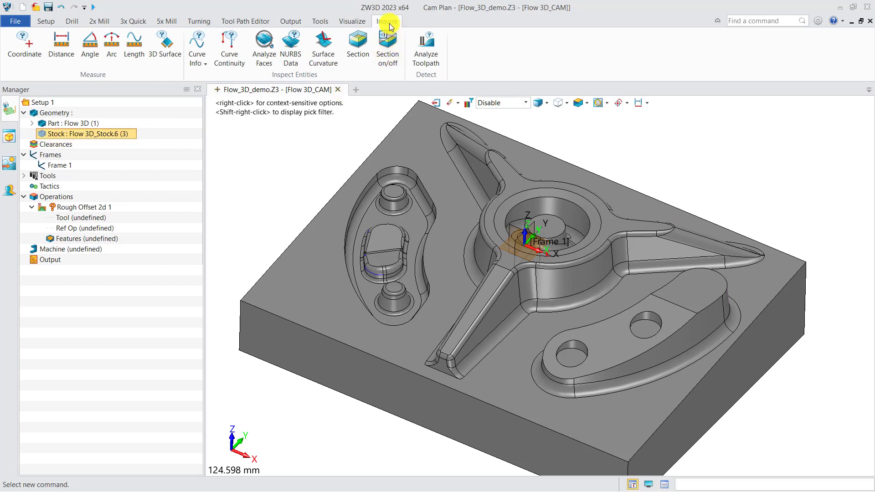
Measure the distances from one top corner of the part along its long and short edges
left_click(61, 42)
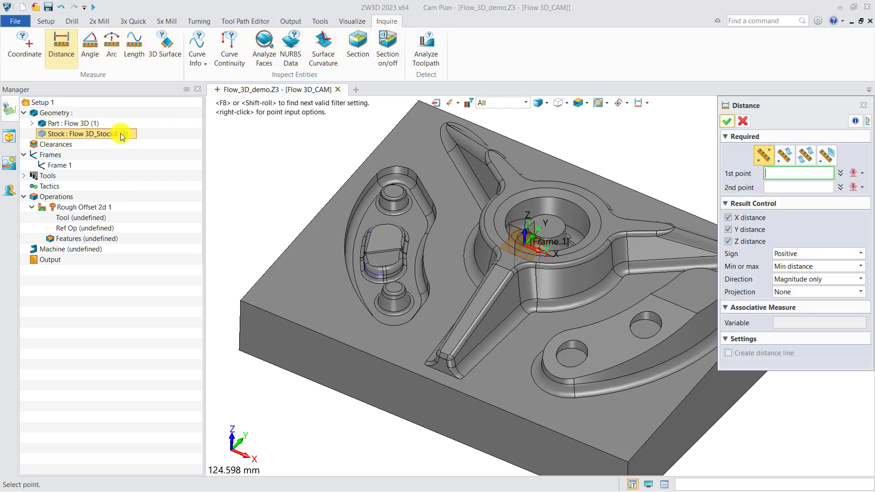
left_click(234, 297)
scroll(234, 297, "down", 3)
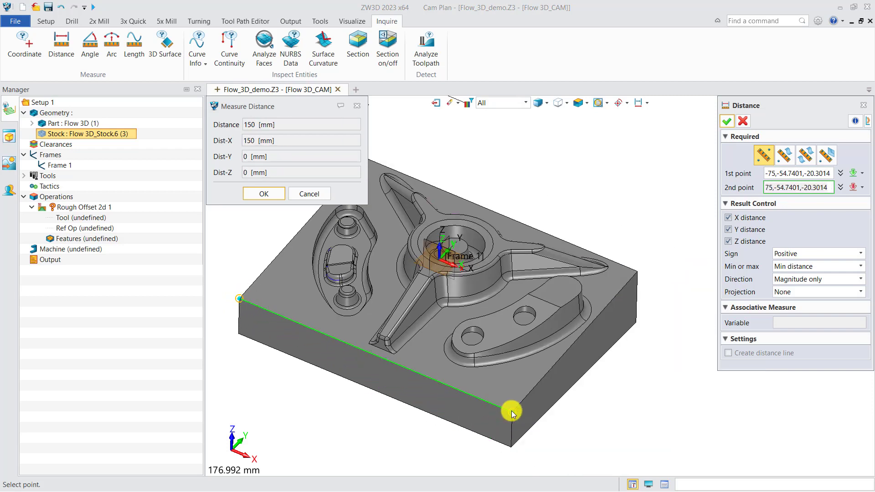
scroll(512, 413, "down", 2)
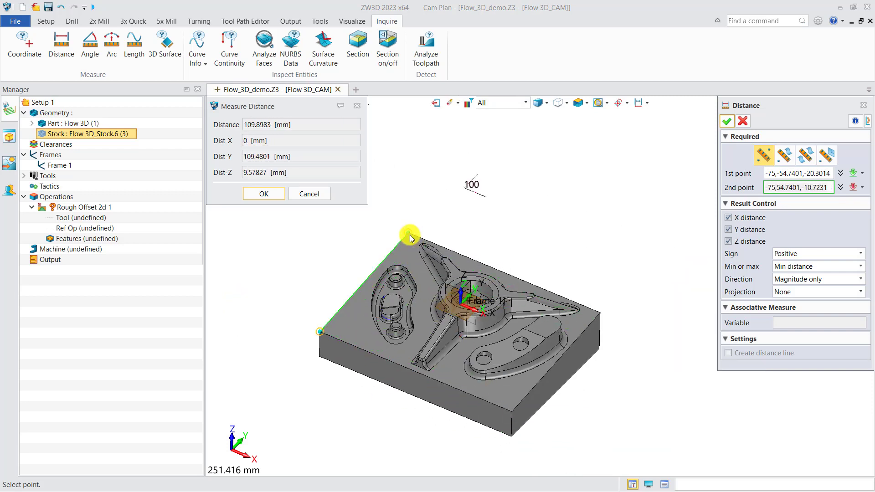
scroll(442, 294, "up", 4)
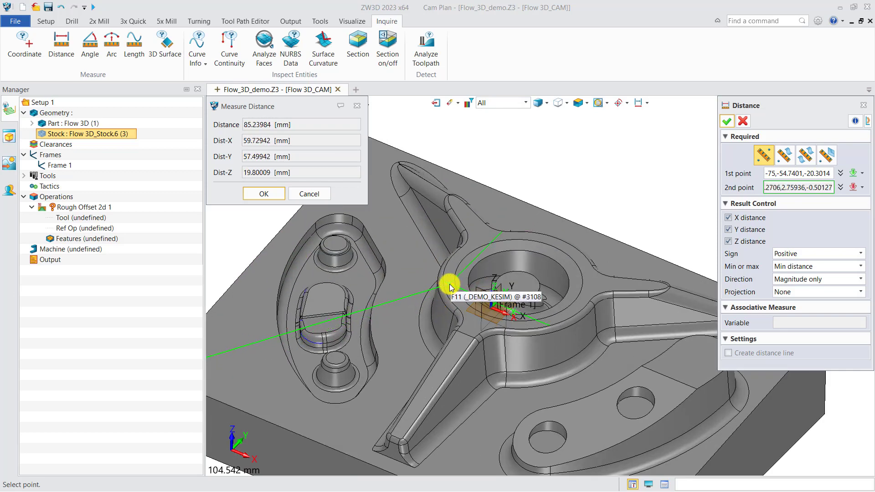
left_click(360, 109)
Measure the distance between the round boss and the adjacent wall fillet inside the curved pocket
left_click(61, 43)
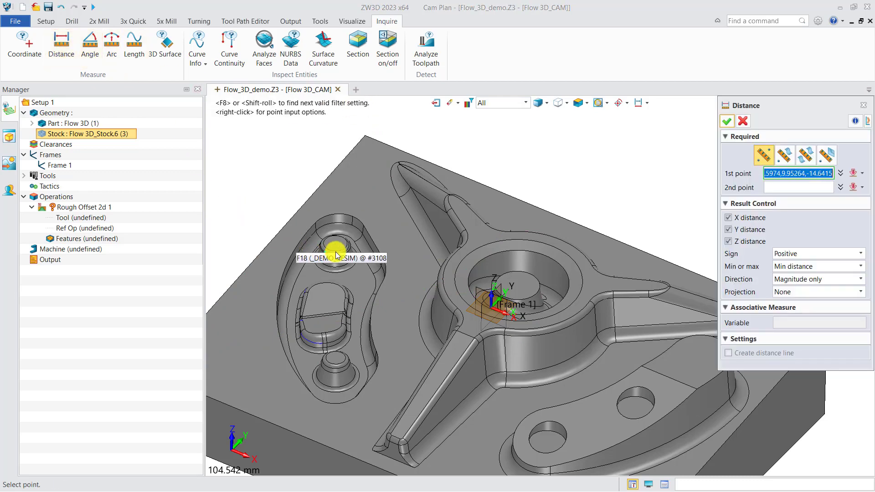
scroll(367, 265, "up", 5)
scroll(367, 266, "up", 3)
left_click(374, 267)
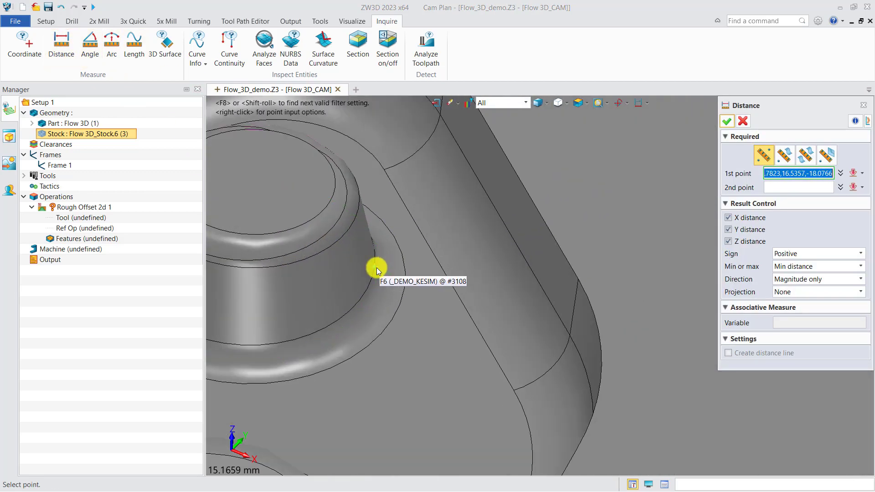
left_click(426, 267)
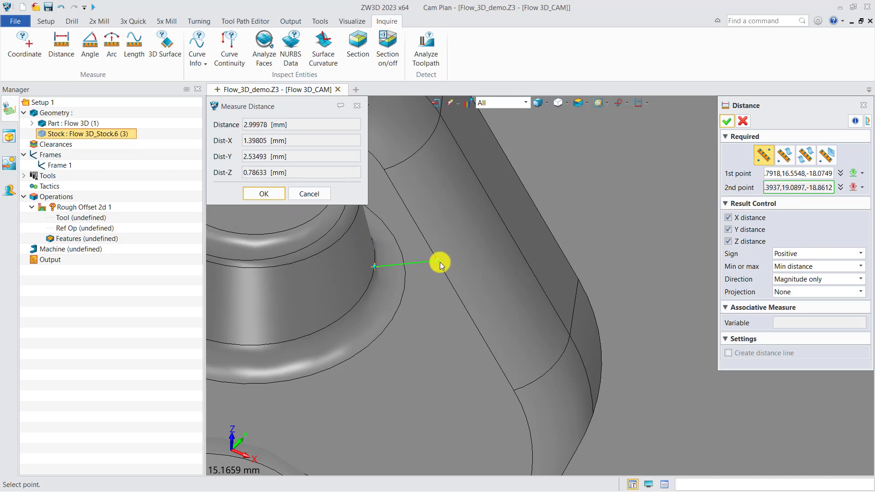
right_click_drag(440, 261, 446, 293)
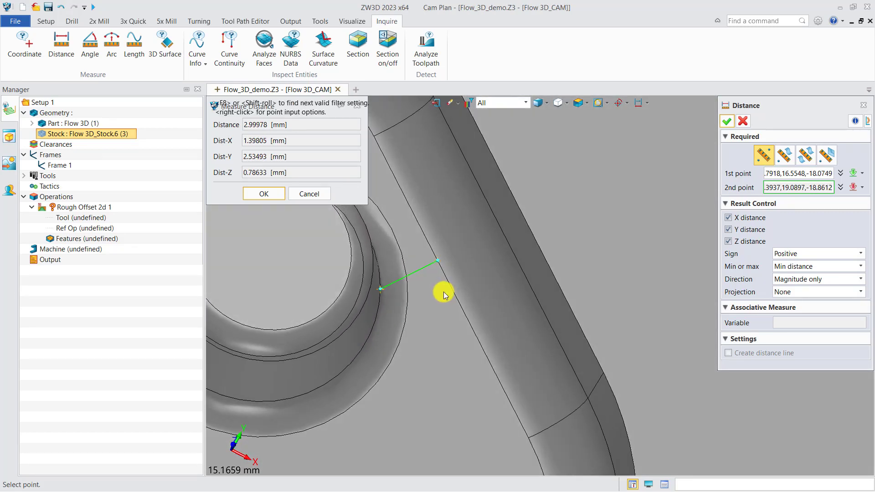
scroll(426, 276, "down", 4)
left_click(357, 106)
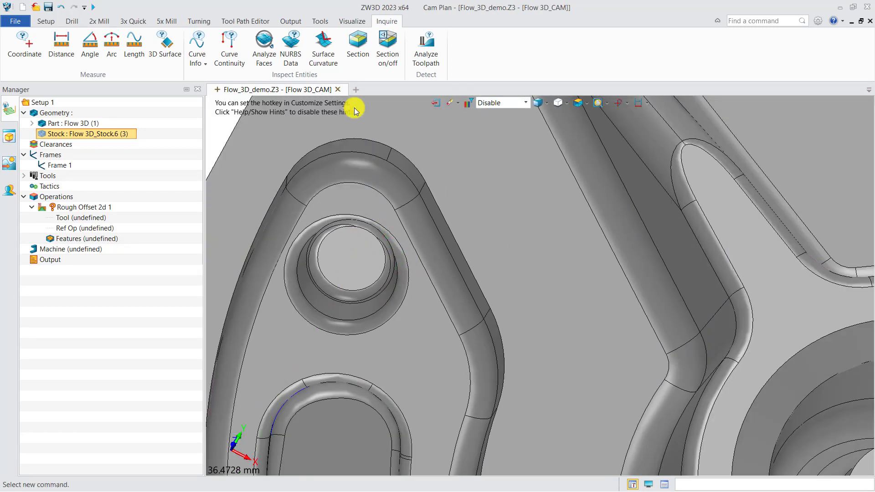
Inspect the surface curvature of the fillet at the base of the curved pocket's wall
left_click(323, 48)
scroll(442, 276, "up", 2)
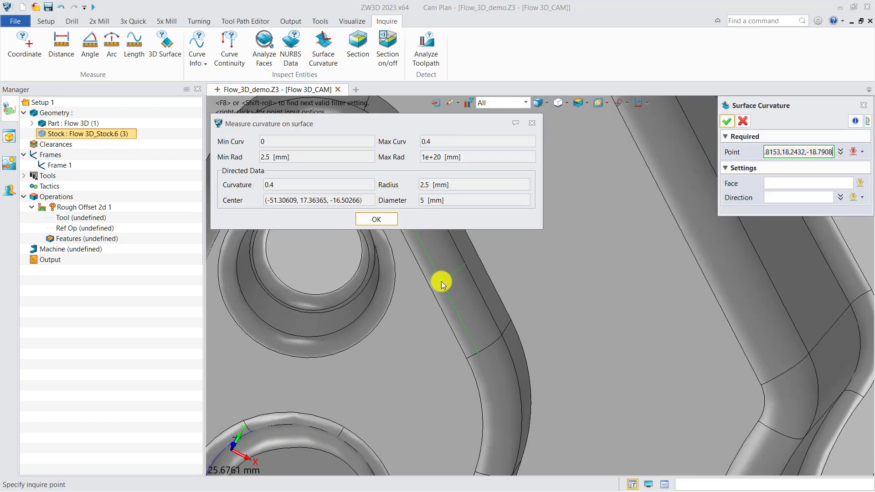
left_click(441, 276)
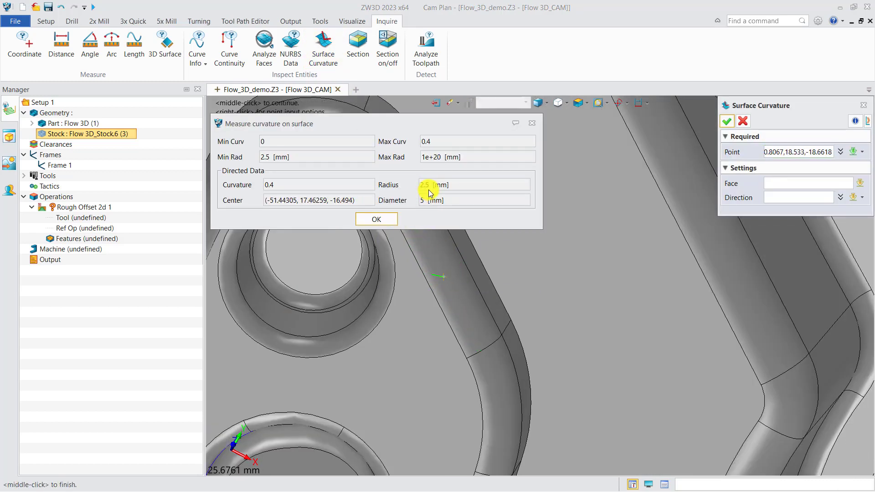
Inspect the surface curvature of the fillet along the base of the upper rib
left_click(776, 153)
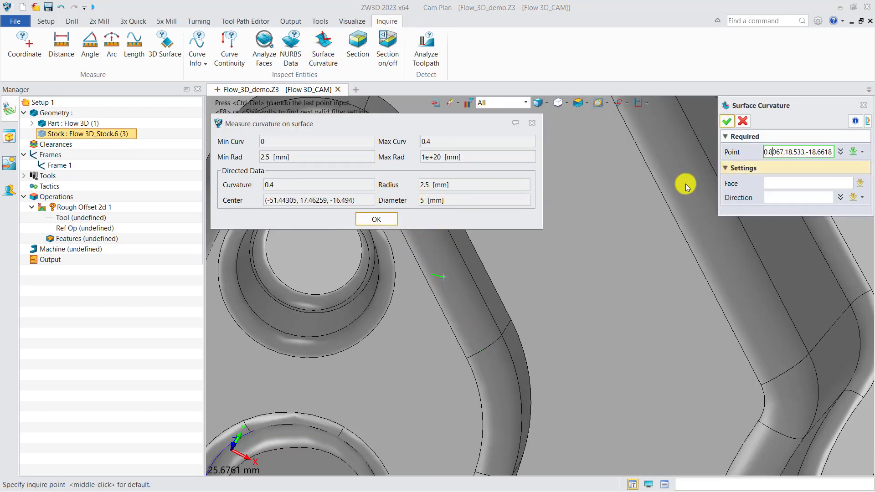
scroll(628, 234, "down", 4)
scroll(651, 277, "down", 3)
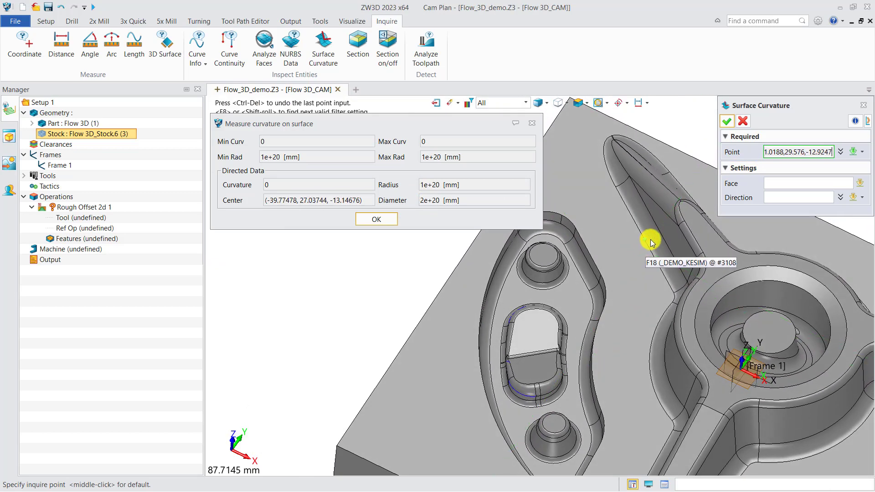
scroll(654, 241, "up", 4)
left_click(653, 237)
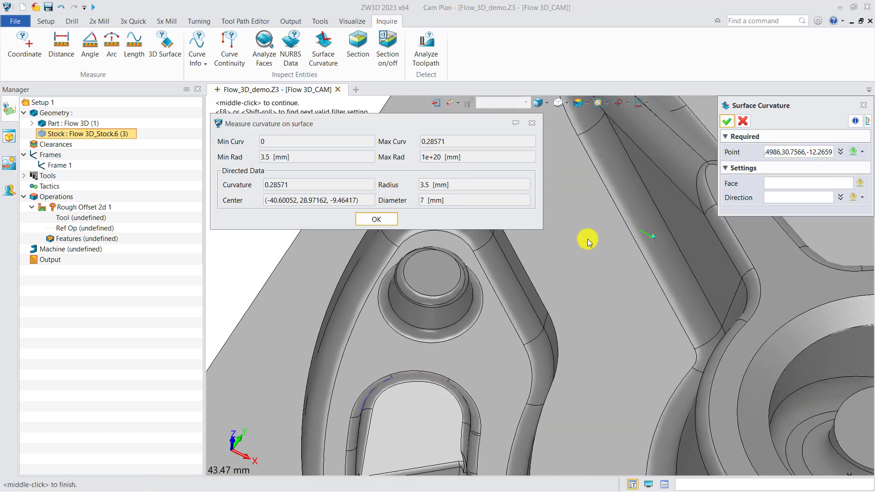
Inspect the surface curvature of the fillet around the raised curved island with two holes, and end the inquiry
left_click(773, 152)
scroll(618, 190, "down", 6)
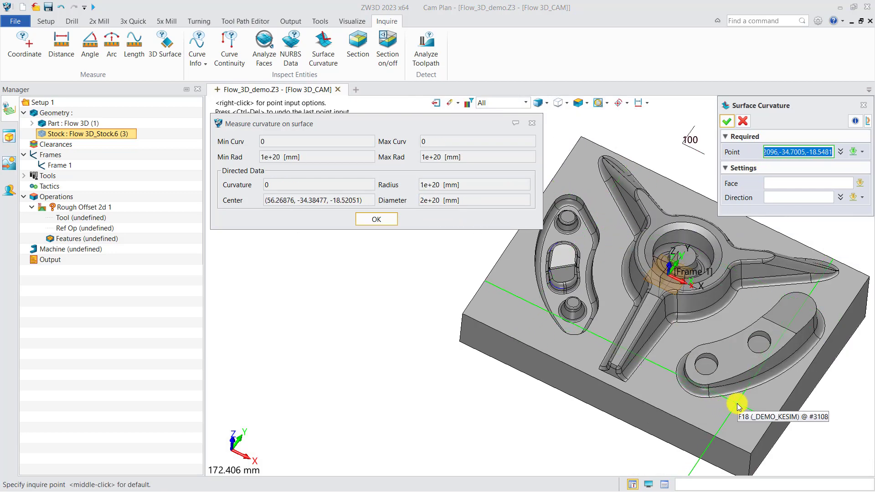
scroll(740, 406, "up", 4)
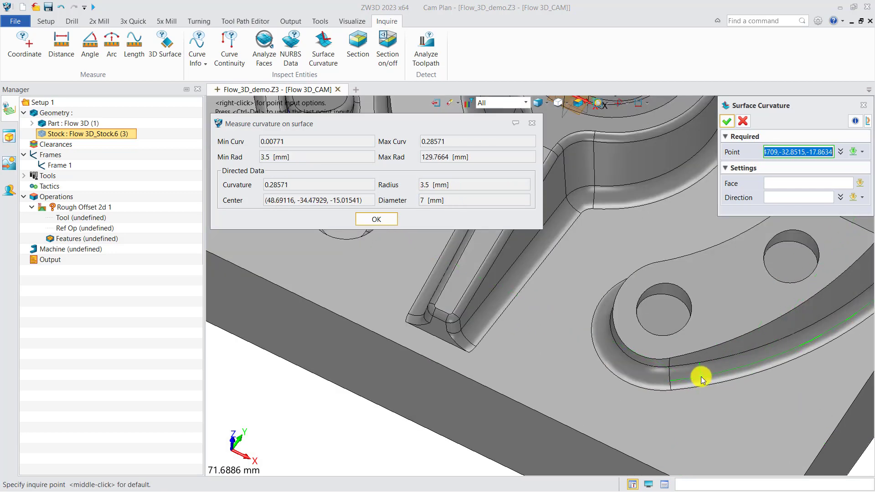
left_click(702, 377)
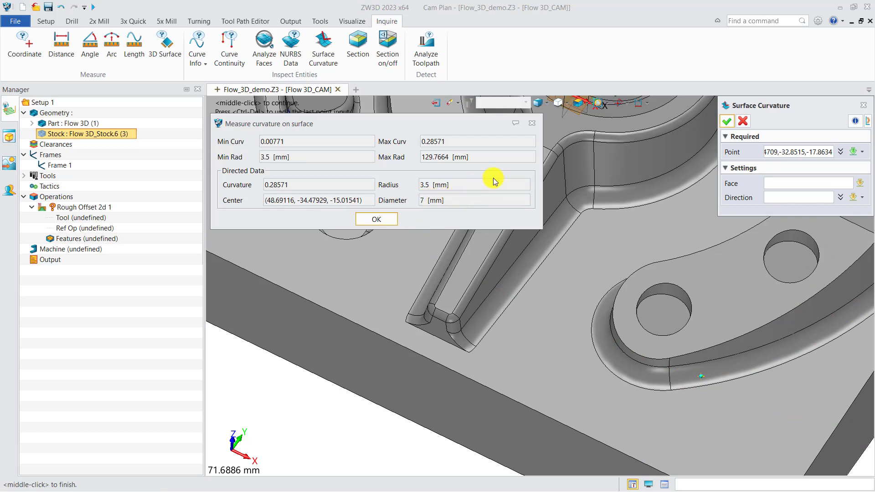
left_click(532, 128)
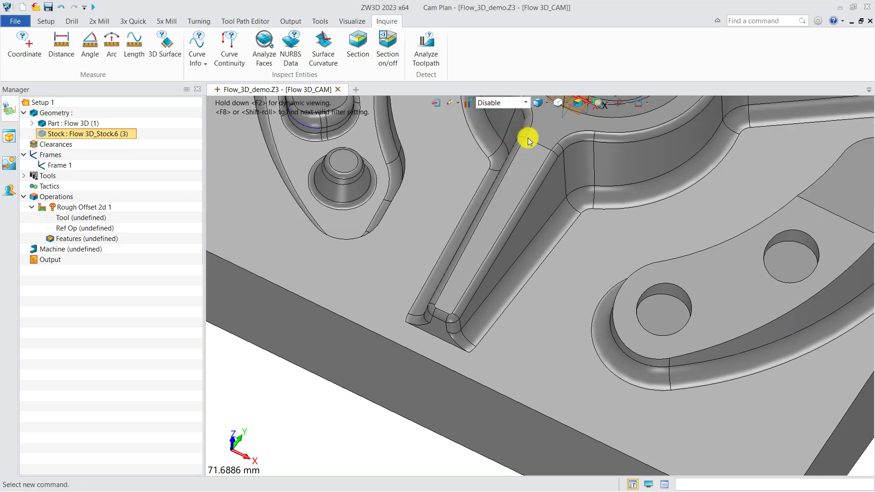
scroll(477, 250, "down", 4)
middle_click_drag(481, 243, 456, 312)
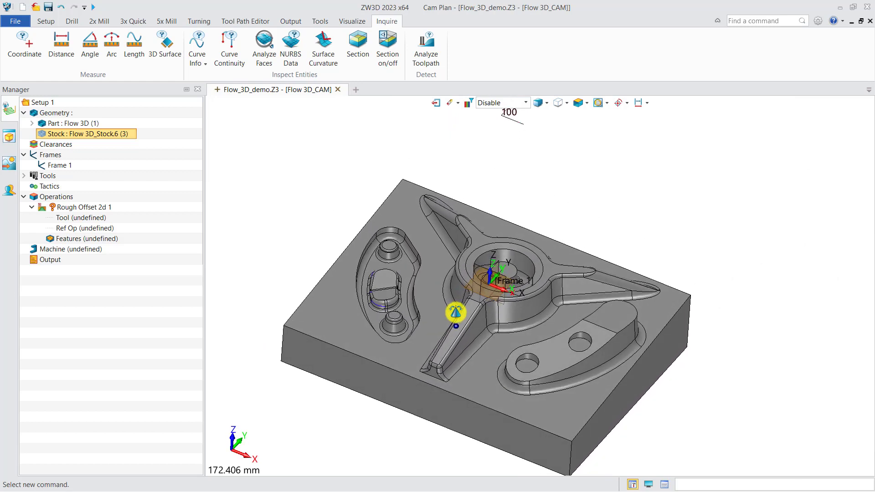
List the plan's tools, and assign the stock and the Flow 3D part as features of the Rough Offset 2D operation
left_click(47, 22)
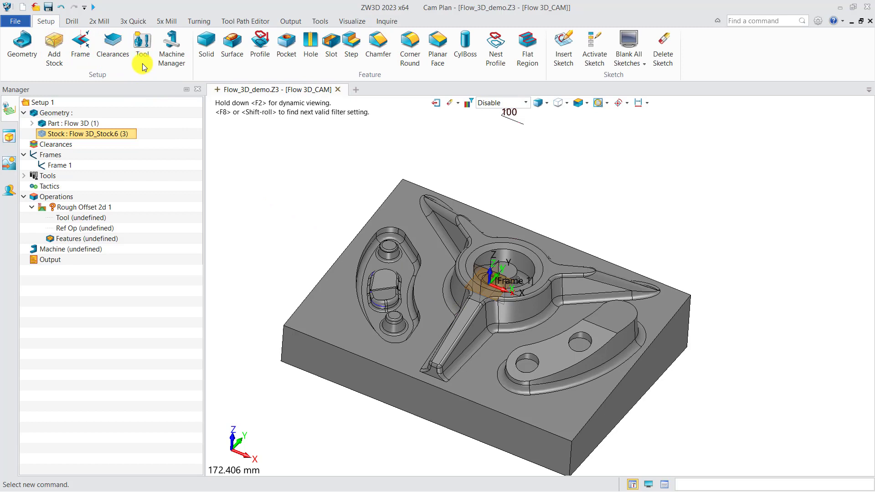
left_click(23, 176)
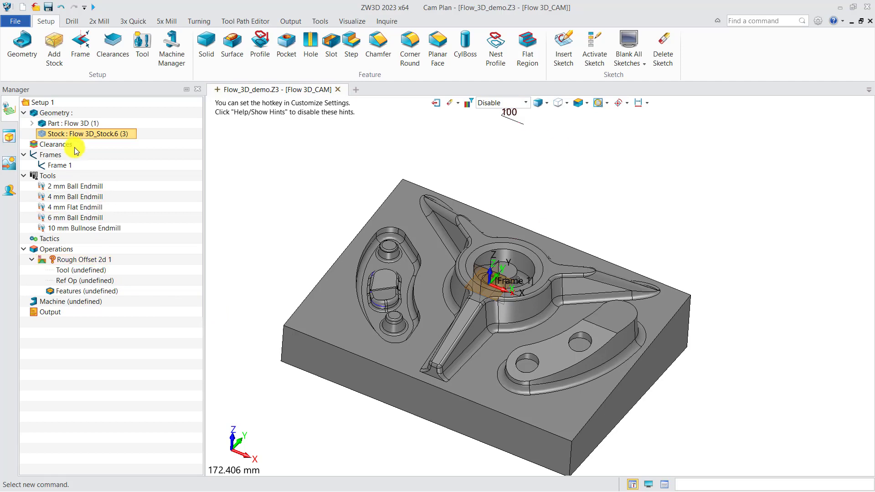
left_click_drag(73, 134, 96, 292)
left_click_drag(84, 122, 92, 291)
Assign the 10 mm Bullnose Endmill as the tool of the Rough Offset 2D operation
right_click(94, 270)
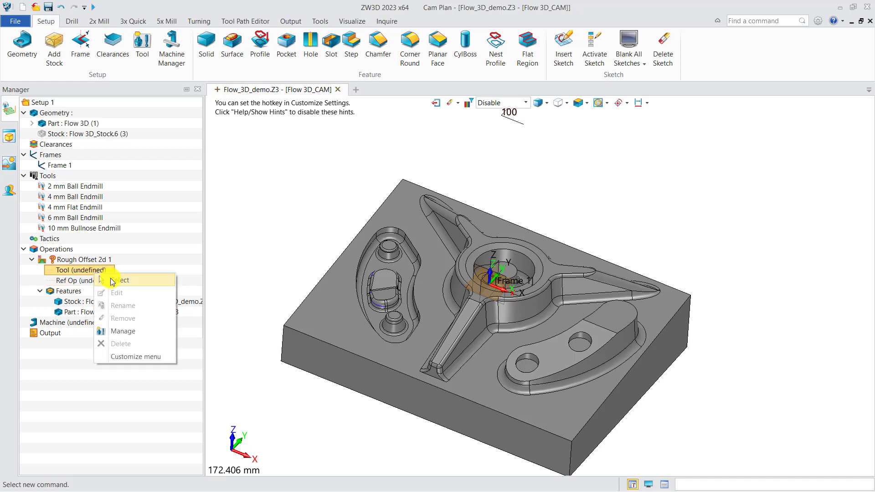
left_click(132, 274)
left_click(155, 369)
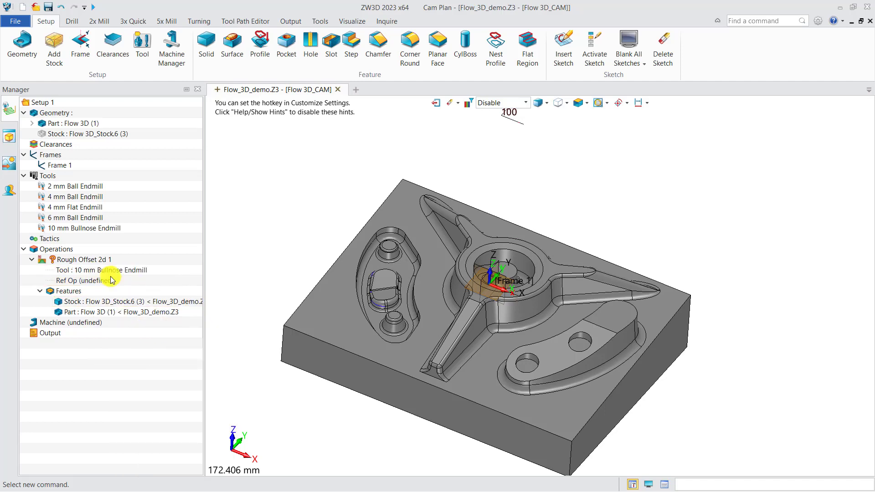
Set the Rough Offset 2D operation's side surface thickness to 0.3, Z surface thickness to 0.15 and absolute stepdown to 0.8
double_click(92, 260)
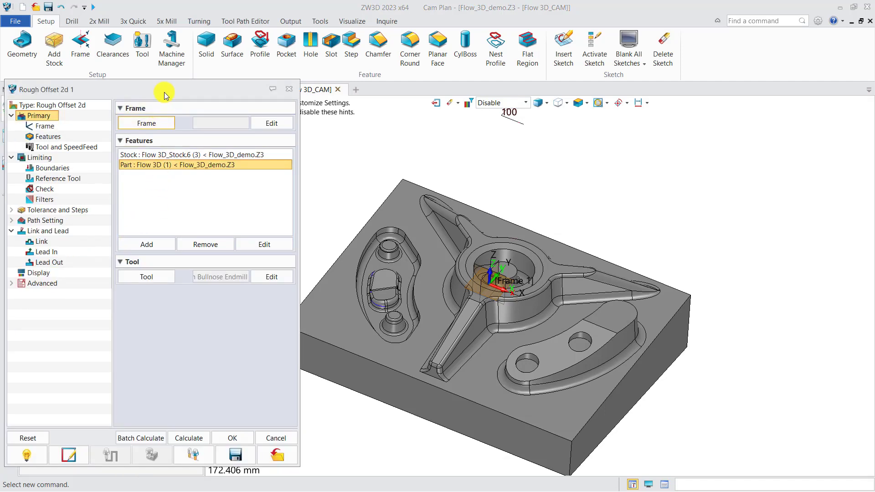
left_click_drag(219, 89, 249, 77)
left_click(98, 199)
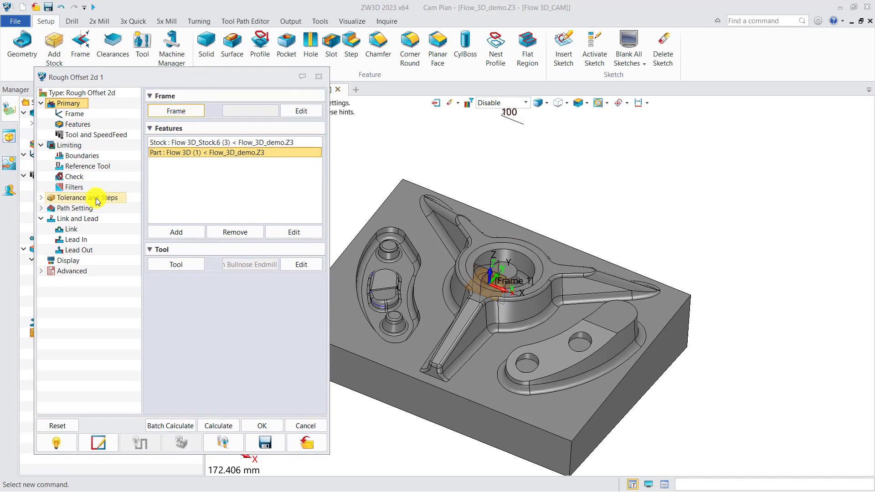
left_click(273, 124)
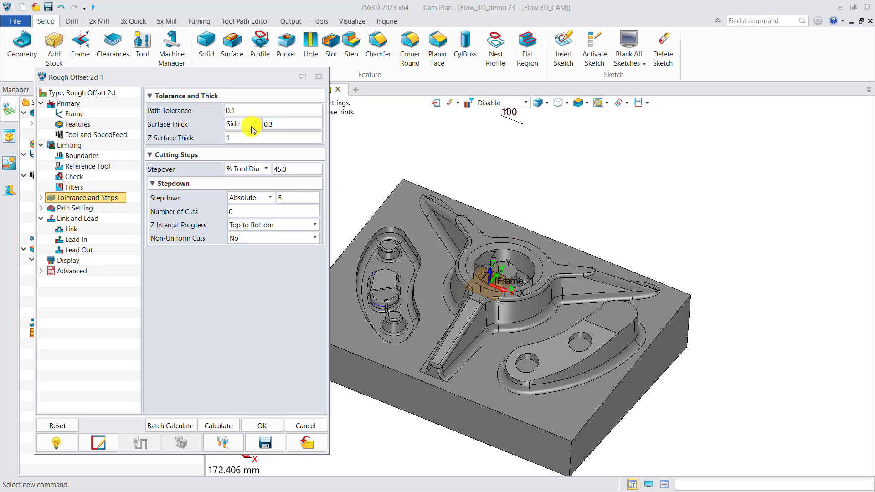
left_click(231, 138)
type("0.15")
left_click(285, 198)
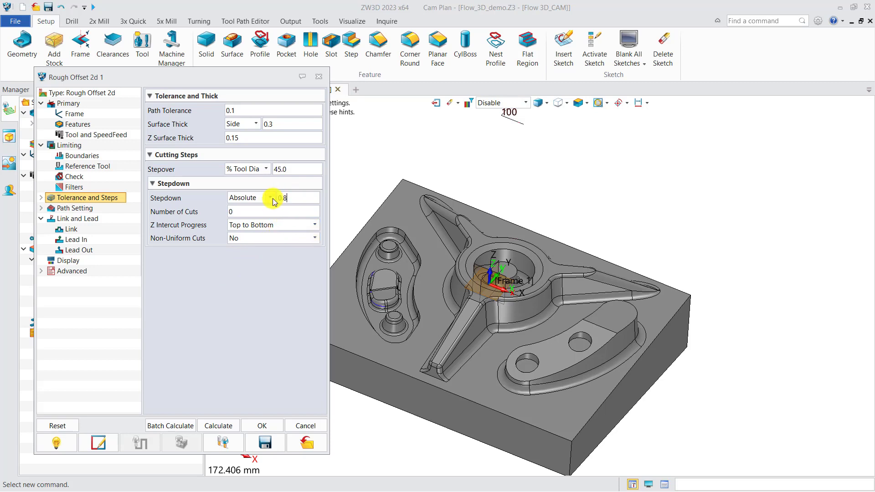
Set the Rough Offset 2D operation's spindle speed to 5000 RPM and its feed to 1500 MMPM
left_click(105, 137)
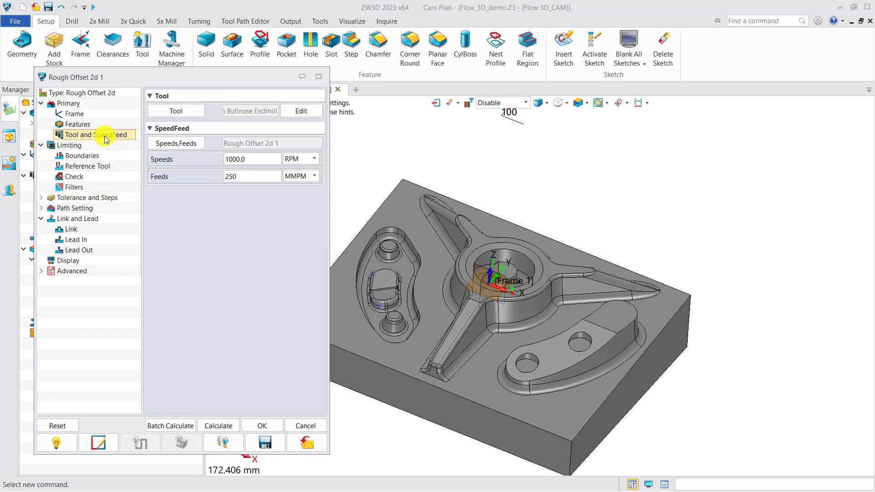
double_click(232, 159)
type("5")
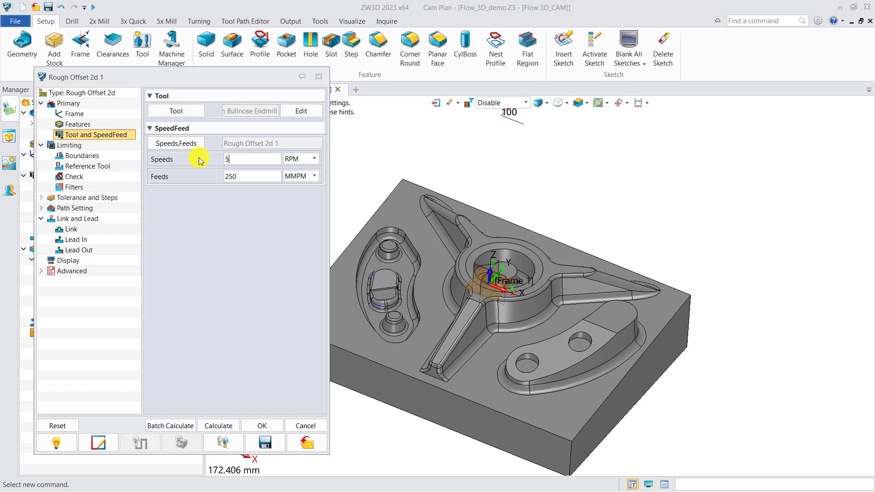
double_click(230, 176)
type("1500")
Calculate the Rough Offset 2D toolpath and close the operation's settings
left_click(219, 426)
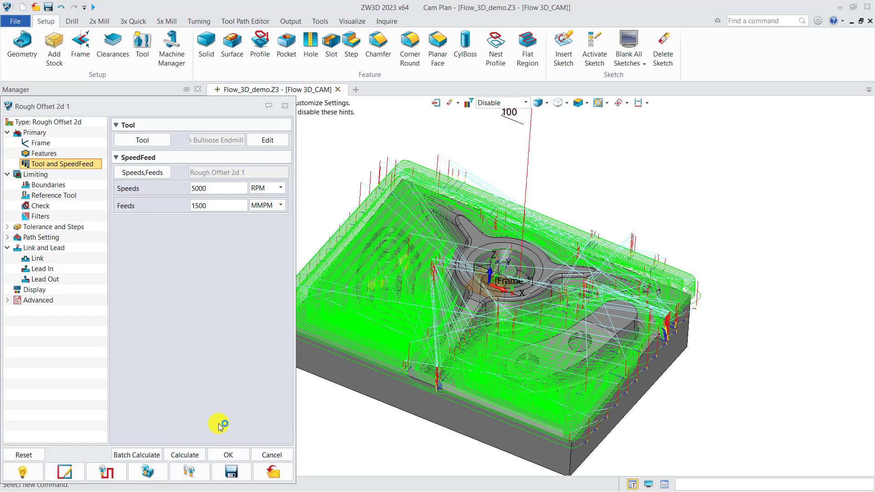
scroll(448, 303, "down", 3)
right_click_drag(448, 307, 448, 297)
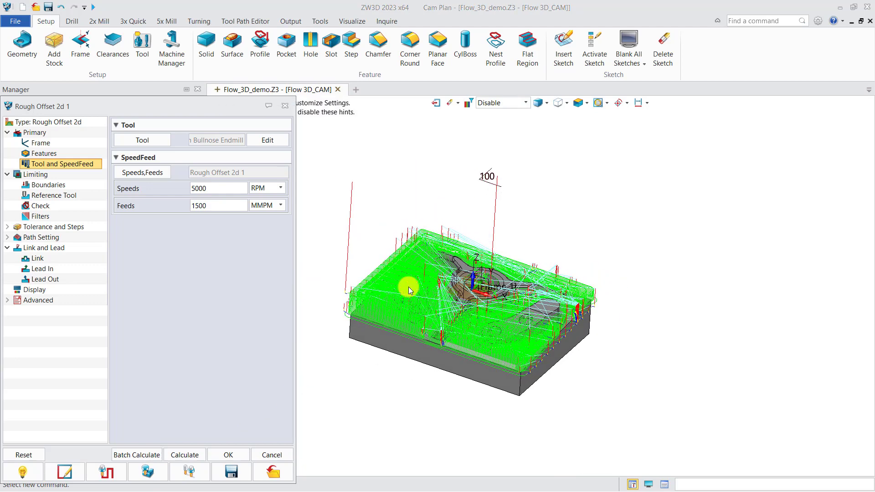
left_click(285, 108)
scroll(371, 318, "up", 3)
right_click_drag(387, 326, 463, 322)
middle_click_drag(459, 316, 434, 303)
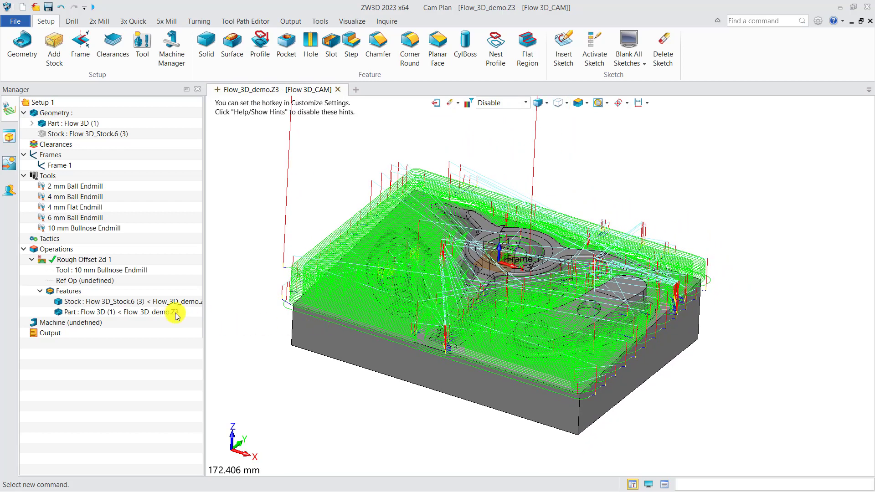
Run a solid verification of the Rough Offset 2D operation with the update interval at 79
left_click(97, 260)
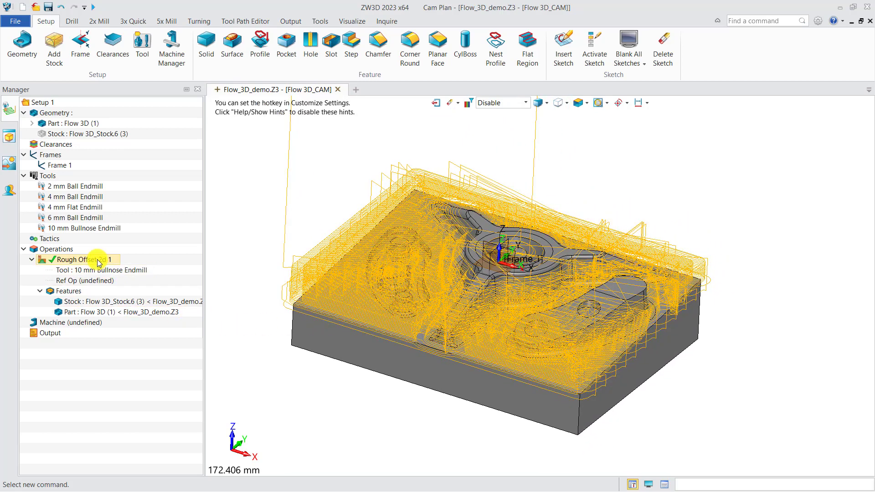
right_click(98, 263)
left_click(132, 160)
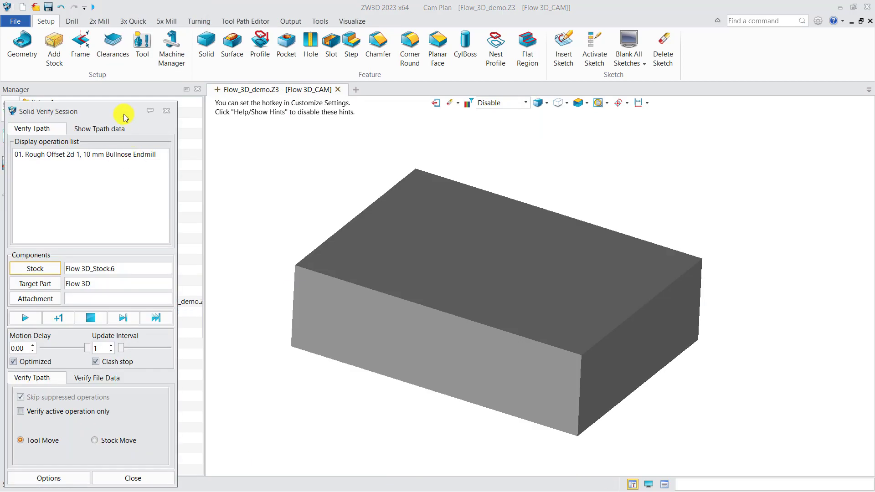
left_click_drag(124, 114, 176, 96)
left_click_drag(175, 330, 211, 329)
left_click(77, 299)
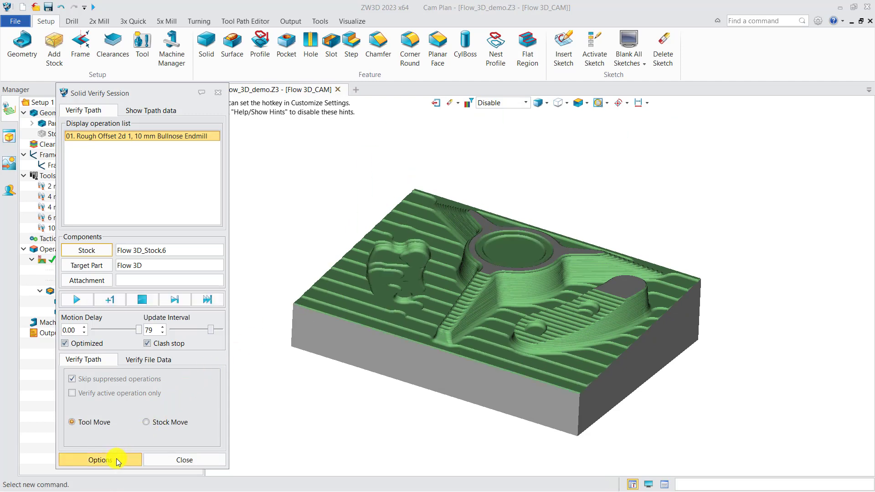
Run the visual tolerance analysis on the machined stock in the simulation options
left_click(117, 459)
left_click(66, 275)
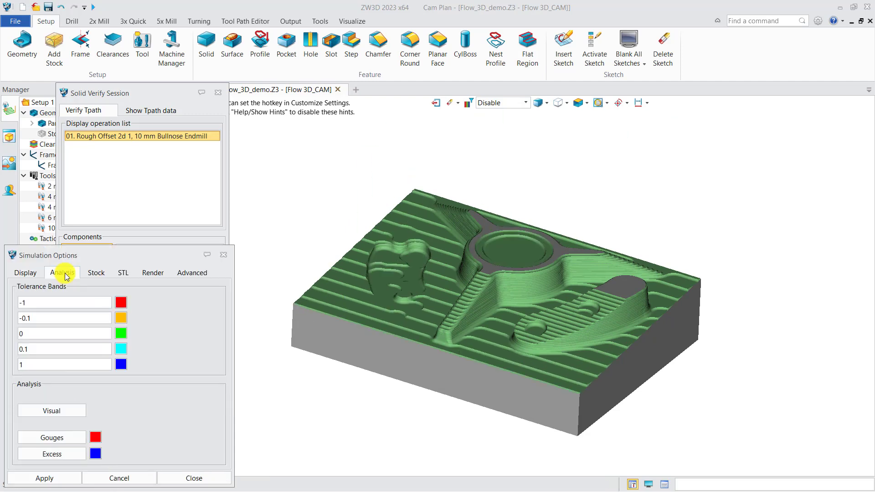
left_click(62, 412)
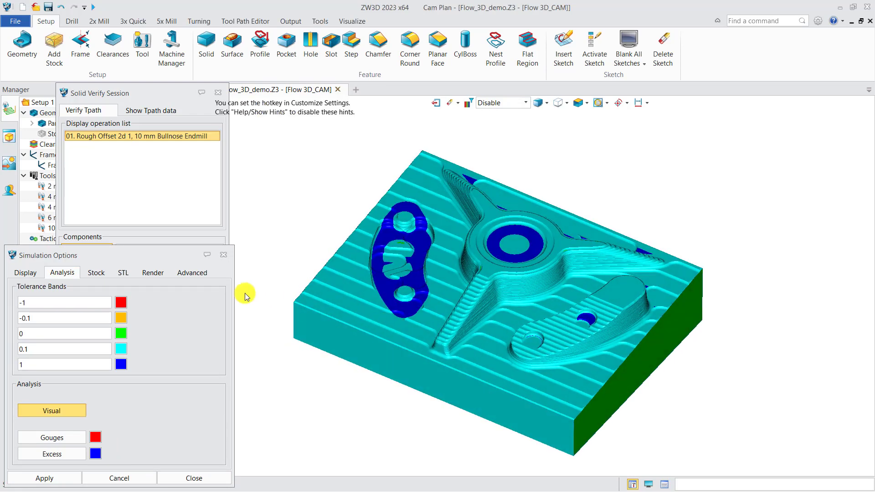
Save the remaining material as an STL named "after 1st rough" and use it as stock in the plan
left_click(123, 273)
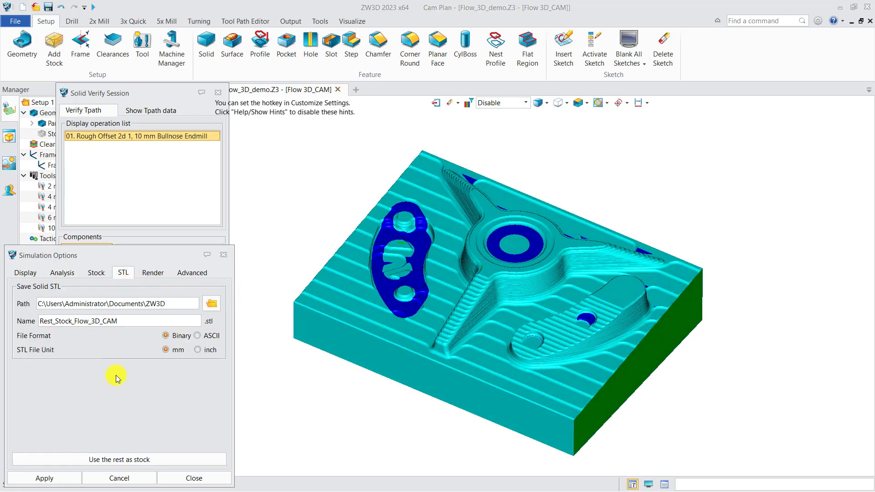
left_click_drag(135, 321, 34, 321)
key("BackSpace")
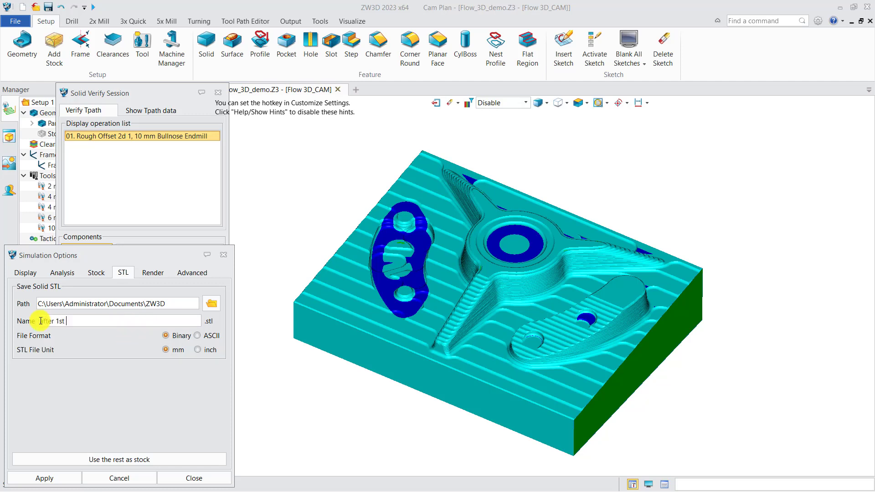
type("after 1st rough")
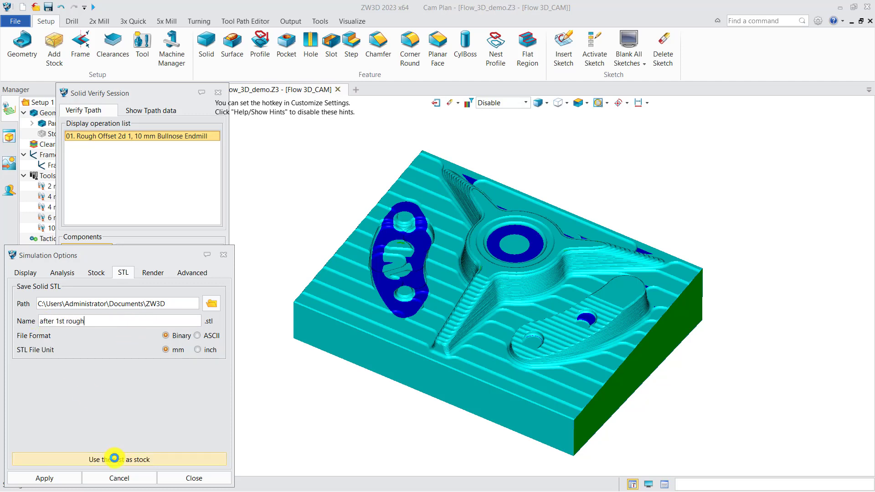
left_click(114, 459)
left_click(114, 458)
left_click(450, 299)
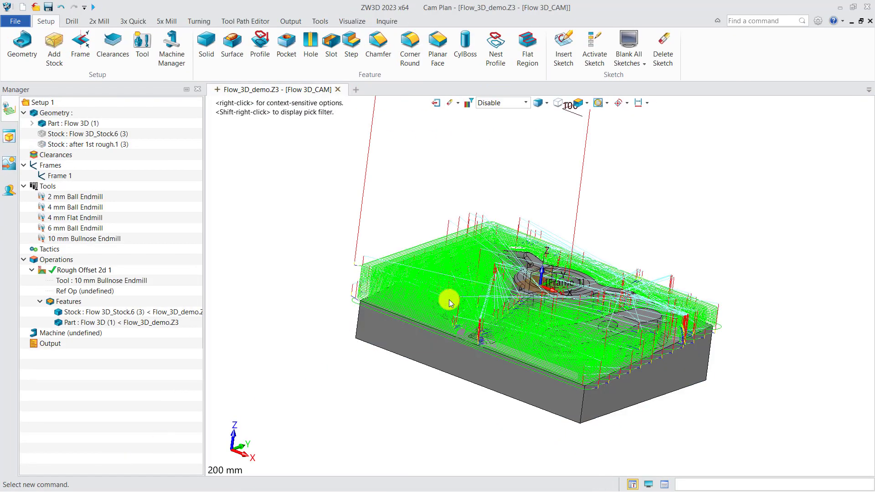
middle_click_drag(450, 299, 286, 343)
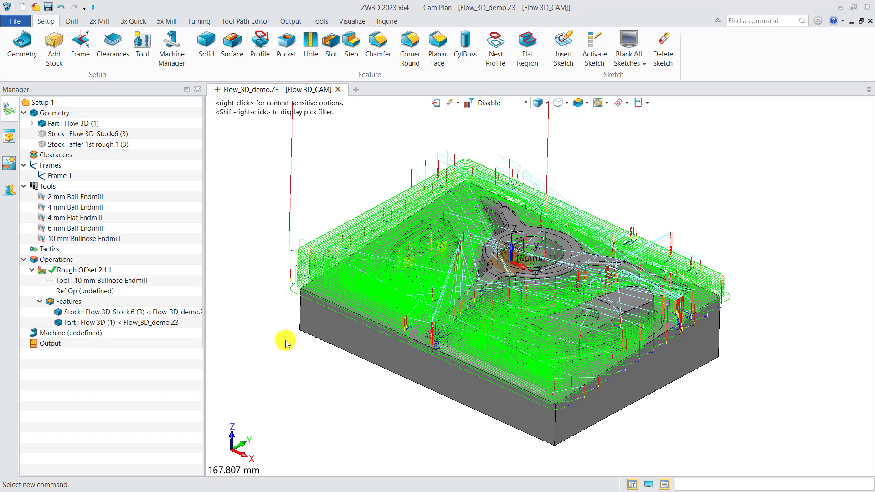
Hide the toolpath of the Rough Offset 2D operation and duplicate the operation
left_click(43, 271)
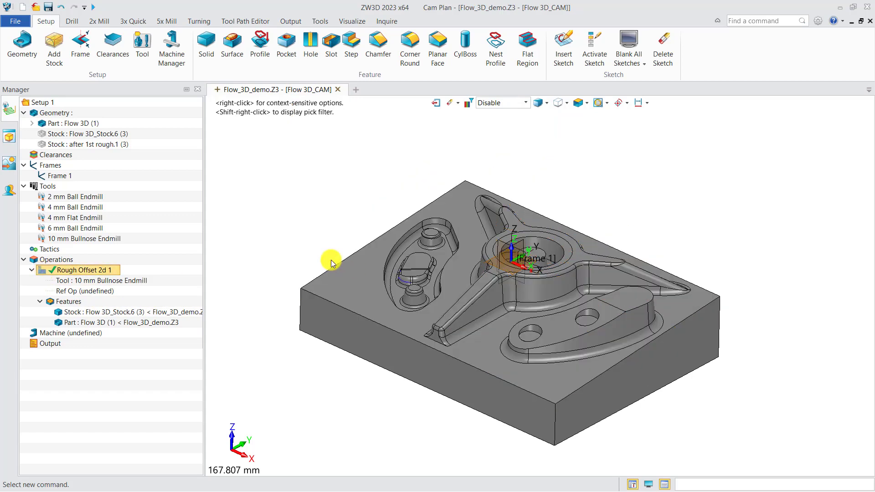
scroll(331, 263, "down", 1)
right_click_drag(366, 280, 369, 290)
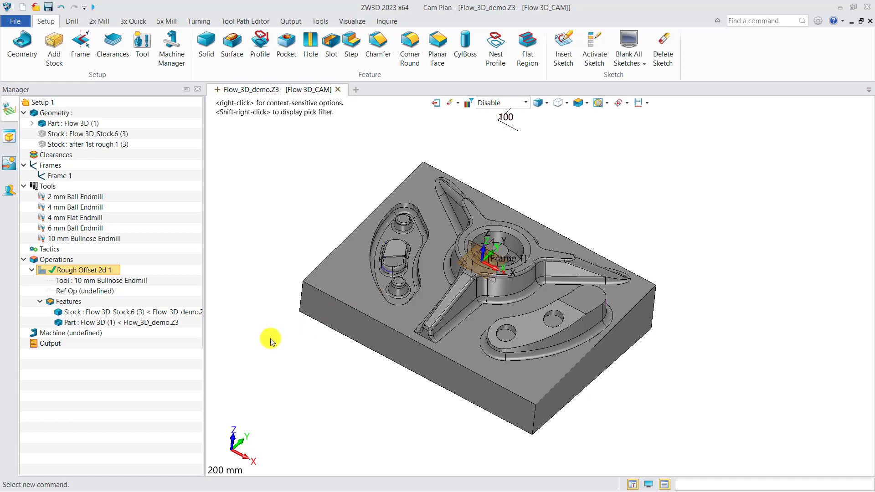
right_click(98, 270)
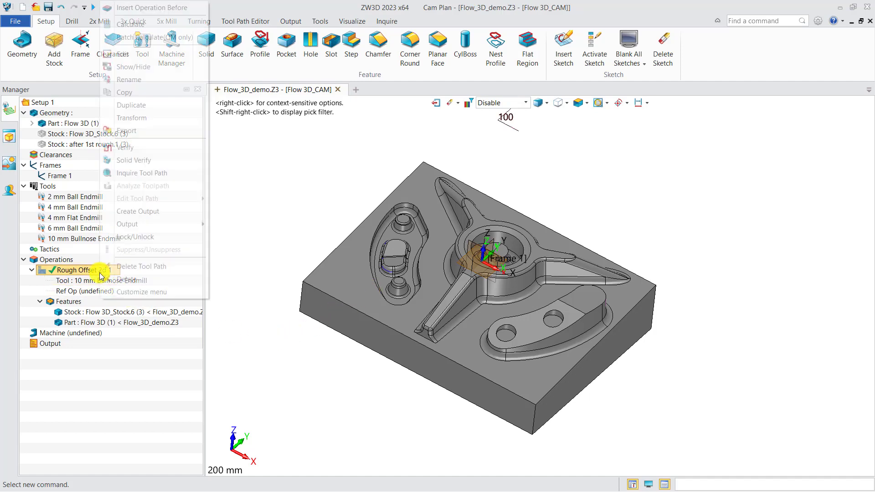
left_click(139, 106)
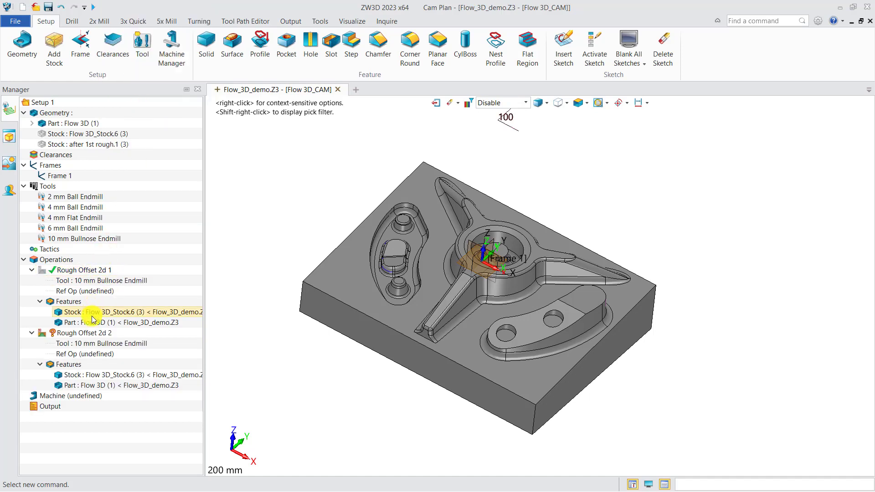
Assign the 4 mm Flat Endmill as the tool of the duplicated Rough Offset 2D operation
right_click(92, 343)
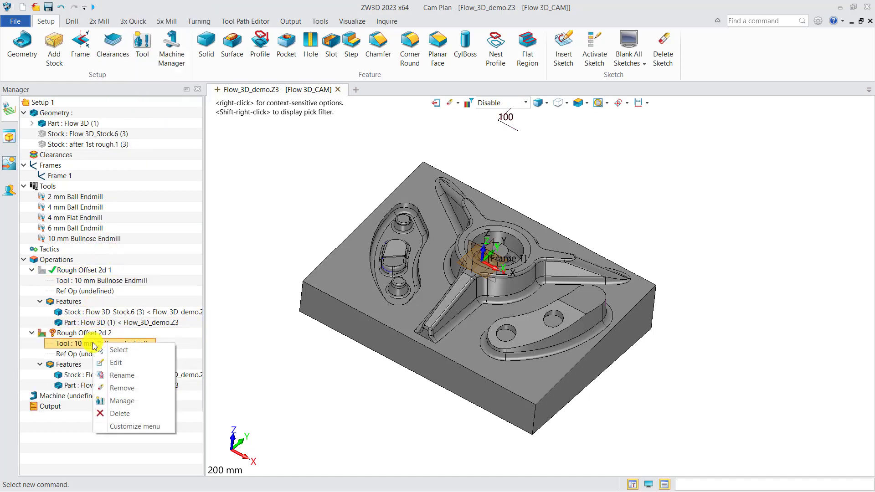
left_click(118, 350)
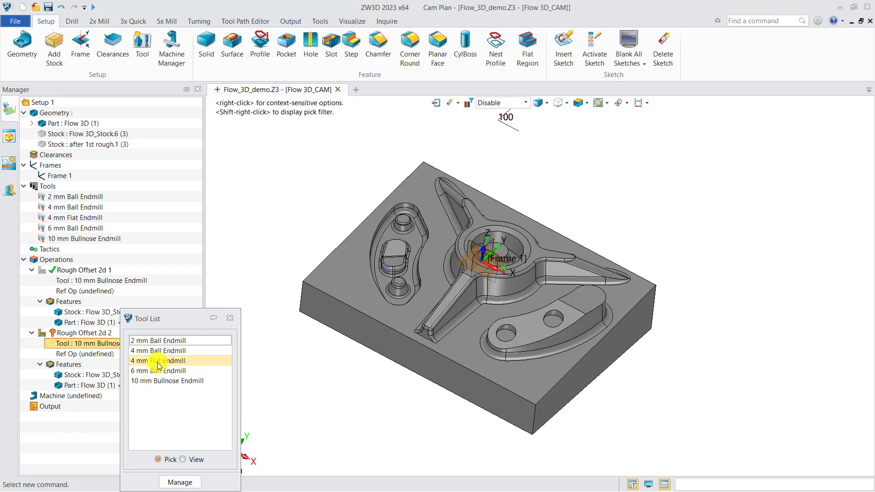
left_click(159, 361)
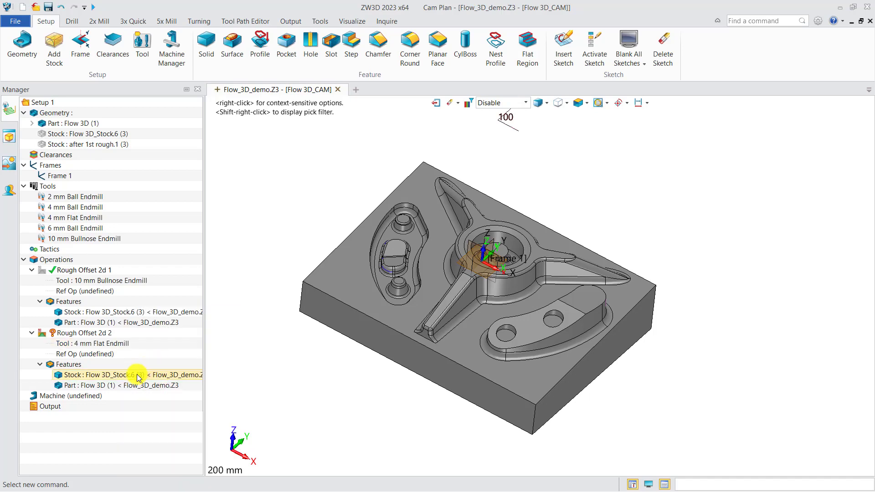
Remove the stock from the duplicated operation's features and set Rough Offset 2d 1 as its reference operation
key("Delete")
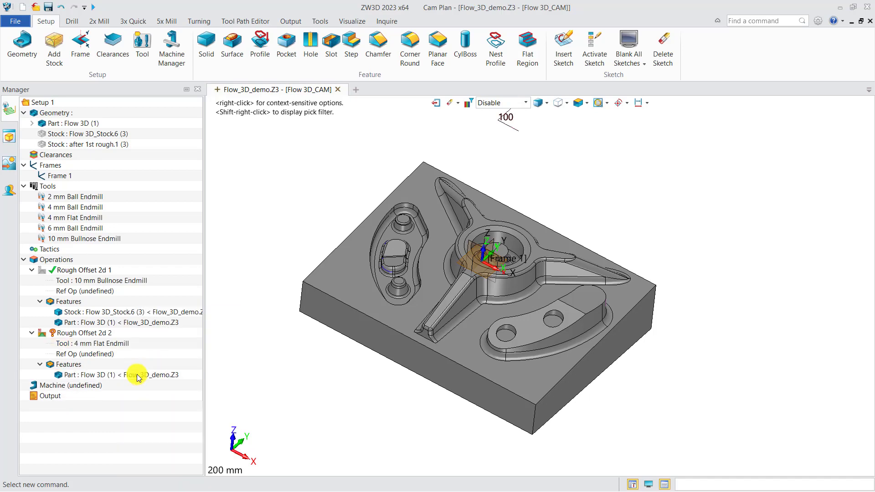
right_click(94, 354)
left_click(114, 361)
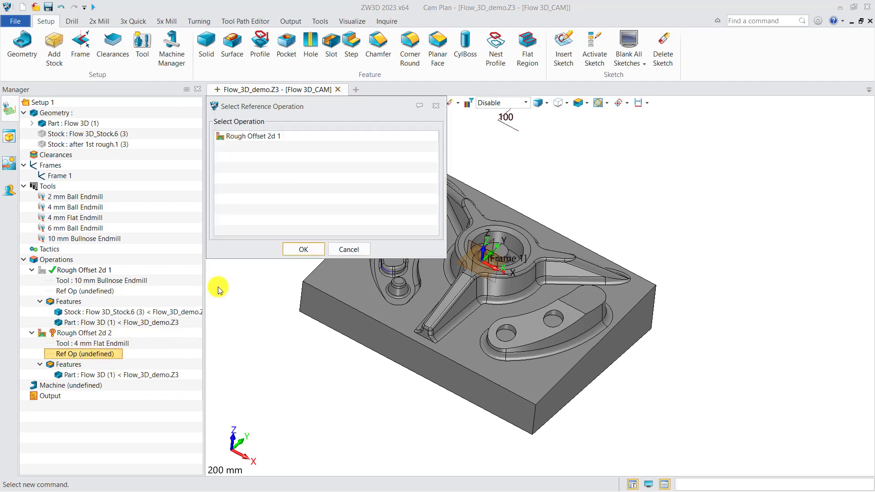
left_click(242, 134)
left_click(303, 249)
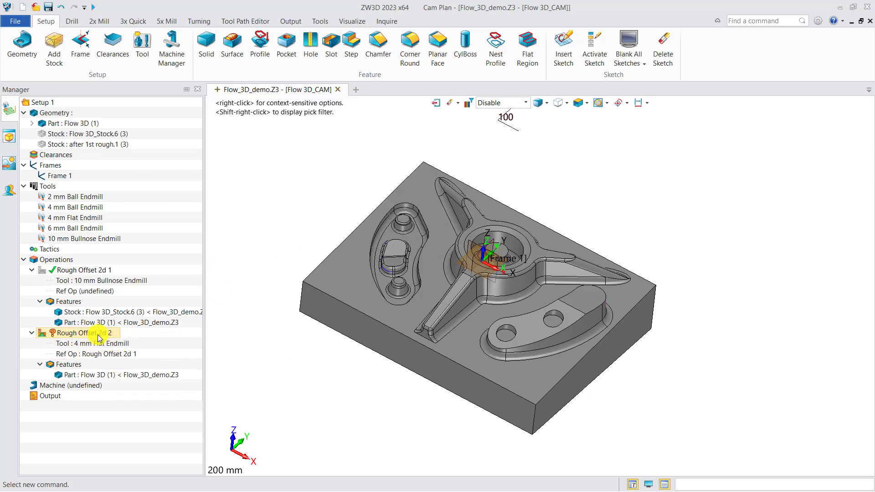
Set the second Rough Offset 2D operation's spindle speed to 6000 RPM and its feed to 1000 MMPM
double_click(95, 333)
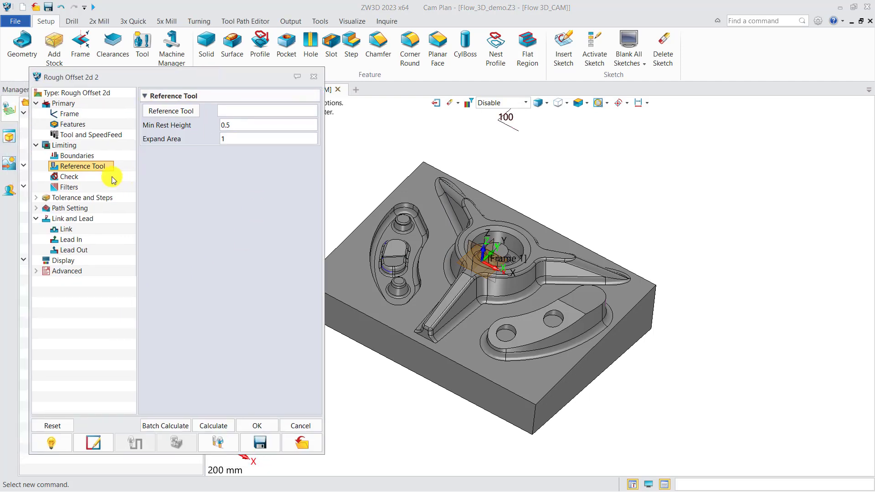
left_click(91, 136)
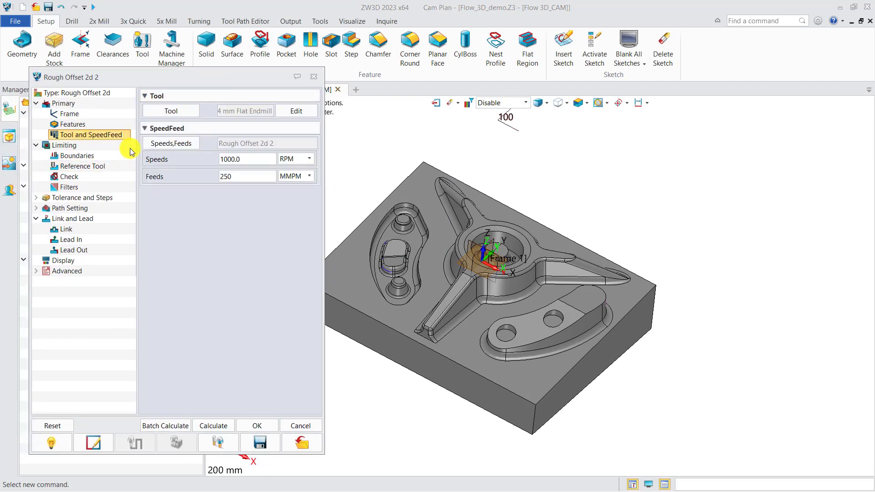
double_click(260, 160)
type("6")
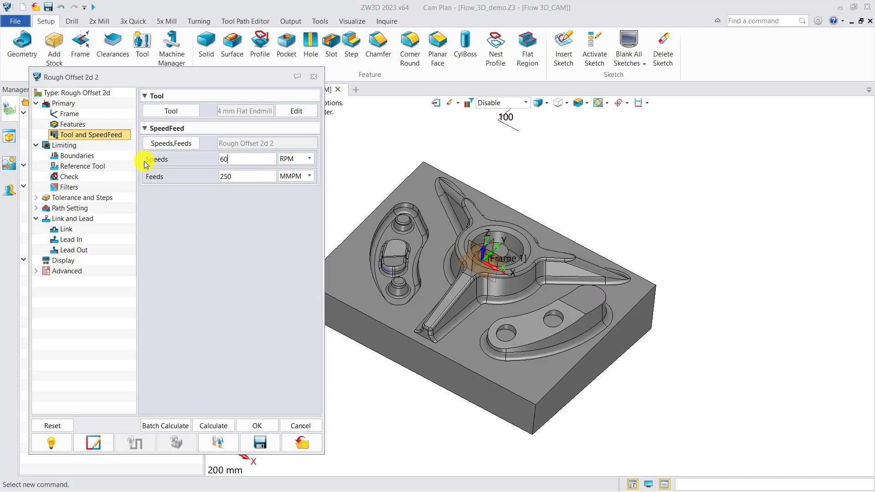
double_click(242, 176)
type("1000")
Set Rough Offset 2d 2's stepdown to an absolute 0.6 and its stepover to 35% of tool diameter, and calculate the toolpath
left_click(98, 200)
left_click_drag(280, 198, 287, 199)
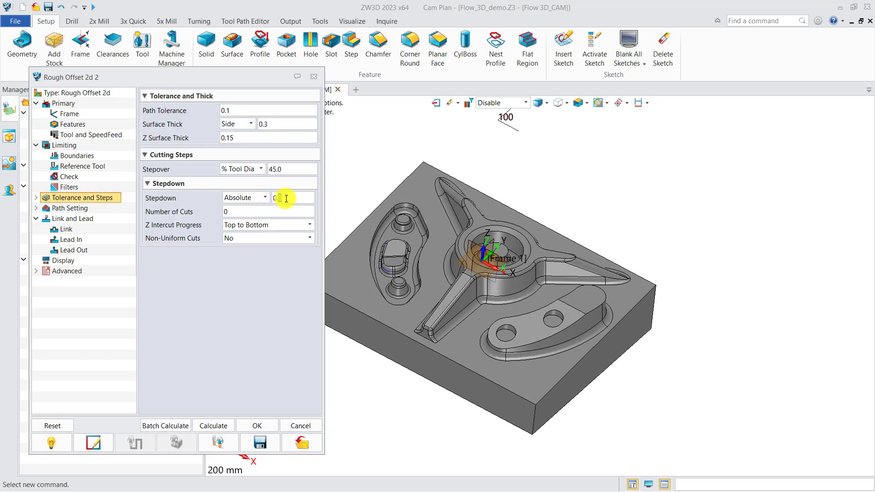
left_click(283, 170)
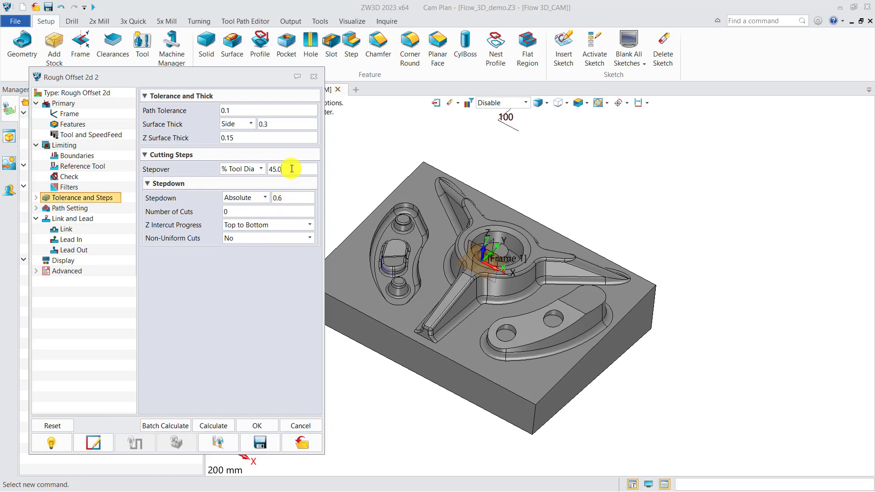
type("35")
left_click(220, 425)
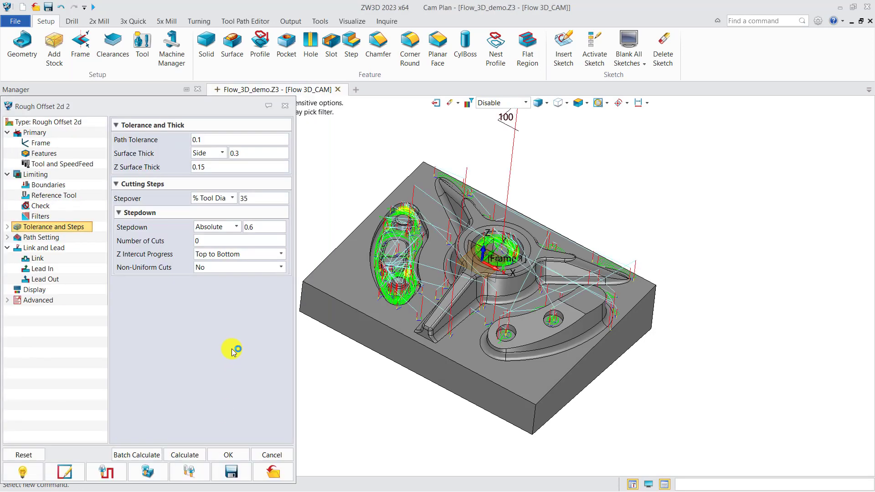
left_click(285, 106)
Inspect the calculated rest-roughing toolpath, and set Rough Offset 2d 2's Z surface thickness to 0.2
middle_click_drag(422, 299, 415, 318)
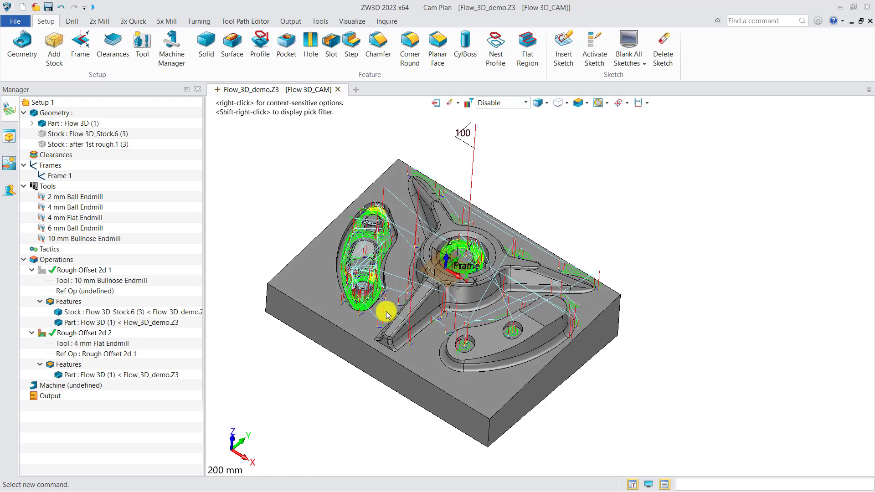
middle_click_drag(373, 309, 364, 314)
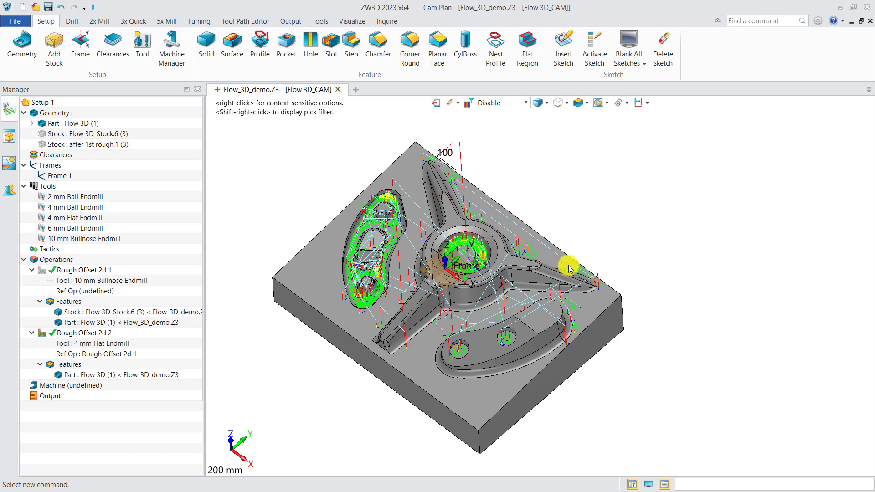
middle_click_drag(527, 297, 546, 288)
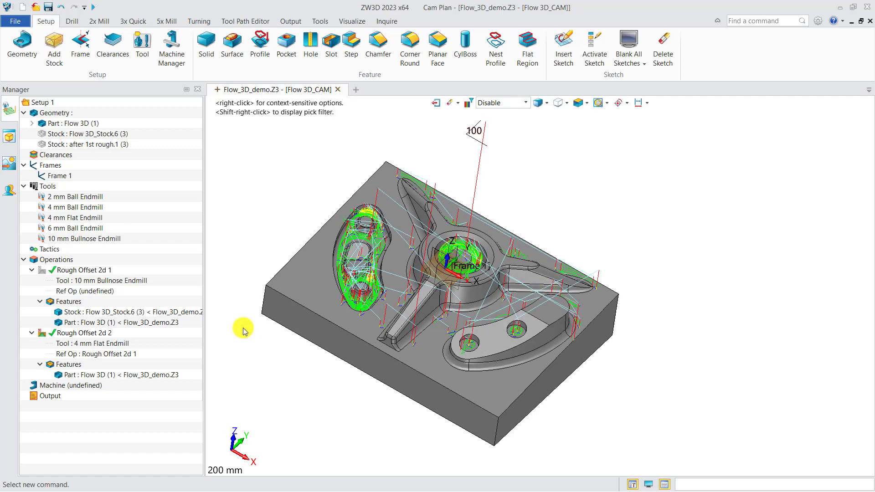
left_click(110, 334)
double_click(108, 333)
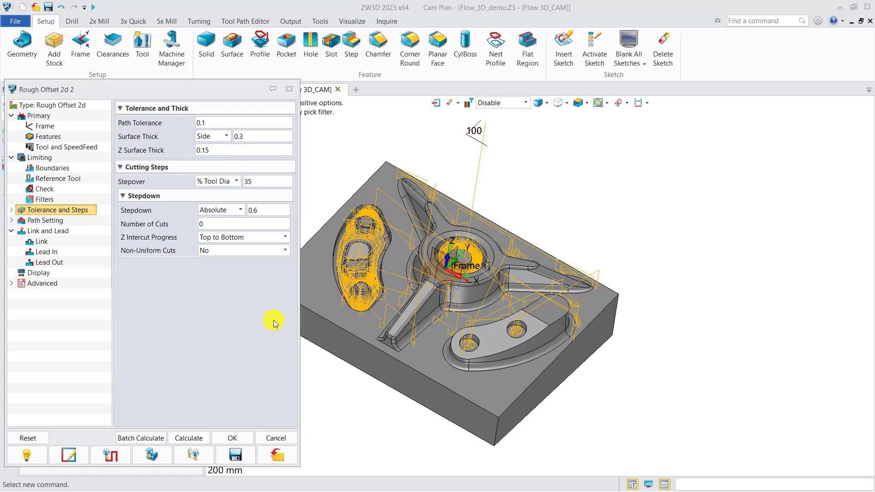
right_click_drag(354, 323, 394, 320)
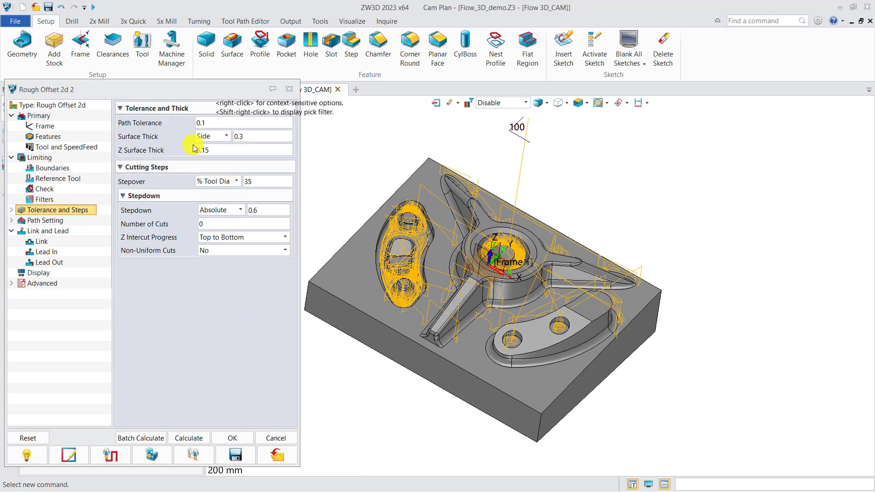
left_click_drag(203, 150, 222, 150)
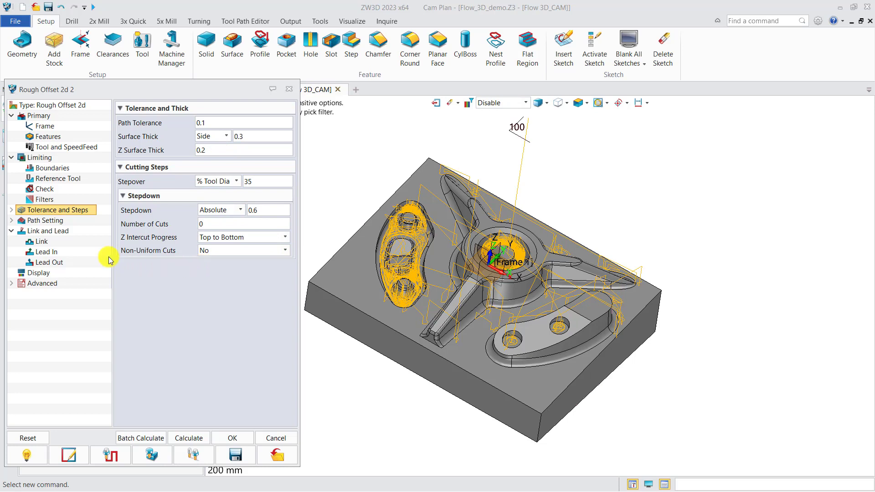
Set the reference tool's minimum rest height to 0.6 and recalculate the Rough Offset 2d 2 toolpath
left_click(60, 183)
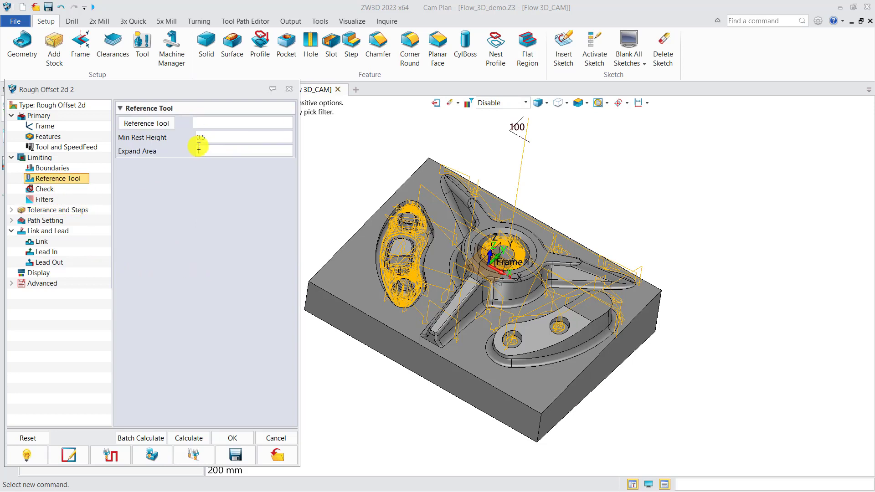
left_click_drag(201, 137, 210, 140)
type("6")
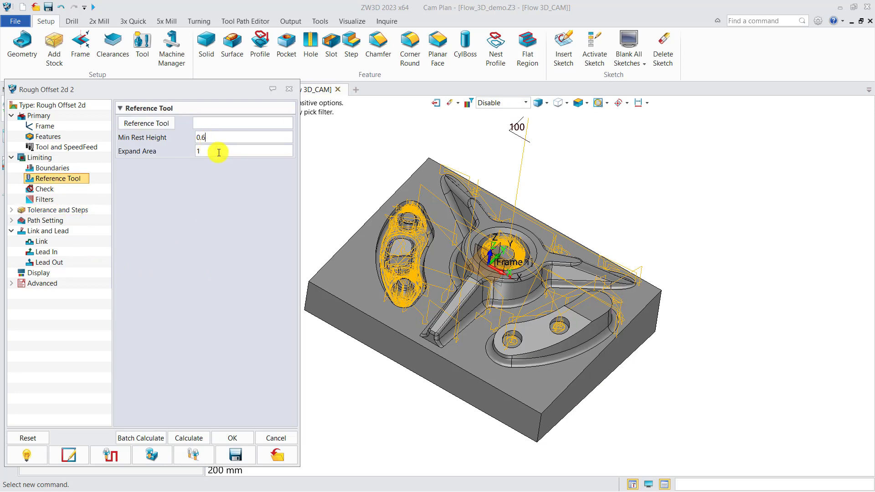
left_click(198, 439)
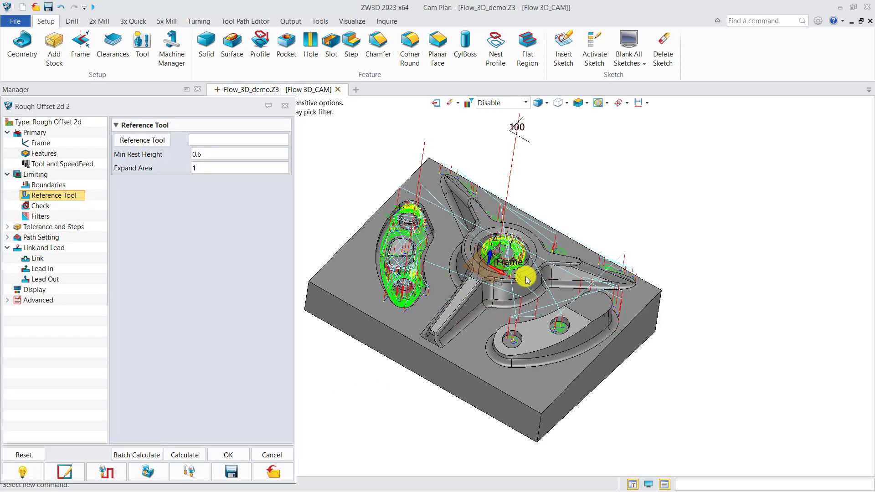
mouse_move(525, 277)
right_mouse_down()
mouse_move(513, 288)
mouse_move(528, 307)
mouse_move(524, 357)
mouse_move(532, 332)
mouse_move(514, 307)
mouse_move(521, 269)
right_mouse_up()
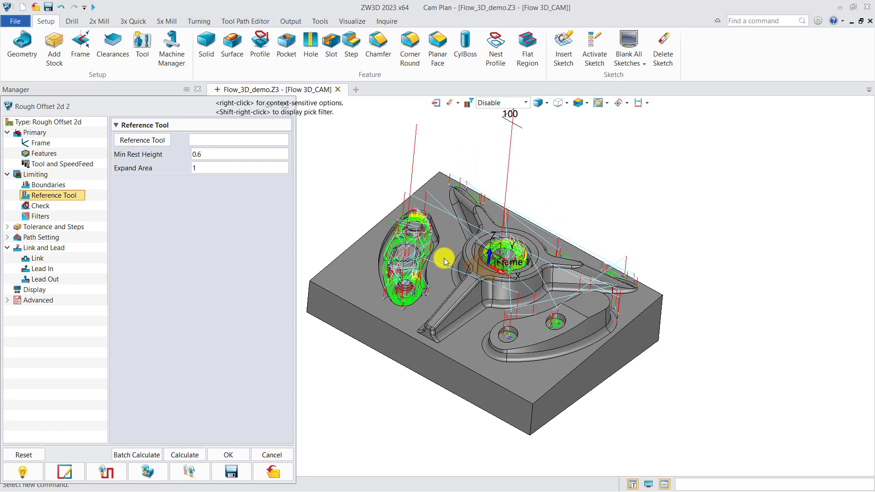
Start a solid verification of Rough Offset 2d 2 and use after 1st rough.1 as its stock
left_click(151, 473)
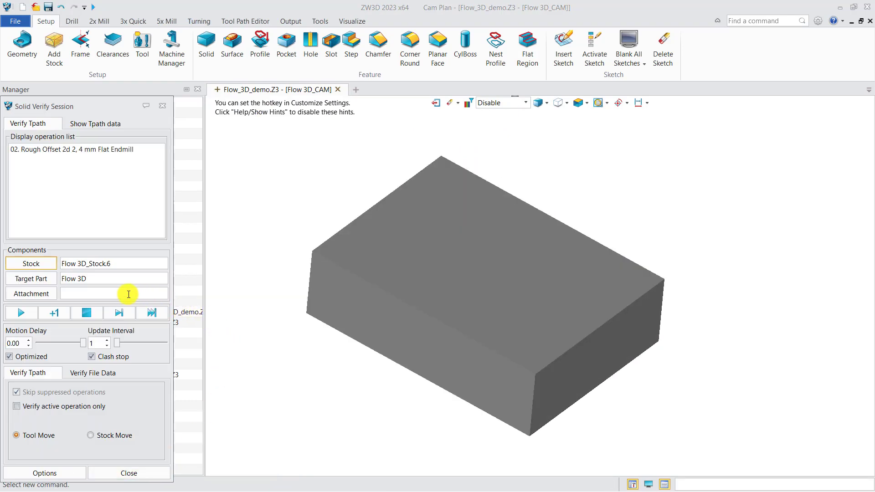
left_click_drag(110, 108, 165, 100)
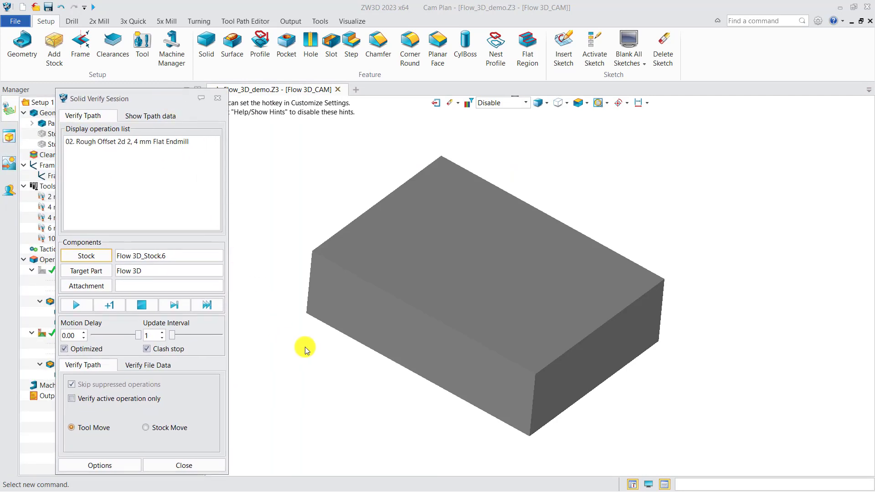
left_click(94, 258)
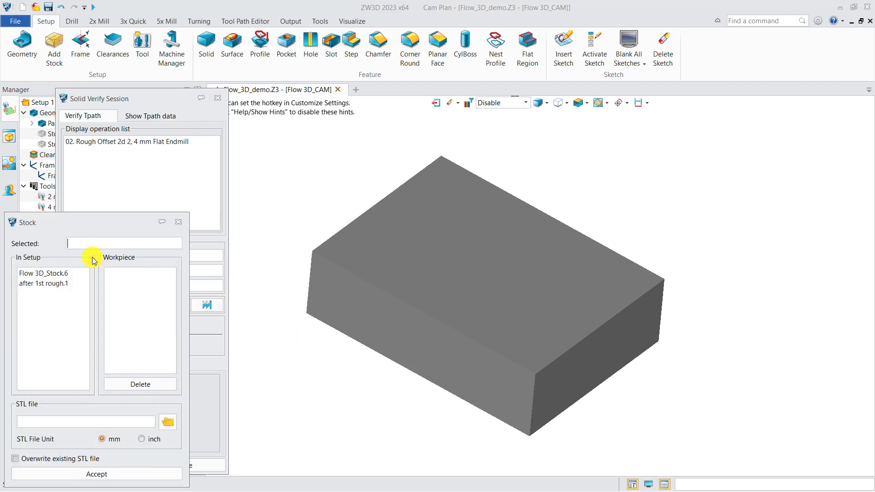
left_click(75, 283)
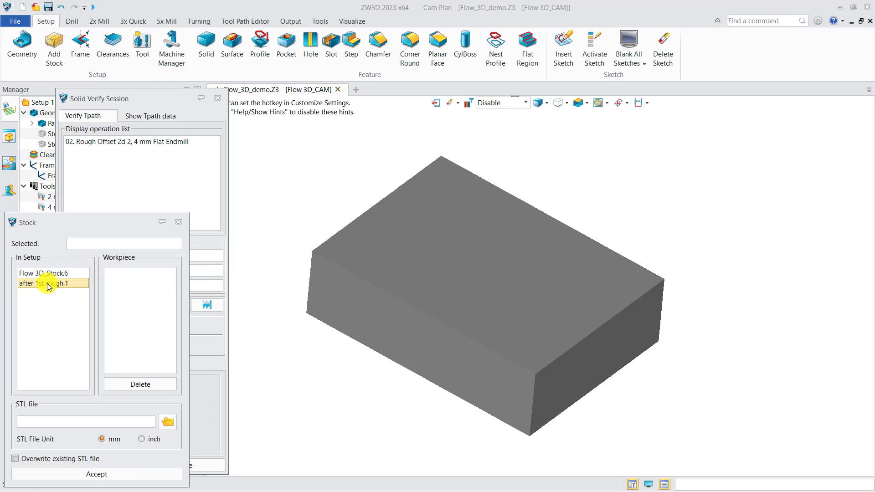
left_click(97, 474)
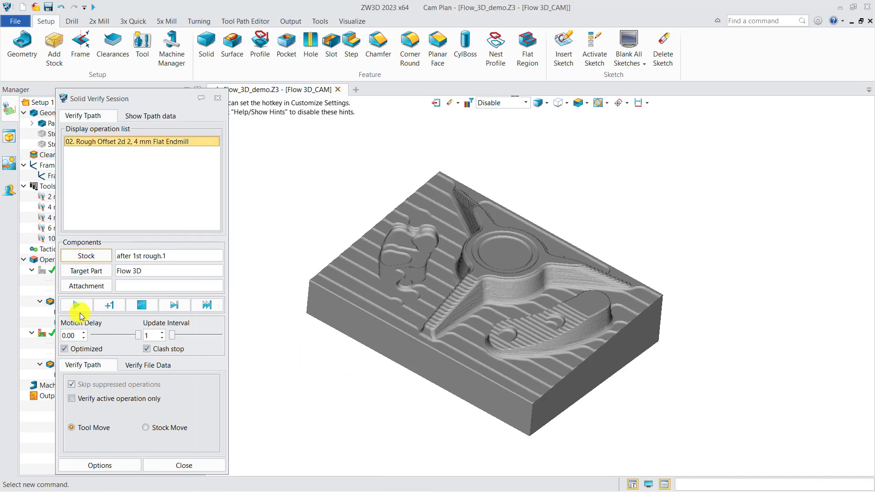
Run the machining simulation at an update interval of 71 and examine the remaining material with the visual tolerance-band analysis
left_click_drag(172, 336, 206, 336)
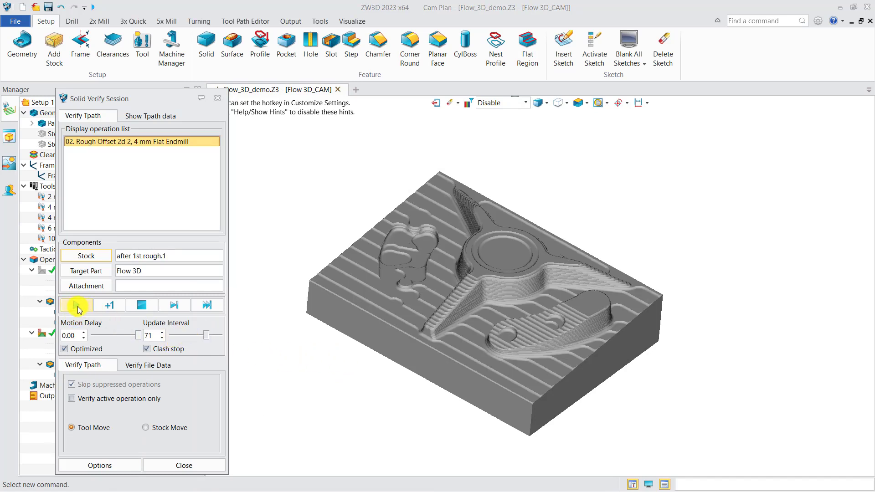
left_click(77, 306)
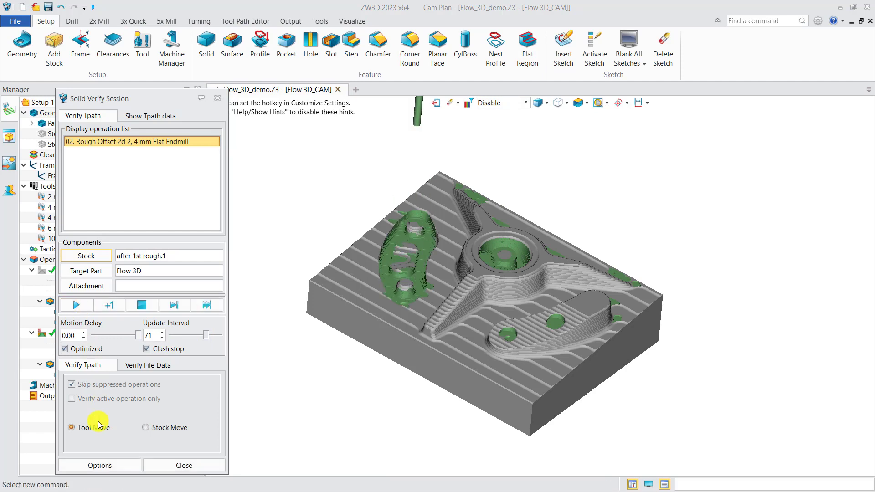
left_click(100, 465)
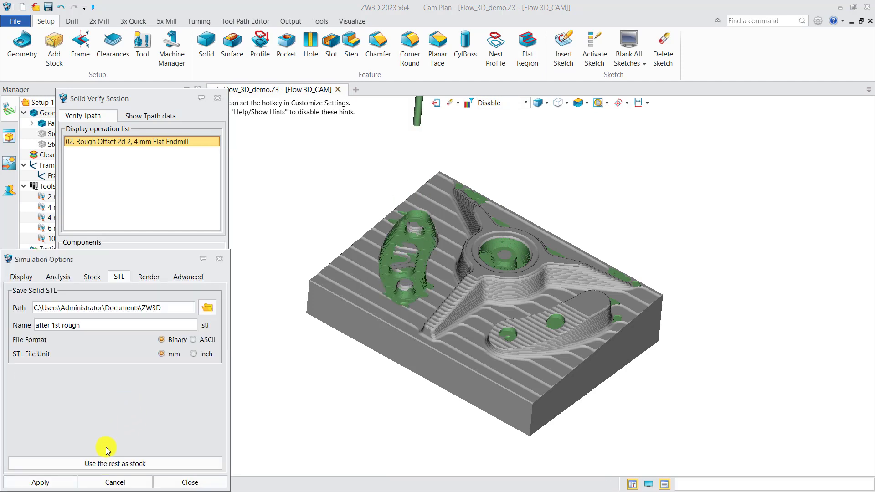
left_click(58, 277)
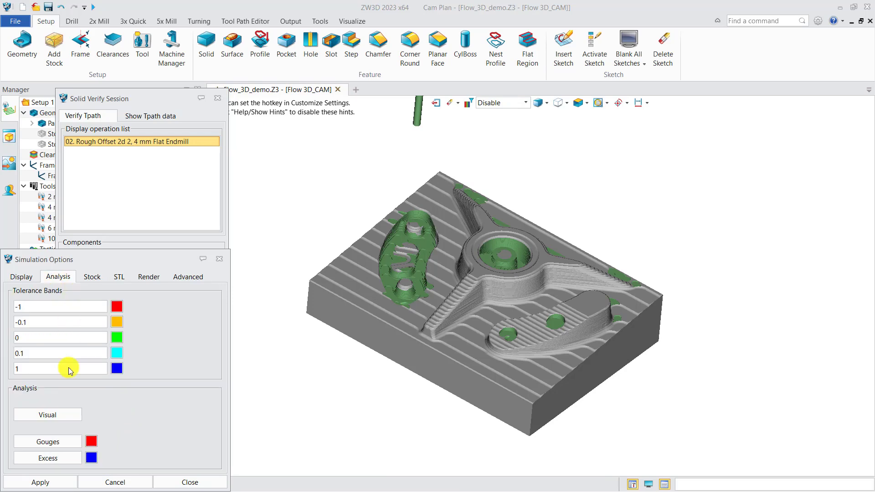
left_click(57, 415)
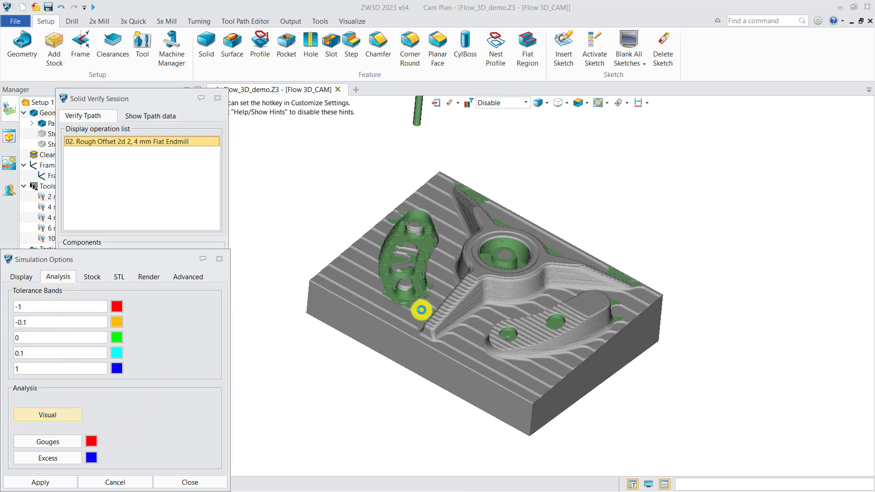
middle_click_drag(449, 289, 439, 302)
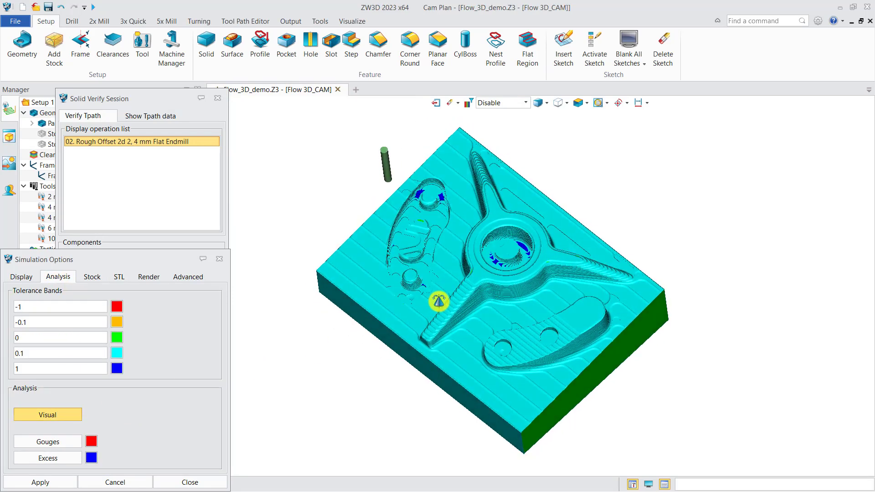
right_click_drag(439, 301, 447, 289)
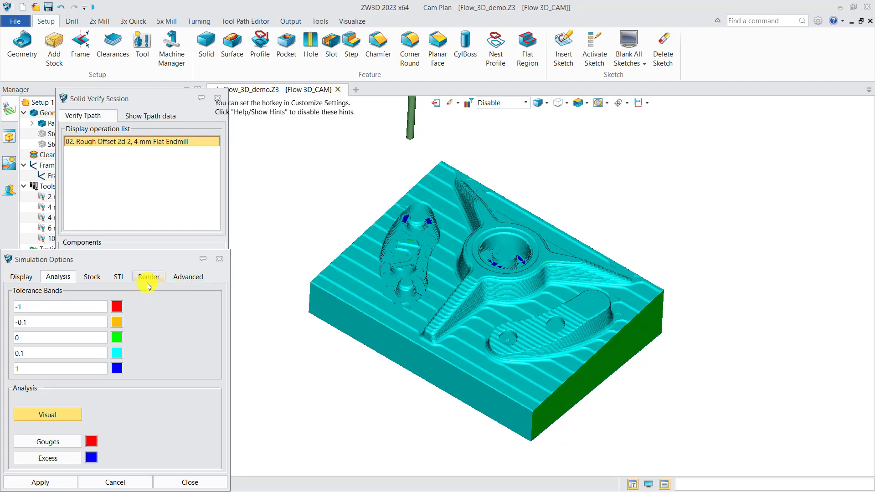
Save the rest material as a stock named "after 2nd rough", hide it, and close the Rough Offset 2d 2 settings
left_click(119, 277)
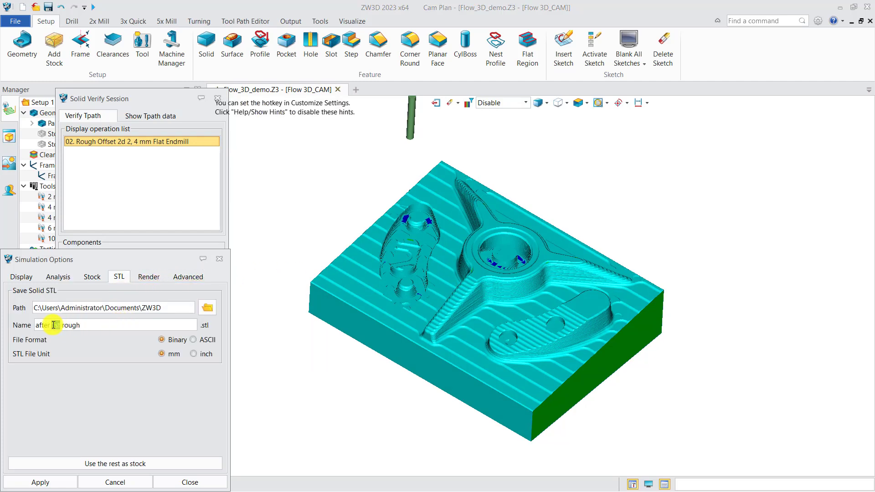
key("BackSpace")
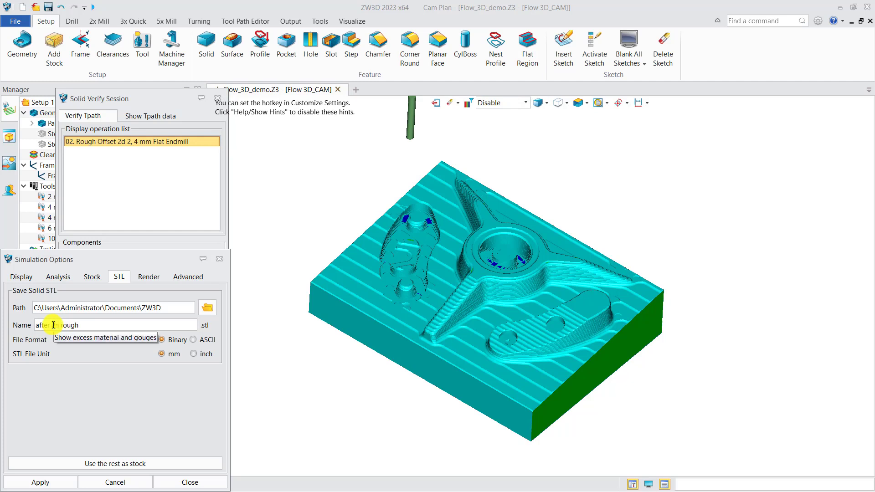
left_click(126, 464)
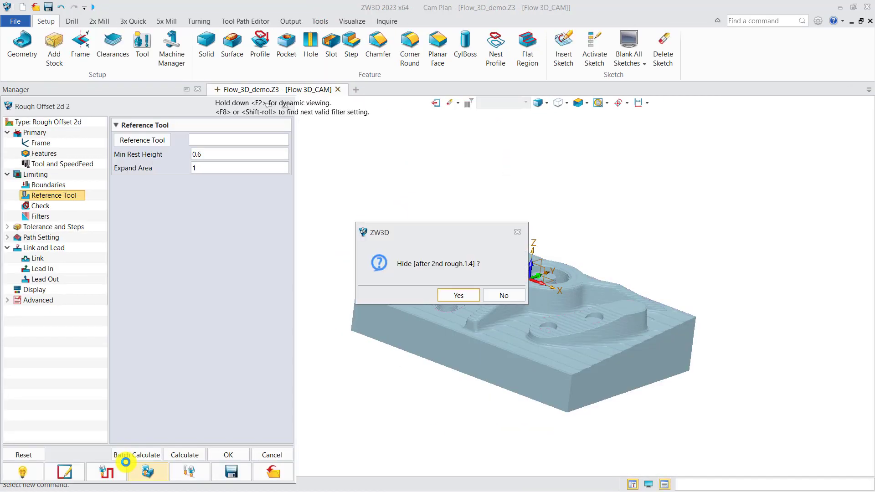
left_click(455, 296)
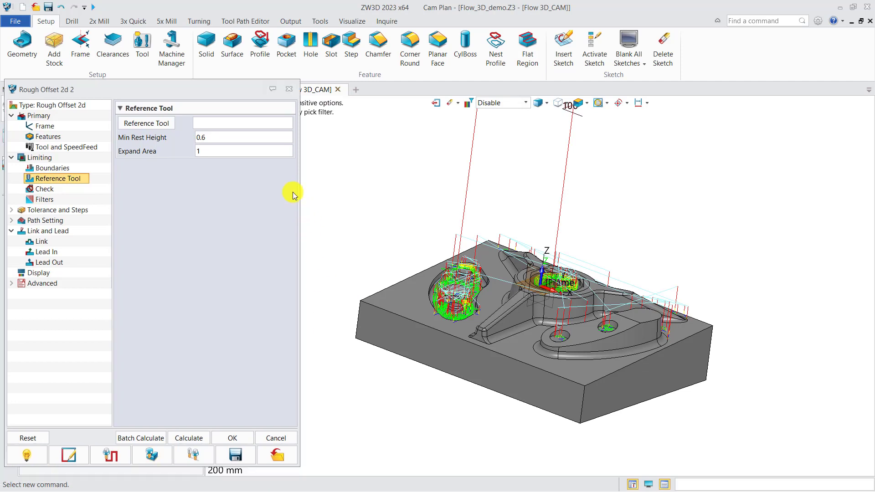
left_click(289, 89)
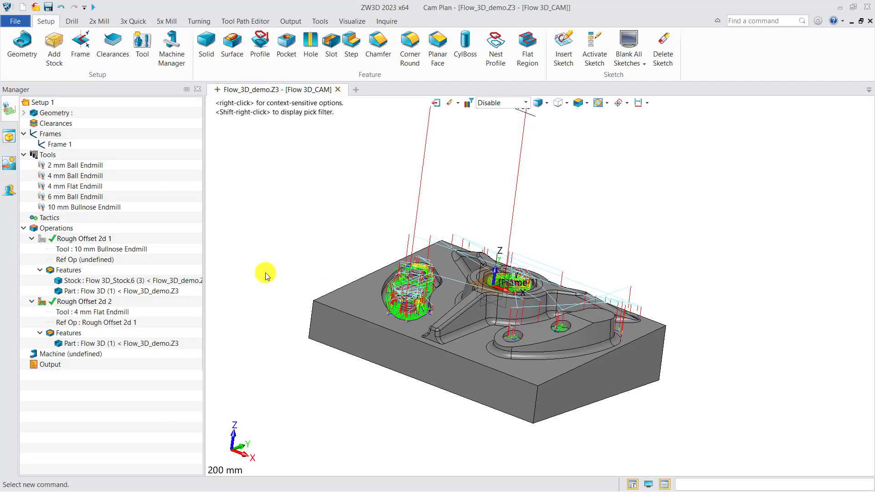
Duplicate the Rough Offset 2d 2 operation and hide the original operation's toolpath
right_click(98, 304)
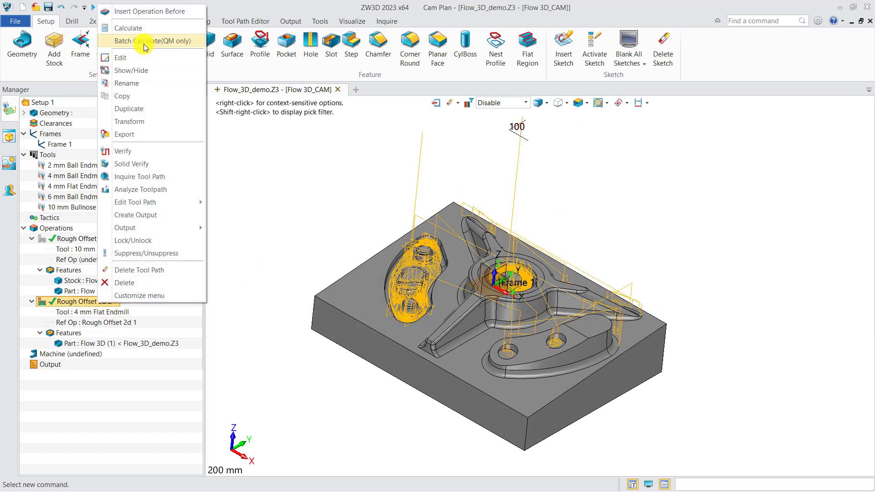
left_click(139, 110)
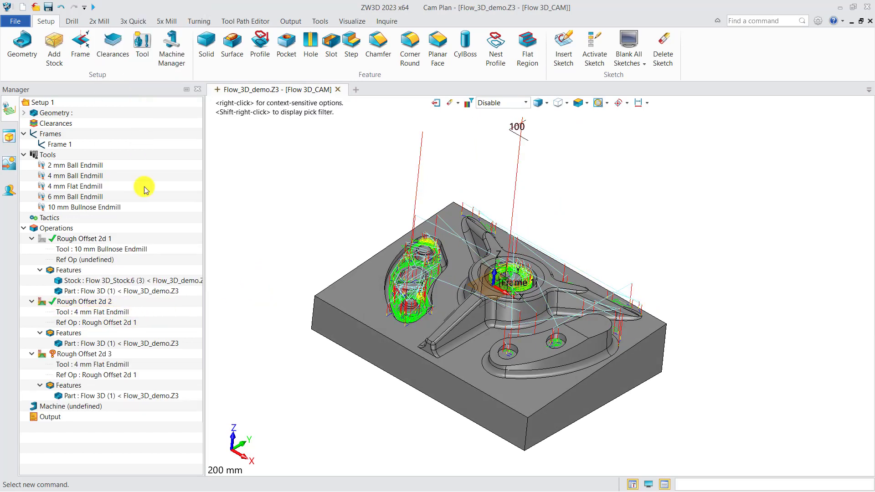
left_click(41, 303)
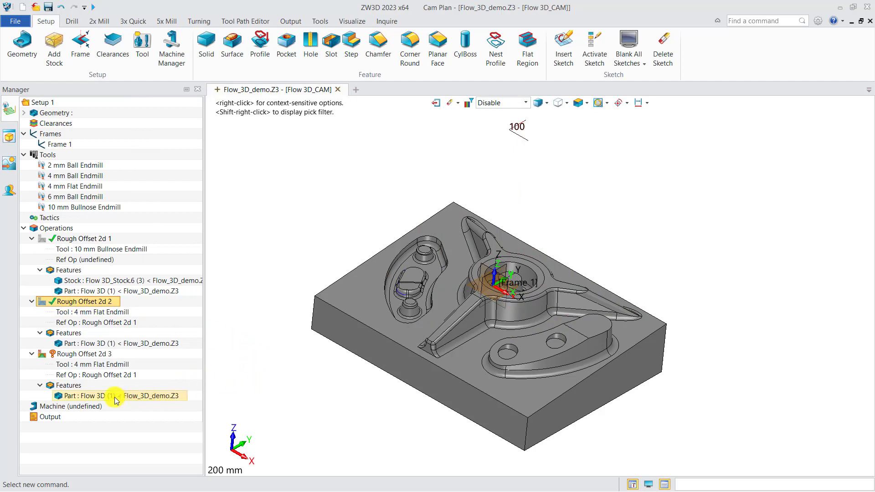
Remove the reference operation from the duplicated Rough Offset 2d 3
right_click(102, 376)
left_click(127, 398)
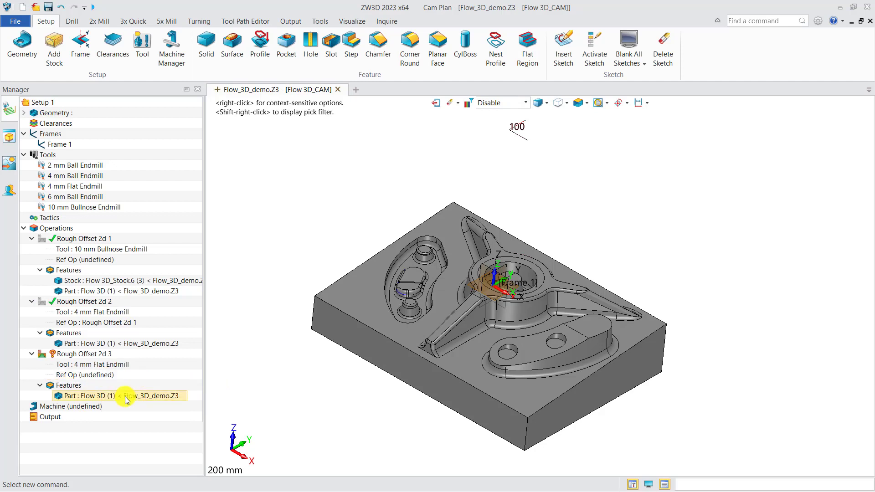
Assign the 2 mm Ball Endmill to Rough Offset 2d 3 and add the "after 2nd rough" stock to its features
right_click(106, 365)
left_click(126, 371)
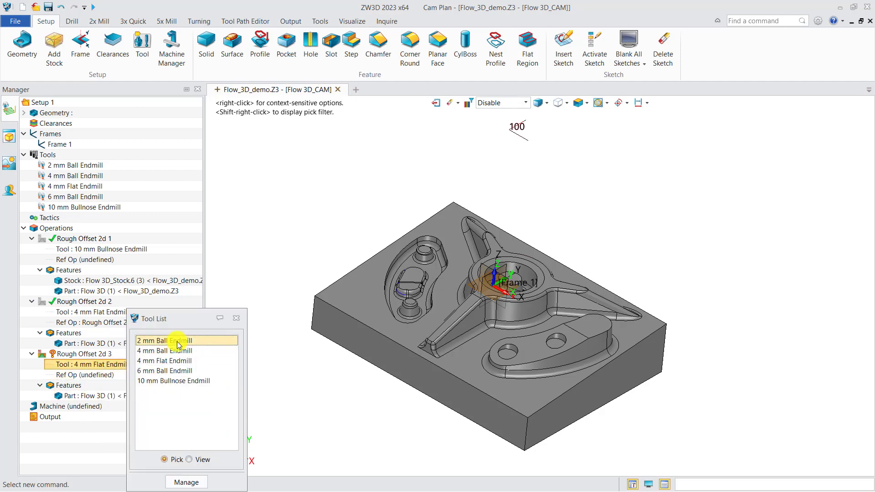
double_click(178, 343)
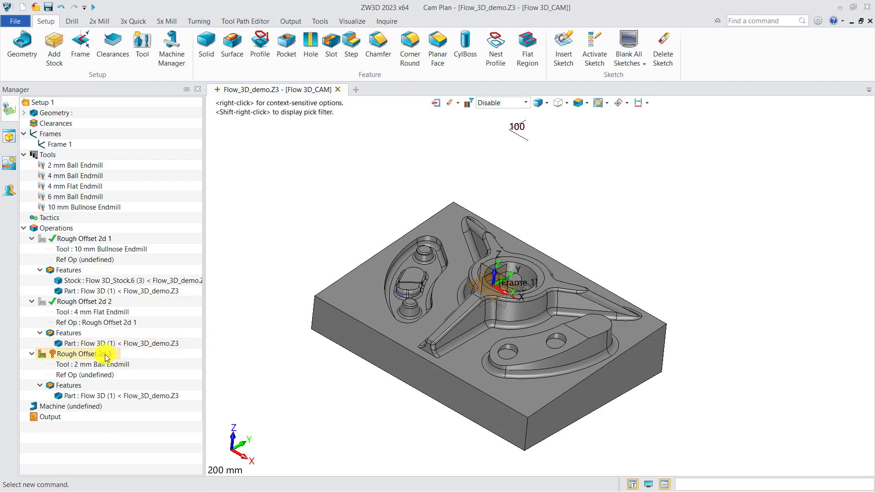
right_click(73, 385)
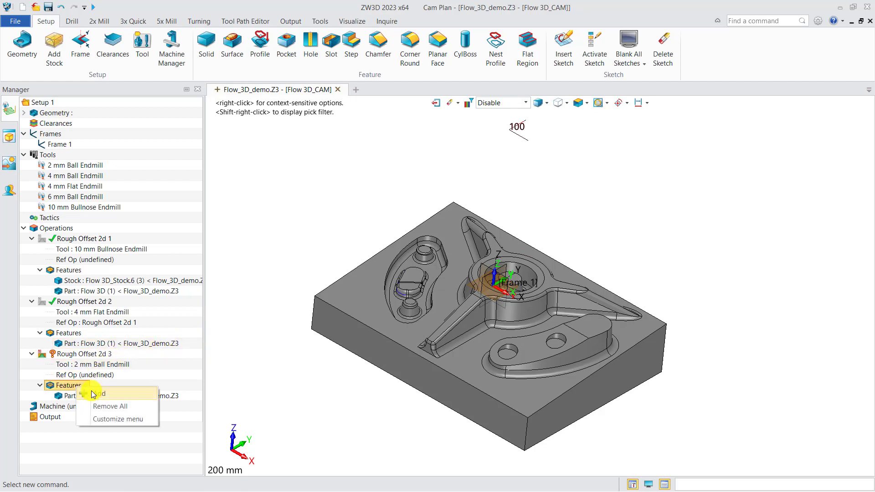
left_click(97, 392)
left_click(267, 182)
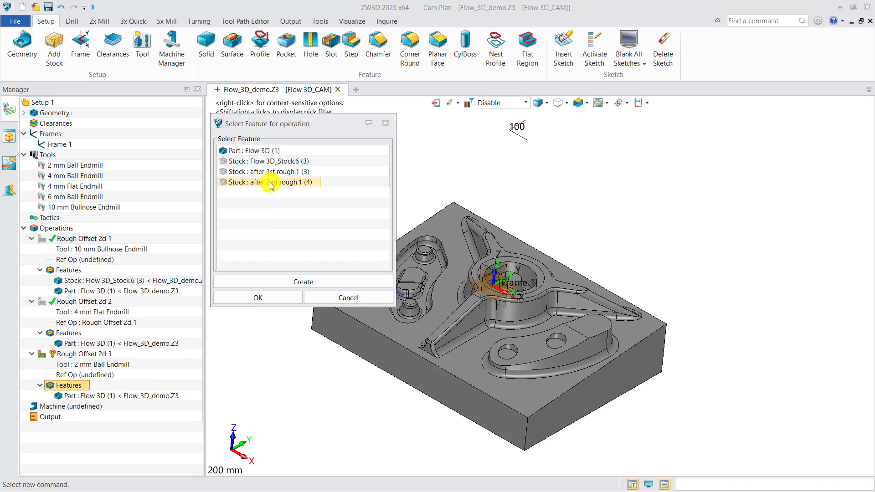
left_click(260, 298)
Set the absolute stepdown of Rough Offset 2d 3 to 0.4, calculate its toolpath, and close the settings
double_click(78, 354)
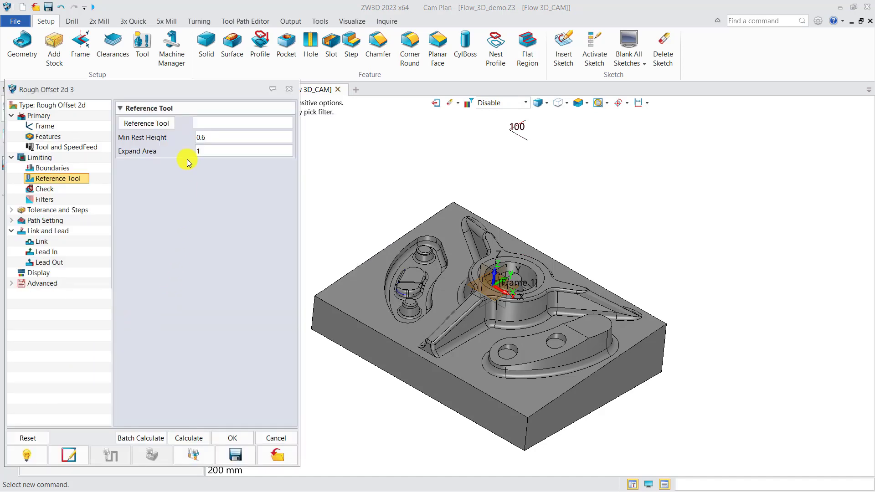
left_click(54, 210)
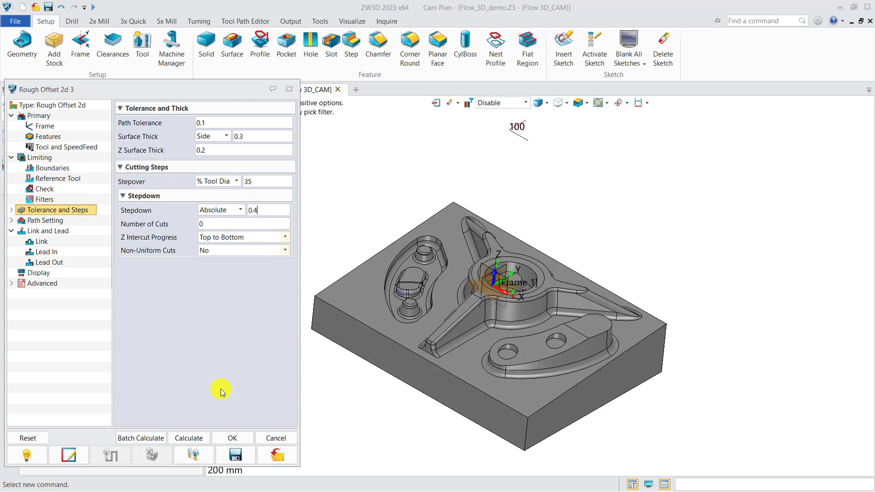
left_click(199, 439)
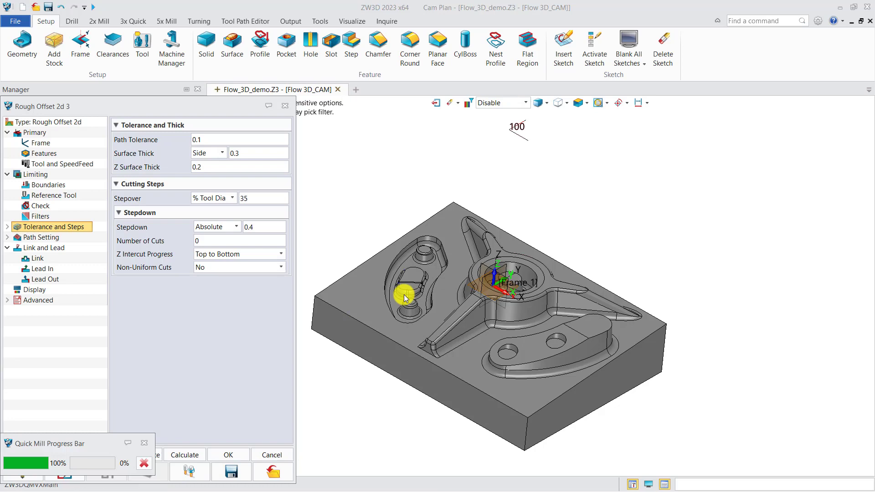
middle_click_drag(403, 296, 438, 315)
right_click_drag(439, 316, 439, 319)
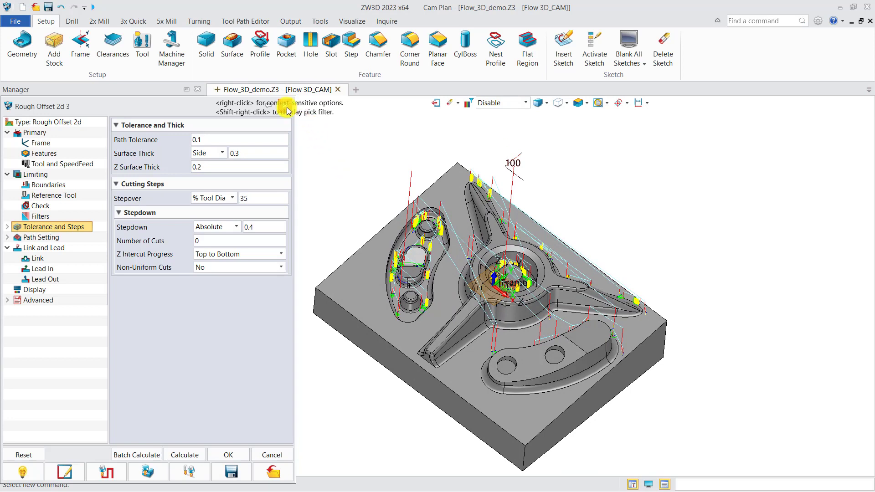
left_click(285, 106)
Add a Contain profile to Rough Offset 2d 3 from the outline of the curved pocket and the circular edge of the central bore
right_click(67, 385)
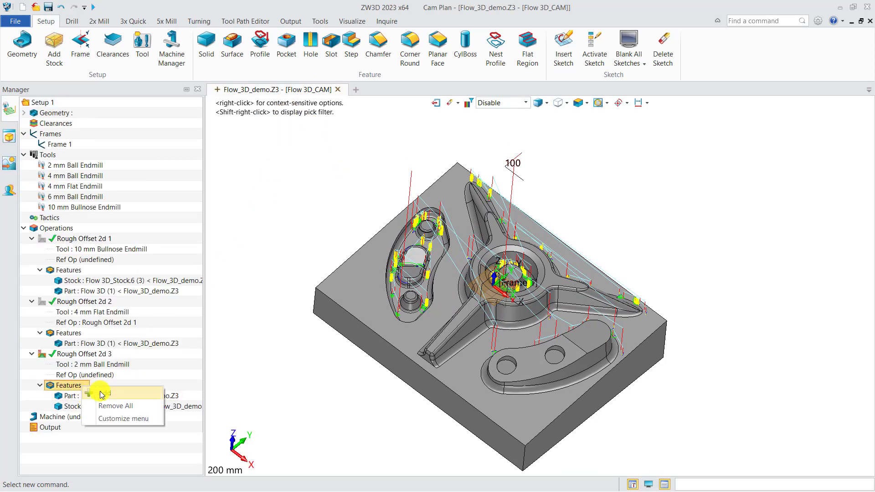
left_click(82, 391)
left_click(258, 264)
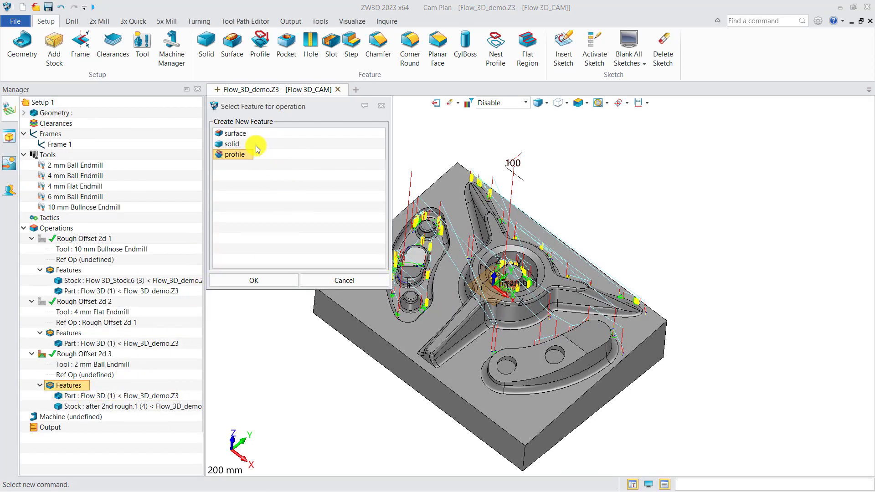
left_click(237, 155)
left_click(254, 280)
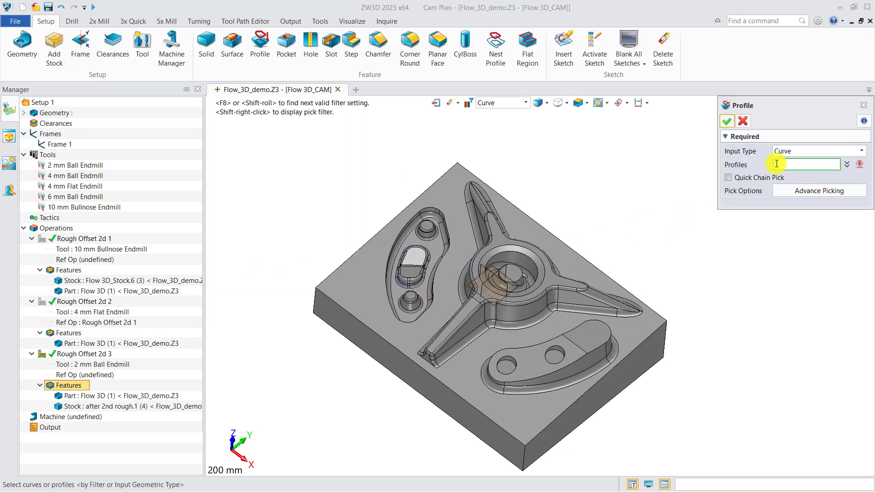
left_click(437, 273)
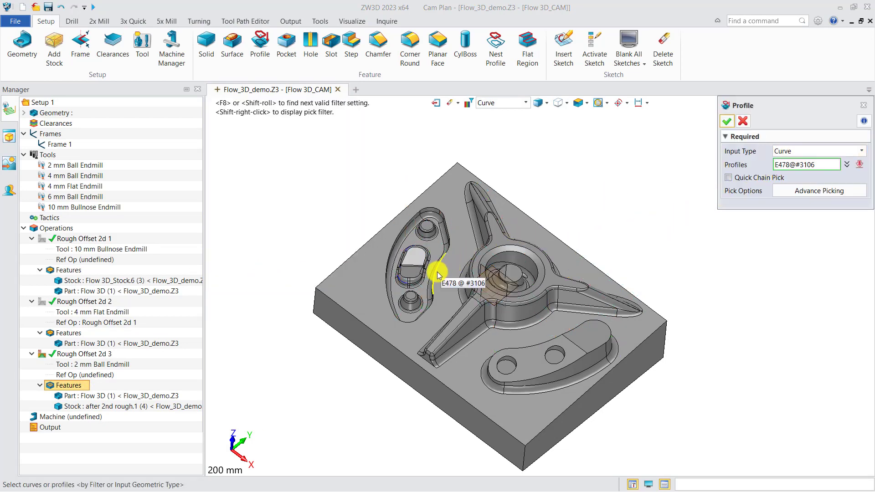
left_click(437, 272)
scroll(486, 262, "up", 3)
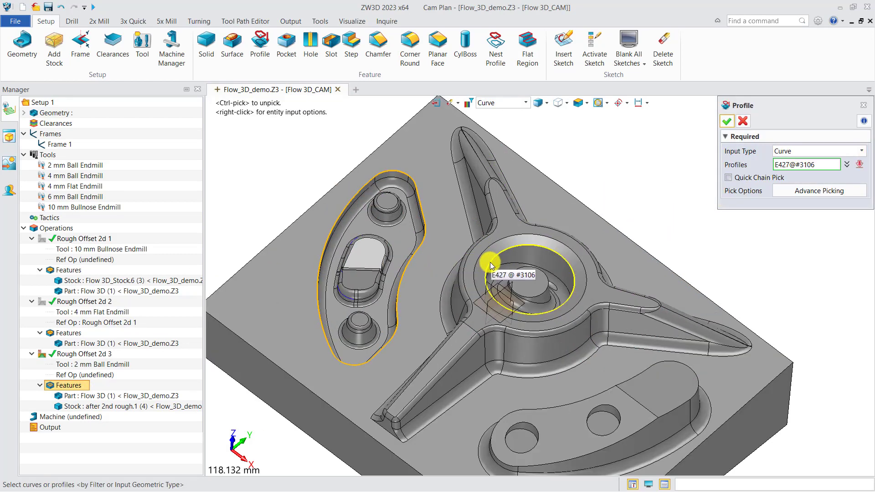
left_click(491, 266)
left_click(728, 121)
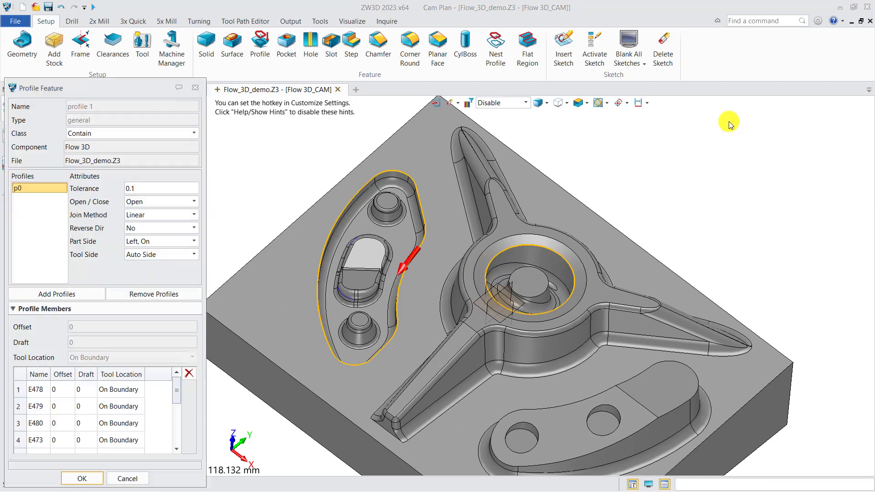
left_click(81, 478)
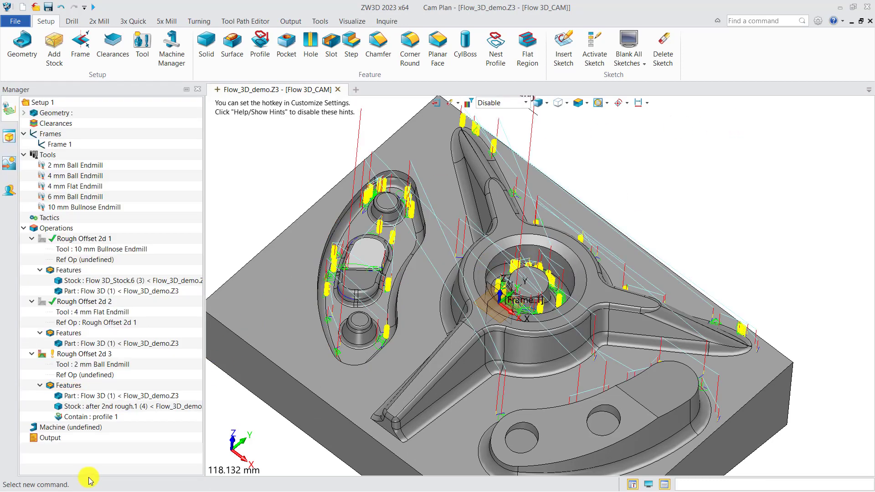
Set the lead-in ramp height to 2 and ramp angle to 8 in Rough Offset 2d 3, and recalculate the toolpath
double_click(95, 358)
middle_click_drag(395, 341, 469, 313)
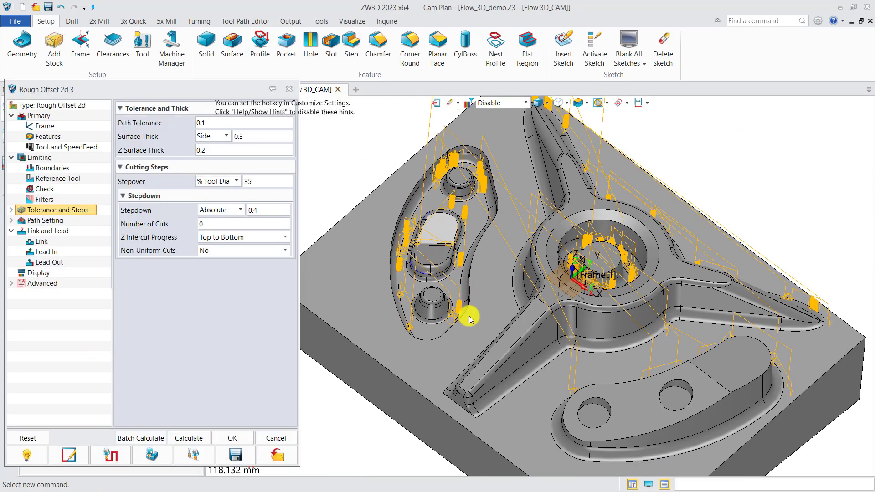
left_click(56, 254)
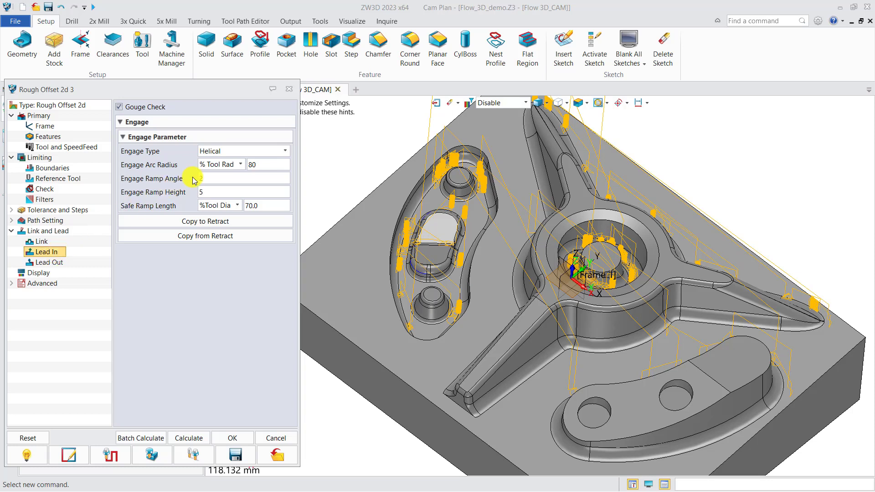
key("Tab")
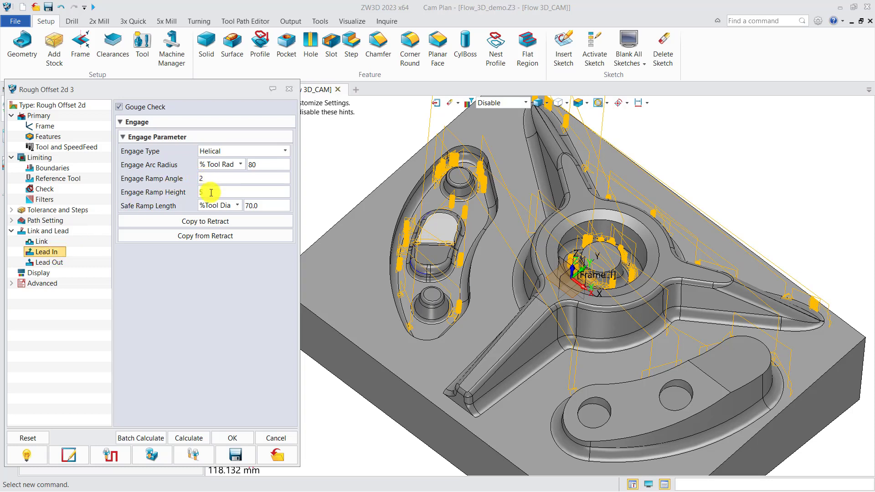
type("2")
type("8")
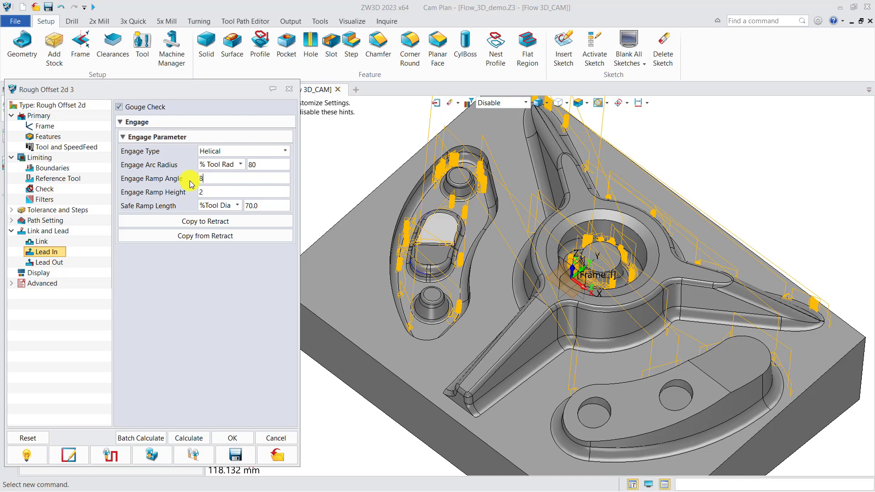
left_click(191, 438)
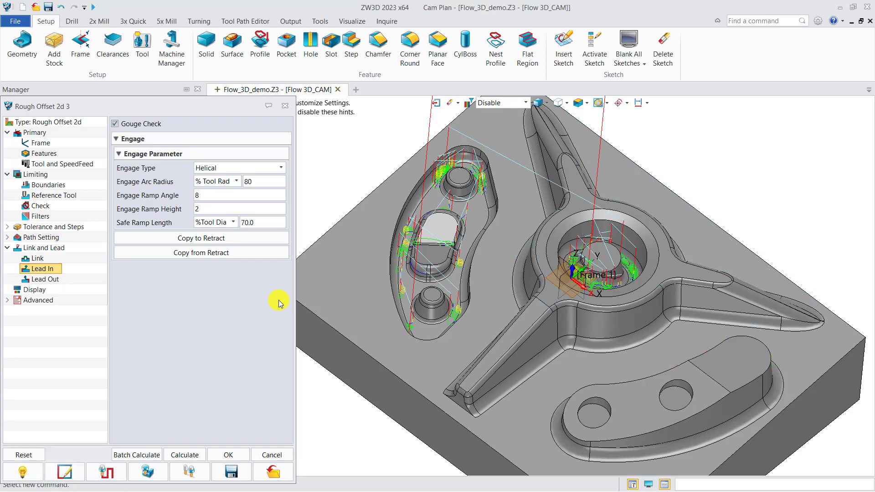
mouse_move(457, 314)
middle_mouse_down()
mouse_move(464, 288)
mouse_move(462, 302)
middle_mouse_up()
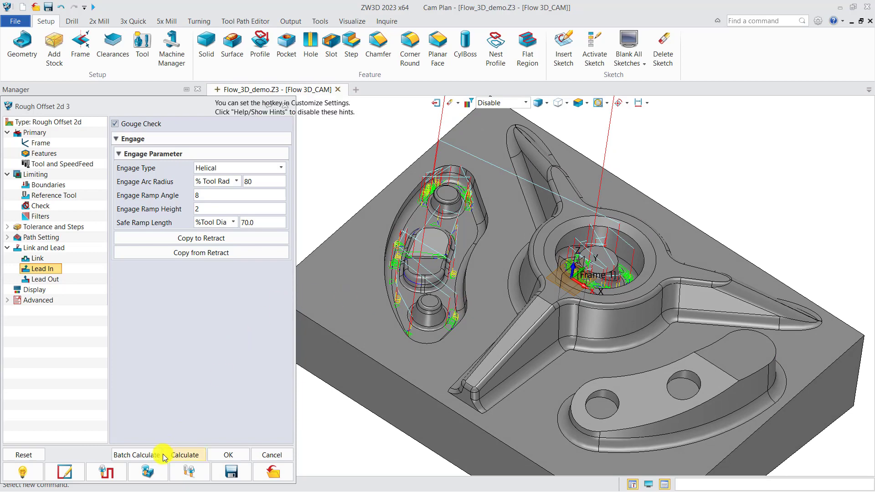
Run the solid verification of Rough Offset 2d 3 at an update interval of 80
left_click(147, 473)
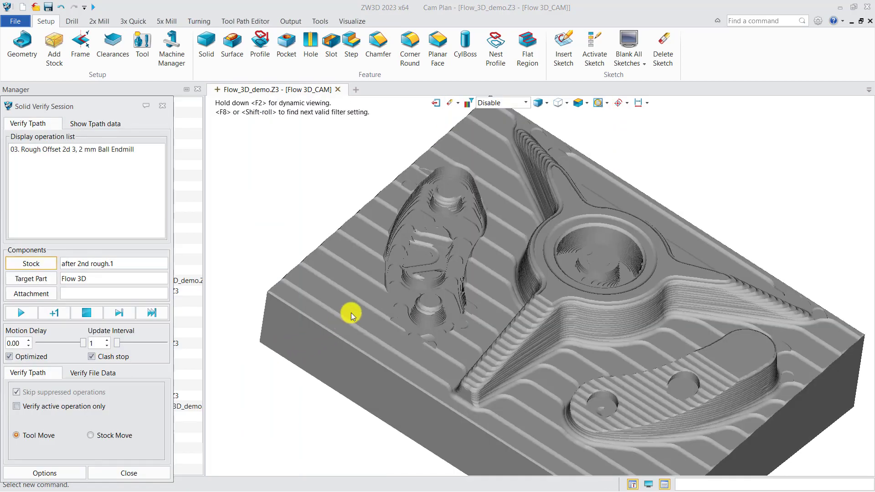
middle_click_drag(351, 313, 315, 287)
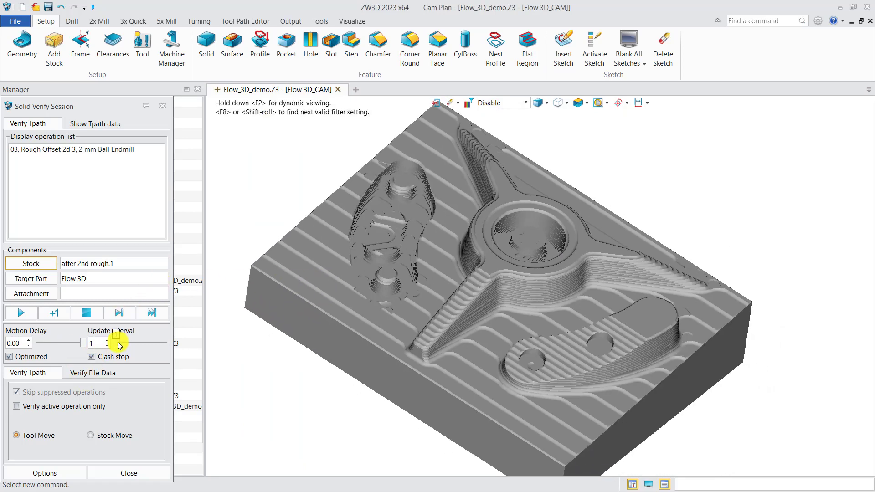
left_click_drag(118, 345, 156, 343)
left_click(24, 312)
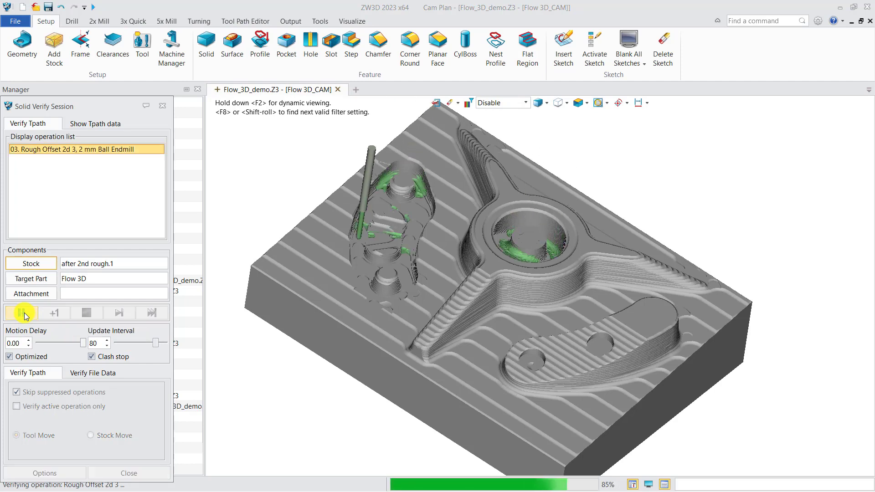
left_click(24, 313)
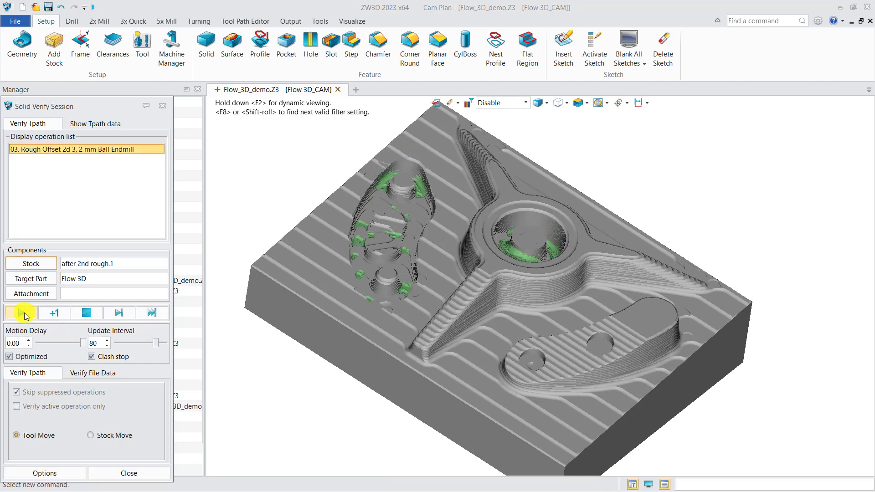
Examine the material remaining after Rough Offset 2d 3 with the visual tolerance-band analysis
left_click(41, 473)
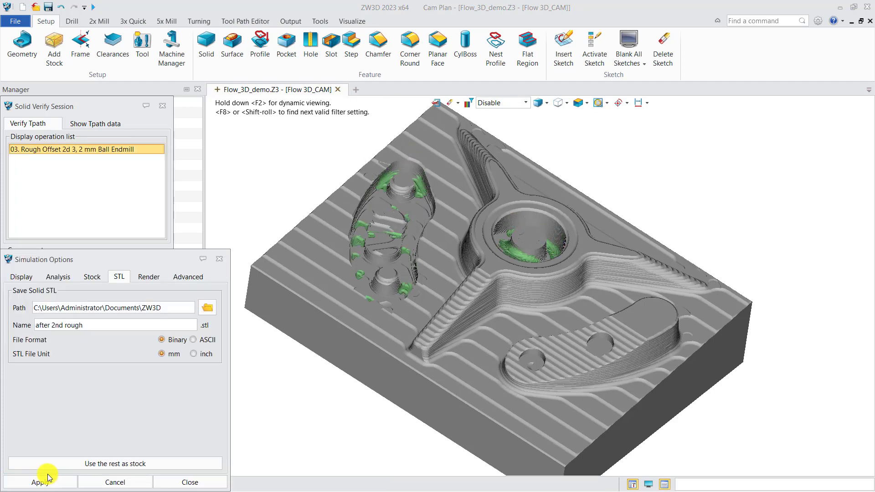
left_click(58, 277)
left_click(48, 414)
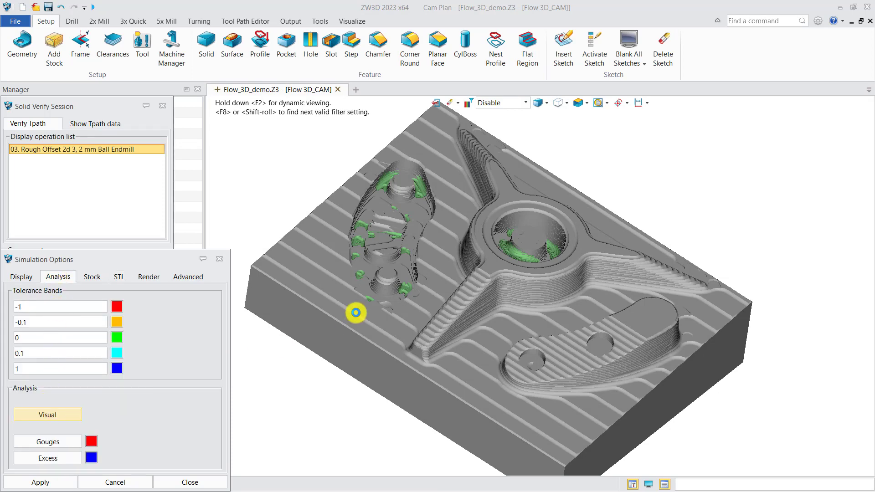
mouse_move(439, 318)
right_mouse_down()
mouse_move(436, 328)
mouse_move(437, 319)
right_mouse_up()
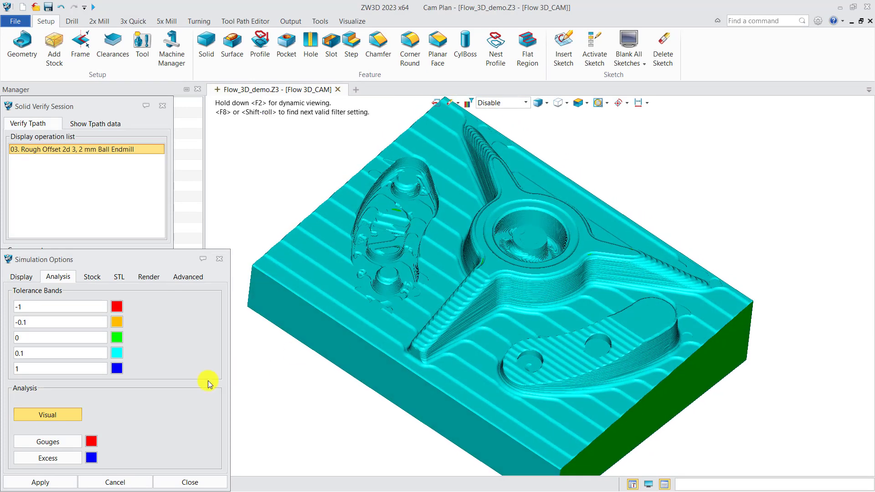
Save the rest material as a stock named "after 3rd rough", and hide both that stock and the Rough Offset 2d 3 toolpath
left_click(120, 278)
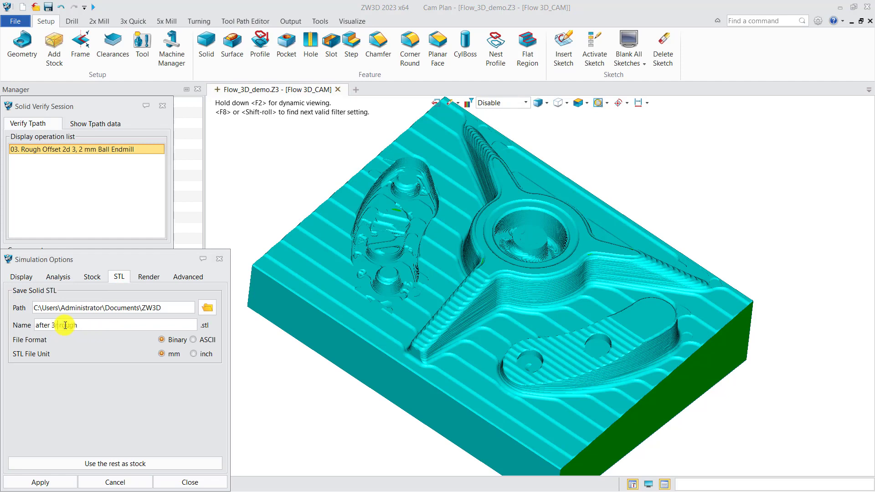
left_click(96, 462)
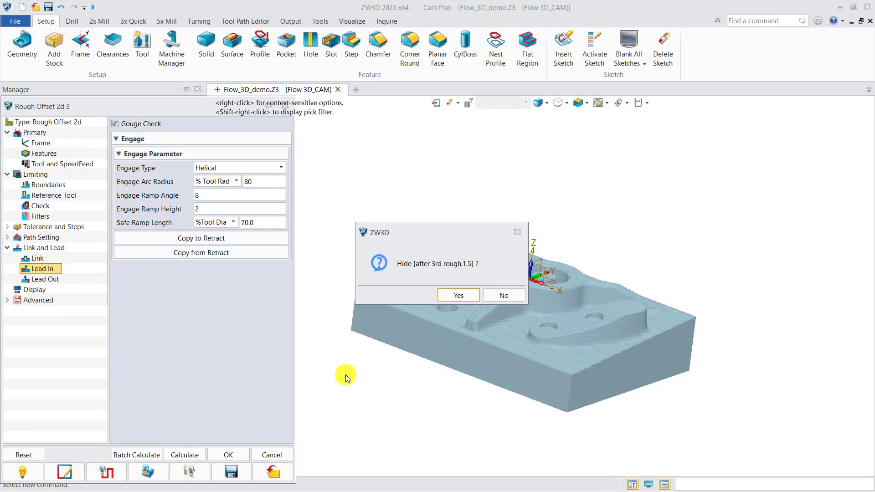
left_click(456, 295)
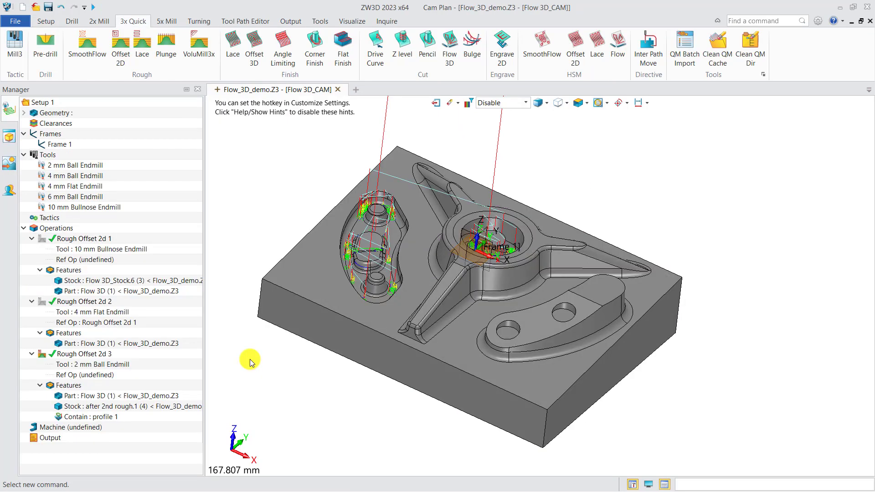
left_click(43, 355)
right_click_drag(351, 372, 393, 390)
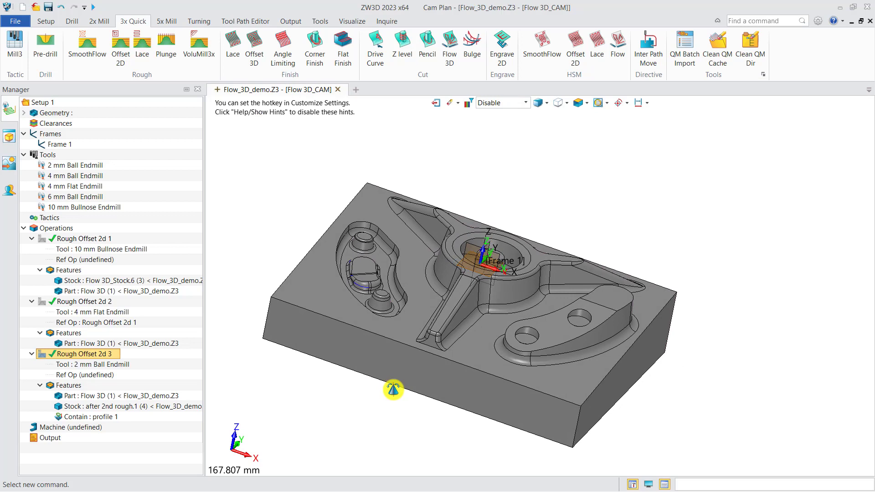
Create an Angle Limiting finishing operation for the Flow 3D part with the 10 mm Bullnose Endmill and open its settings
left_click(283, 50)
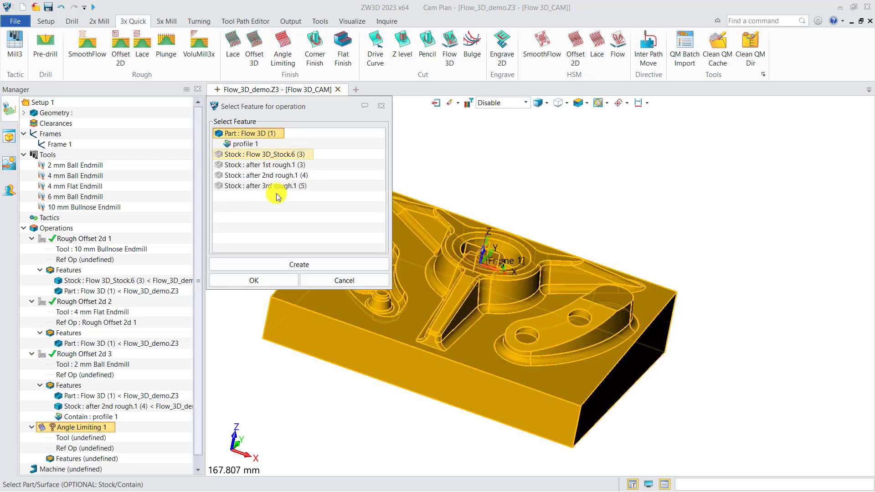
left_click(254, 280)
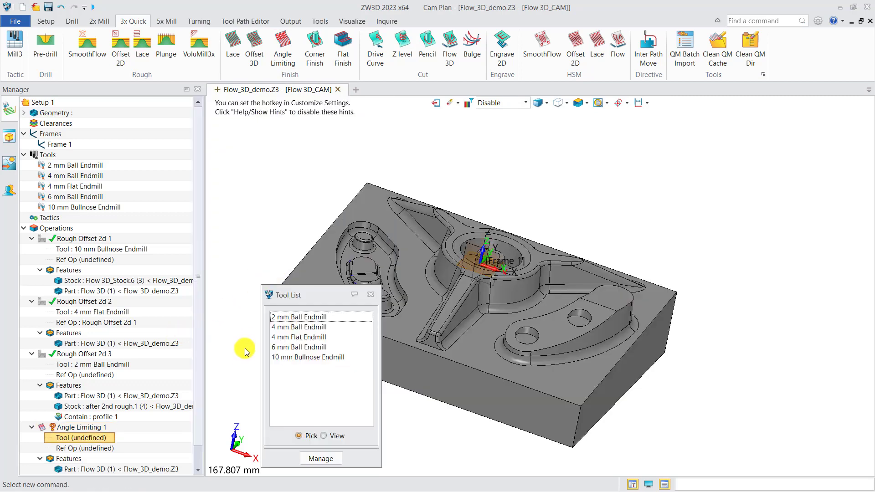
double_click(301, 357)
scroll(150, 385, "down", 1)
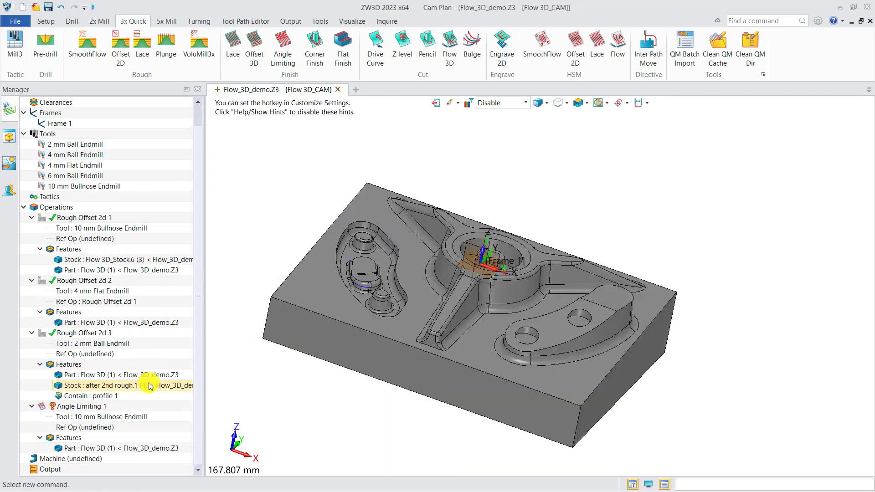
double_click(83, 407)
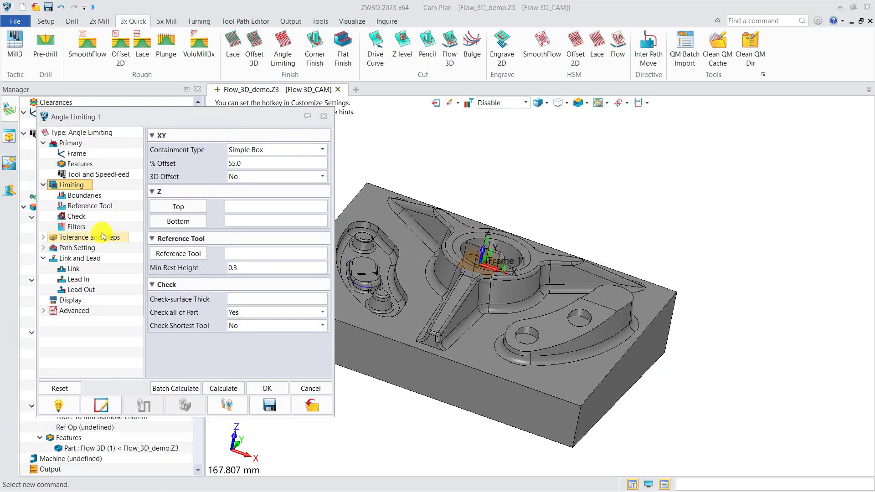
Set the bottom Z limit of Angle Limiting 1 to the upper front corner point of the block
left_click(84, 195)
left_click(178, 261)
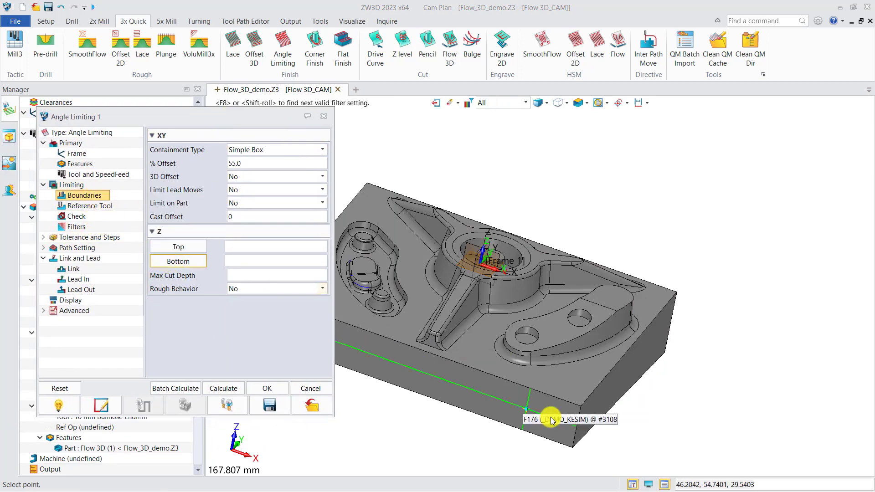
left_click(580, 406)
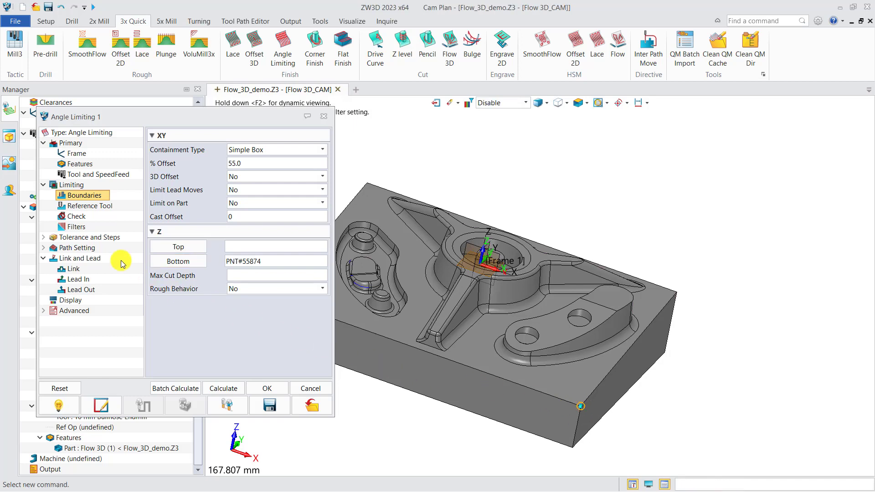
Set a total surface thick of 0.1 and a cut angle of 45, and calculate the Angle Limiting 1 toolpath
left_click(100, 241)
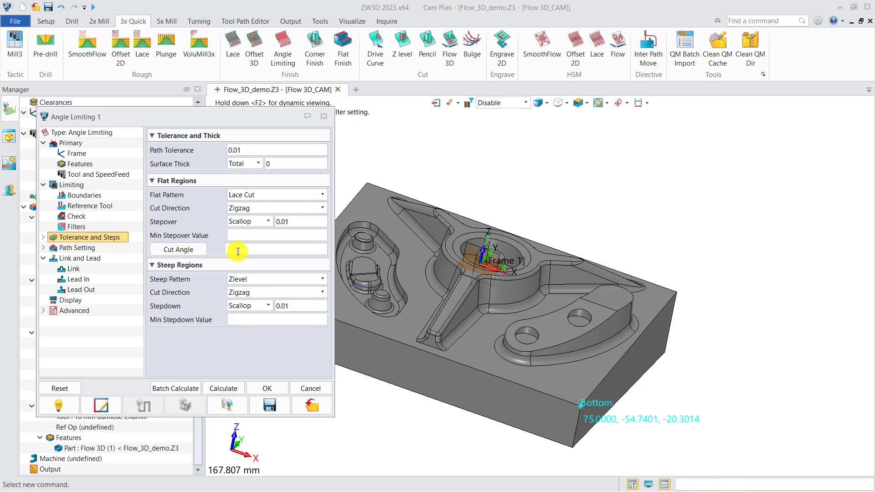
type("45")
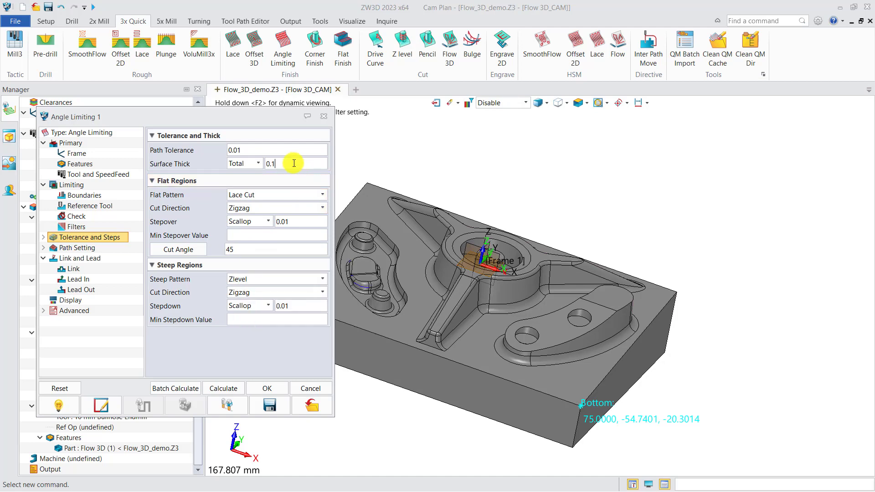
left_click(233, 388)
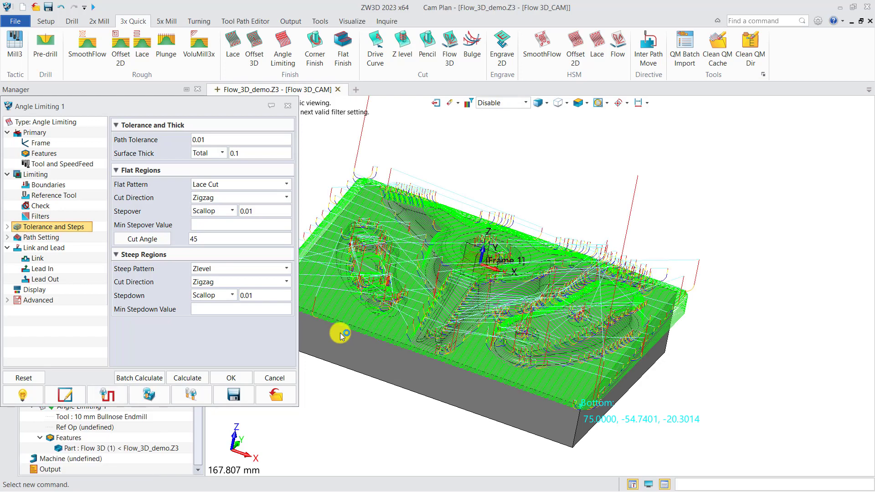
right_click_drag(465, 338, 457, 338)
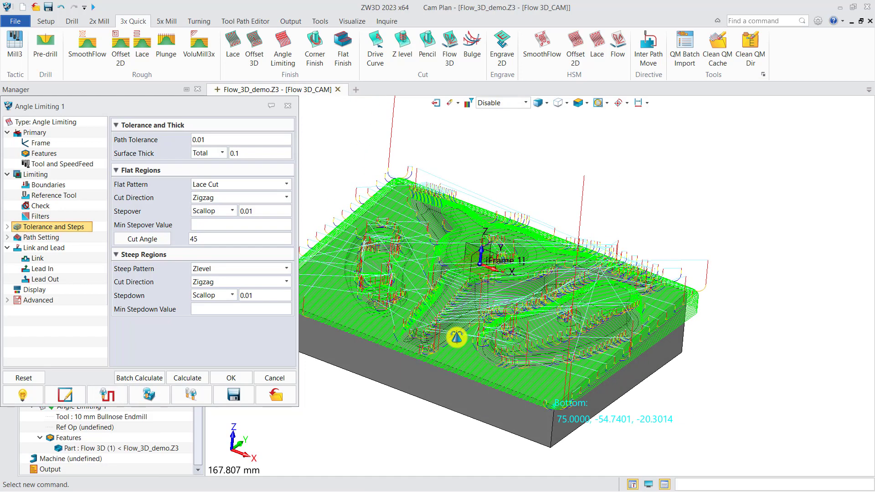
left_click(288, 111)
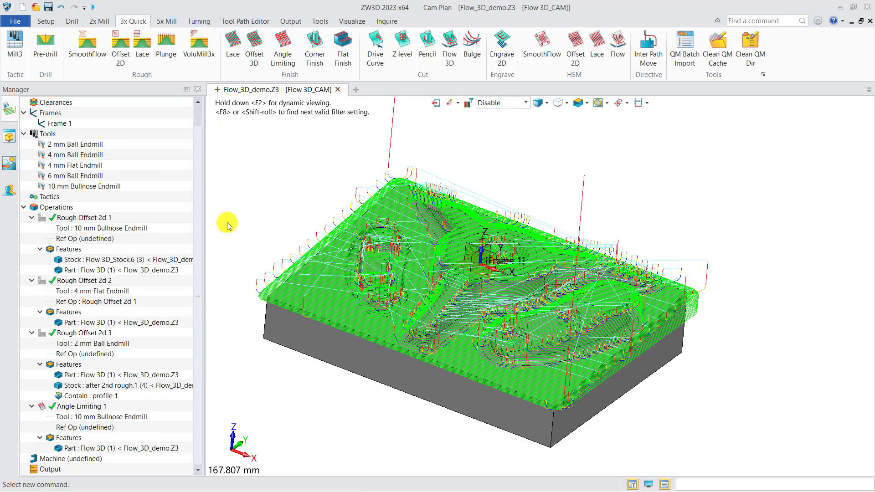
Hide the Angle Limiting 1 toolpath so only the part is displayed
left_click(46, 408)
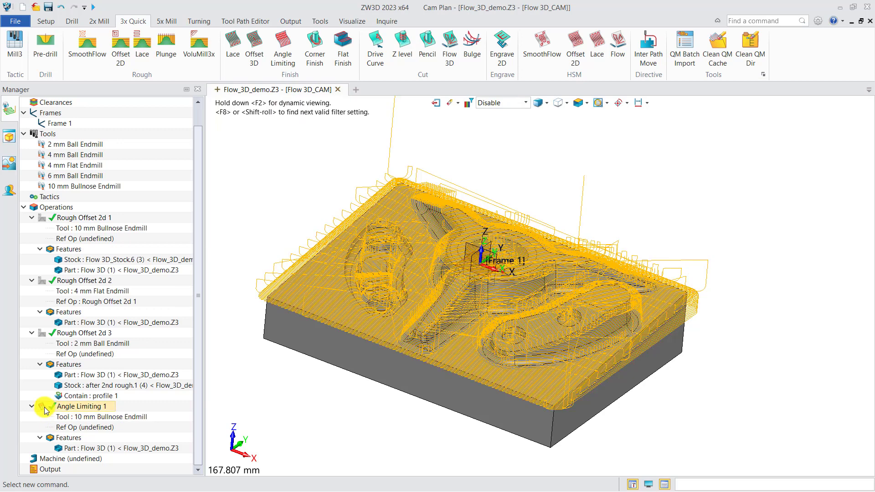
left_click(44, 409)
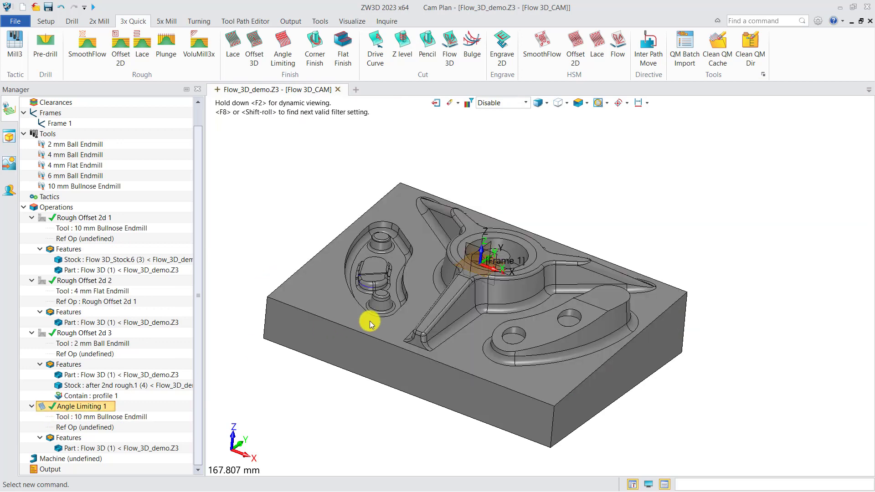
right_click_drag(370, 321, 373, 326)
middle_click_drag(417, 305, 406, 315)
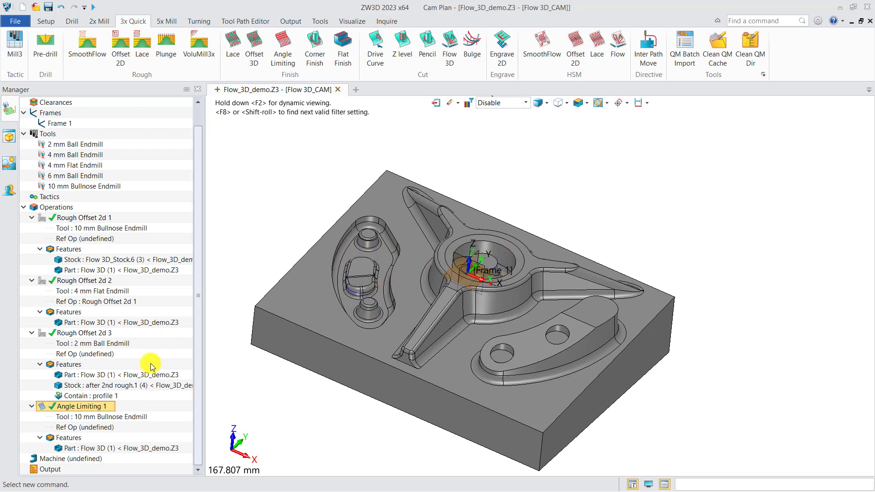
Create a second Angle Limiting operation for the Flow 3D part with the 2 mm Ball Endmill, surface thick 0.1 and cut angle 45
left_click(284, 51)
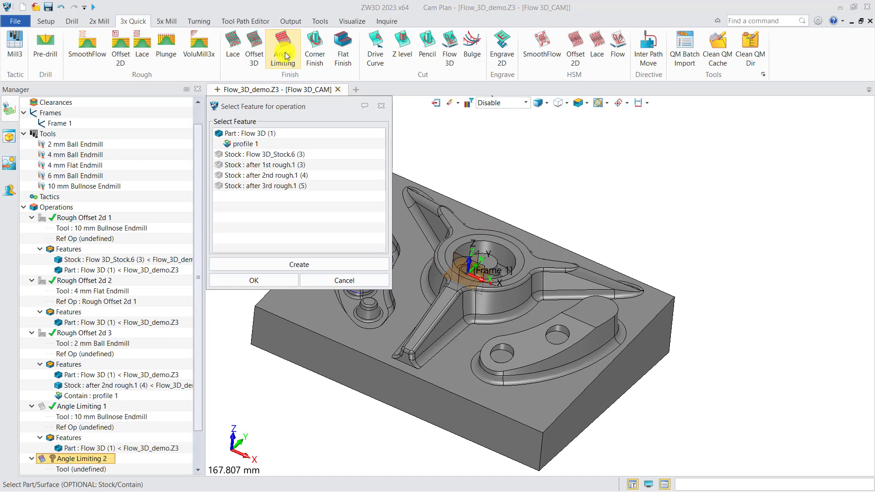
left_click(267, 133)
left_click(273, 280)
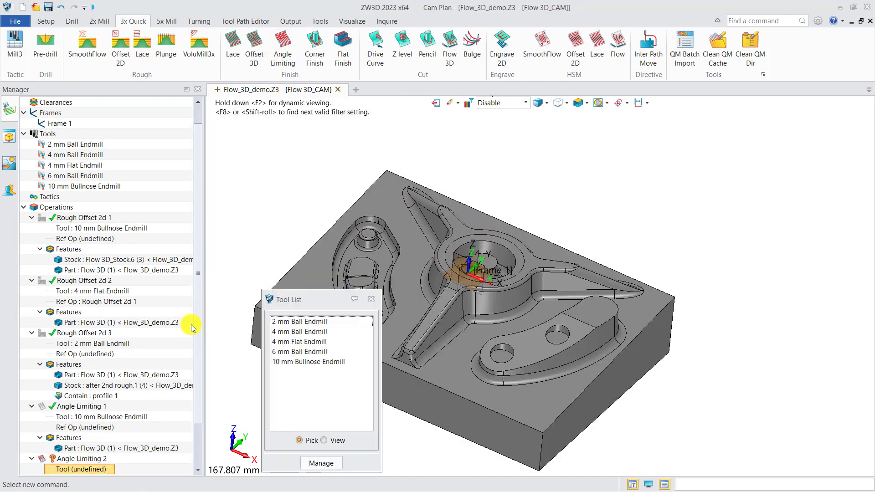
left_click(306, 322)
double_click(306, 322)
scroll(123, 307, "down", 2)
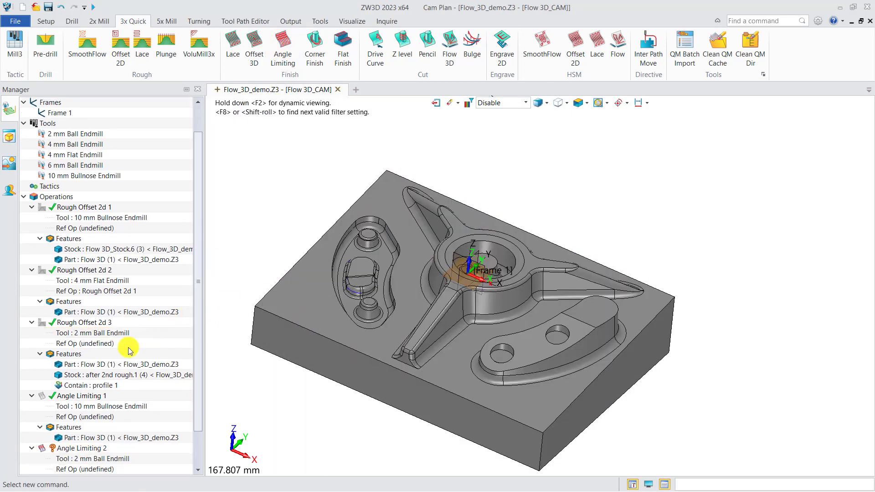
double_click(112, 405)
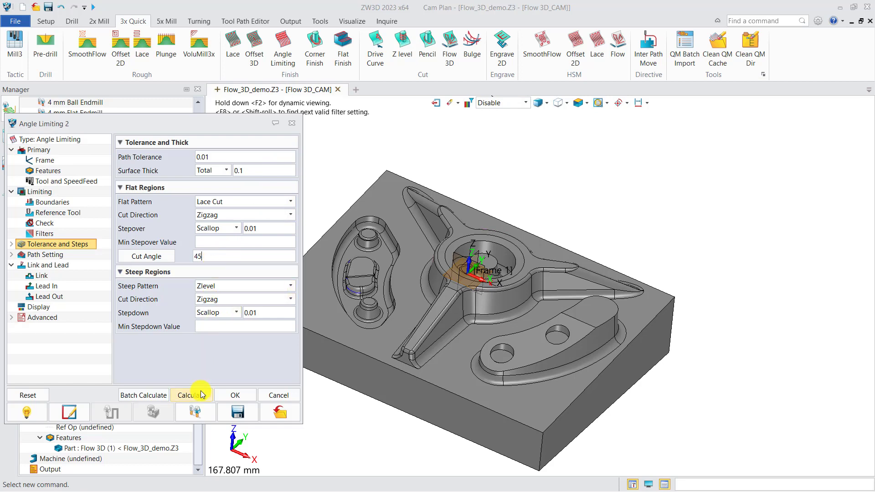
left_click(235, 395)
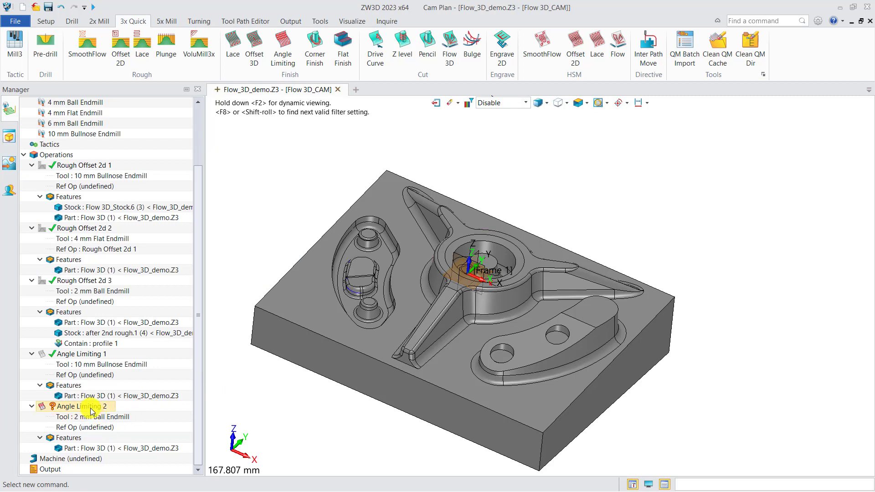
Add a containment profile to Angle Limiting 2 from the edges of the curved pocket, the central bore and the two small holes
right_click(68, 437)
left_click(87, 449)
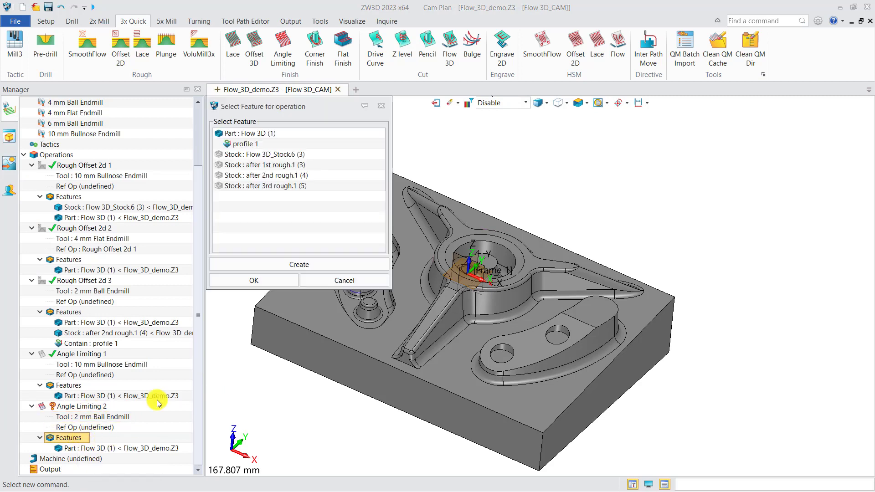
left_click(254, 264)
left_click(254, 279)
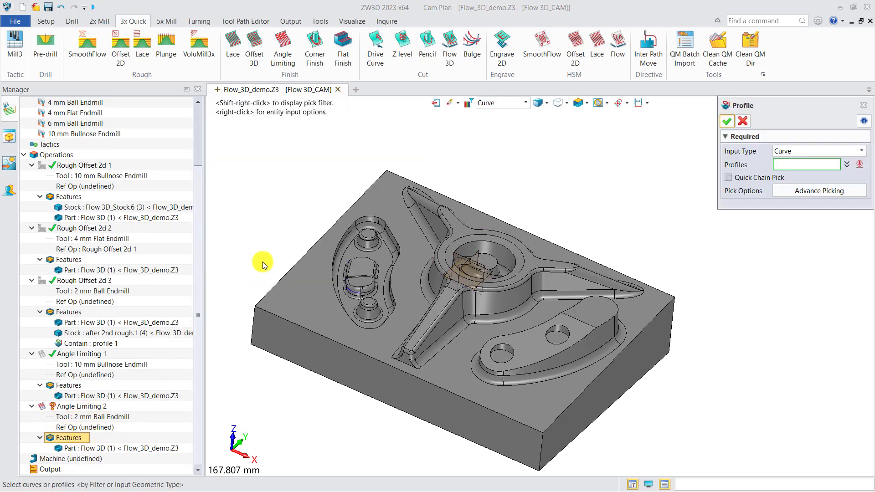
left_click(395, 290)
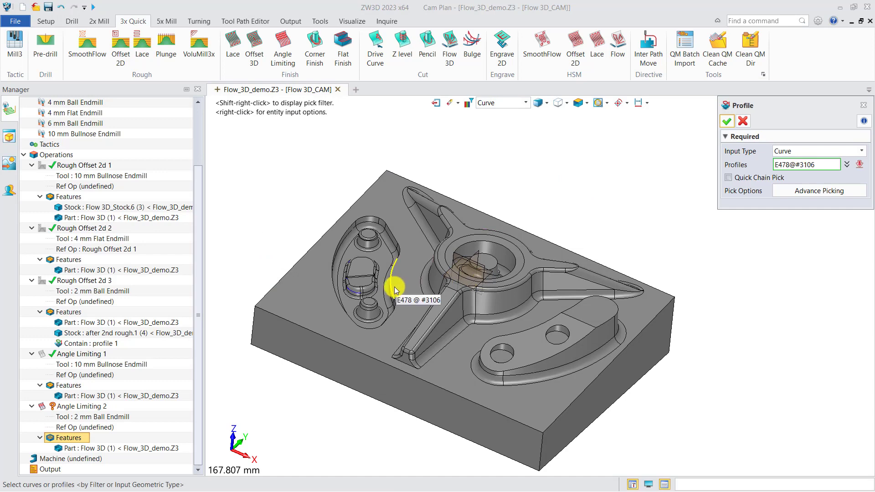
left_click(393, 289)
scroll(457, 252, "up", 2)
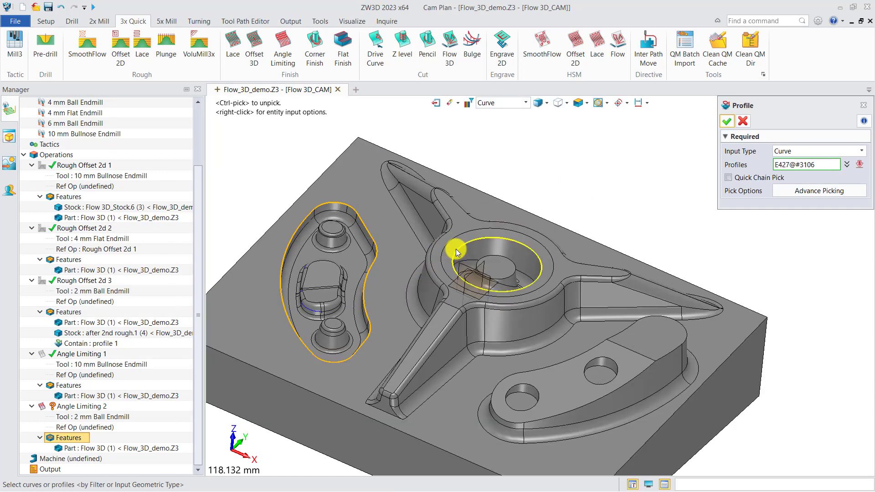
left_click(457, 252)
left_click(536, 394)
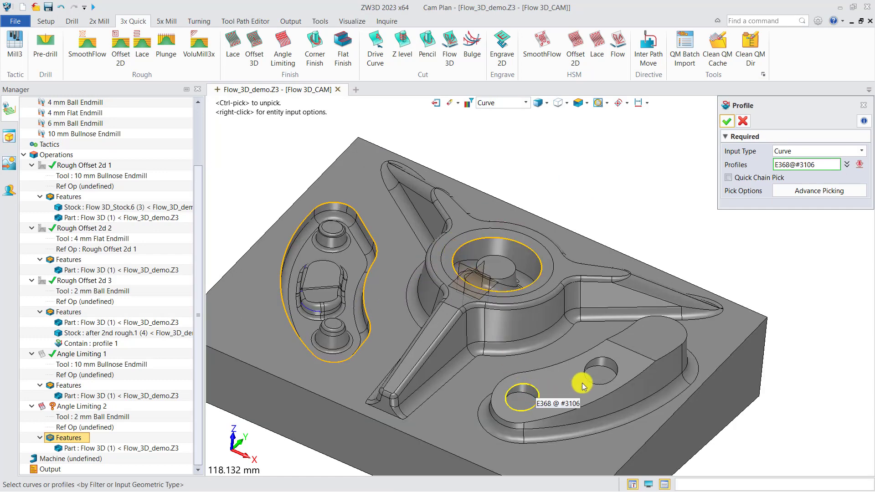
left_click(587, 371)
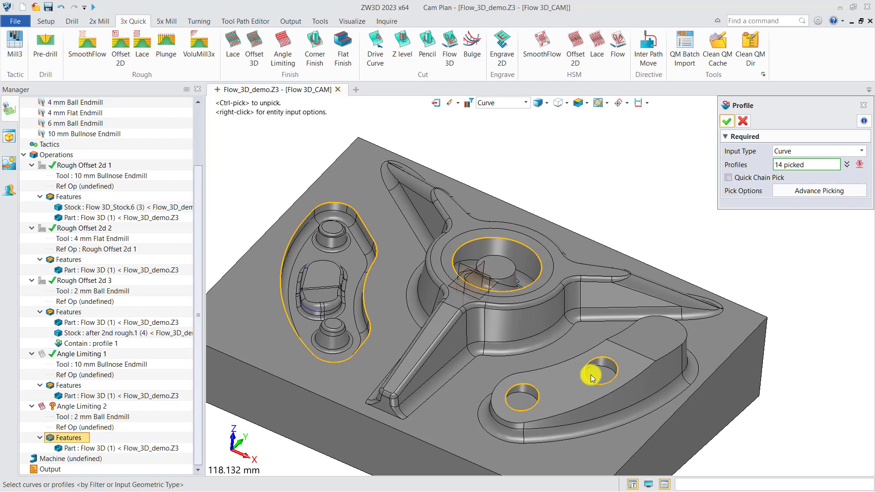
left_click(727, 121)
left_click(93, 481)
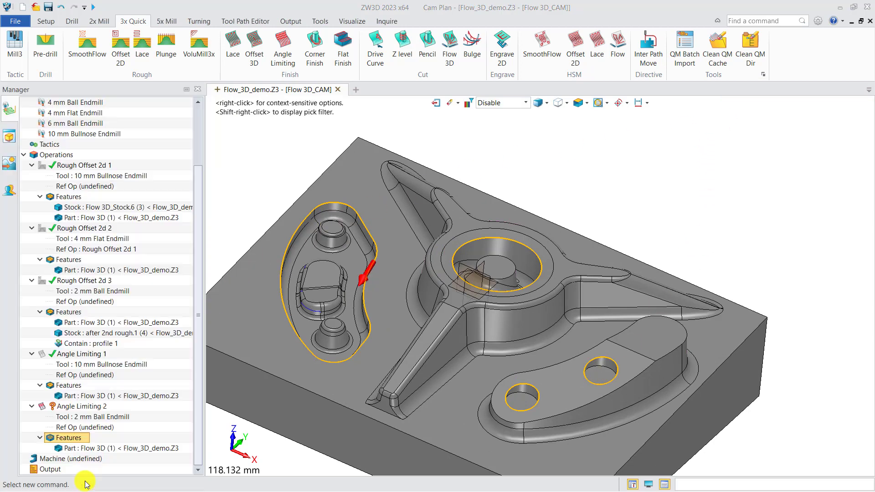
Calculate the Angle Limiting 2 toolpath and examine how it follows the contained pocket and holes
right_click(85, 408)
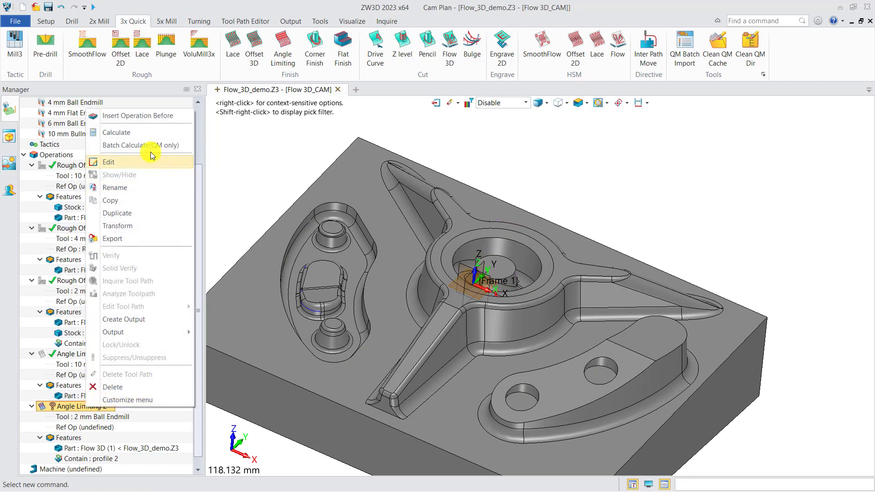
left_click(131, 134)
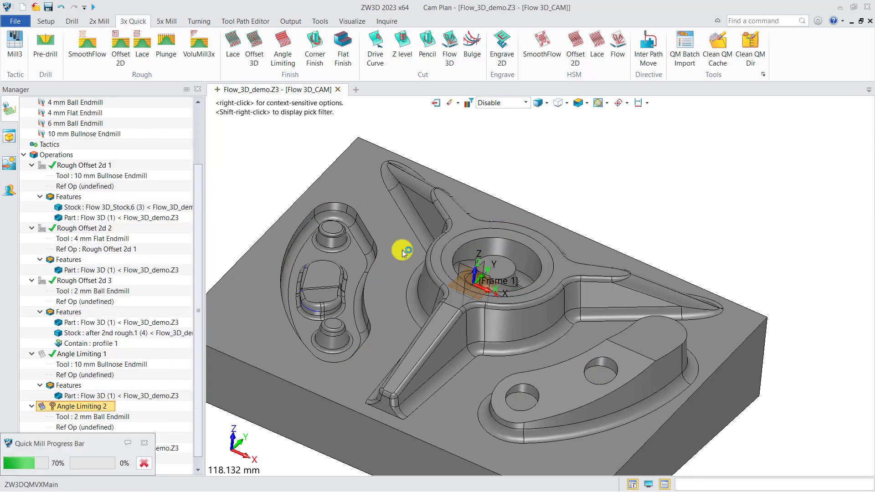
middle_click_drag(402, 276, 396, 289)
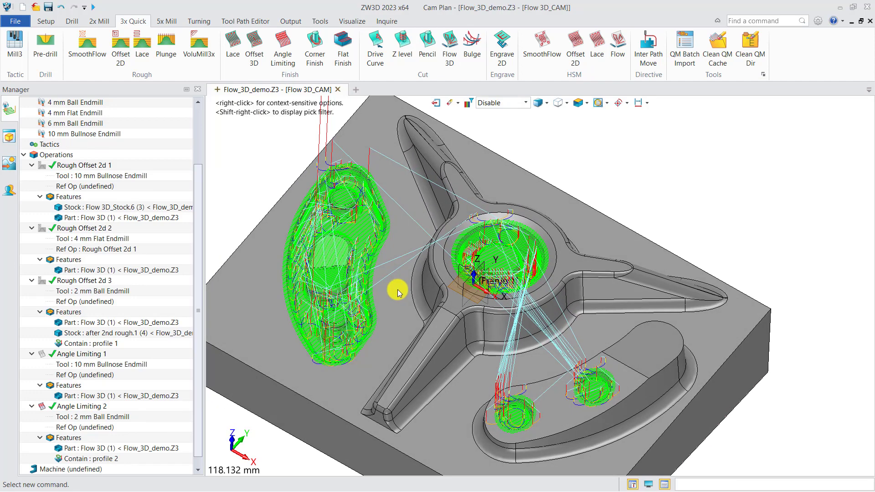
scroll(395, 285, "up", 5)
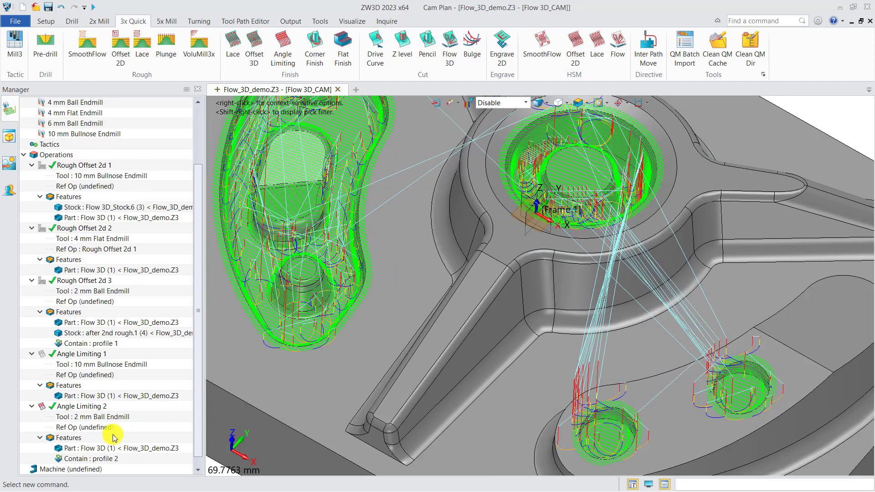
Set the containment % Offset of Angle Limiting 2 to 0 and recalculate its toolpath
double_click(82, 406)
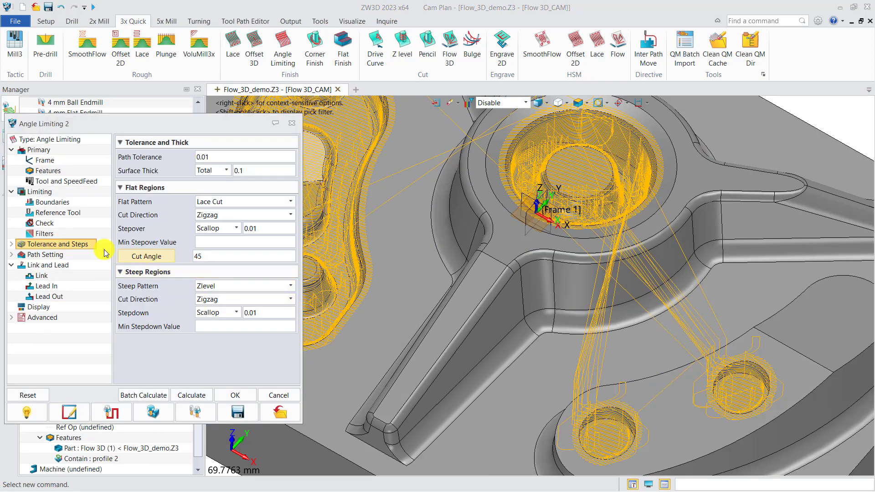
left_click(46, 191)
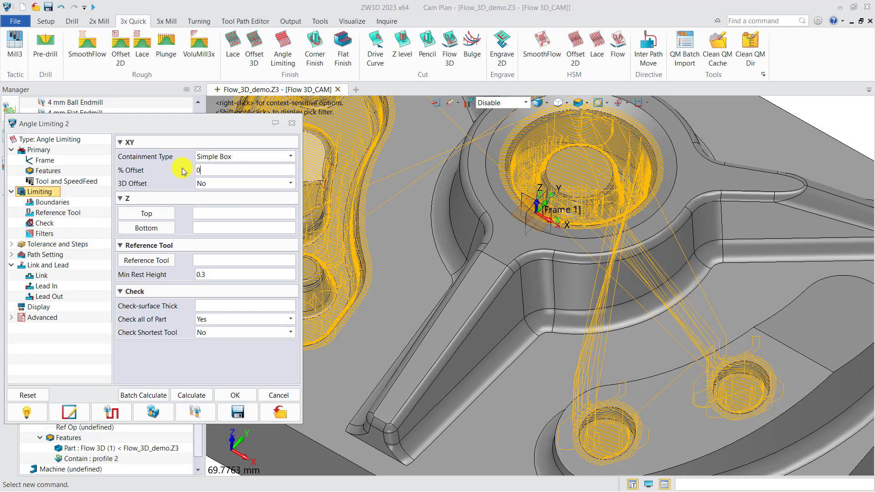
left_click(191, 395)
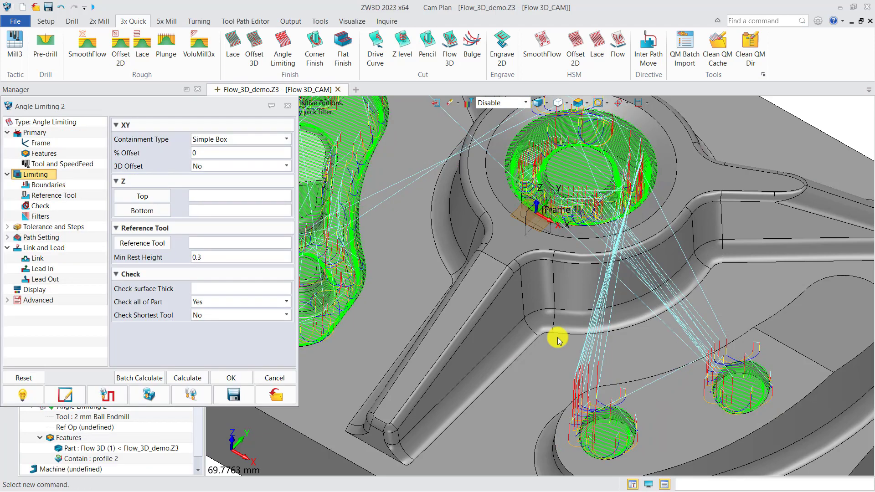
scroll(560, 341, "down", 3)
middle_click_drag(563, 346, 571, 334)
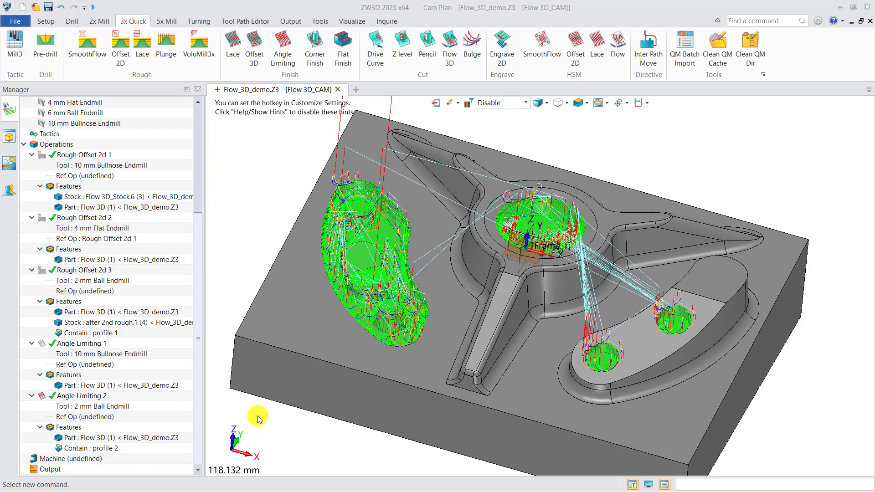
Close the Angle Limiting 2 settings and hide its toolpath
left_click(43, 396)
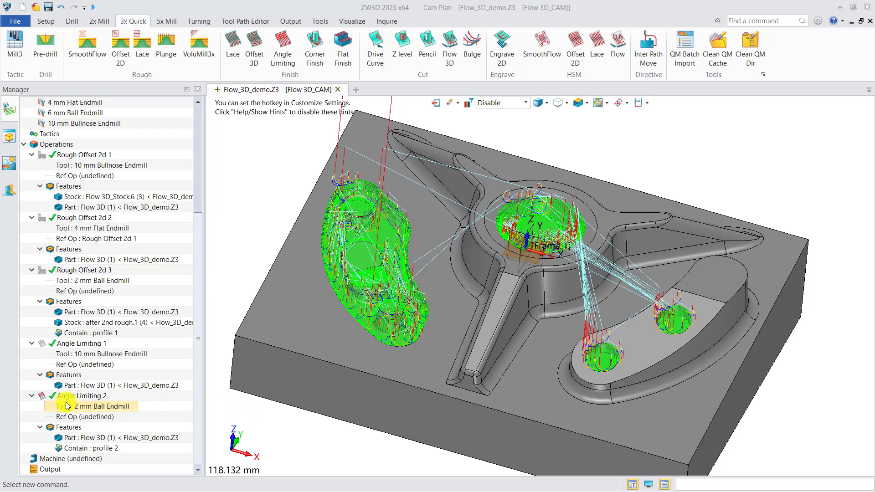
left_click(42, 398)
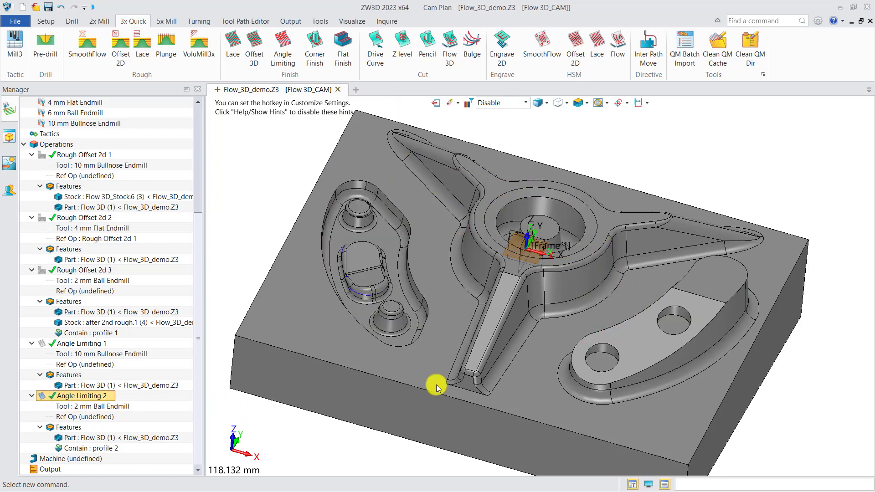
mouse_move(455, 368)
right_mouse_down()
mouse_move(440, 368)
mouse_move(449, 378)
right_mouse_up()
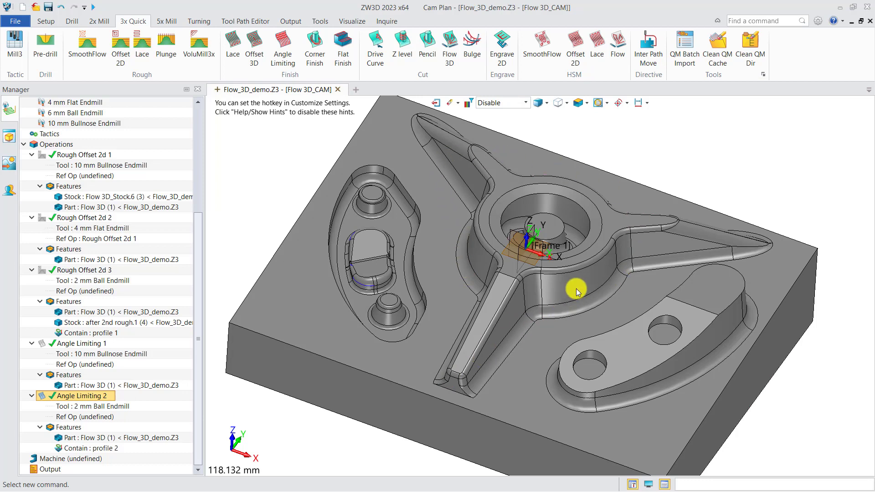
Add a Z level cutting operation without preset features and assign it the 6 mm Ball Endmill
left_click(405, 47)
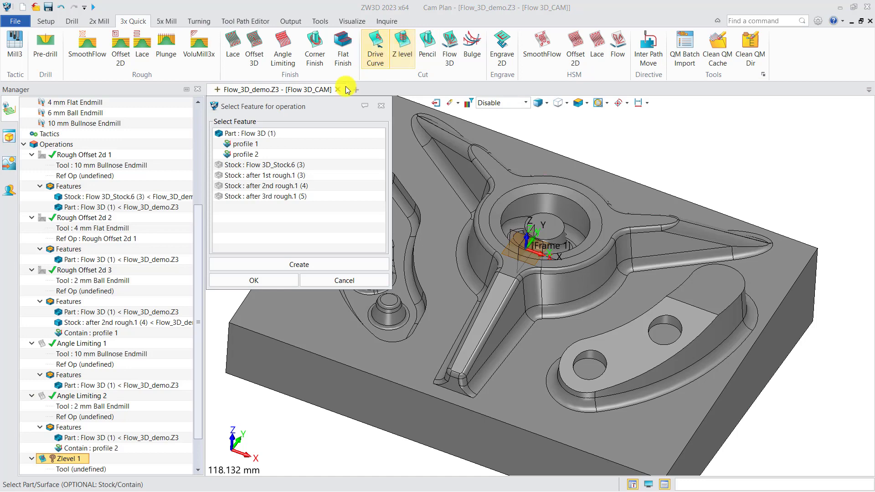
scroll(523, 311, "up", 3)
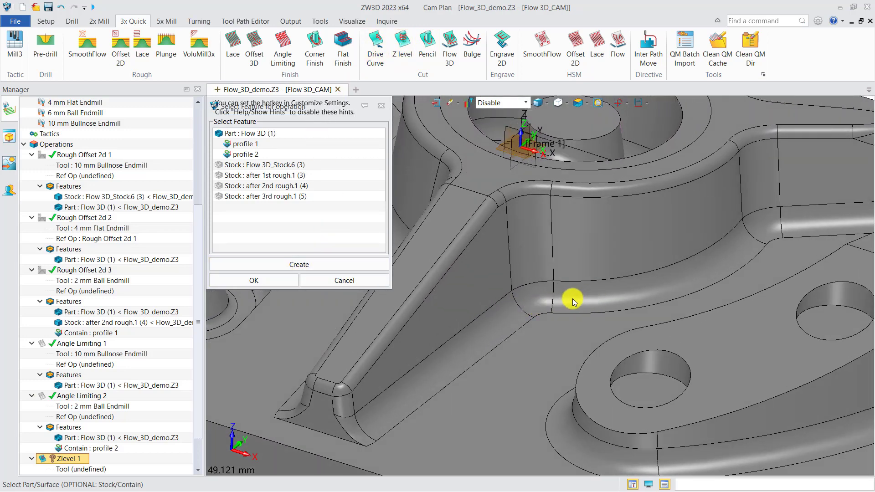
left_click(272, 281)
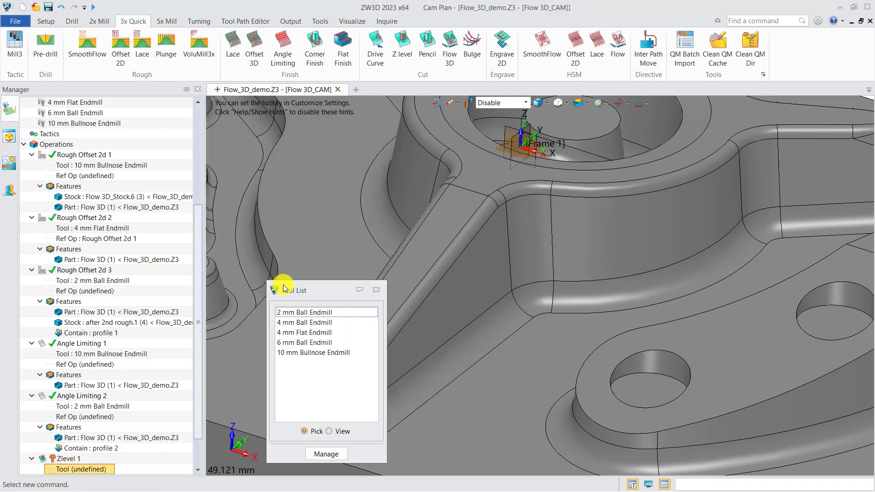
left_click_drag(323, 295, 302, 286)
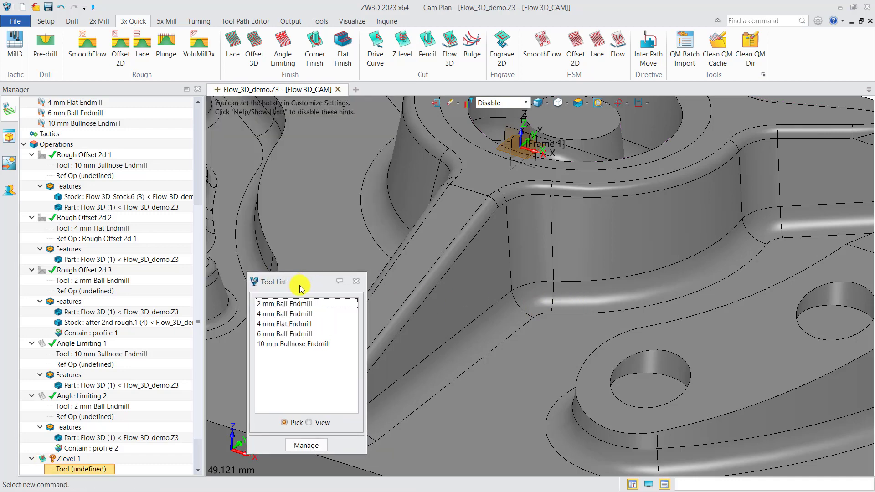
left_click(287, 334)
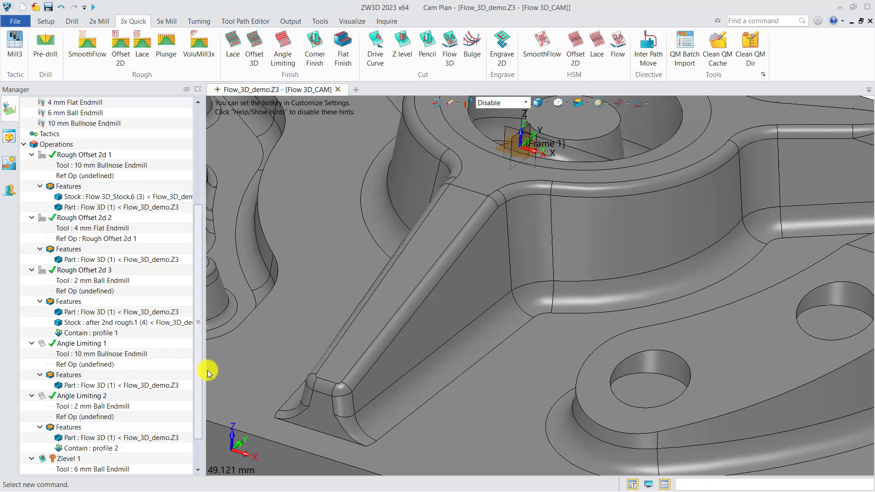
Add a Contain profile to Zlevel 1 from the base outline of the three-armed boss and the upper rim of its central bore
scroll(199, 382, "down", 2)
scroll(348, 324, "down", 5)
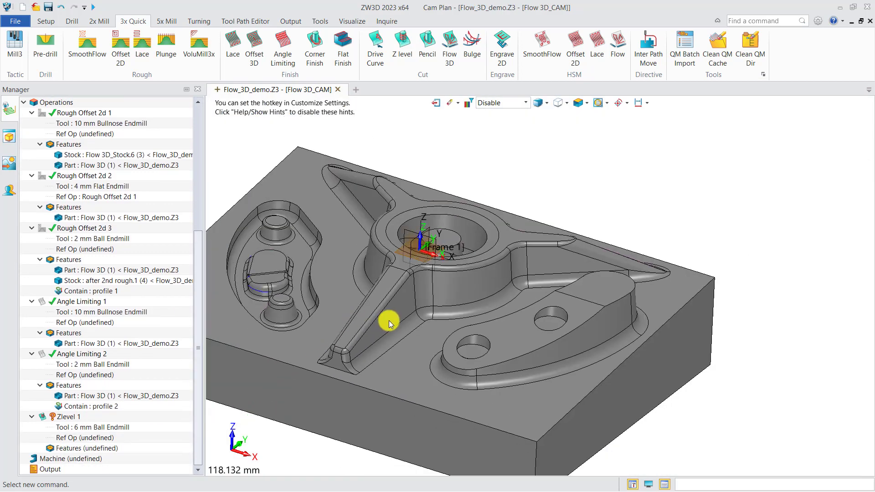
right_click(100, 453)
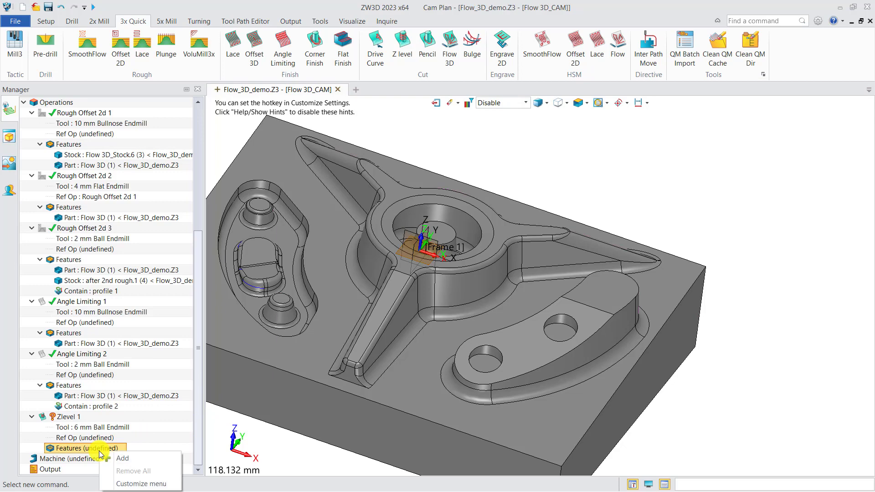
left_click(127, 457)
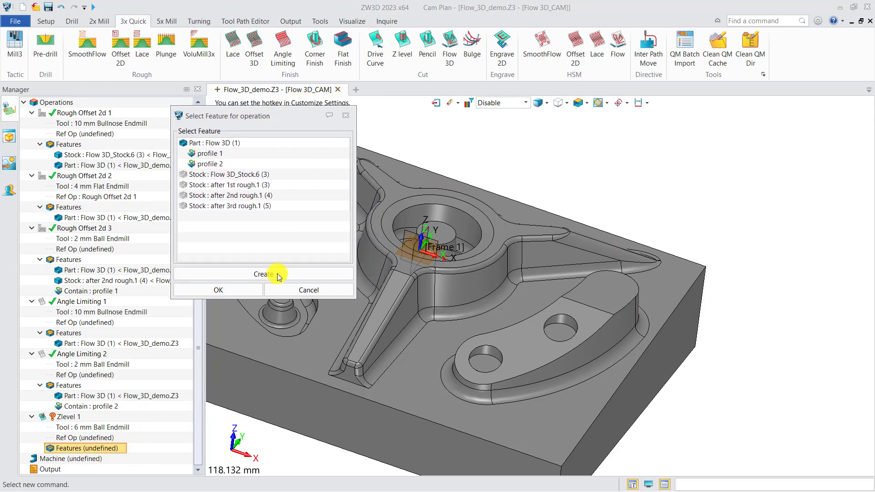
left_click(277, 273)
left_click(220, 291)
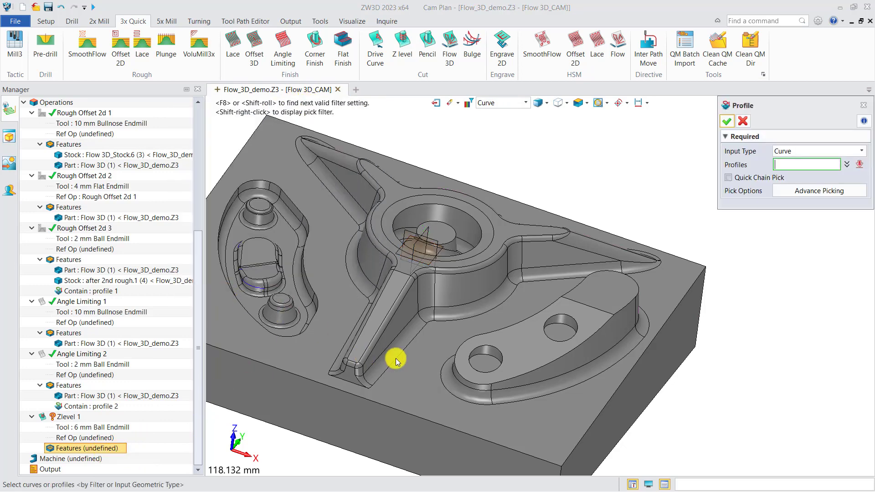
left_click(398, 356)
scroll(394, 355, "up", 3)
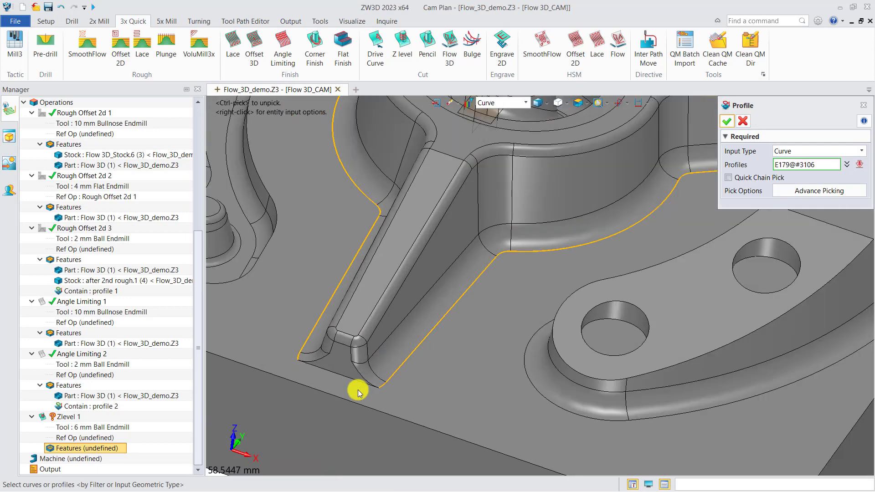
scroll(350, 384, "down", 3)
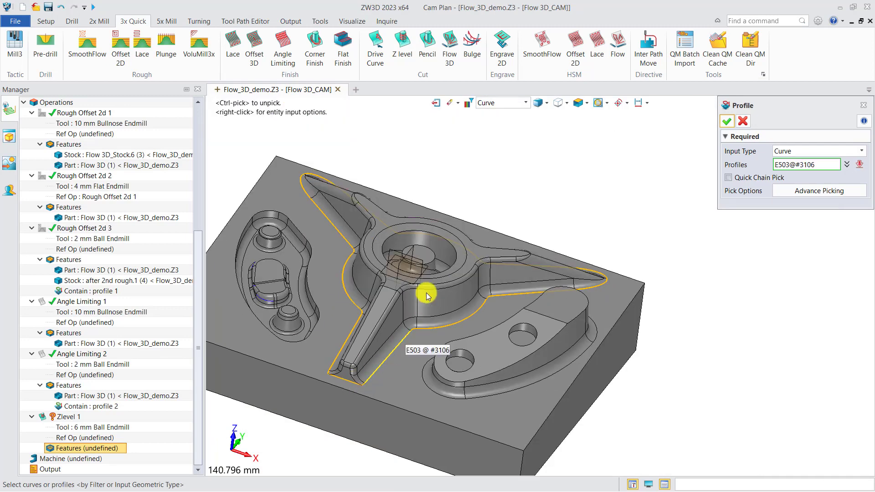
left_click(375, 254)
left_click(727, 121)
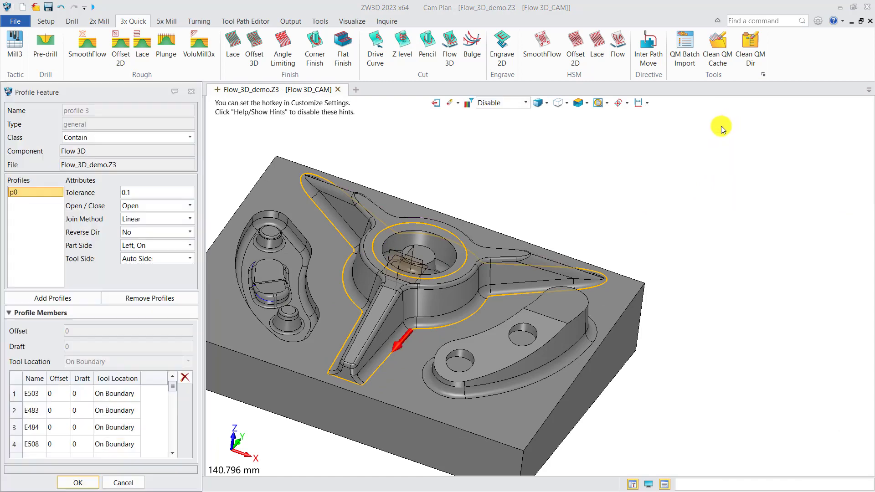
left_click(88, 483)
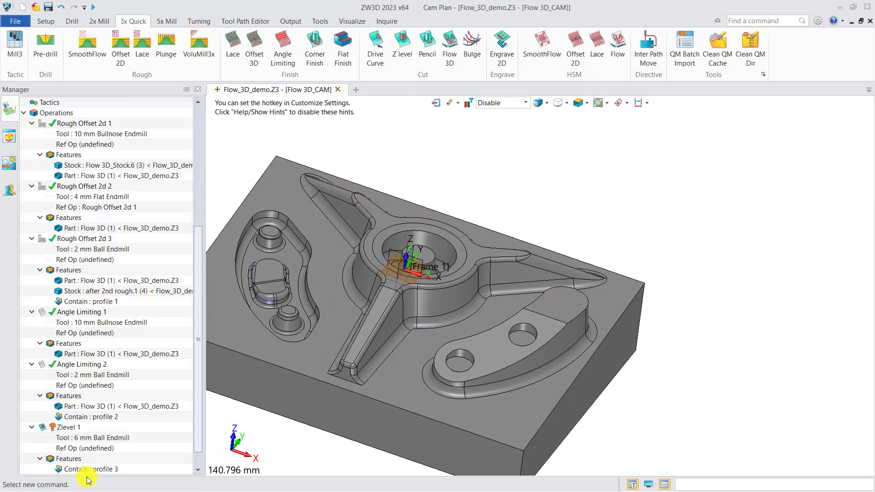
Check the new containment profile on the model and add the Flow 3D part to the features of Zlevel 1
scroll(102, 437, "down", 1)
left_click(99, 450)
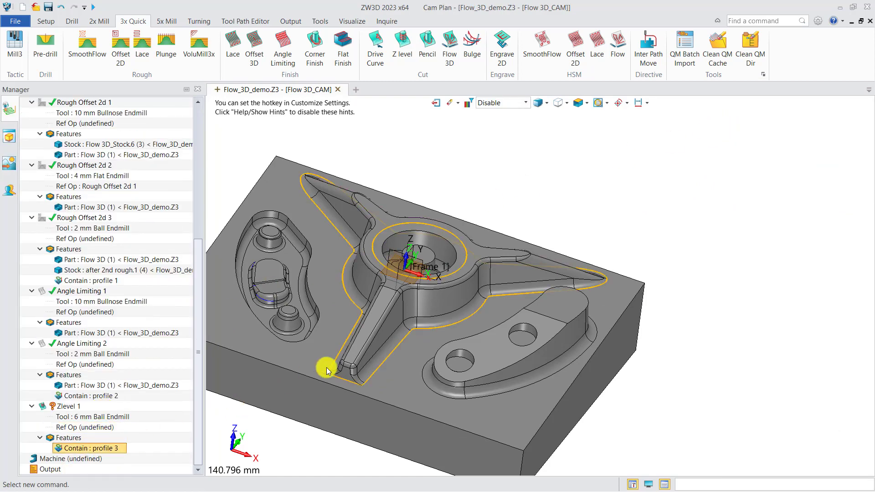
scroll(394, 357, "up", 5)
right_click_drag(387, 354, 394, 346)
middle_click_drag(416, 321, 402, 323)
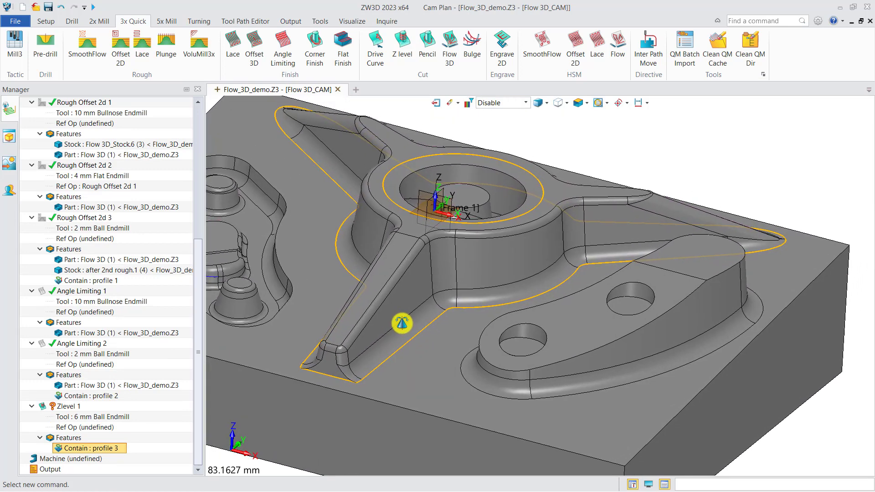
right_click(73, 439)
left_click(103, 445)
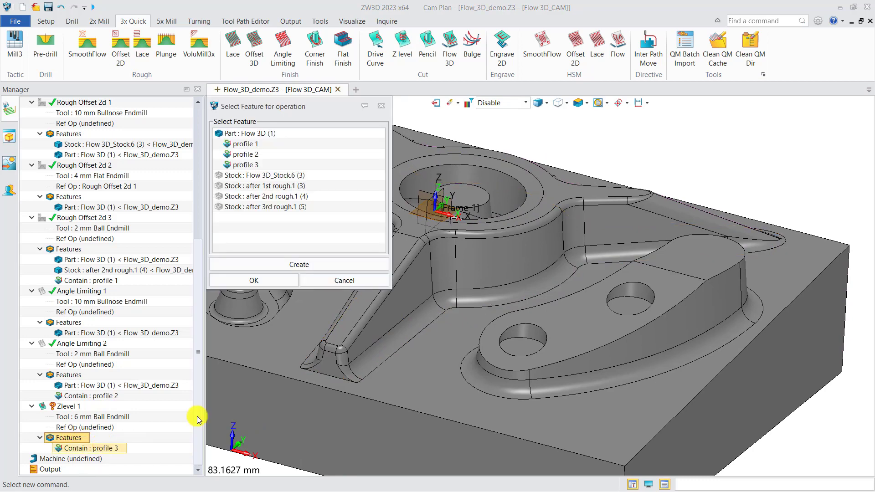
left_click(248, 133)
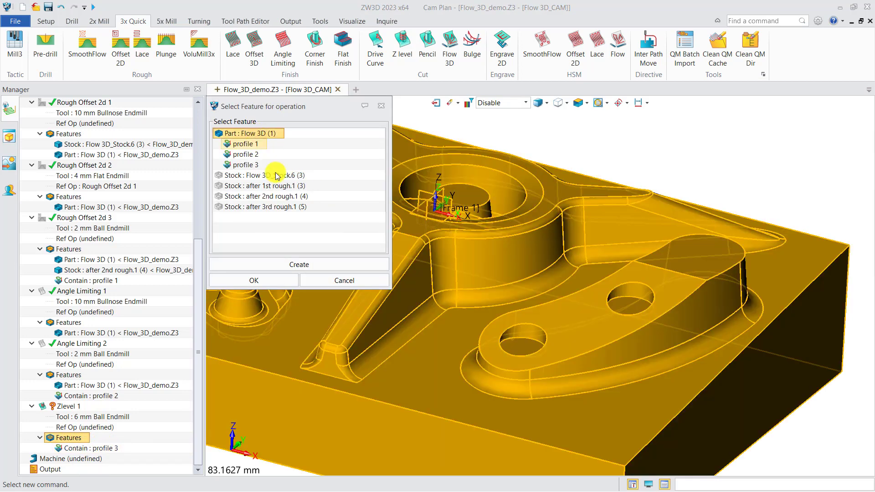
left_click(269, 281)
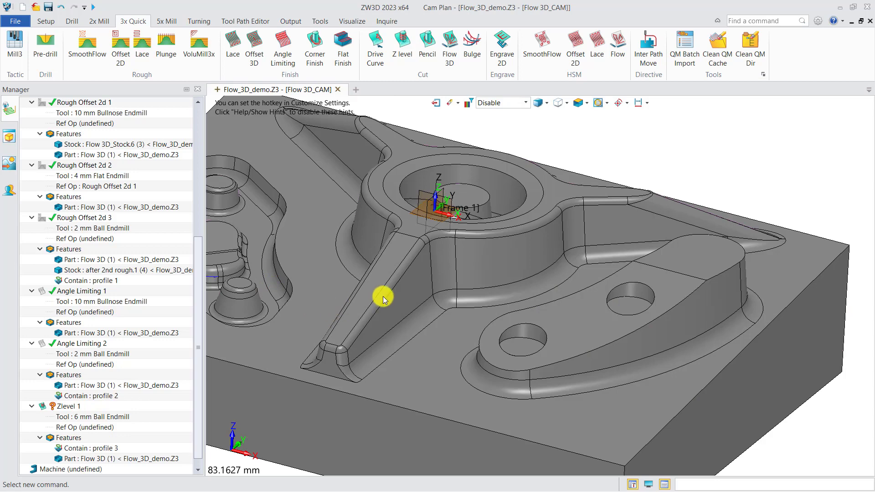
Calculate the Zlevel 1 toolpath with its default settings and examine the cut spacing along the boss's arms and walls
scroll(383, 296, "down", 3)
middle_click_drag(388, 303, 428, 307)
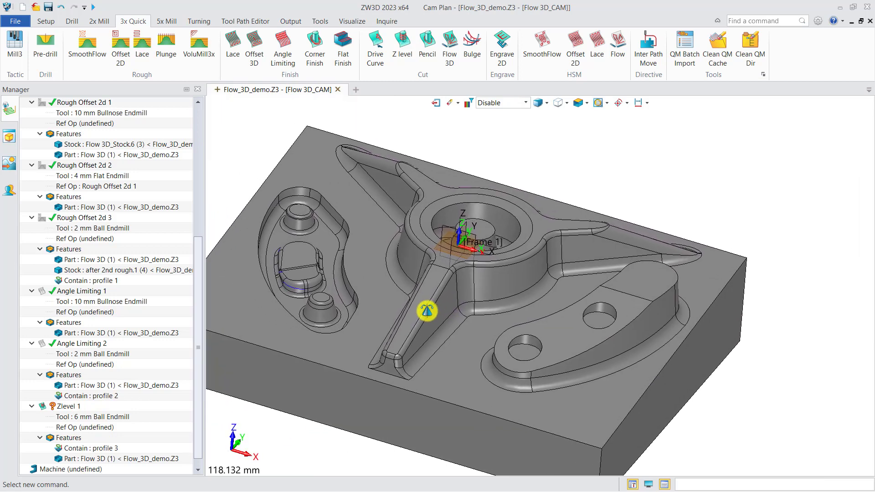
double_click(69, 407)
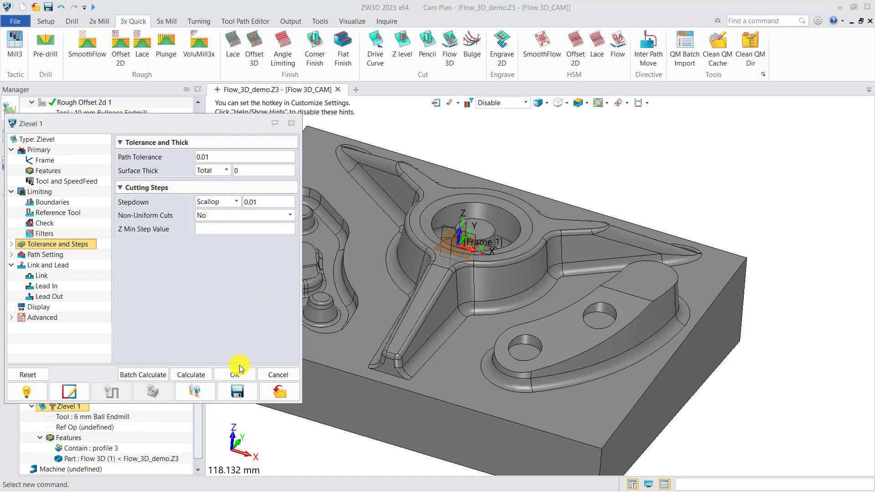
left_click(198, 376)
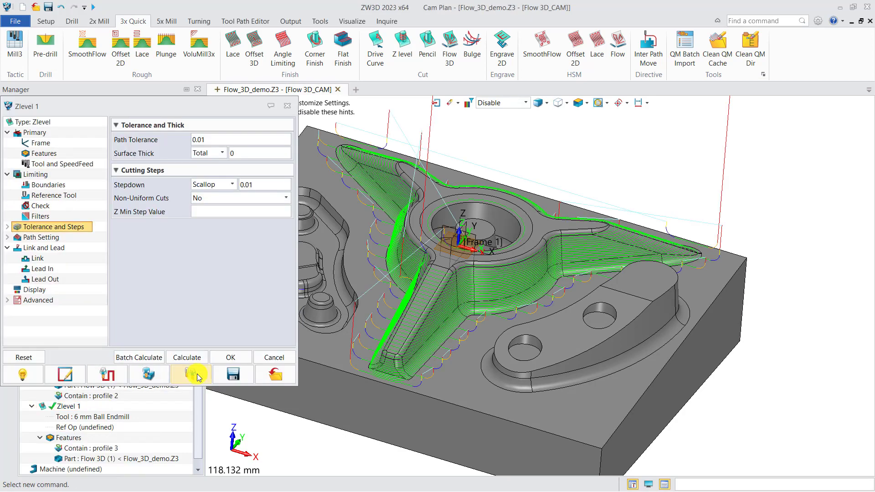
right_click_drag(453, 379, 458, 376)
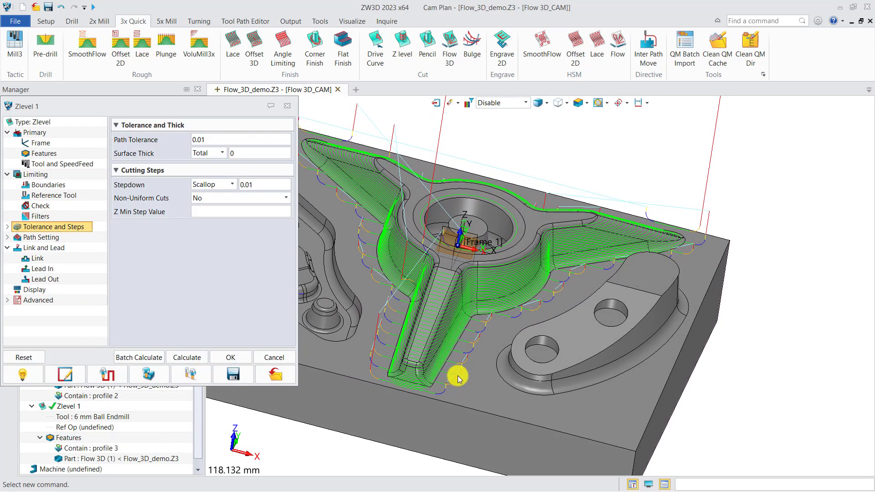
middle_click_drag(538, 302, 509, 318)
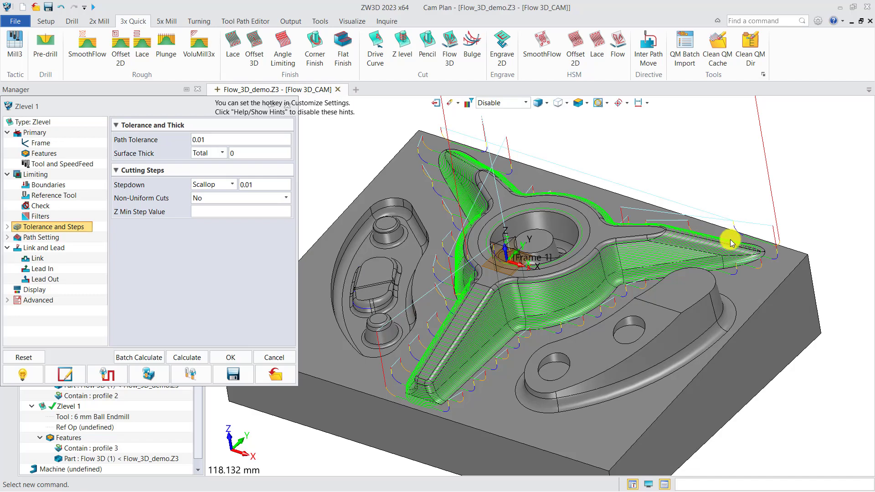
scroll(747, 245, "up", 6)
scroll(729, 262, "down", 6)
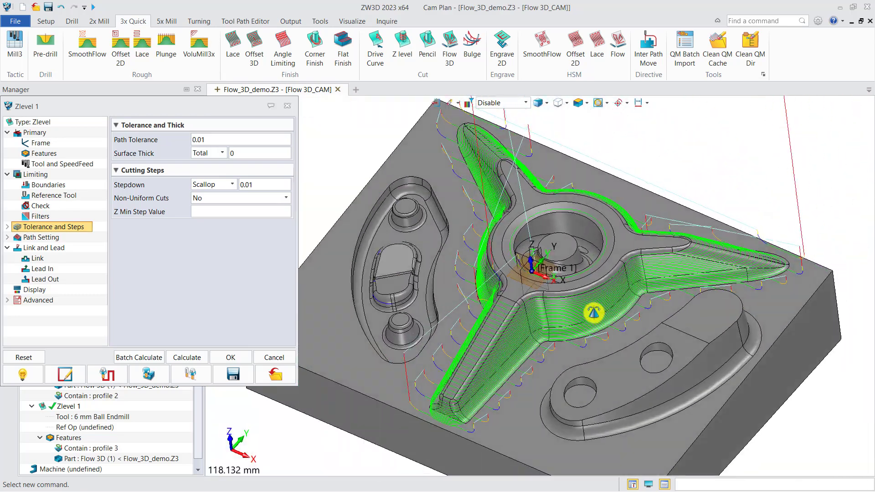
right_click_drag(594, 313, 594, 312)
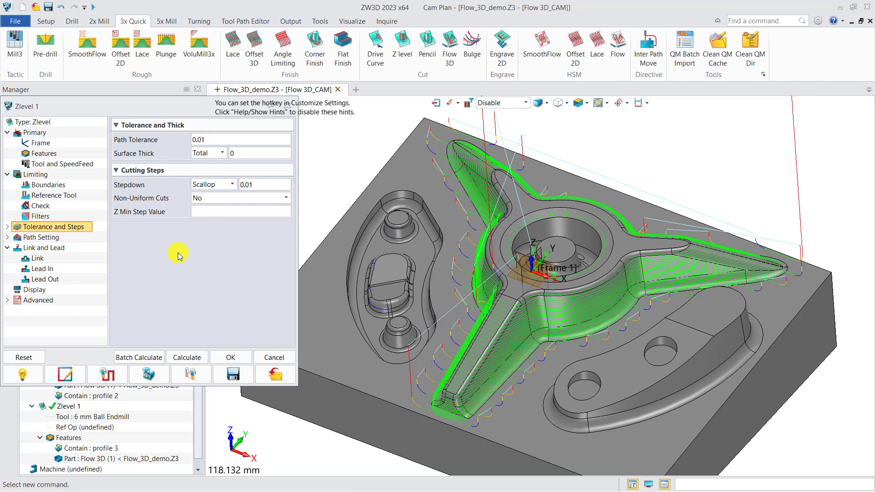
Set the Zlevel 1 stepdown to Absolute 0.2 and the lower limit of its filter angle range to 10
left_click_drag(131, 107, 231, 112)
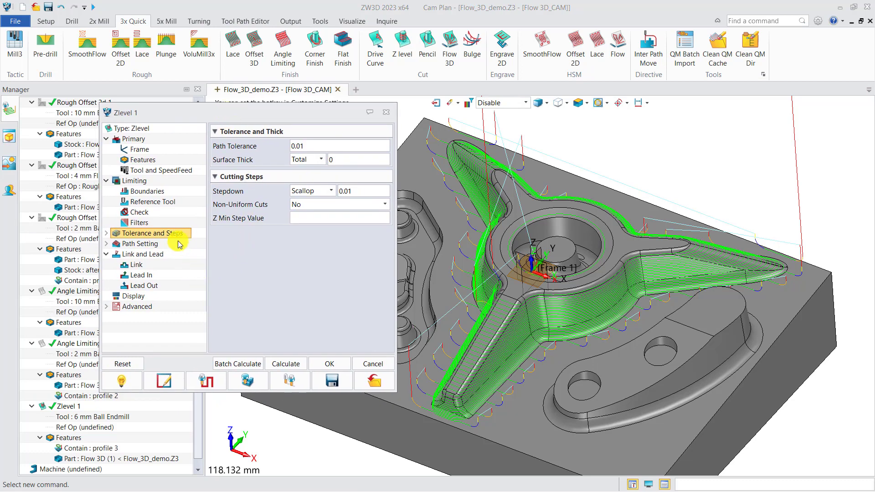
left_click(310, 190)
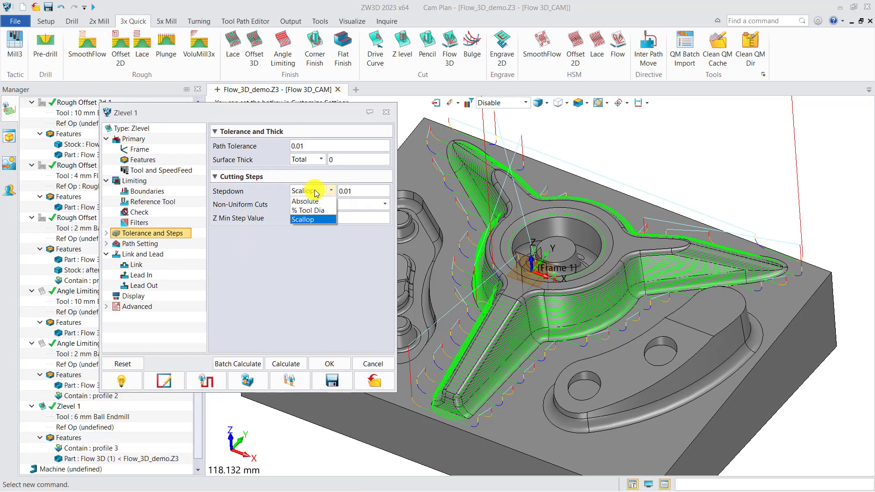
left_click(306, 199)
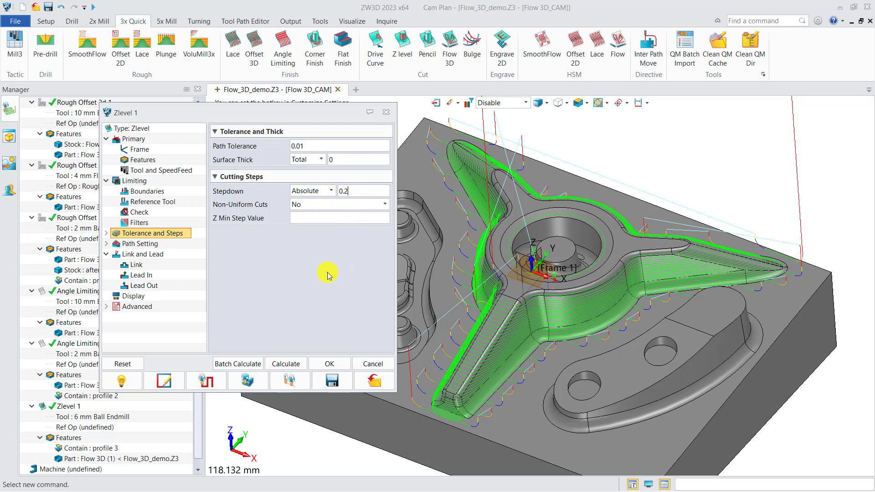
left_click(145, 223)
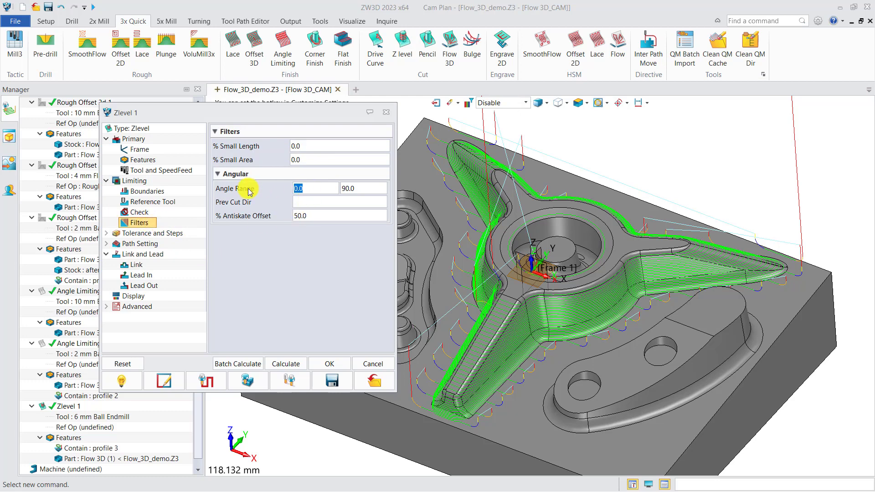
type("10")
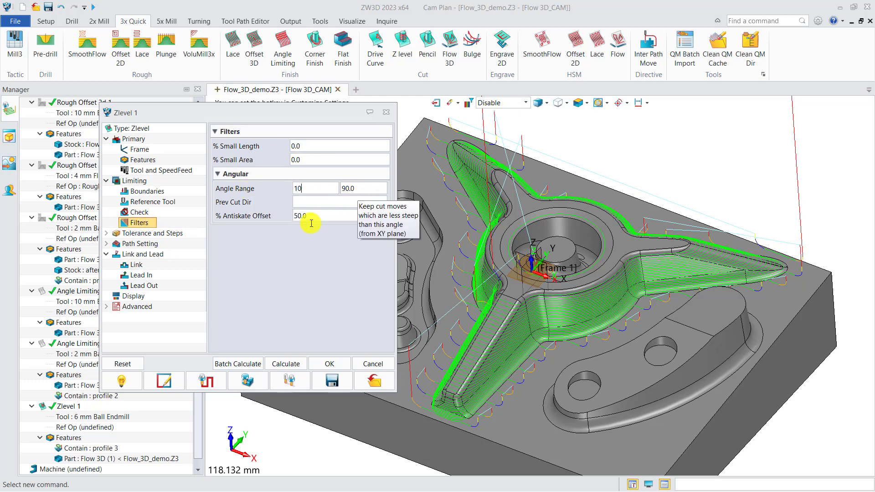
left_click(138, 266)
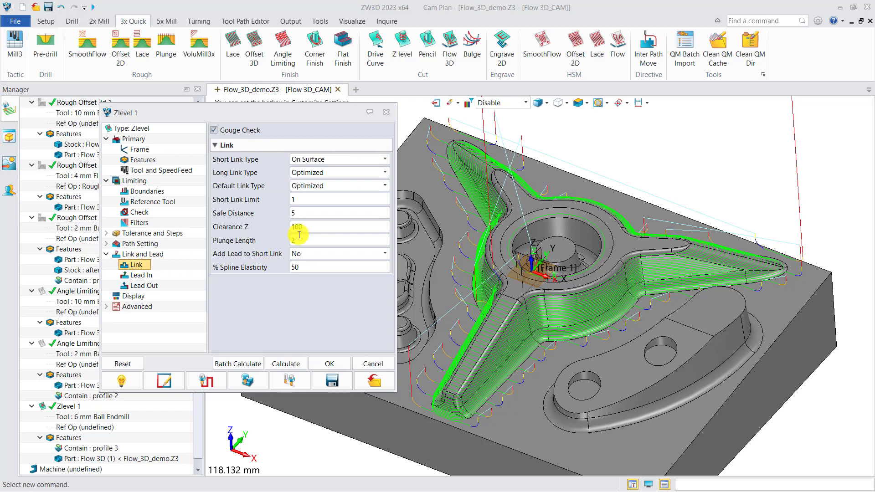
Recalculate the Zlevel 1 toolpath and examine the passes around the three-armed boss and its central bore
left_click(283, 362)
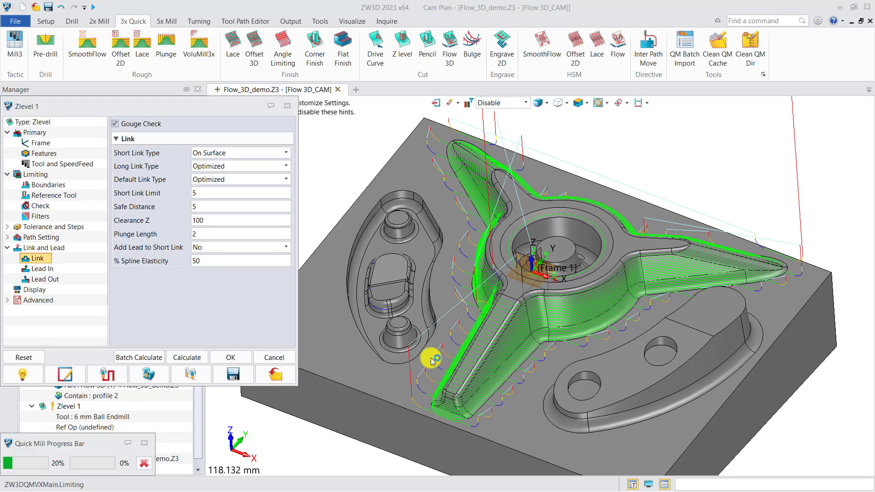
scroll(529, 347, "up", 4)
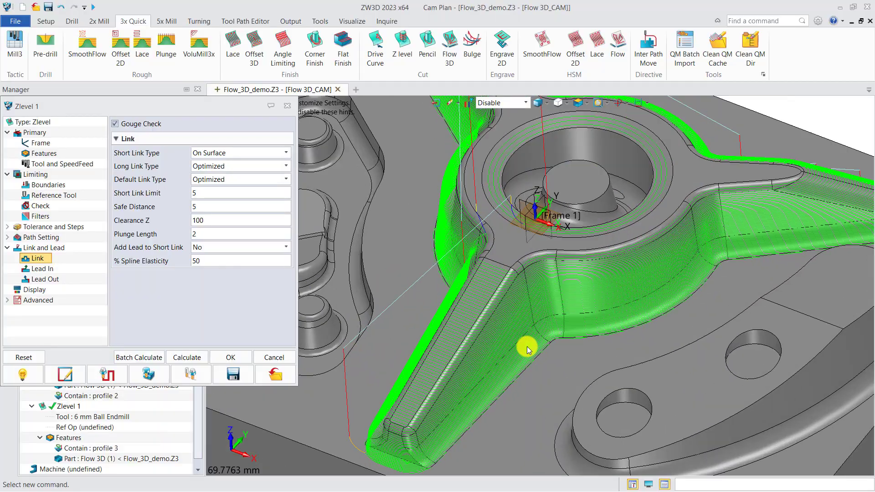
middle_click_drag(537, 336, 493, 336)
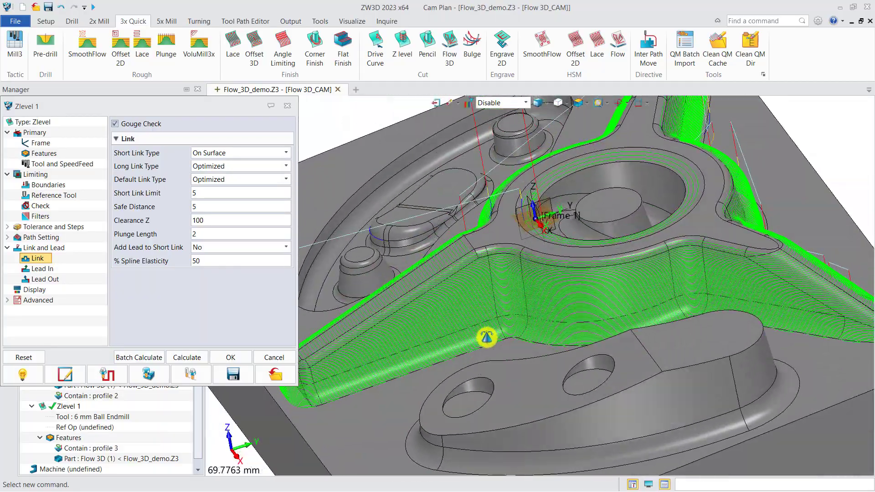
middle_click_drag(687, 251, 517, 386)
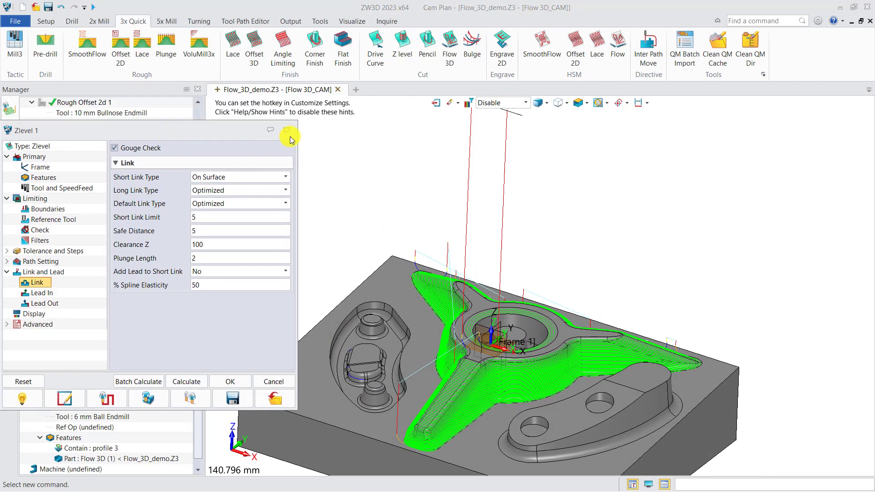
Close the Zlevel 1 settings and hide its toolpath on the model
left_click(287, 105)
scroll(497, 327, "up", 4)
right_click_drag(468, 312, 469, 314)
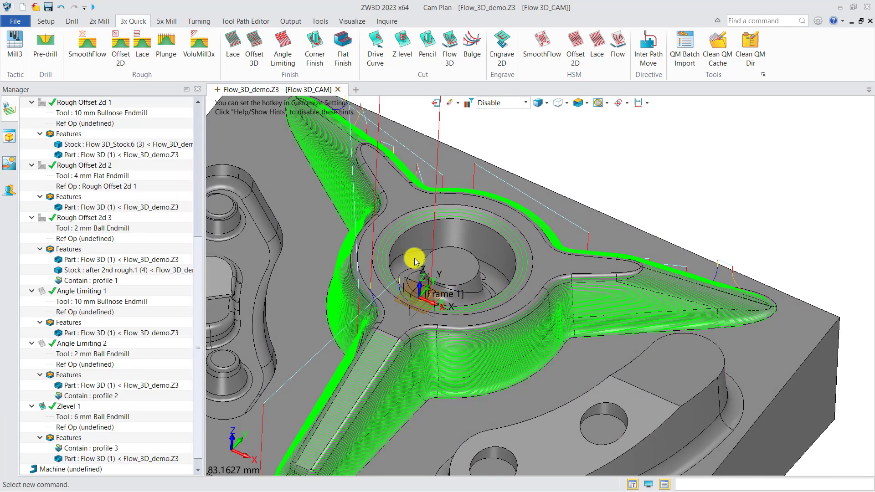
left_click(44, 410)
left_click(42, 408)
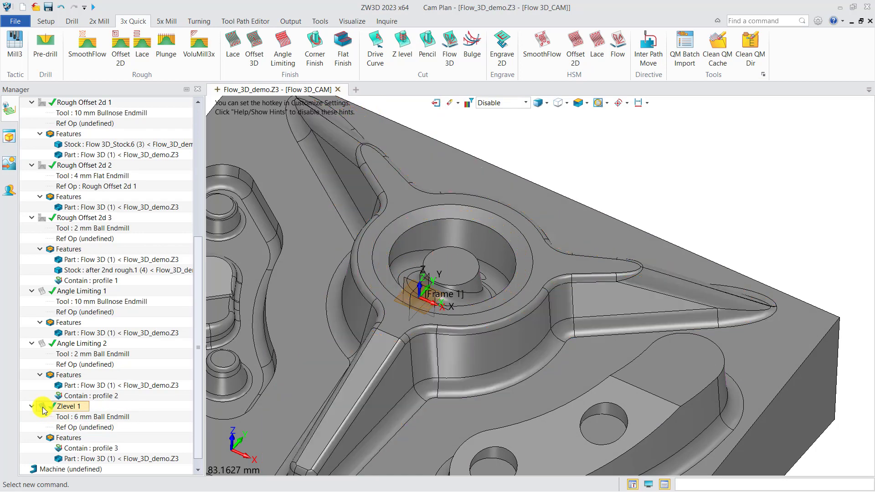
Create an Offset 3D finishing operation with a new Contain profile from the central bore's inner edge and the inner post's top edges
right_click_drag(469, 300, 469, 311)
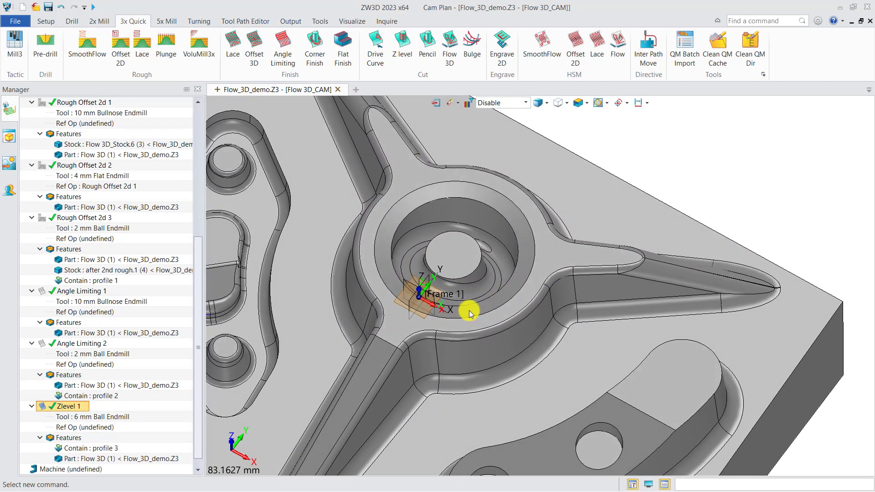
scroll(490, 308, "down", 2)
middle_click_drag(501, 304, 524, 296)
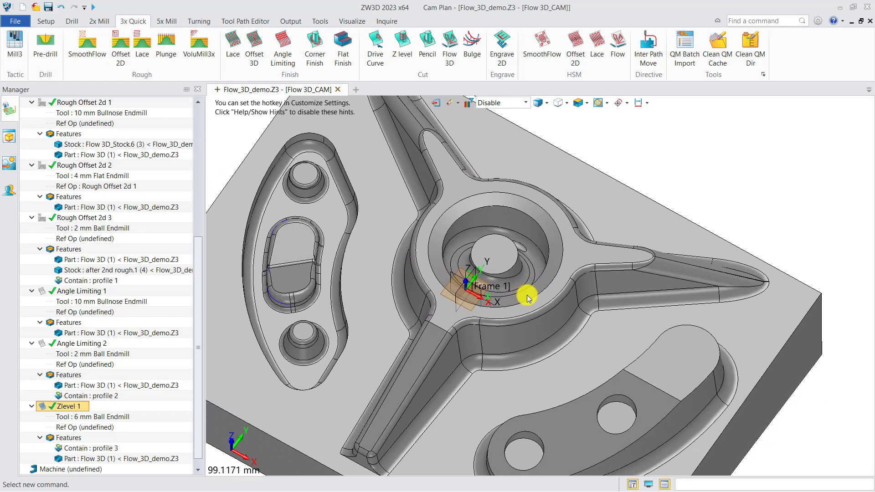
left_click(257, 46)
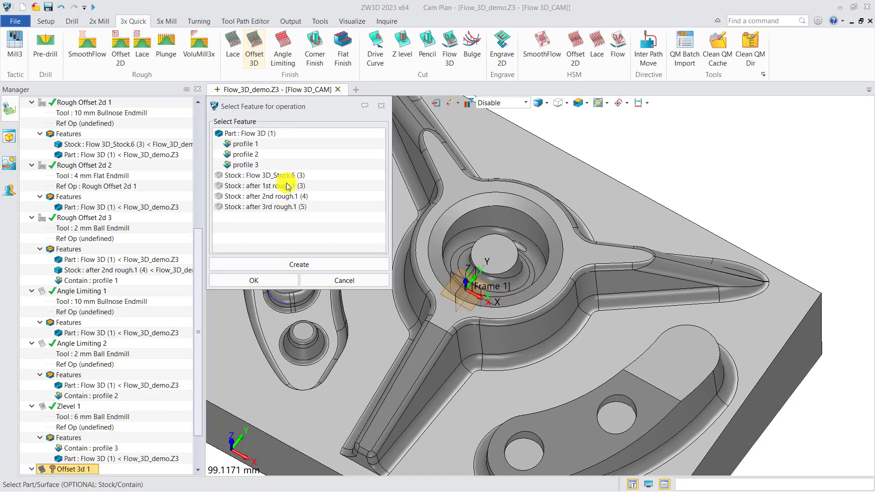
left_click(291, 264)
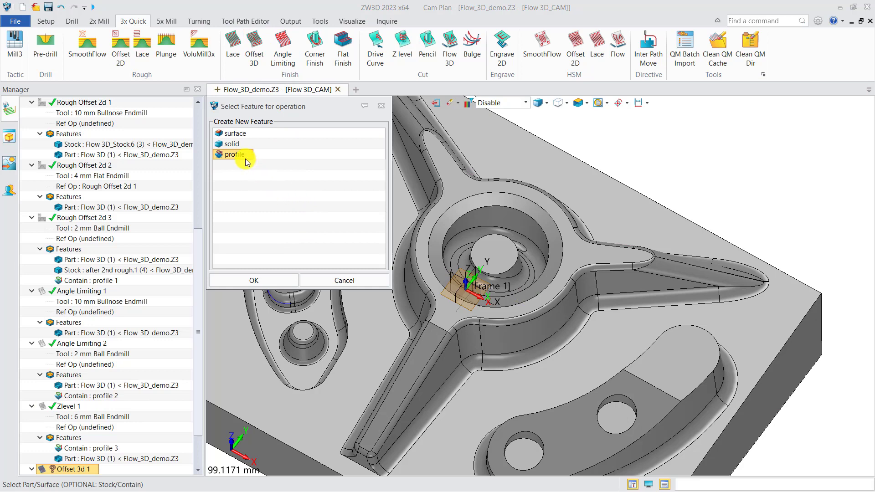
left_click(249, 279)
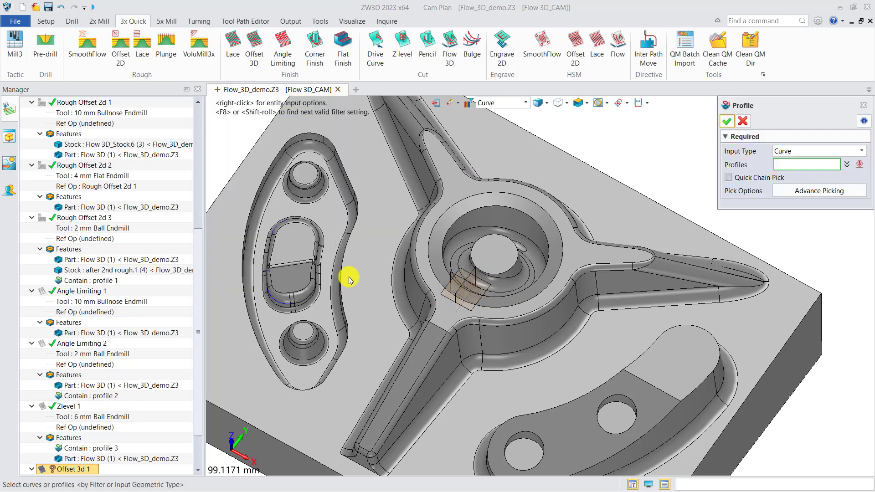
left_click(443, 251)
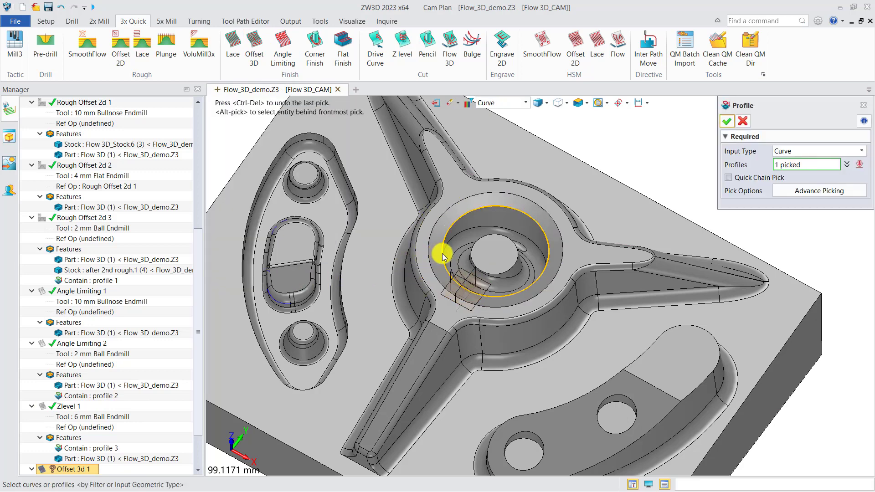
left_click(474, 254)
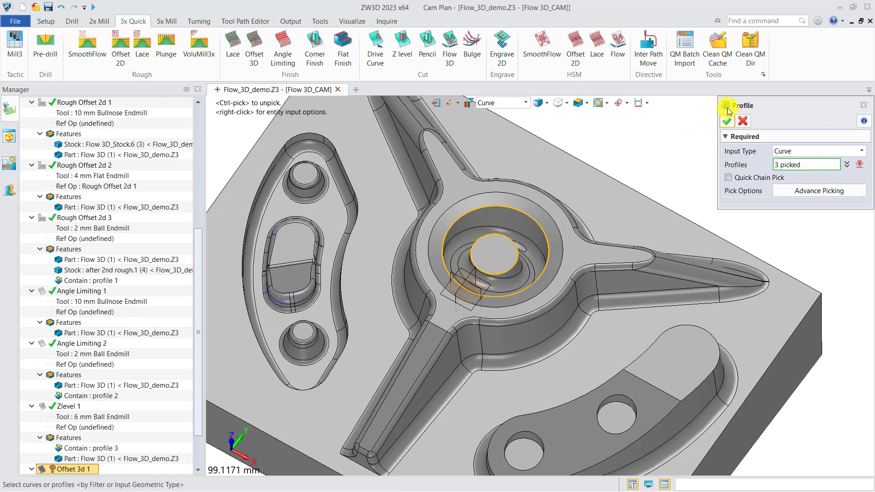
left_click(728, 122)
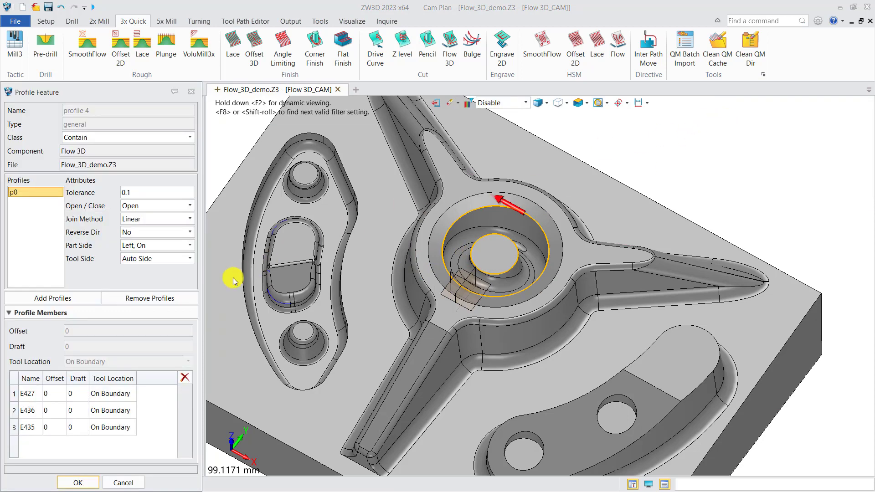
left_click(76, 484)
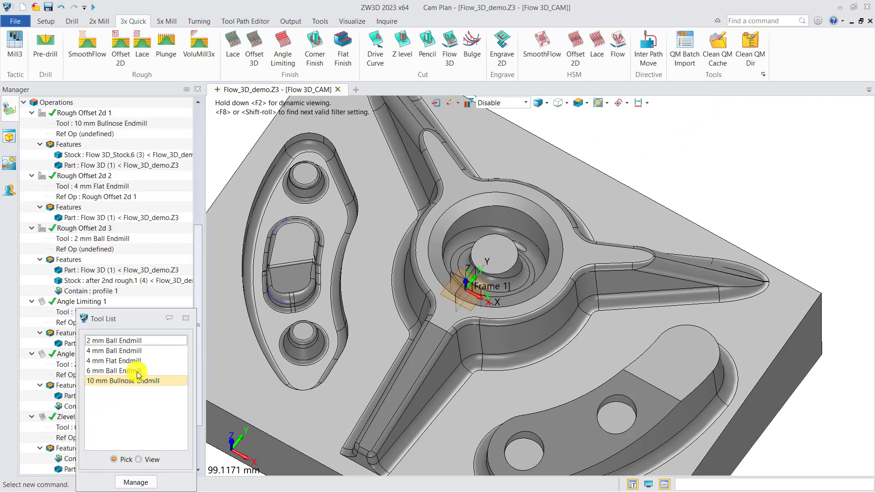
Assign the 2 mm Ball Endmill to Offset 3d 1 and add the Flow 3D part to its features
left_click(116, 341)
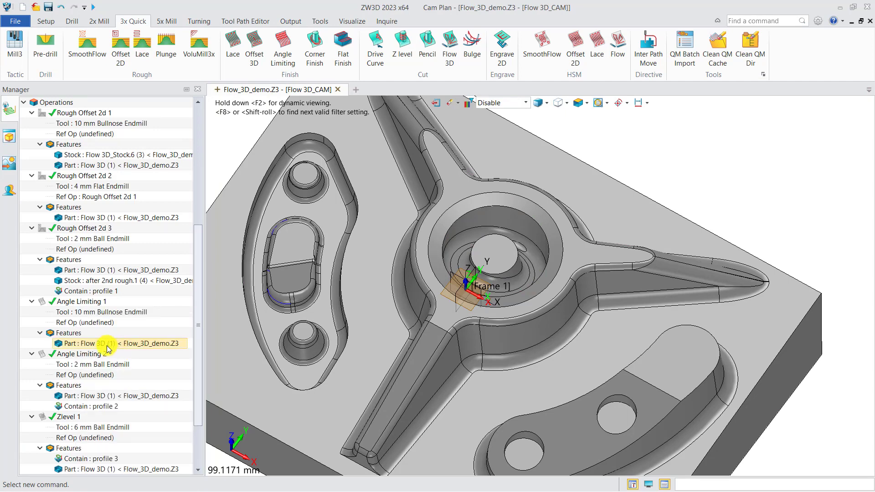
scroll(82, 410, "down", 2)
right_click(69, 448)
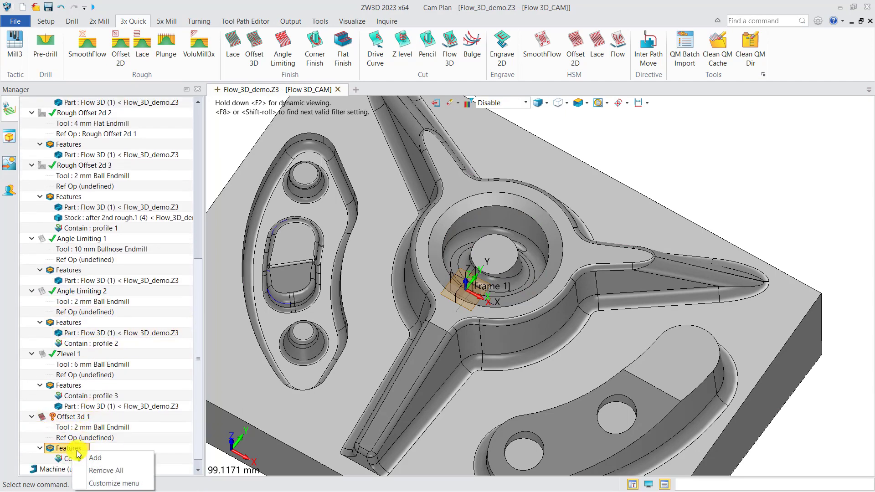
left_click(92, 456)
left_click(234, 133)
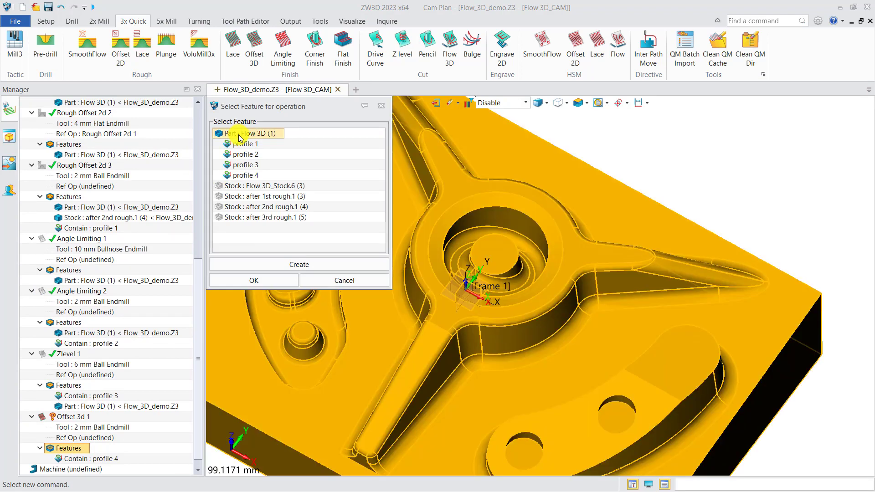
left_click(250, 280)
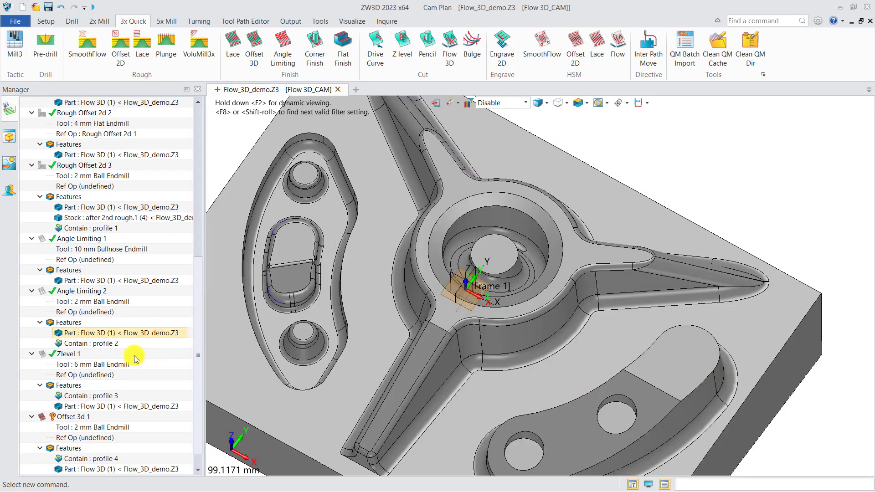
Calculate the Offset 3d 1 toolpath and examine its passes between the bore wall and the inner post
right_click(81, 417)
left_click(124, 142)
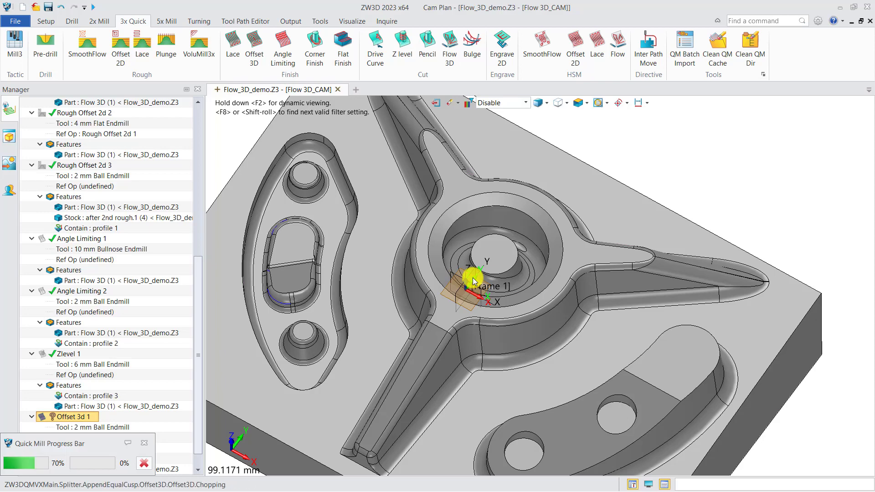
middle_click_drag(491, 271, 453, 268)
right_click_drag(453, 268, 508, 264)
scroll(493, 252, "down", 3)
scroll(520, 287, "up", 5)
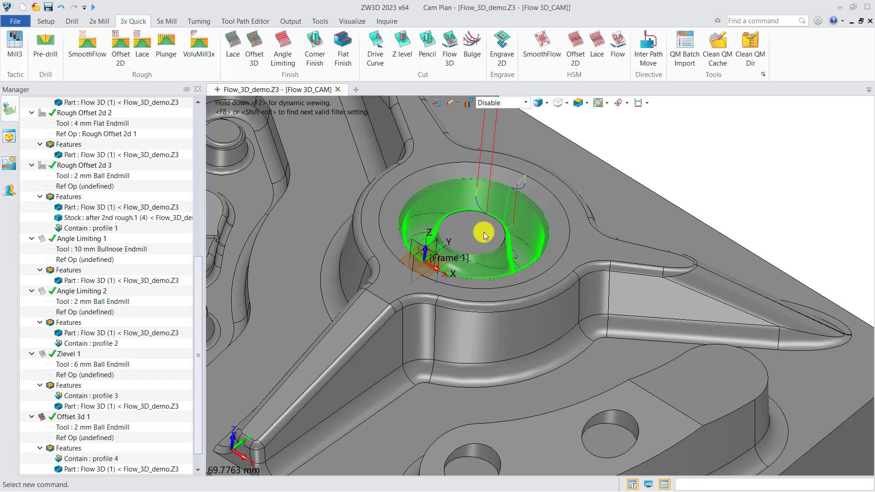
scroll(433, 259, "down", 1)
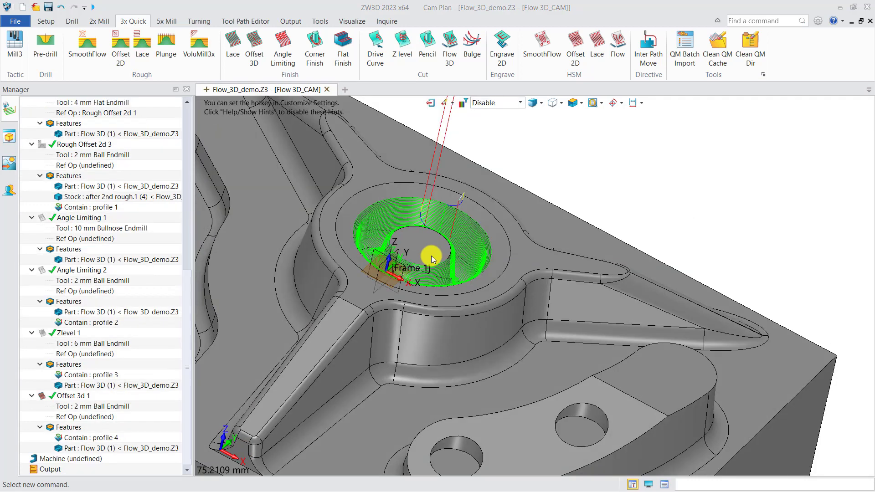
Inspect the curved raised pad with two holes and the fillet around its base
middle_click_drag(511, 388, 399, 207)
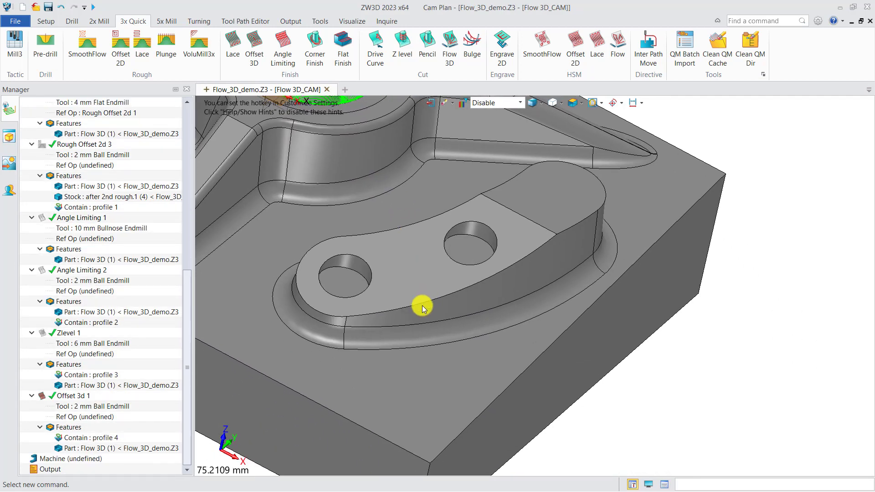
scroll(423, 306, "up", 3)
right_click_drag(422, 303, 493, 337)
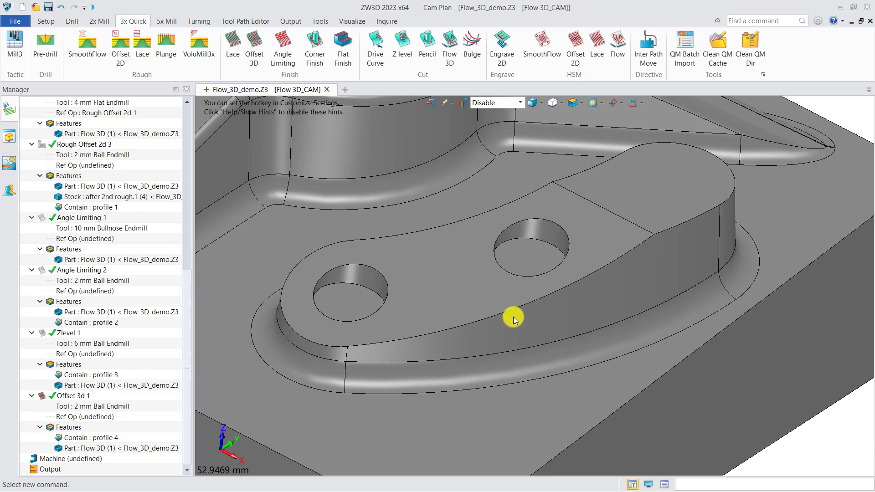
Create a Flow 3D cutting operation driven by profile 5 around the raised pad and assign the 2 mm Ball Endmill
left_click(450, 48)
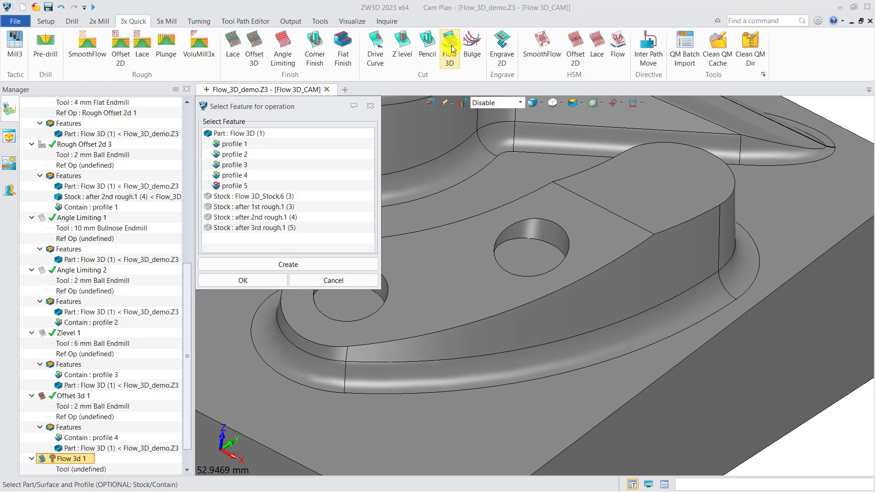
left_click(233, 185)
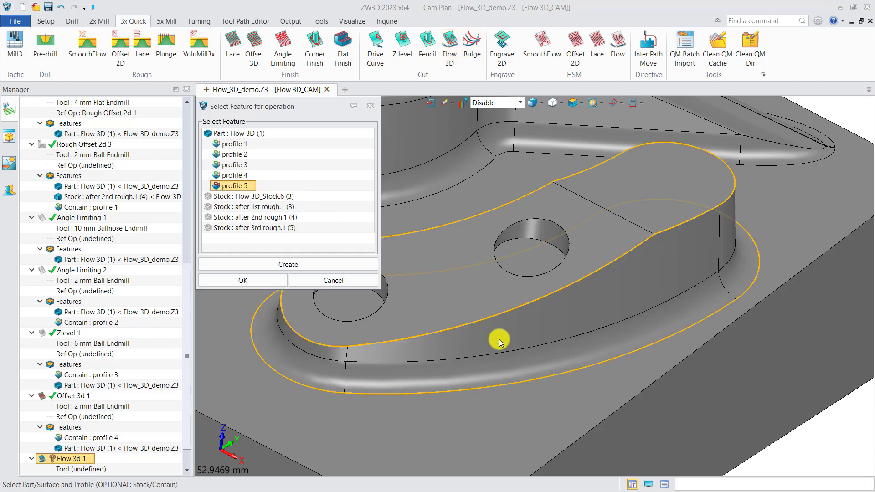
left_click(263, 281)
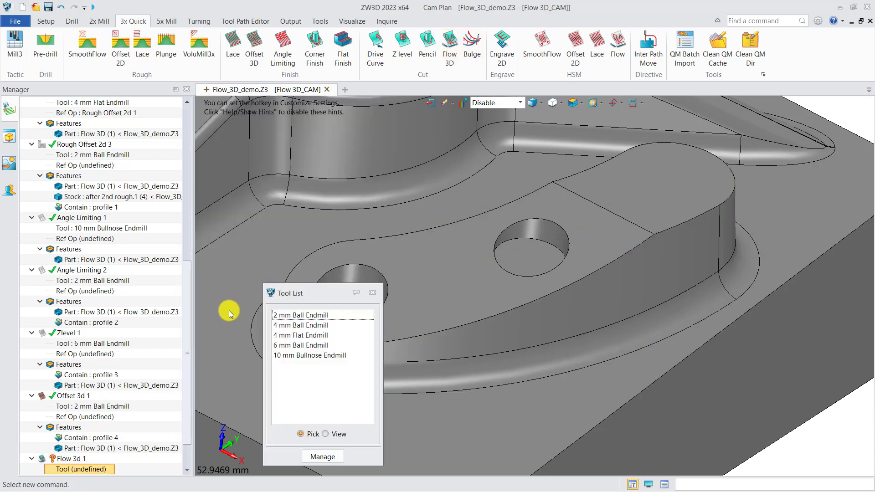
double_click(283, 316)
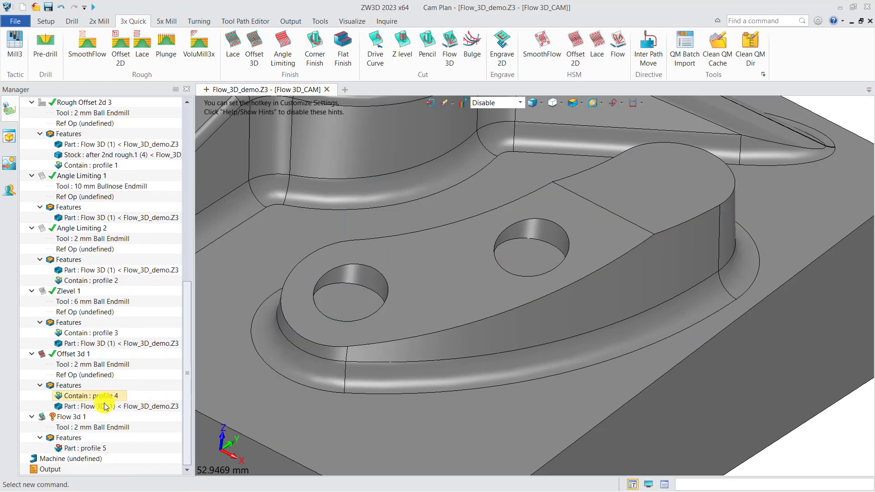
Add the Flow 3D part to the features of Flow 3d 1 and calculate its toolpath
right_click(66, 438)
left_click(87, 449)
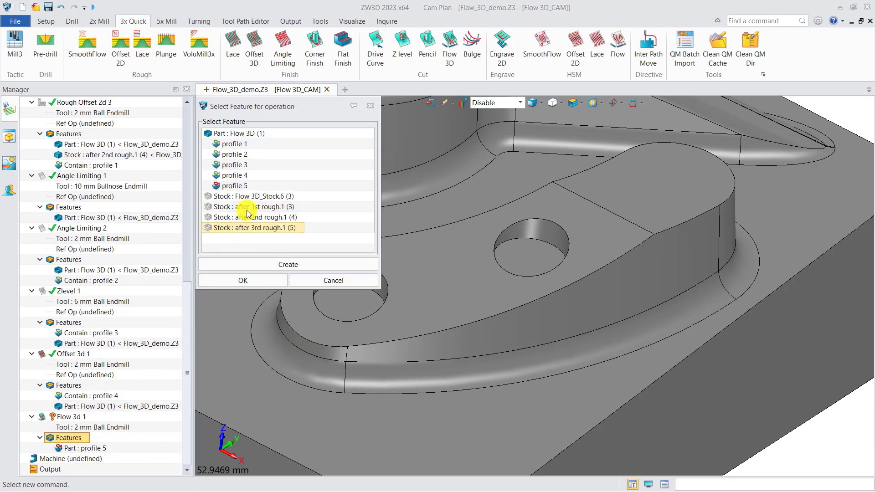
left_click(234, 133)
left_click(241, 280)
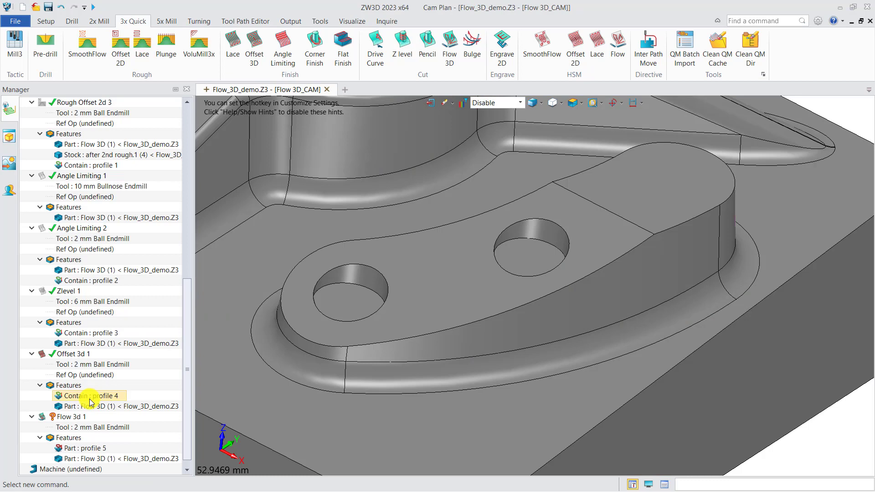
right_click(68, 417)
left_click(104, 142)
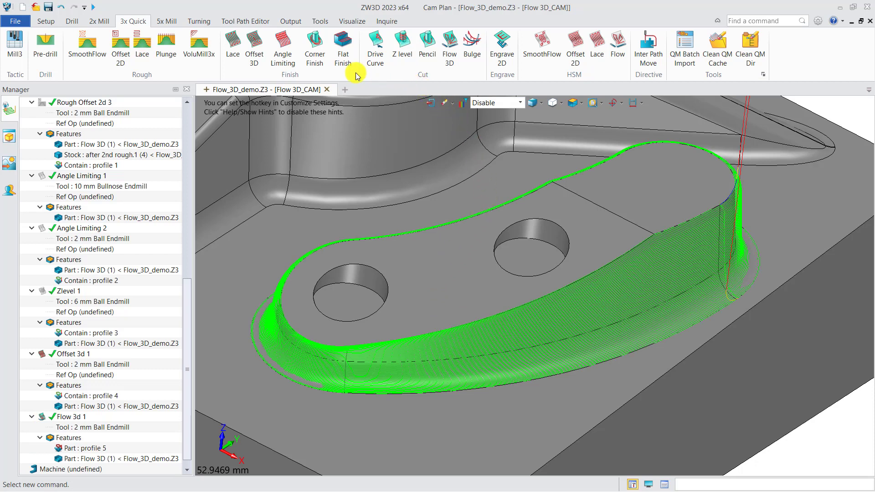
Create a Lace finishing operation with a new Contain profile from the four outer edges of the pad's top face containing the two holes
left_click(233, 45)
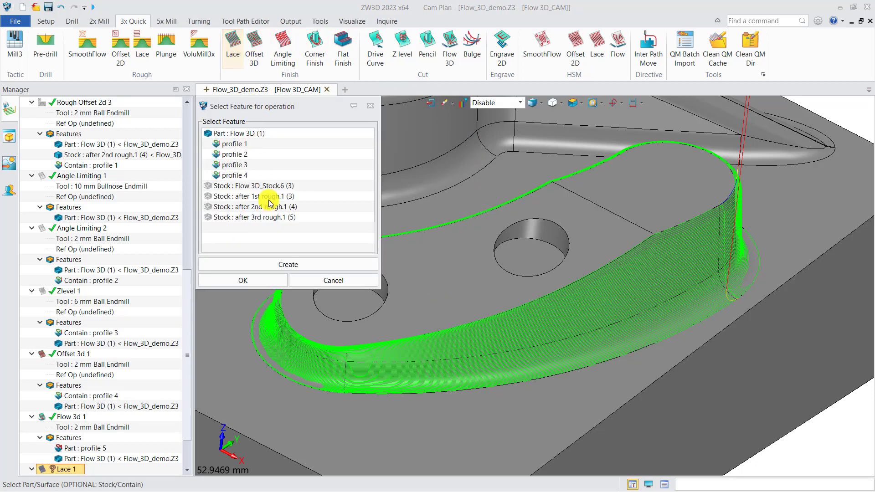
left_click(287, 264)
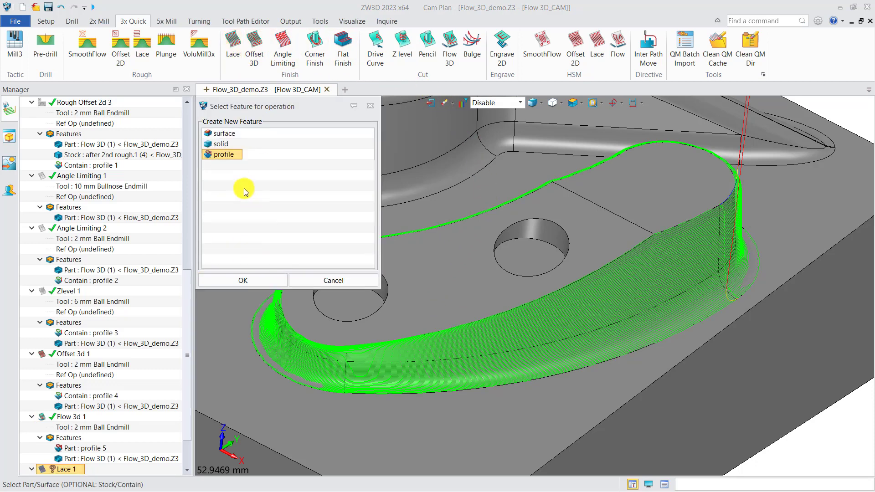
left_click(243, 280)
left_click(405, 340)
left_click(605, 210)
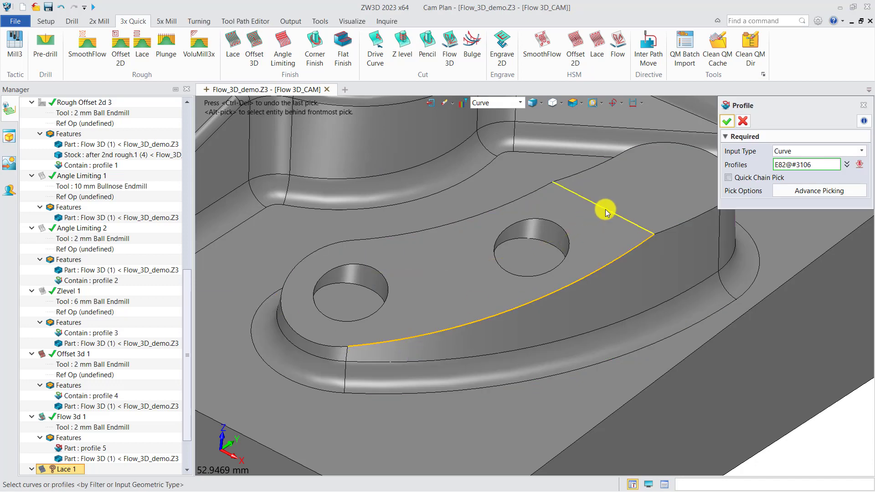
left_click(523, 195)
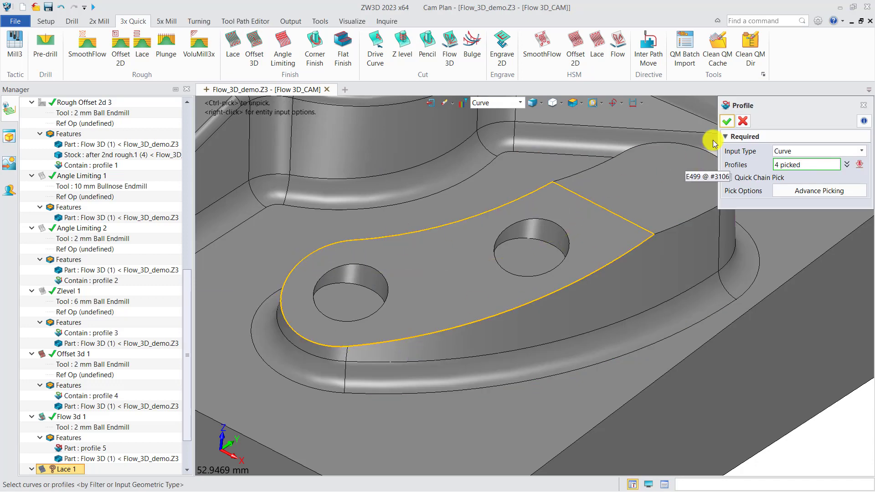
left_click(727, 121)
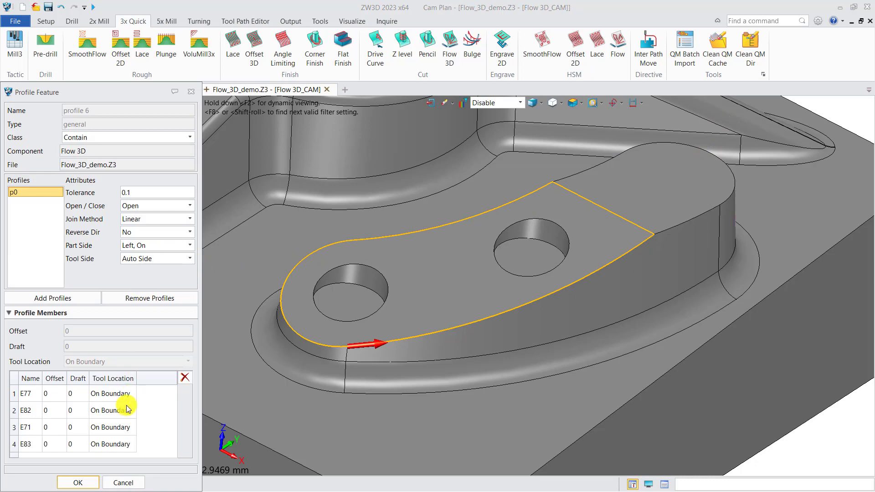
left_click(77, 482)
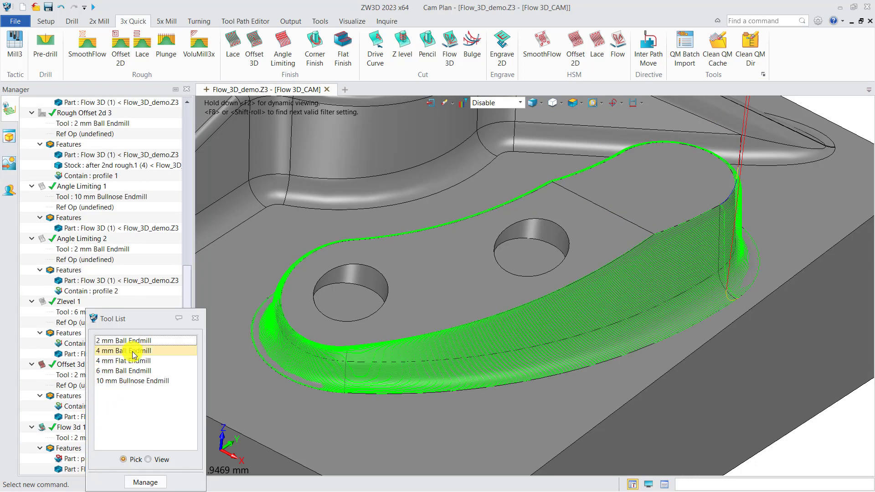
Assign the 2 mm Ball Endmill to Lace 1 and add the Flow 3D part to its features
left_click(134, 341)
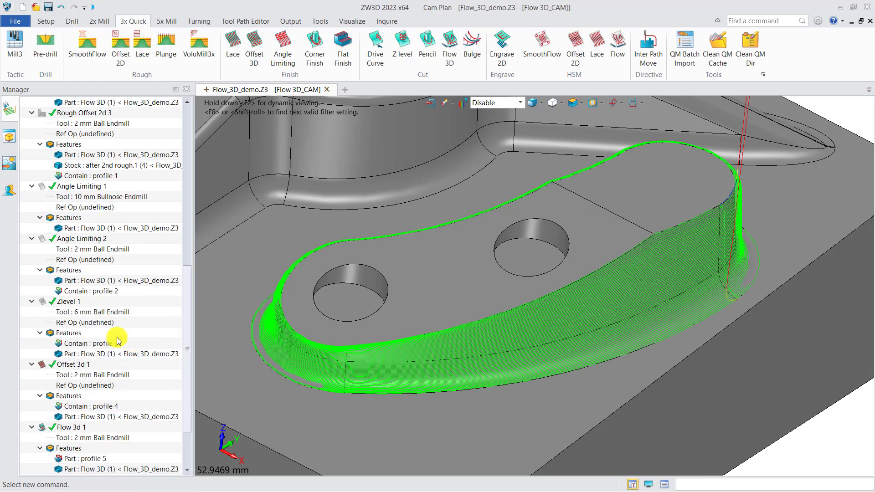
right_click(72, 440)
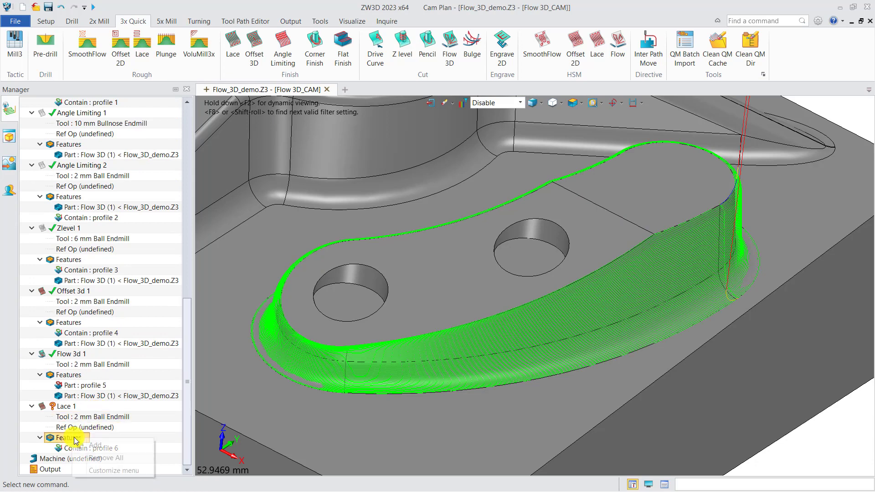
left_click(91, 445)
left_click(234, 134)
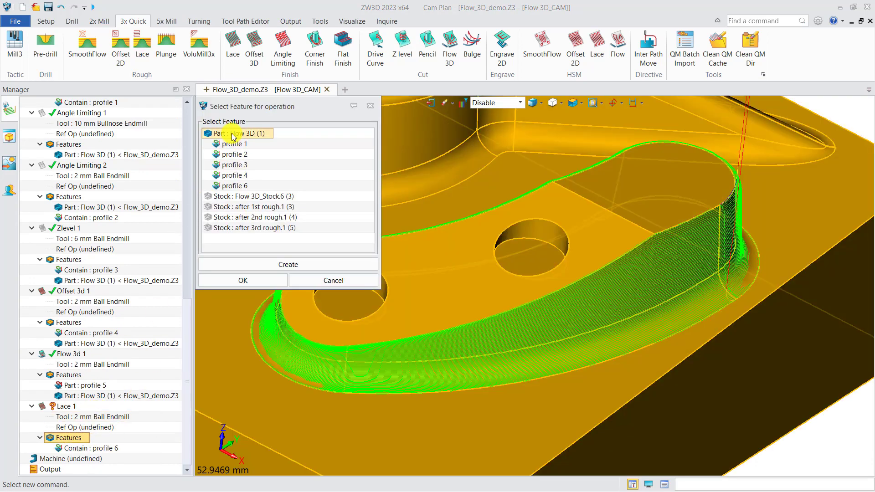
left_click(242, 279)
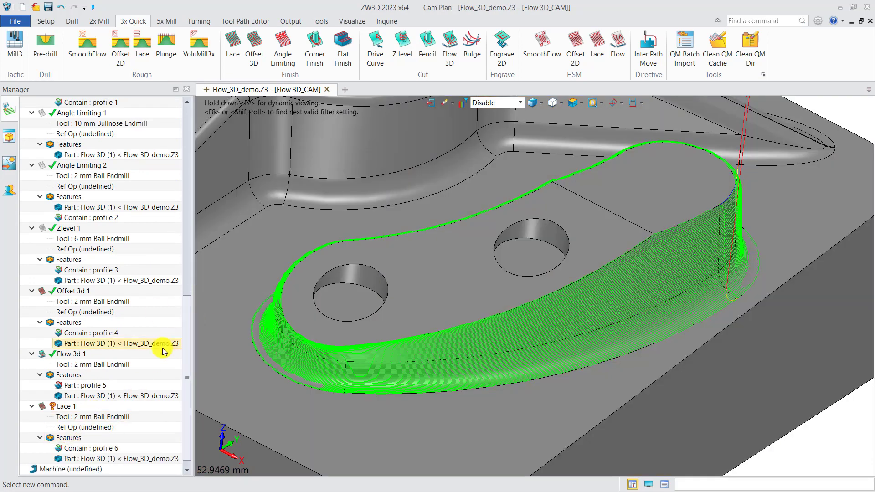
Calculate the Lace 1 toolpath and hide the Flow 3d 1 toolpath to examine the passes over the pad's two holes
right_click(64, 406)
left_click(102, 133)
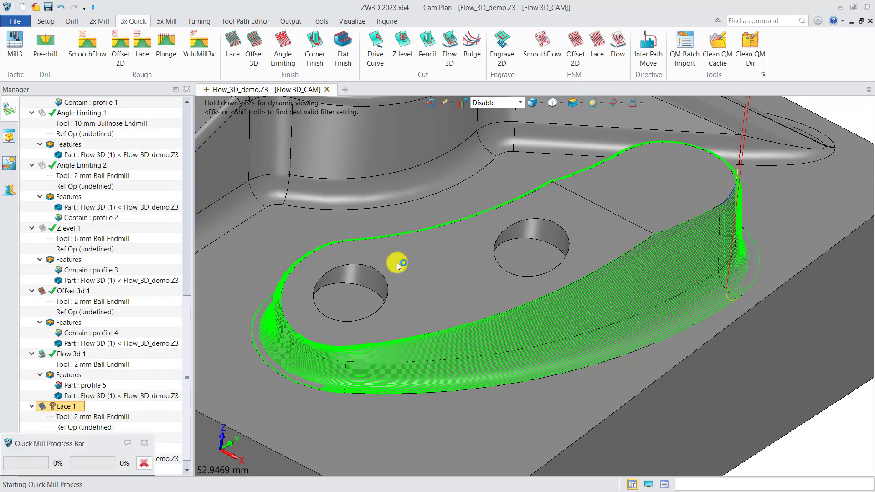
middle_click_drag(407, 282, 372, 305)
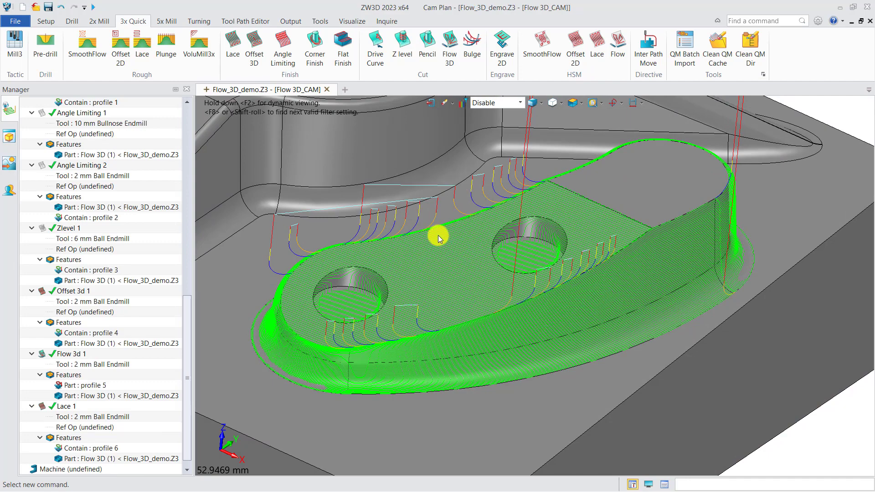
left_click(46, 356)
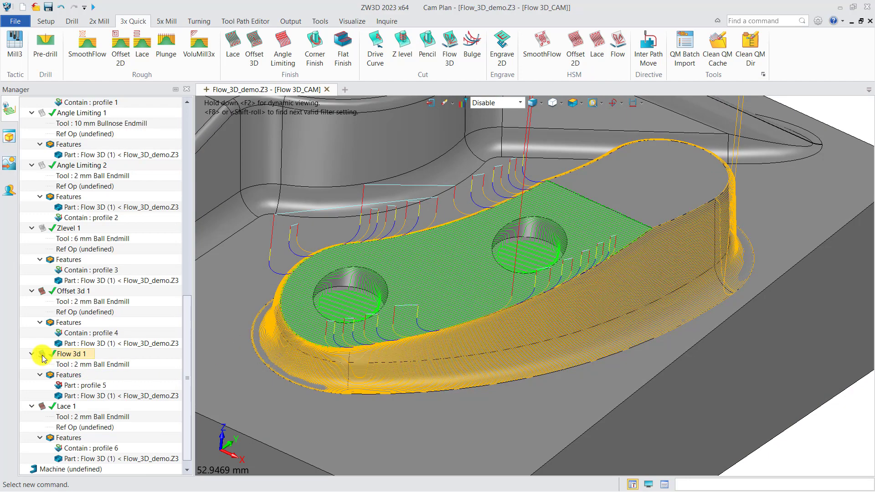
left_click(305, 324)
mouse_move(369, 377)
middle_mouse_down()
mouse_move(381, 370)
mouse_move(384, 377)
mouse_move(377, 365)
mouse_move(372, 373)
middle_mouse_up()
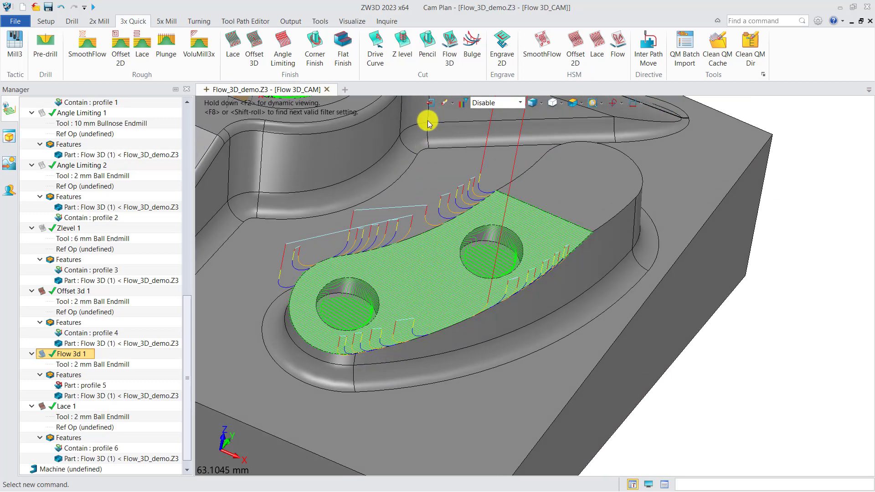
Leave the CAM plan, duplicate the Flow 3D part in the file's object list and rename the copy auxi
left_click(430, 105)
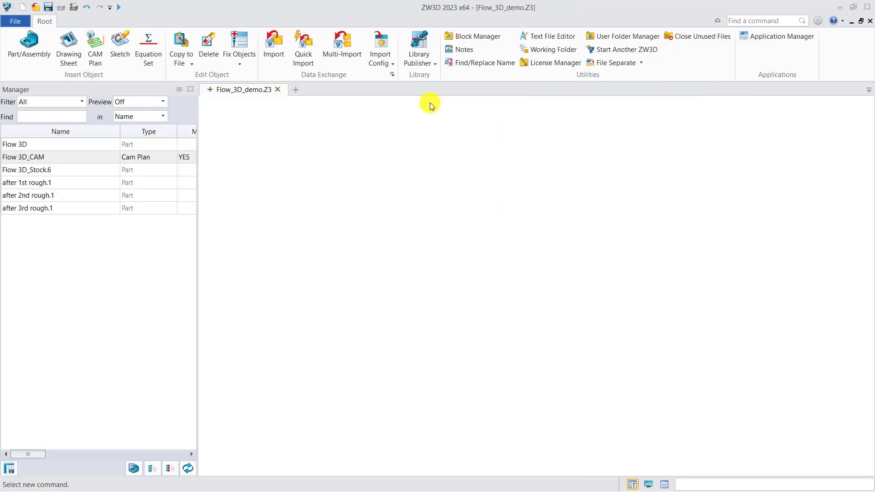
right_click(36, 149)
left_click(64, 204)
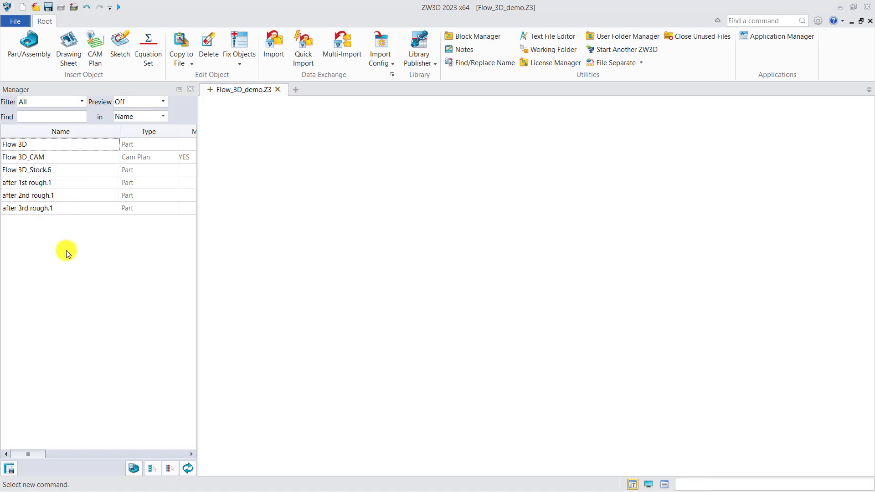
left_click(30, 157)
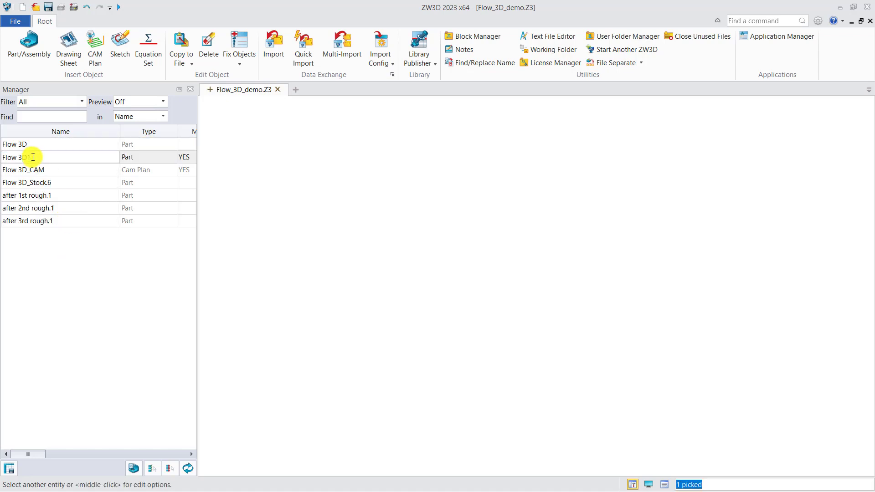
type("auxi")
key("Return")
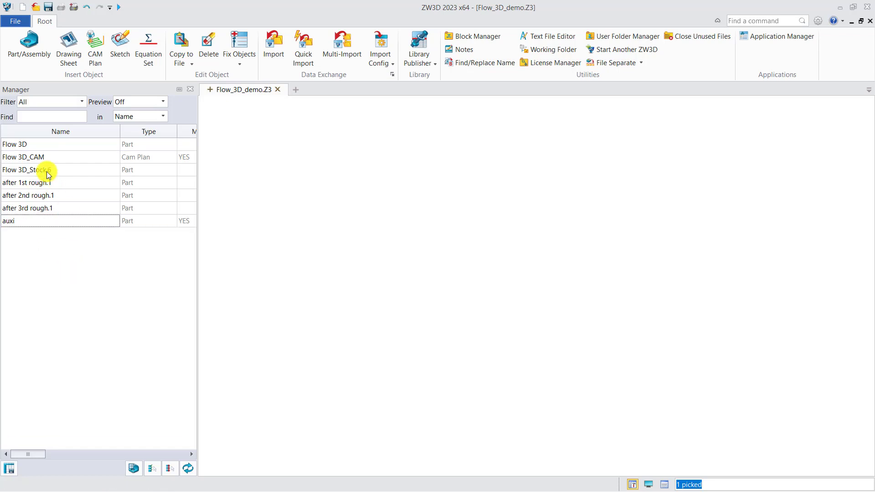
Open the auxi part and cap the hole at the pad's narrow end with a Trimmed Plane bounded by its two rim edges
double_click(41, 220)
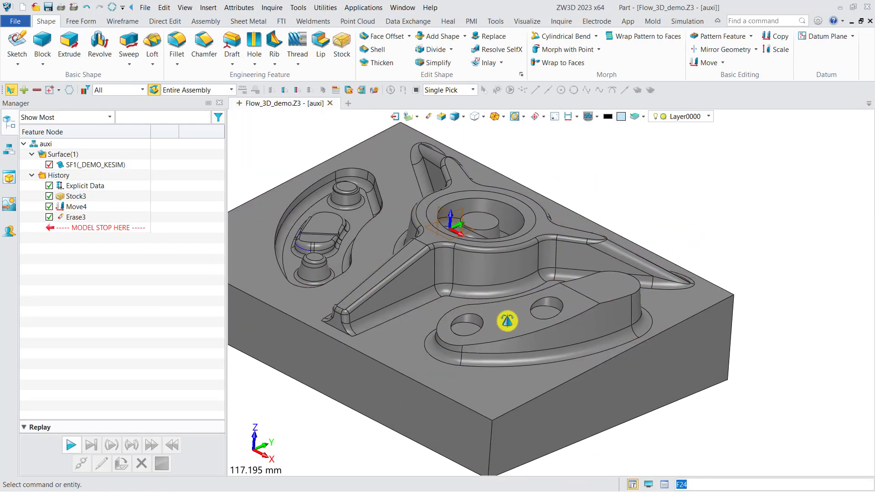
left_click(85, 21)
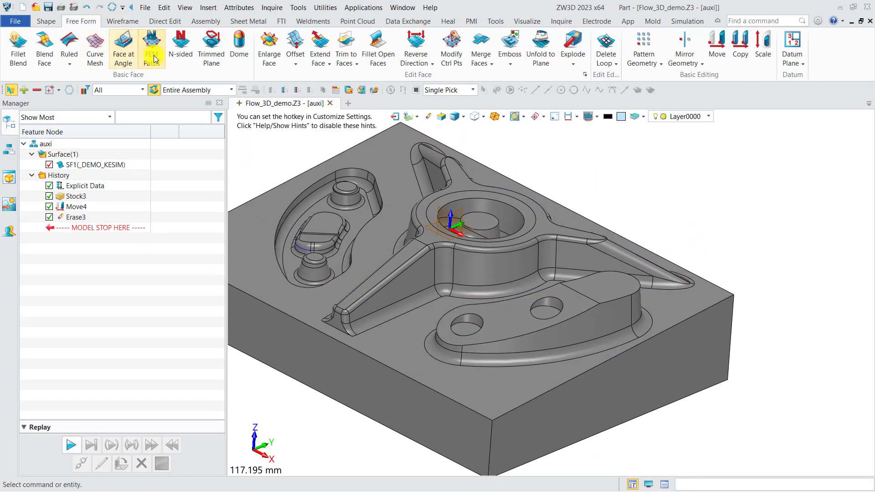
left_click(211, 46)
scroll(456, 325, "up", 3)
left_click(455, 325)
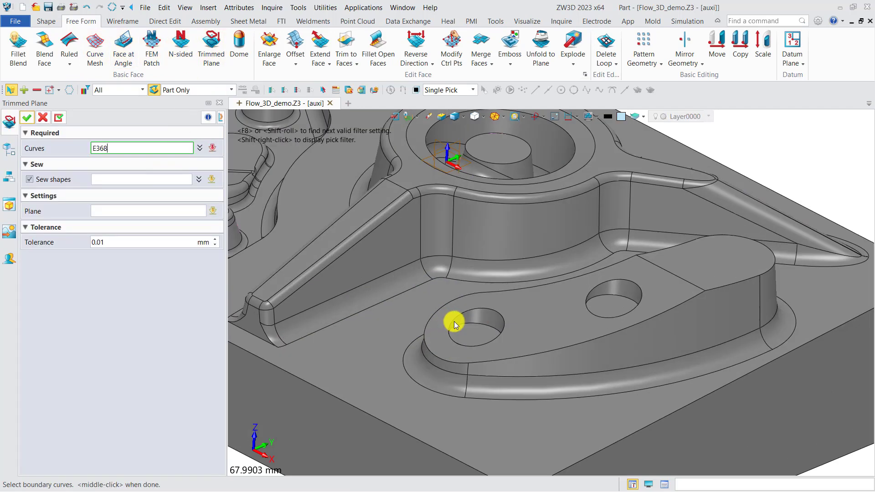
left_click(454, 326)
scroll(469, 317, "up", 5)
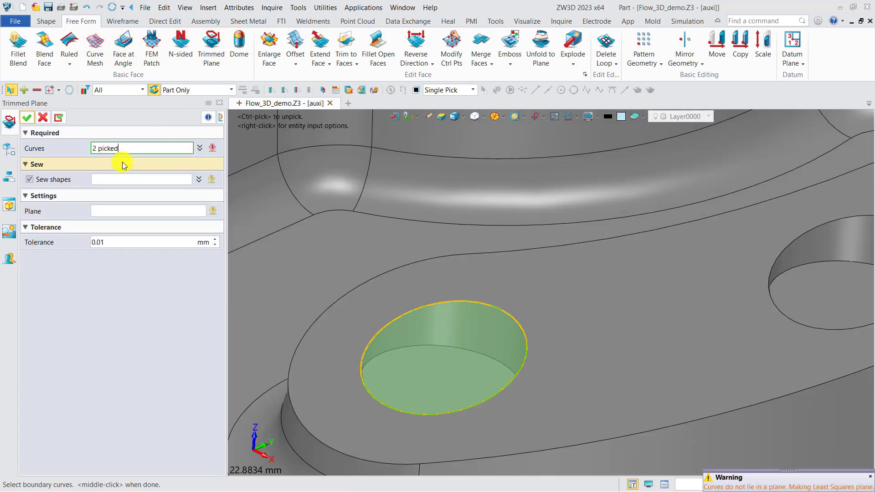
left_click(31, 119)
Cap the pad's second hole with another Trimmed Plane from its rim edges
scroll(340, 243, "down", 3)
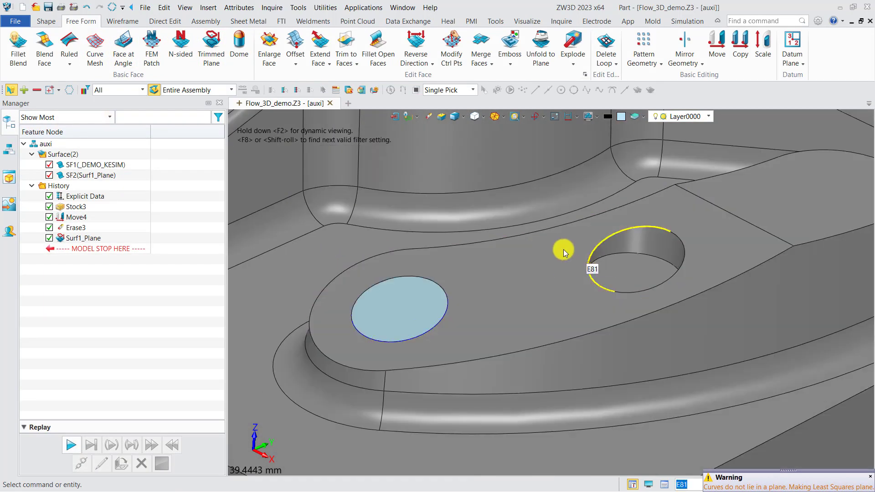
middle_click(564, 250)
left_click(590, 250)
left_click(26, 118)
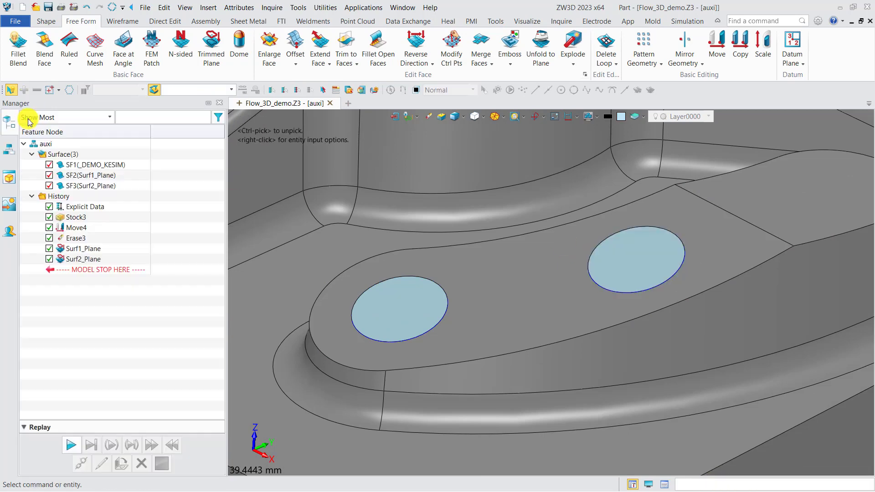
Hide the main DEMO_KESIM shape in auxi, leaving only the two cap faces shown, and reopen the Flow 3D_CAM plan
left_click(49, 164)
scroll(419, 195, "down", 3)
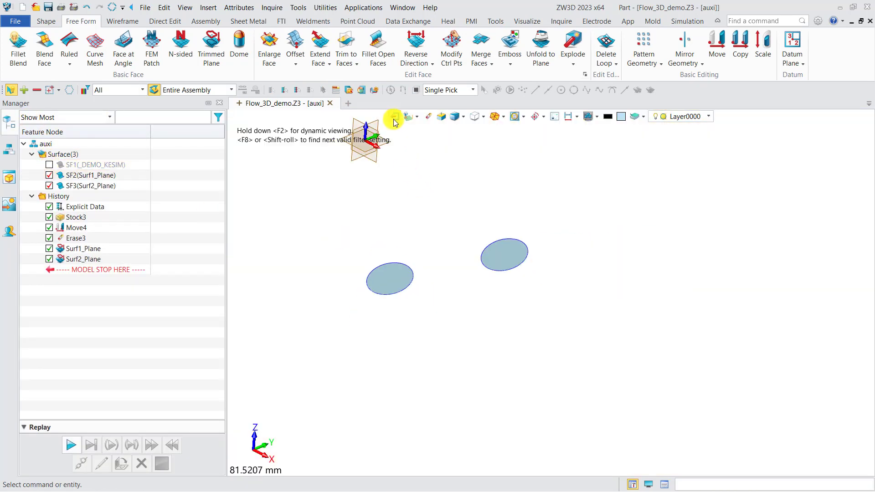
left_click(394, 116)
double_click(69, 158)
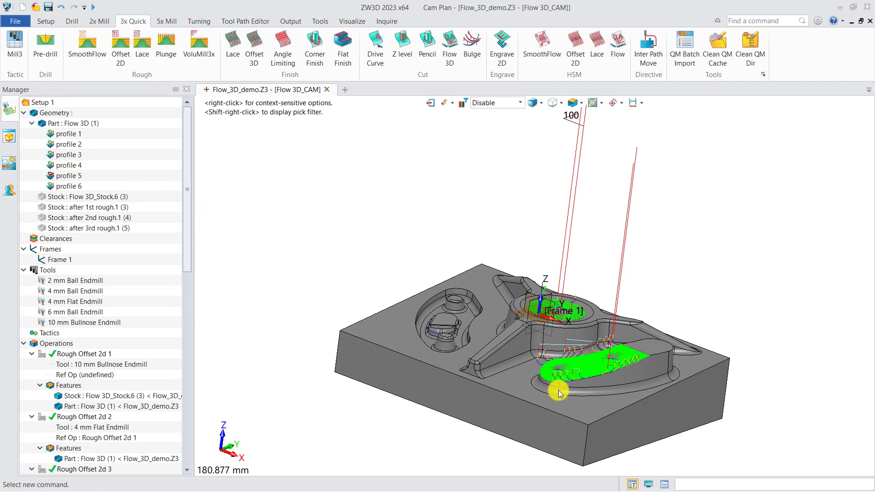
Insert the auxi part from Flow_3D_demo.Z3 as a component in the CAM plan's geometry
middle_click_drag(561, 391, 547, 417)
scroll(497, 369, "up", 4)
middle_click_drag(497, 370, 286, 255)
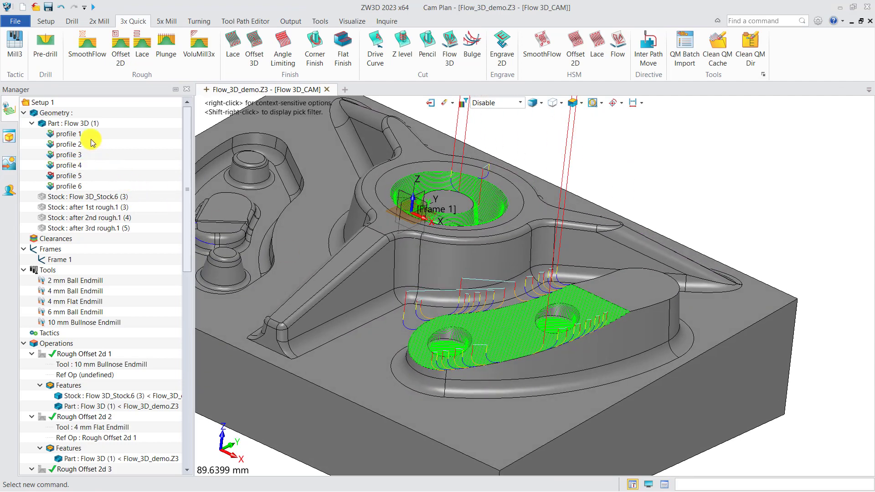
right_click(60, 113)
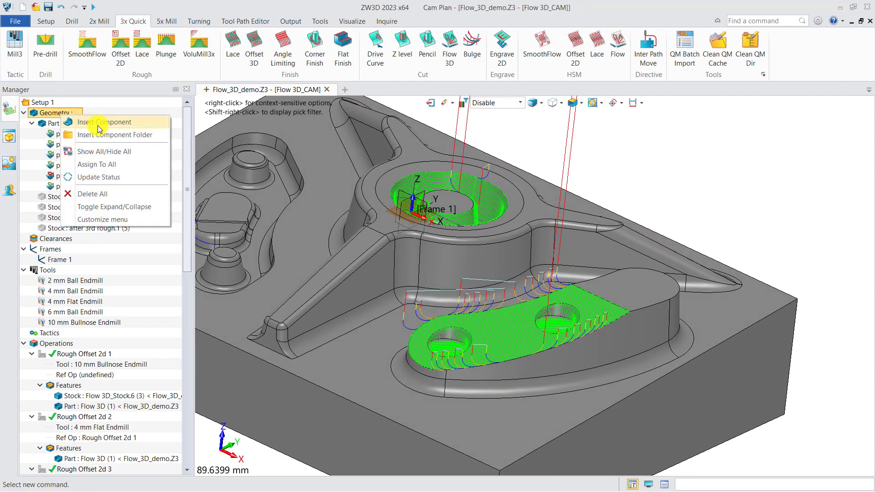
left_click(99, 123)
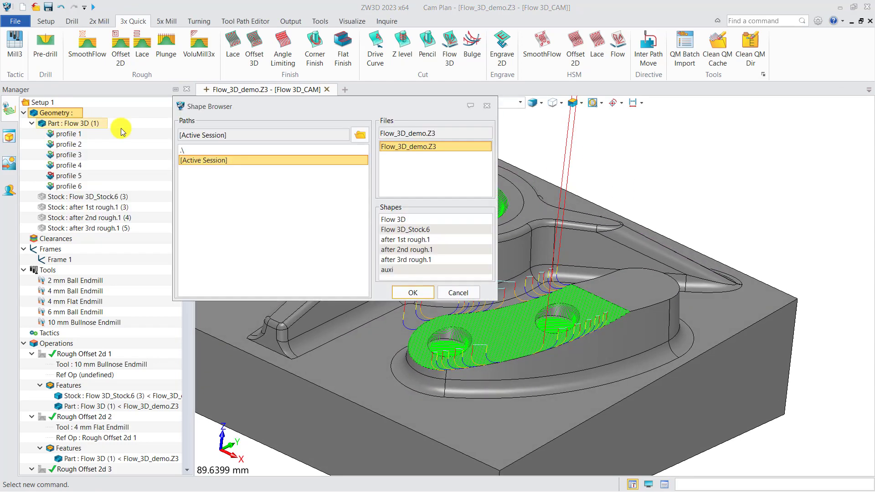
left_click(391, 269)
left_click(413, 293)
scroll(458, 352, "up", 2)
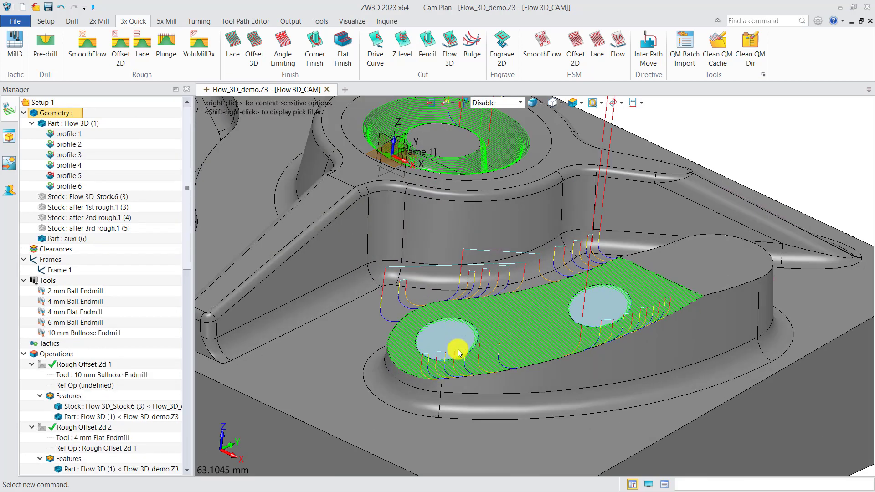
scroll(458, 353, "up", 2)
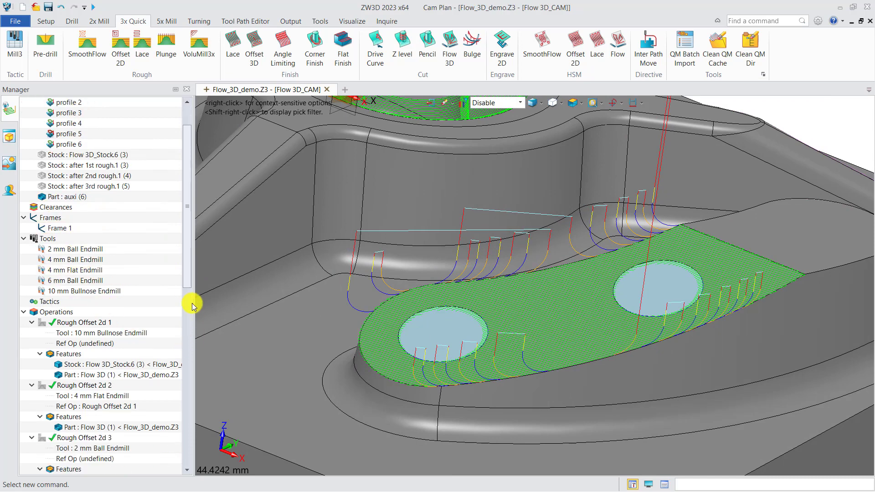
Add the auxi part to the features of the Lace 1 operation
left_click_drag(186, 297, 182, 476)
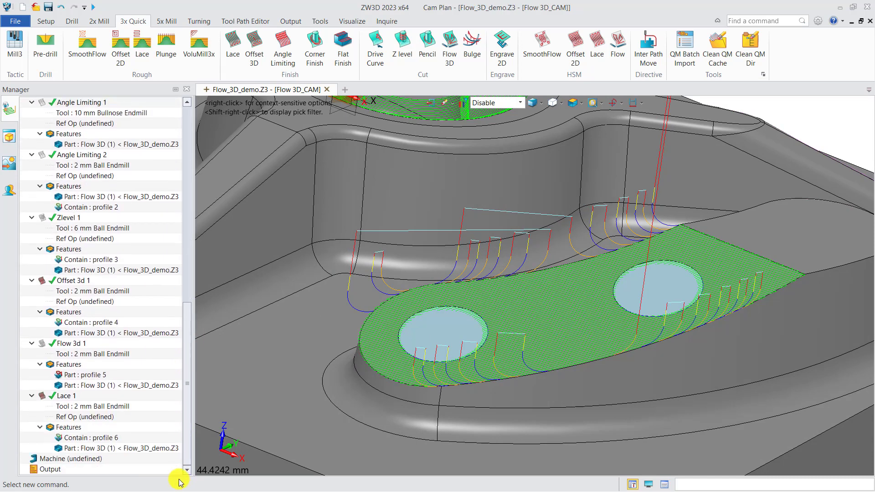
right_click(74, 428)
left_click(97, 437)
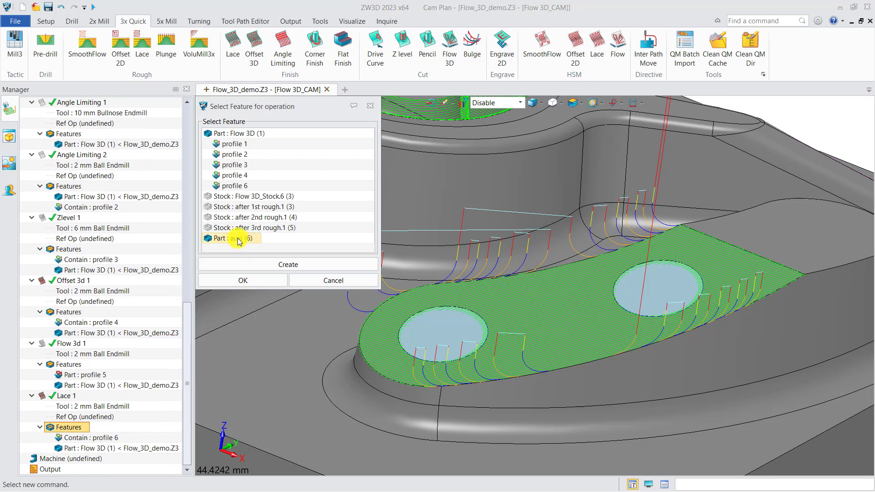
left_click(249, 280)
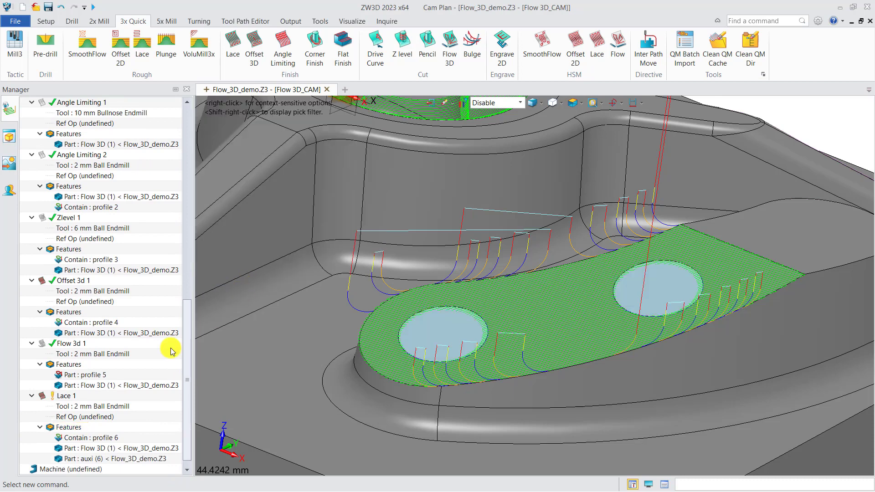
Recalculate Lace 1 with the cap faces included, inspect the pad's toolpath and close the operation settings
double_click(82, 400)
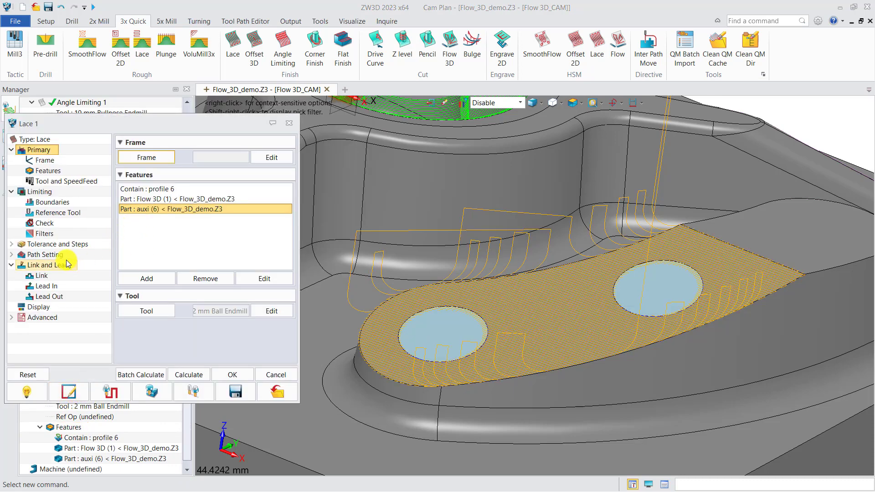
left_click(58, 256)
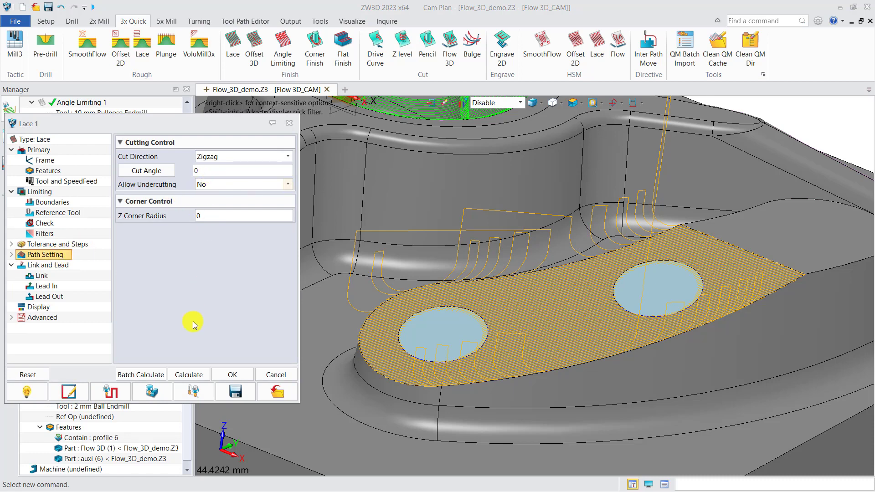
left_click(188, 376)
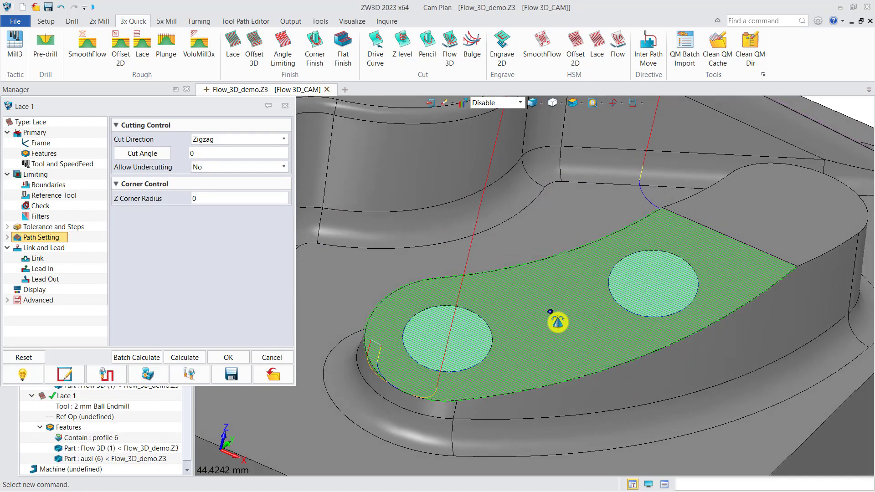
mouse_move(494, 359)
right_mouse_down()
mouse_move(517, 361)
mouse_move(517, 370)
mouse_move(510, 363)
right_mouse_up()
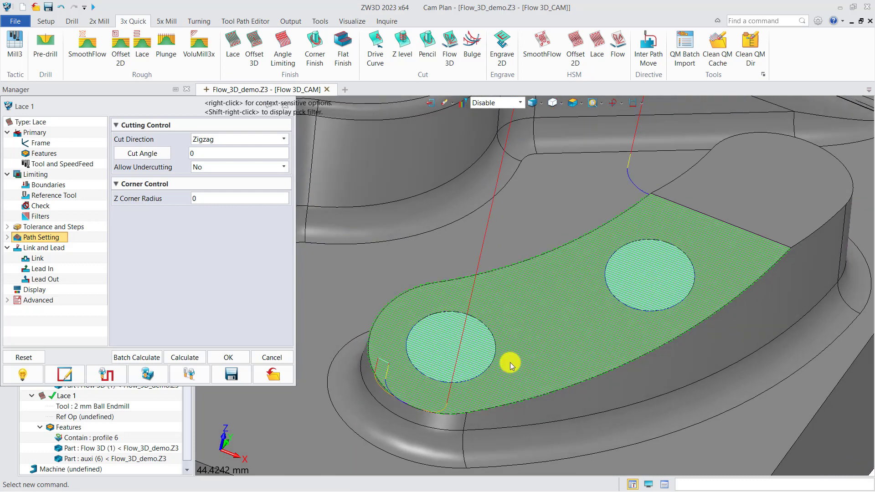
scroll(510, 339, "down", 2)
middle_click_drag(502, 311, 439, 310)
left_click_drag(178, 108, 171, 152)
left_click(278, 152)
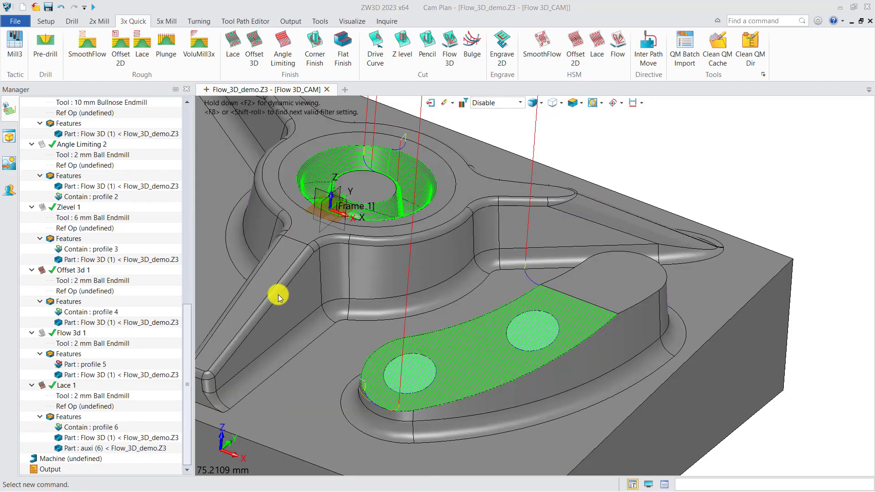
Create an Offset 3D finishing operation with a new Contain profile from the base outlines of the three bosses in the curved pocket
middle_click_drag(279, 297, 422, 370)
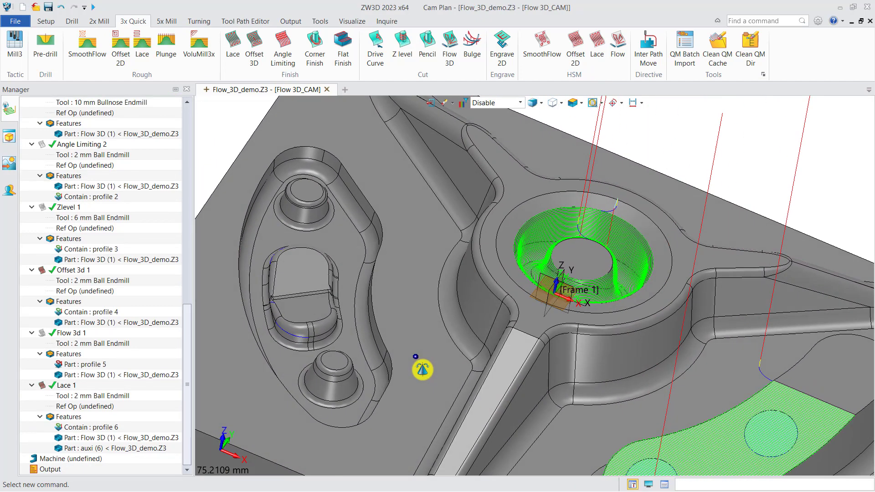
right_click_drag(423, 370, 418, 371)
middle_click_drag(400, 342, 447, 365)
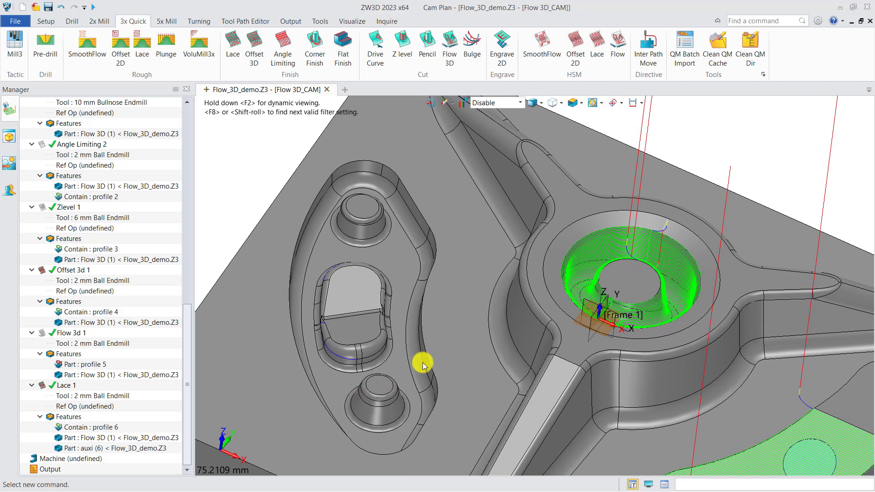
left_click(255, 47)
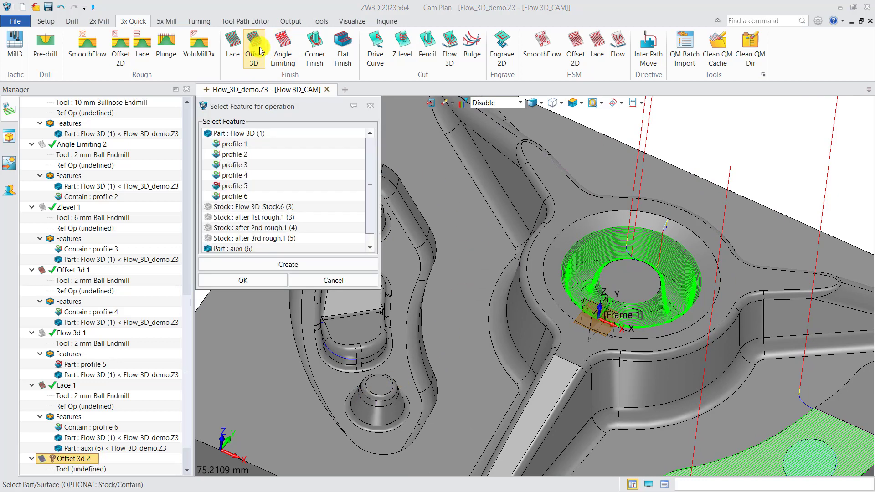
left_click(296, 269)
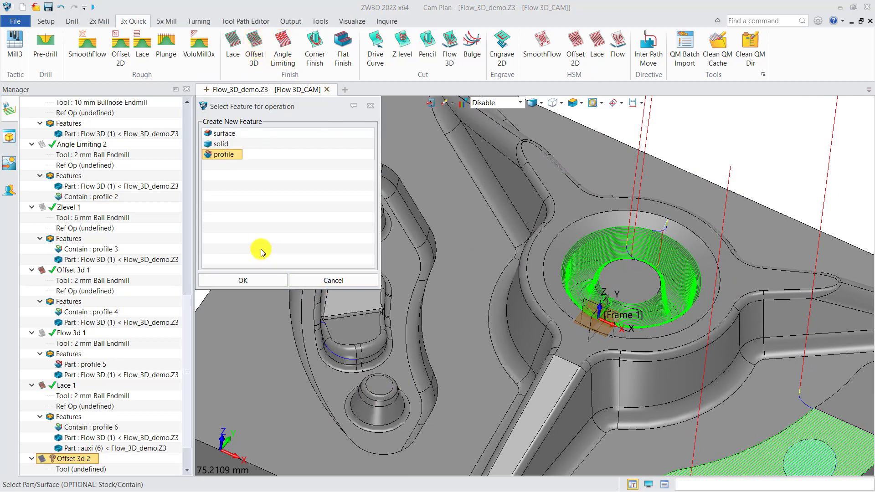
left_click(260, 279)
left_click(337, 265)
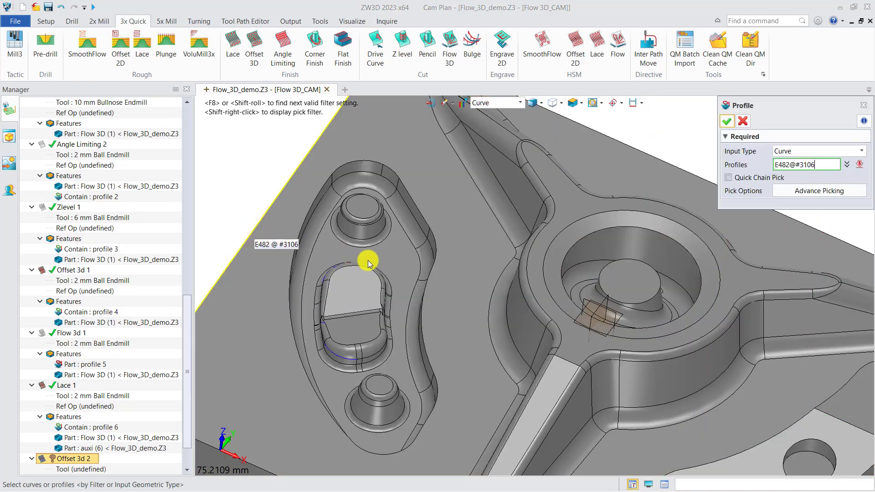
left_click(354, 243)
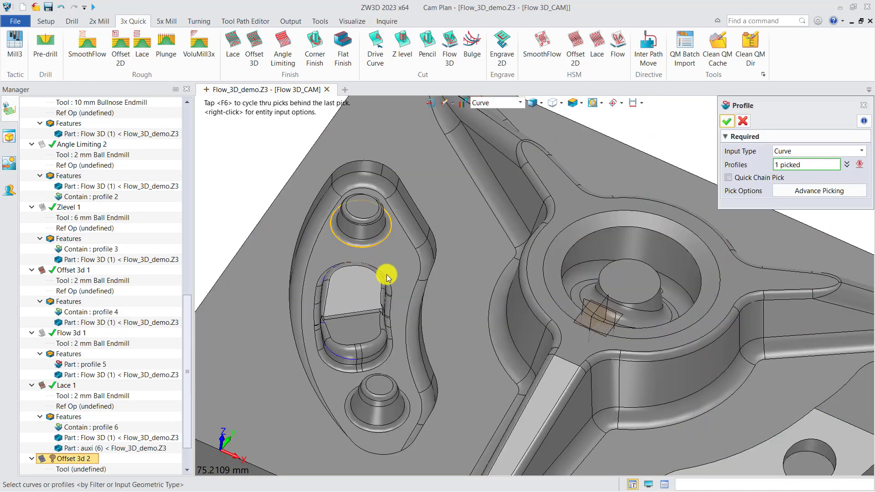
left_click(386, 363)
left_click(406, 423)
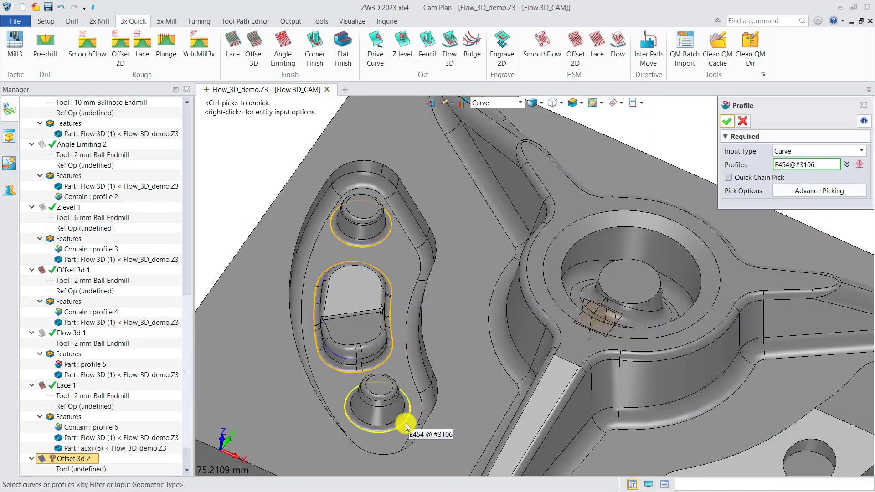
left_click(727, 121)
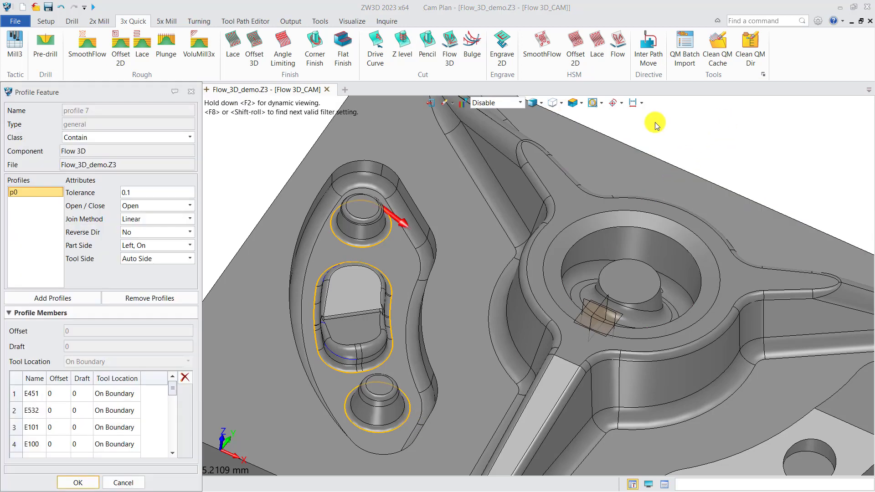
left_click(85, 482)
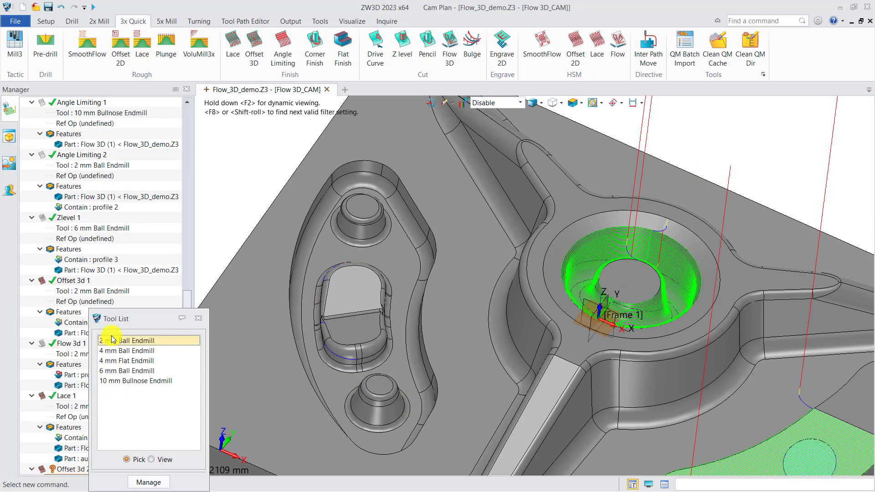
Assign the 2 mm Ball Endmill to Offset 3d 2 and add the Flow 3D part to its features
left_click(127, 341)
scroll(87, 356, "down", 2)
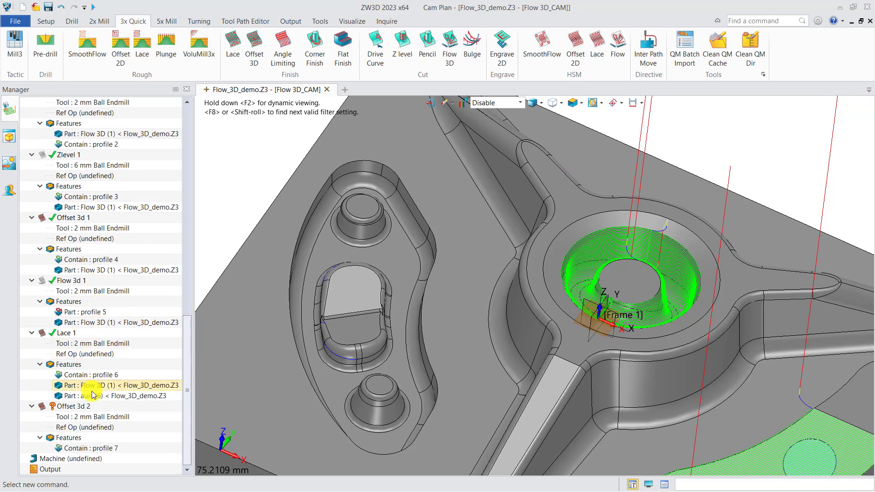
right_click(81, 439)
left_click(103, 445)
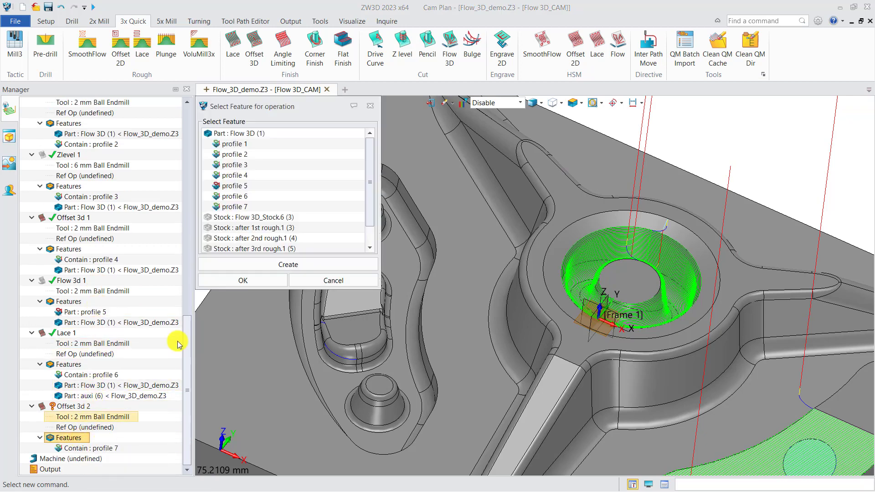
left_click(244, 133)
left_click(253, 286)
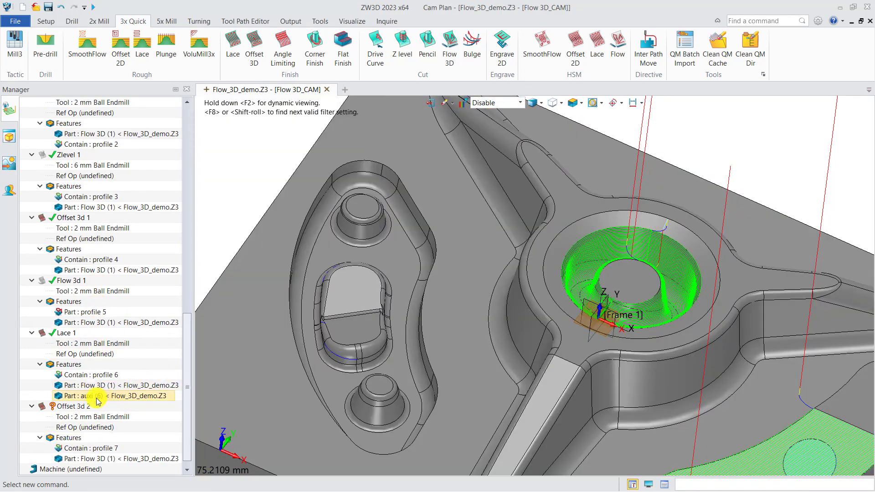
Calculate Offset 3d 2 and examine its toolpath on the pocket's central boss
right_click(69, 406)
left_click(116, 133)
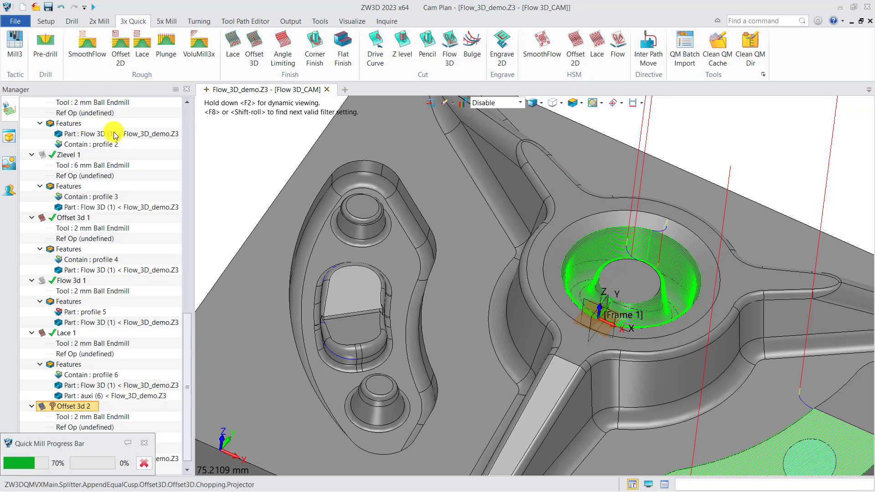
scroll(360, 345, "up", 5)
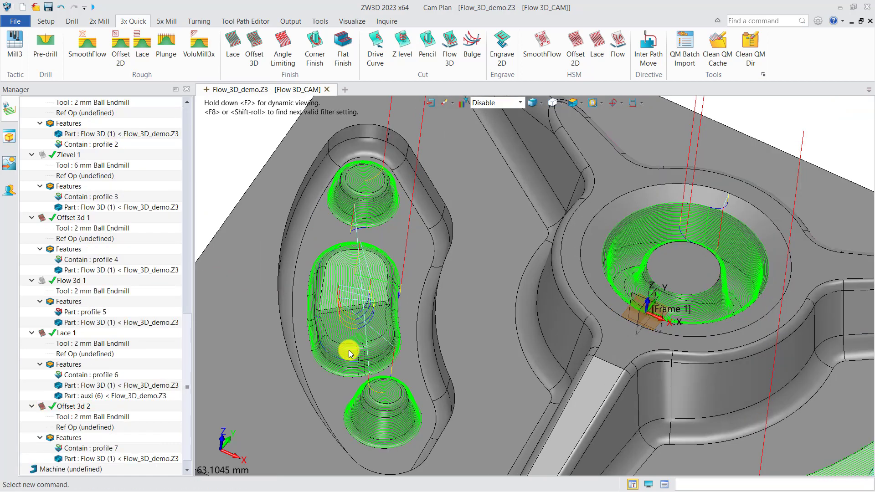
middle_click_drag(362, 344, 383, 350)
scroll(360, 321, "up", 2)
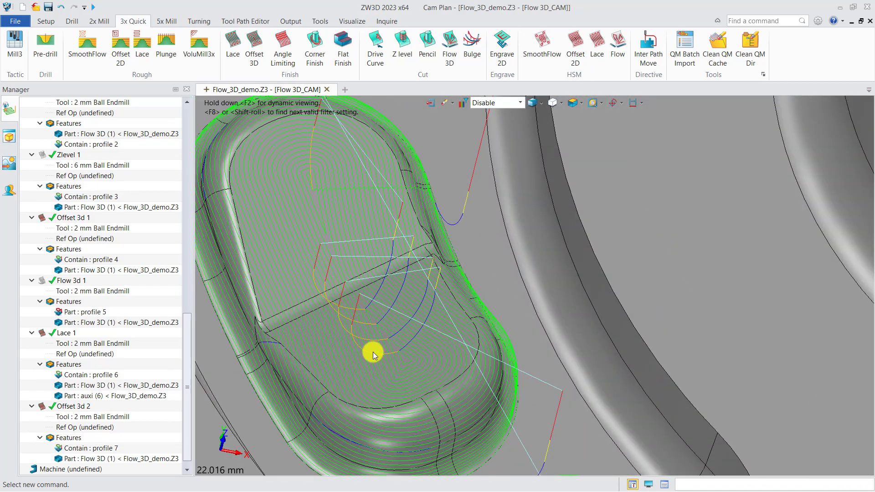
Set the stepover of Offset 3d 2 to Absolute with a value of 0.1
double_click(77, 406)
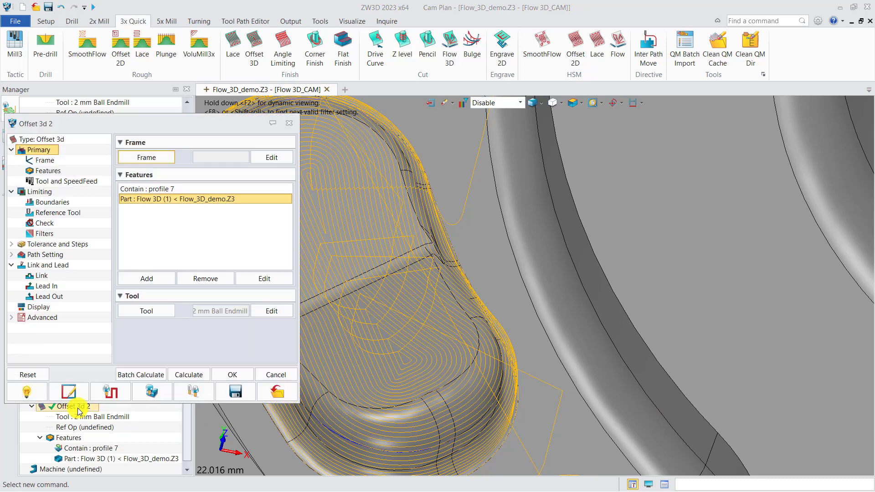
middle_click_drag(379, 359, 504, 315)
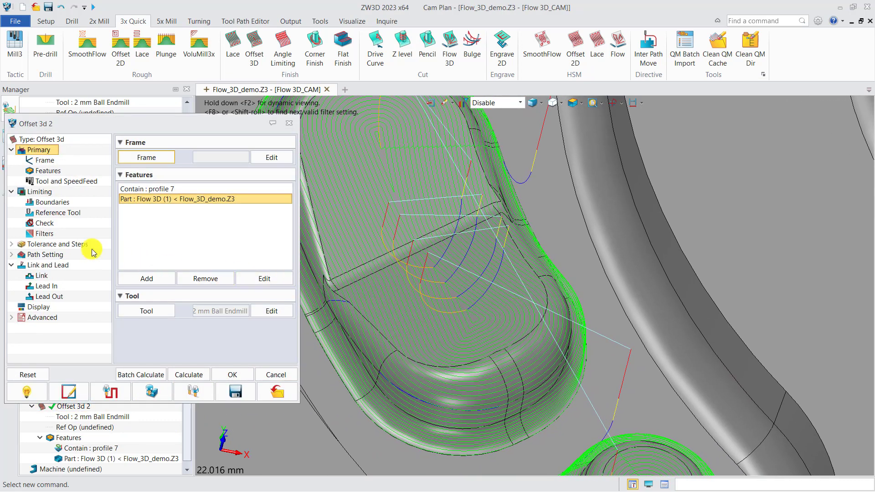
left_click(75, 246)
left_click(216, 203)
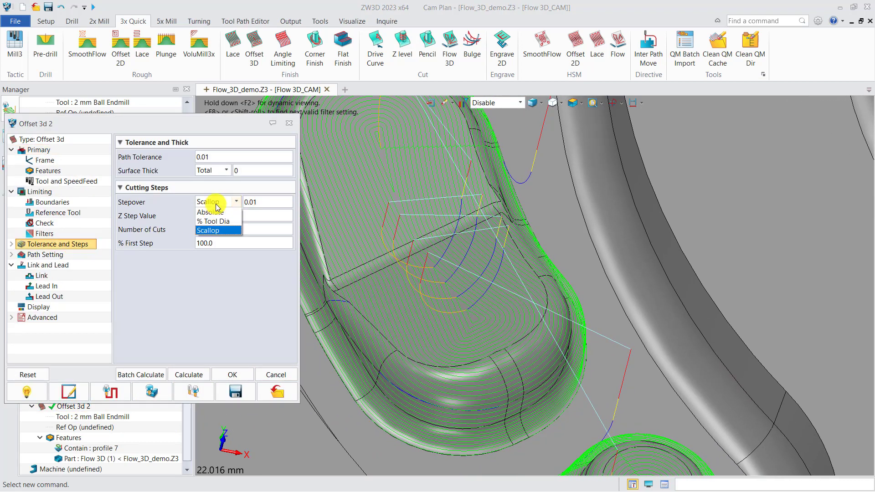
left_click(219, 212)
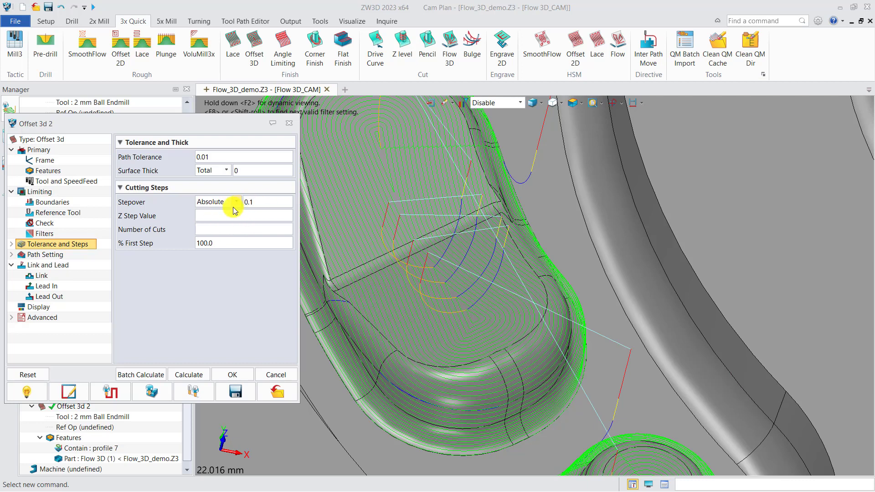
Set the short link limit of Offset 3d 2 to 1.5 and its short link type to On Surface
left_click(45, 276)
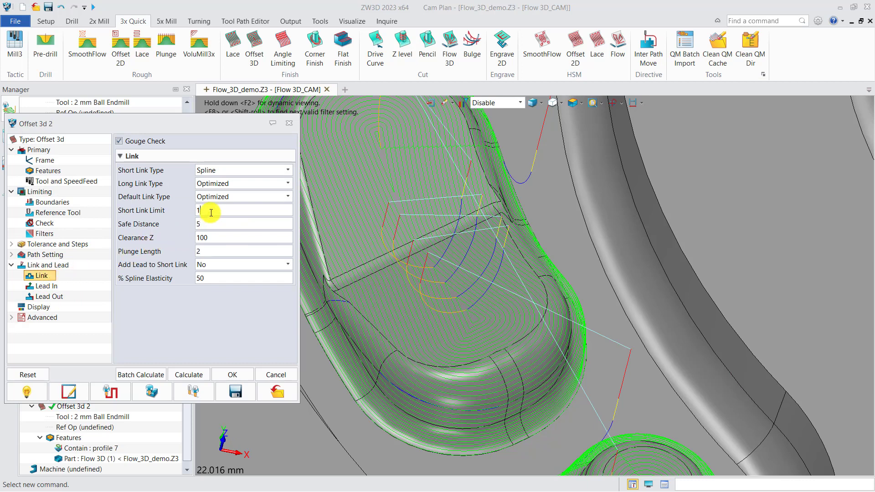
left_click(229, 172)
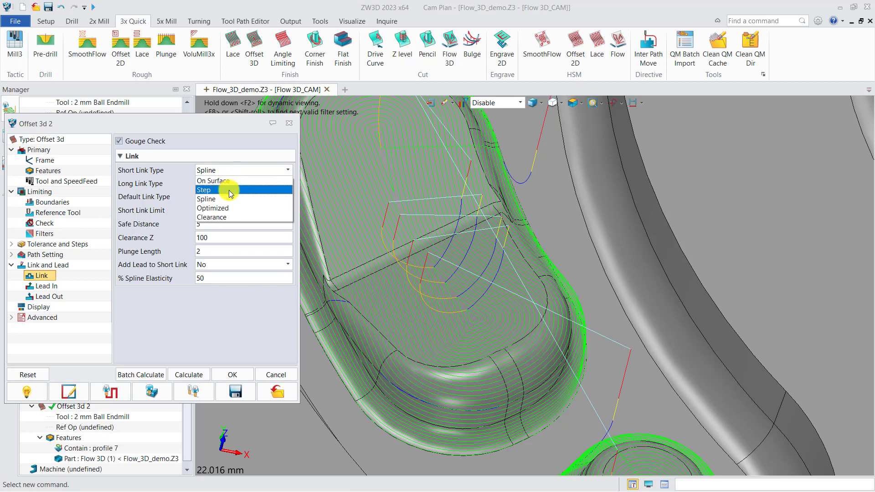
left_click(228, 183)
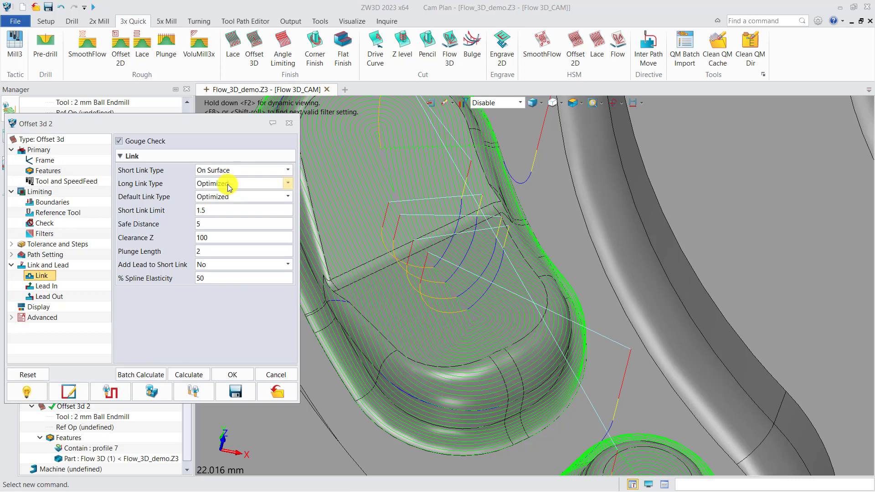
Recalculate Offset 3d 2, close its settings and examine the updated toolpath on the three pocket bosses
left_click(188, 375)
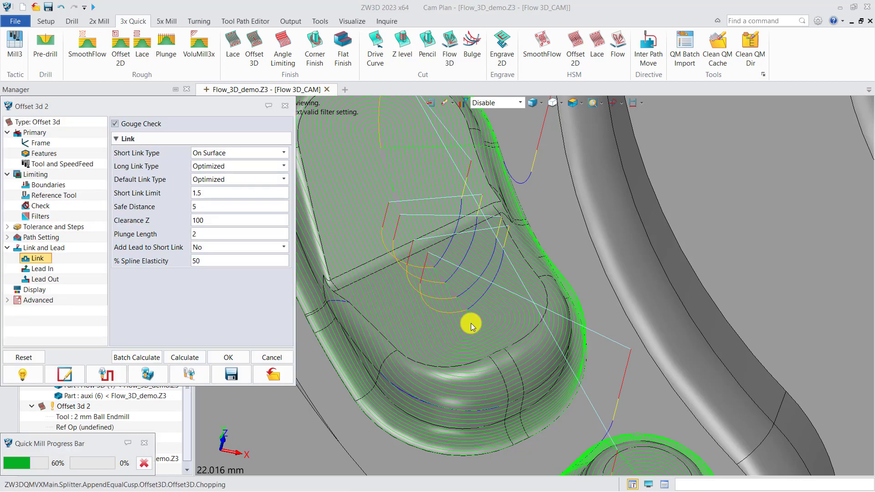
scroll(423, 303, "down", 3)
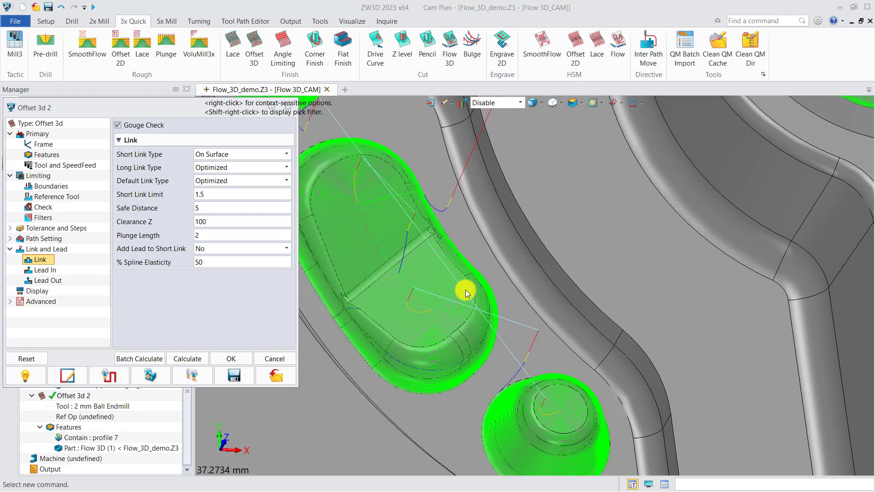
left_click(288, 109)
right_click_drag(525, 251, 500, 328)
scroll(481, 301, "down", 6)
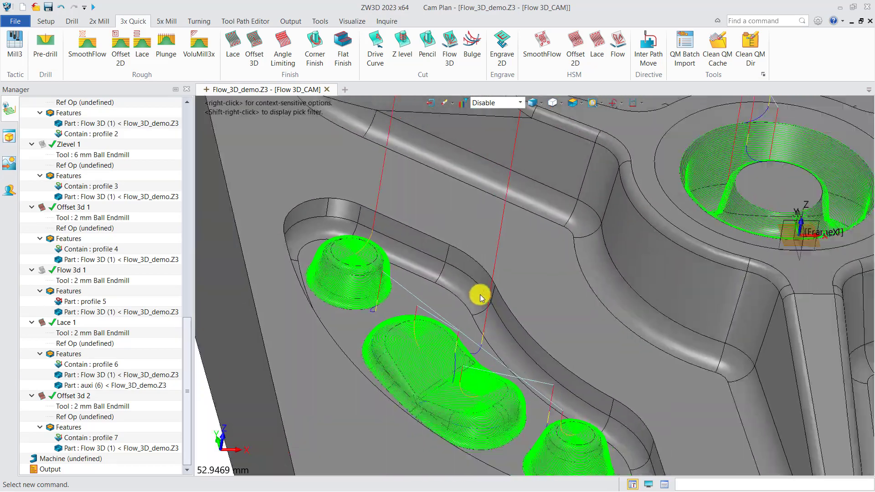
scroll(502, 319, "up", 5)
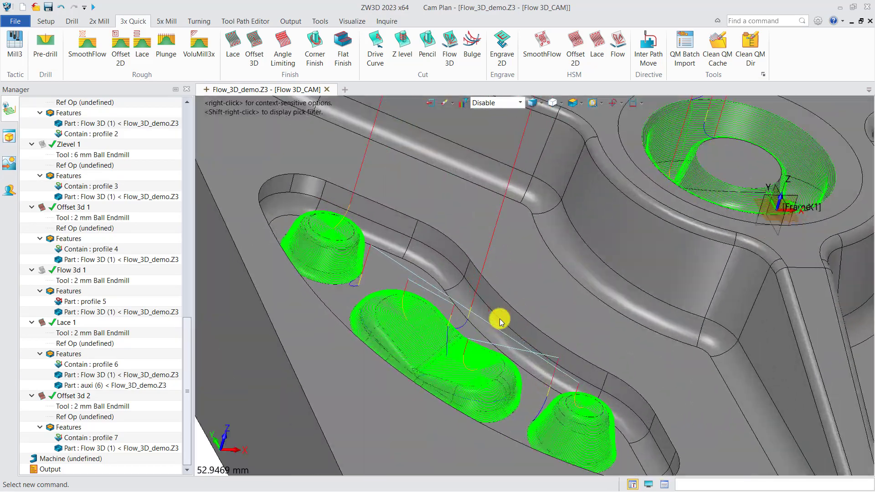
mouse_move(497, 321)
right_mouse_down()
mouse_move(483, 319)
mouse_move(493, 324)
right_mouse_up()
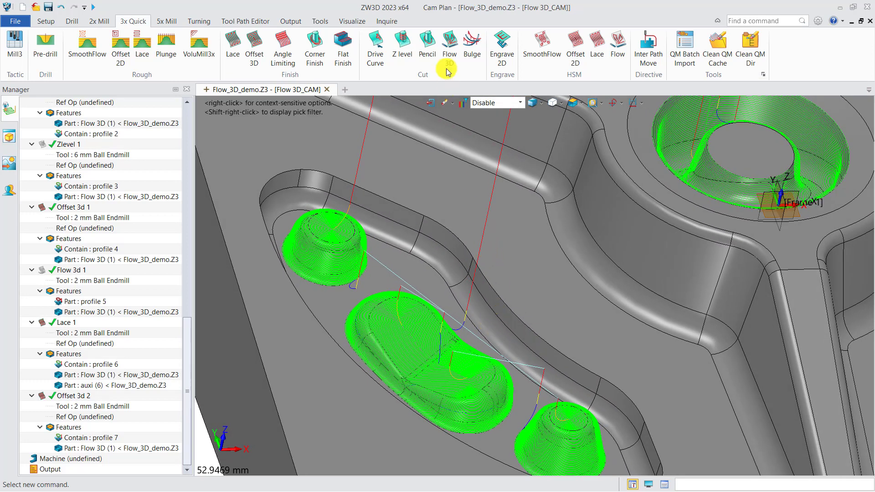
Start a Flow 3D cut operation with a new profile feature made from the pocket floor's outer edge loop
left_click(450, 54)
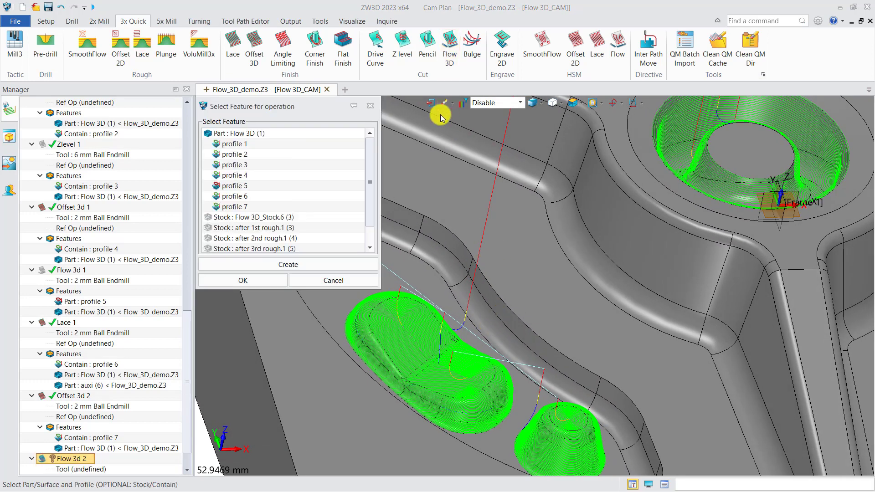
left_click(280, 266)
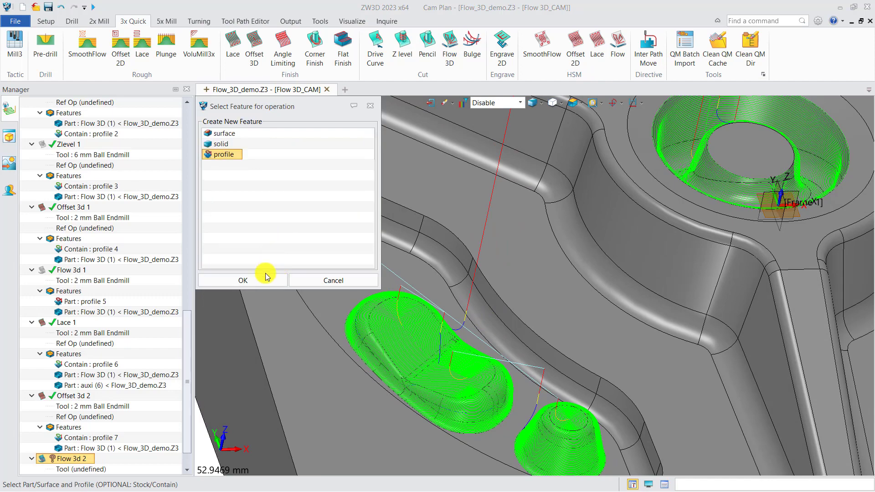
left_click(265, 278)
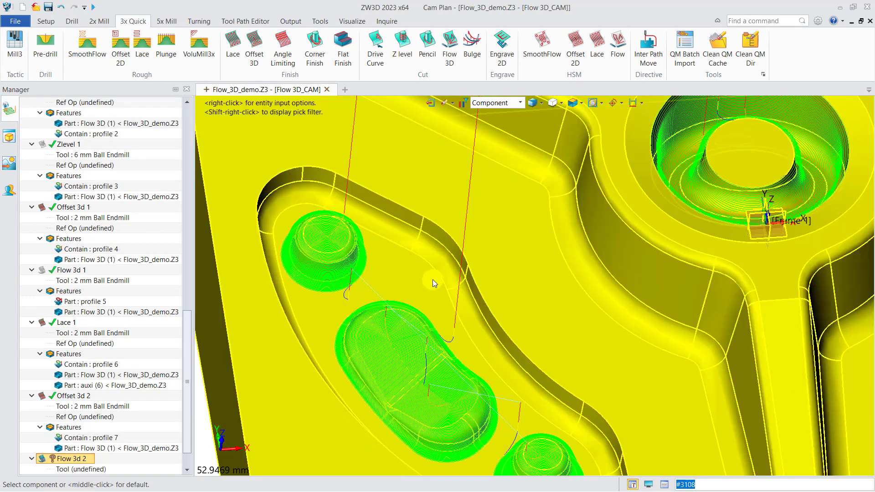
left_click(433, 280)
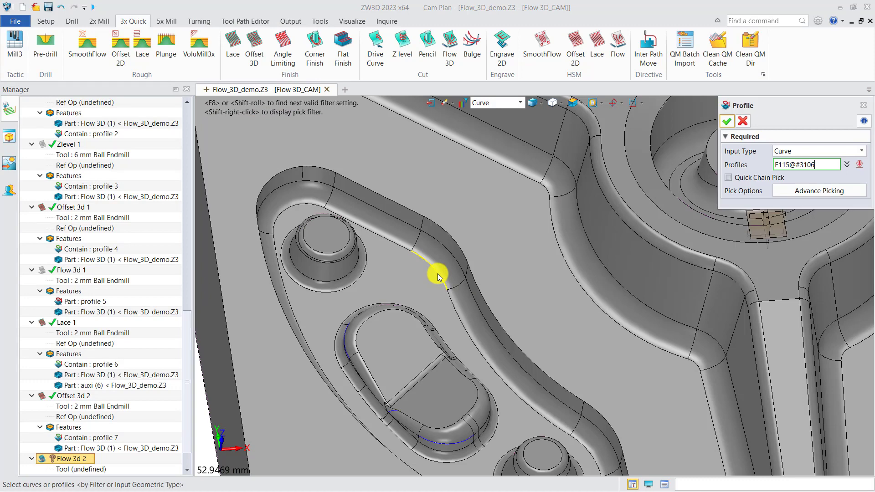
left_click(438, 276)
left_click(727, 121)
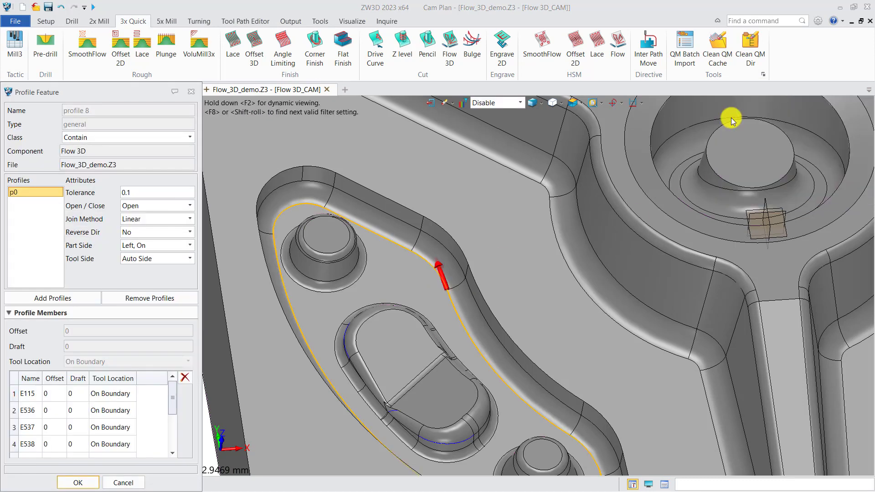
Add the pocket's upper rim as a second profile and set its Reverse Dir to Yes
left_click(77, 298)
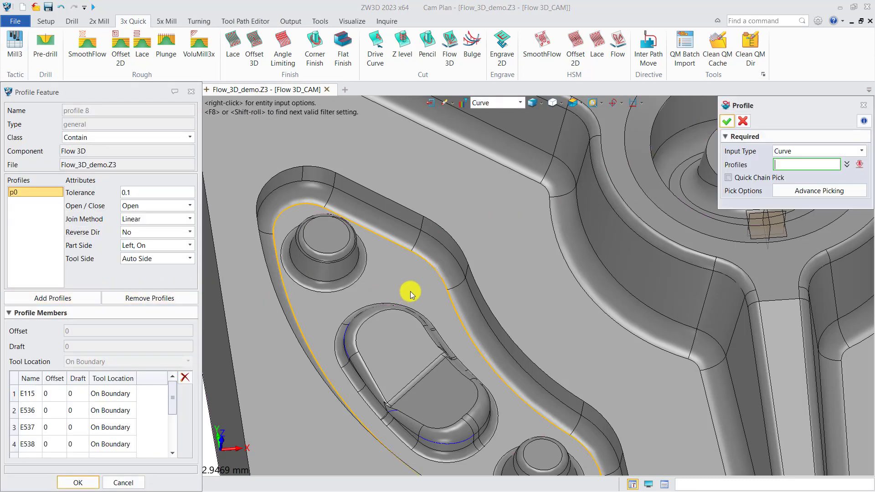
left_click(477, 278)
left_click(727, 121)
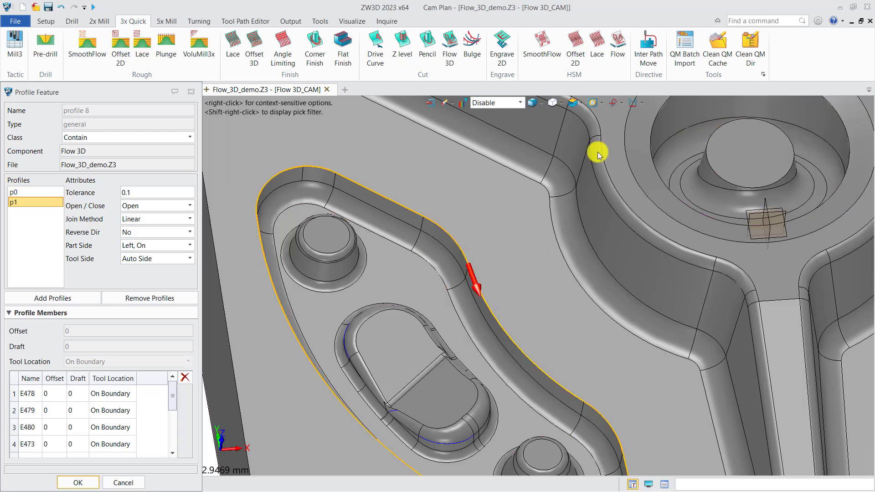
left_click(146, 236)
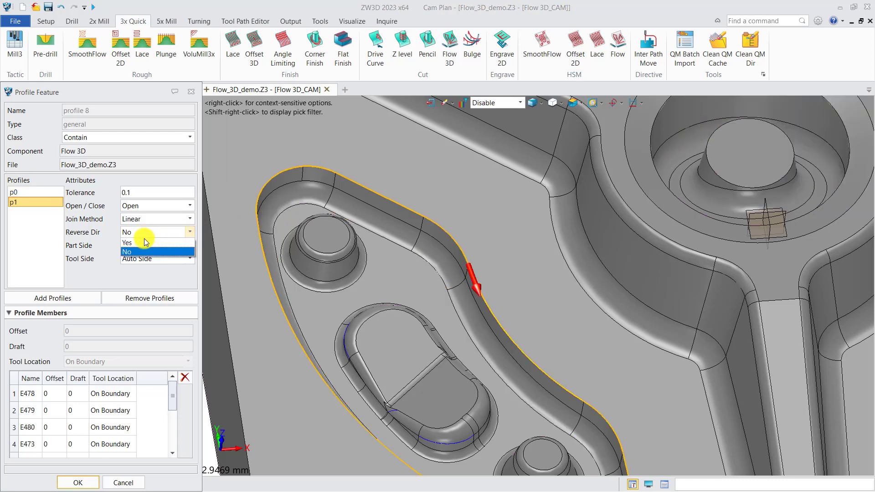
left_click(145, 249)
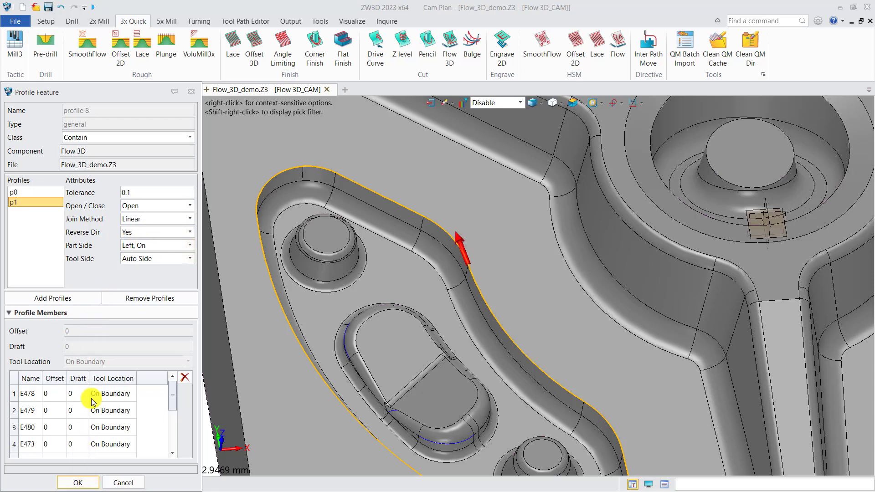
Set the class of the two-curve profile feature to Part and accept the feature
left_click(93, 138)
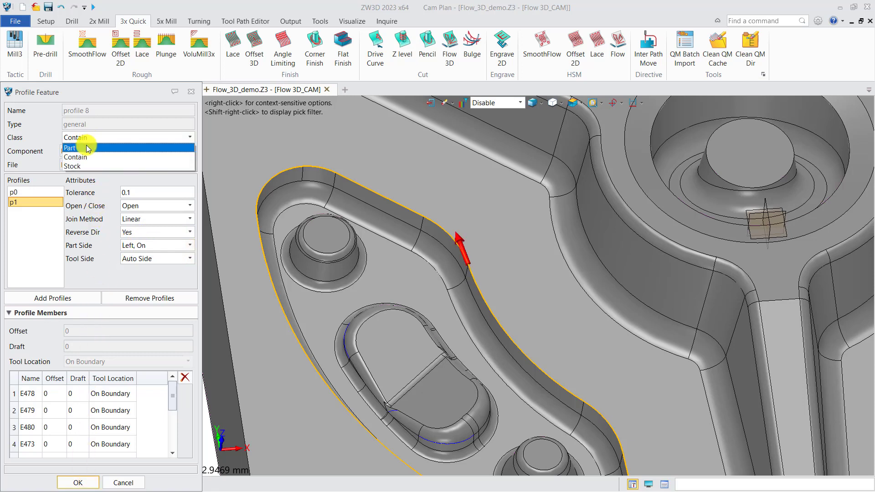
left_click(86, 151)
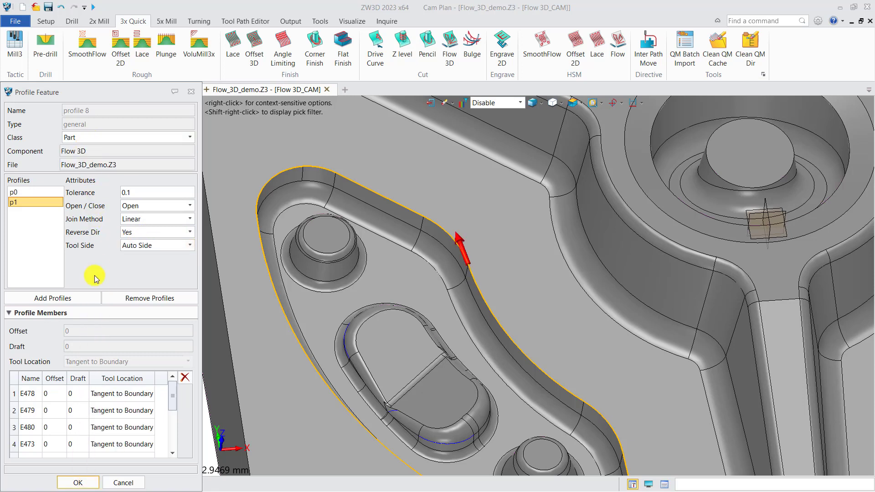
left_click(80, 483)
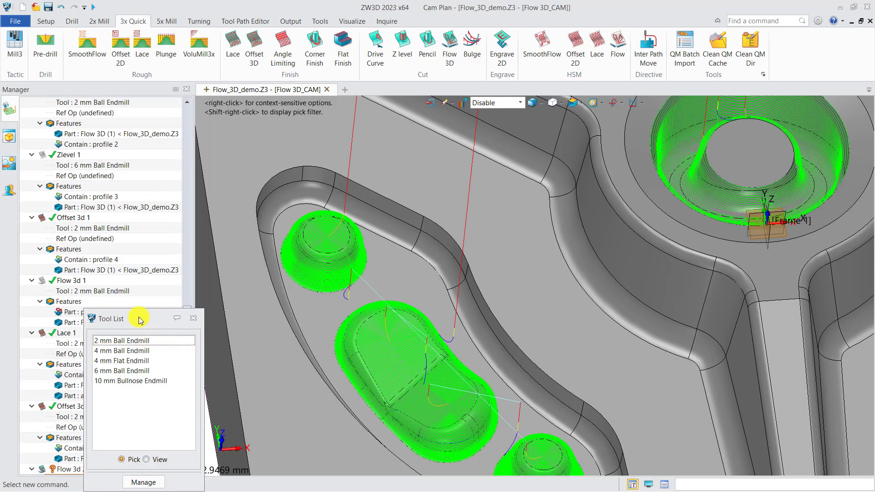
Assign the 2 mm Ball Endmill to Flow 3d 2 and add the Flow 3D part to its features
left_click_drag(139, 320, 169, 269)
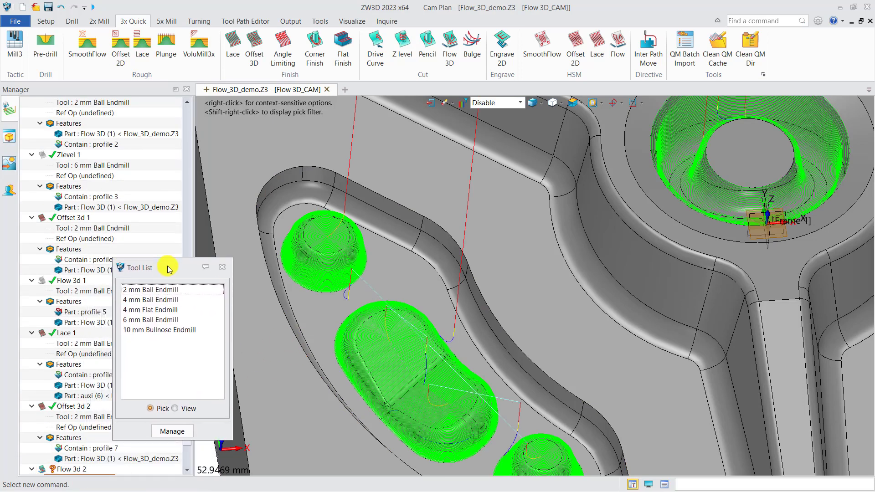
left_click(162, 292)
scroll(154, 306, "down", 3)
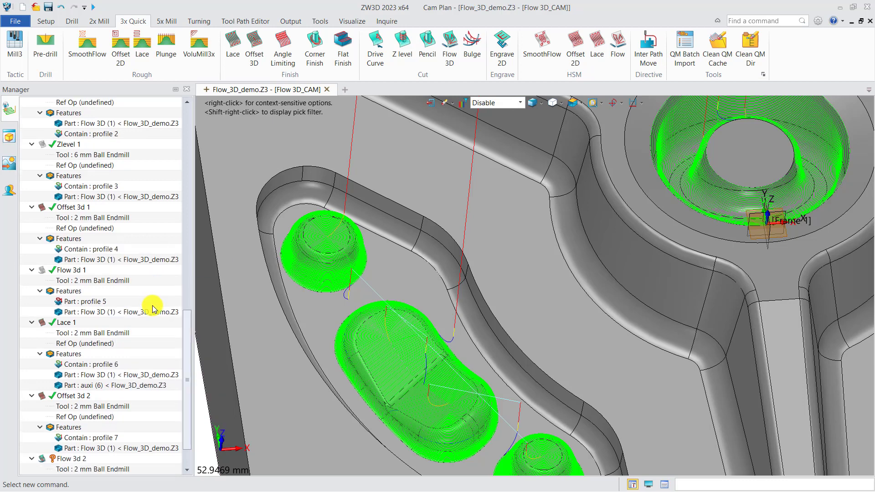
right_click(80, 441)
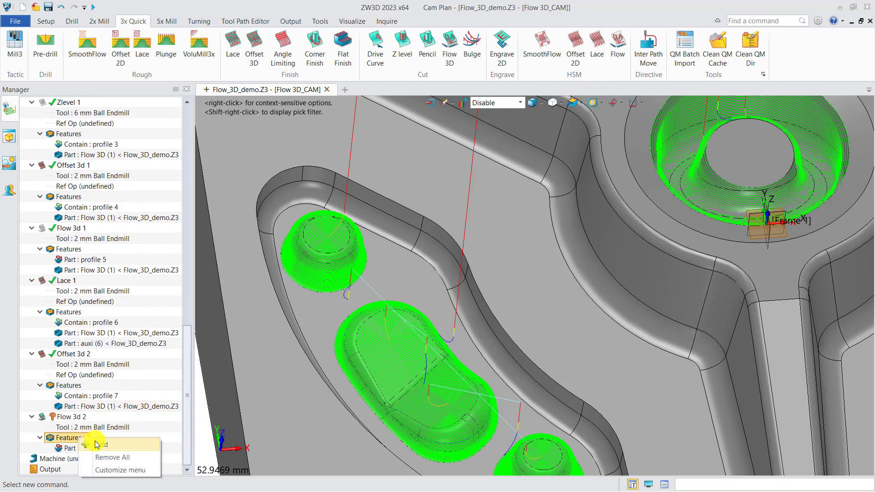
left_click(98, 445)
left_click(254, 134)
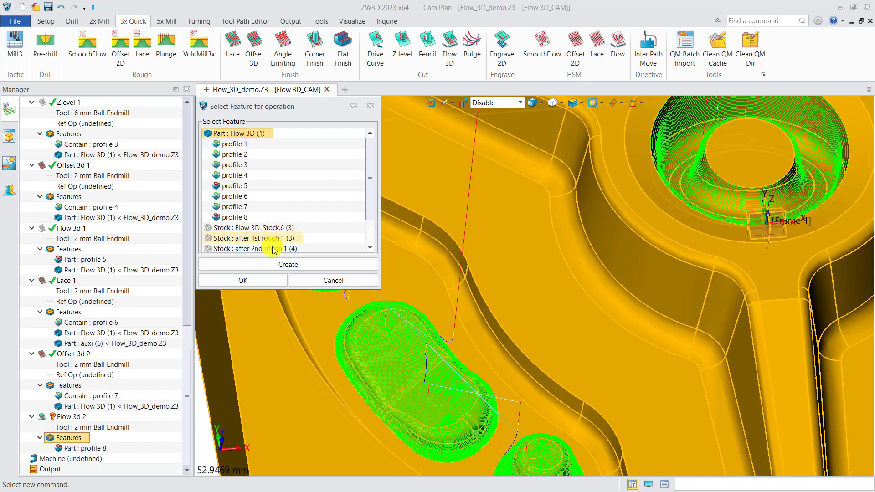
left_click(254, 280)
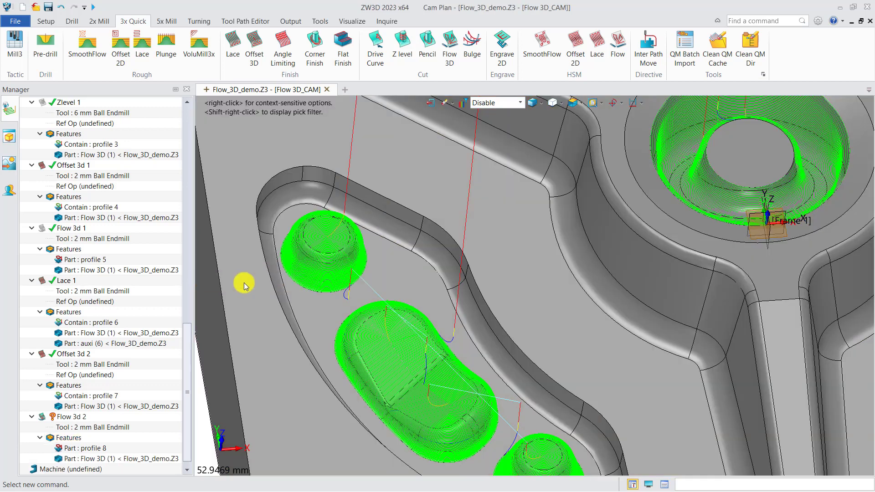
Calculate Flow 3d 2 and examine its toolpath along the pocket's side wall
right_click(66, 417)
left_click(111, 143)
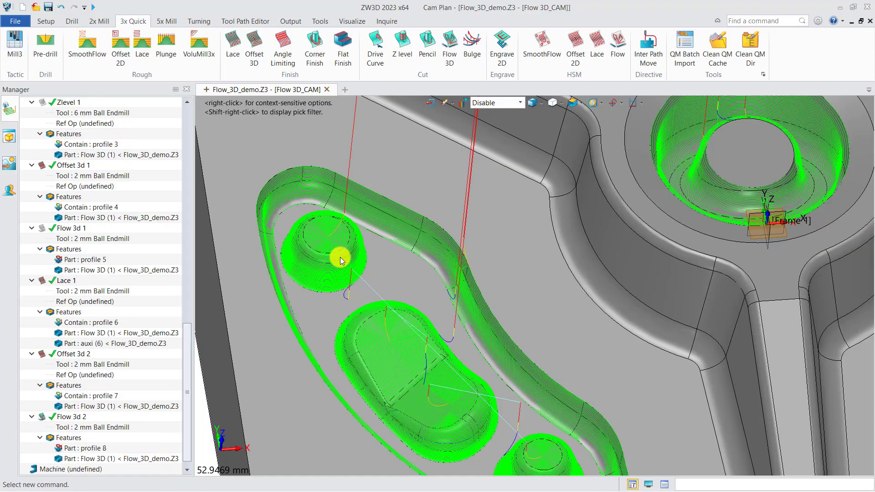
scroll(483, 319, "up", 3)
right_click_drag(506, 312, 482, 307)
scroll(483, 305, "down", 3)
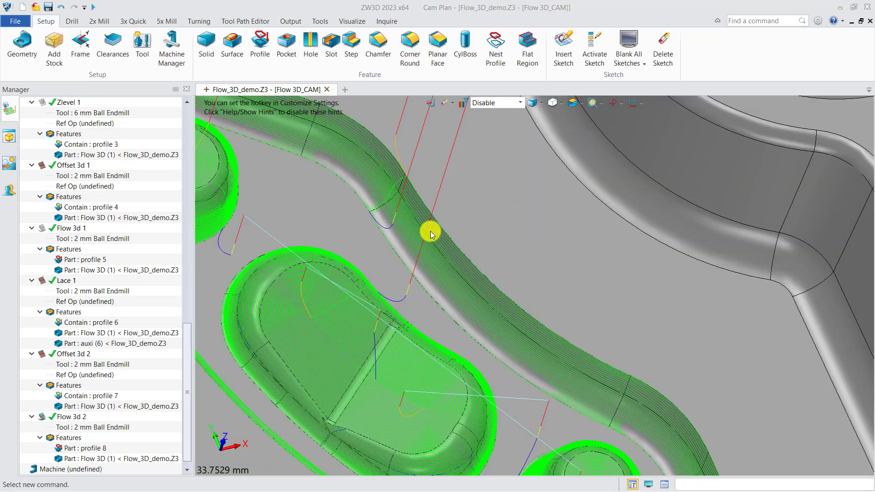
middle_click_drag(436, 255, 462, 218)
scroll(462, 226, "down", 2)
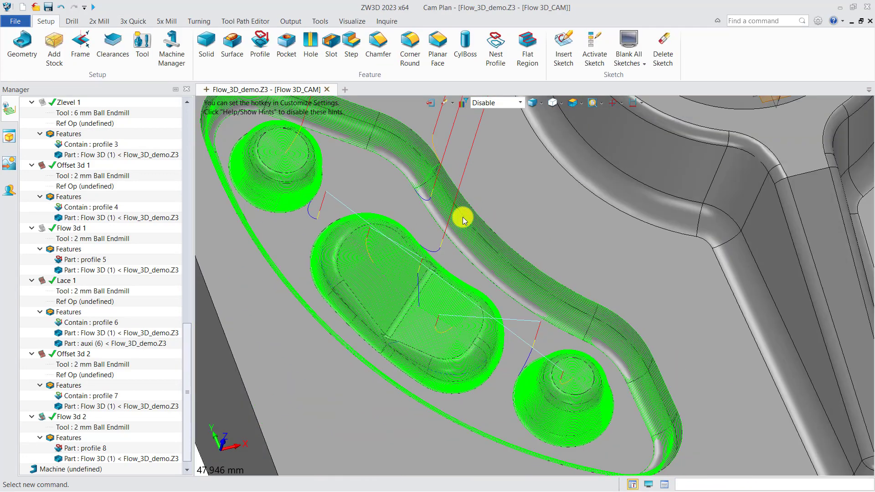
Set the pick filter to Face to highlight the pocket floor, and hide the Offset 3d 2 and Flow 3d 2 toolpaths
left_click(501, 106)
left_click(490, 122)
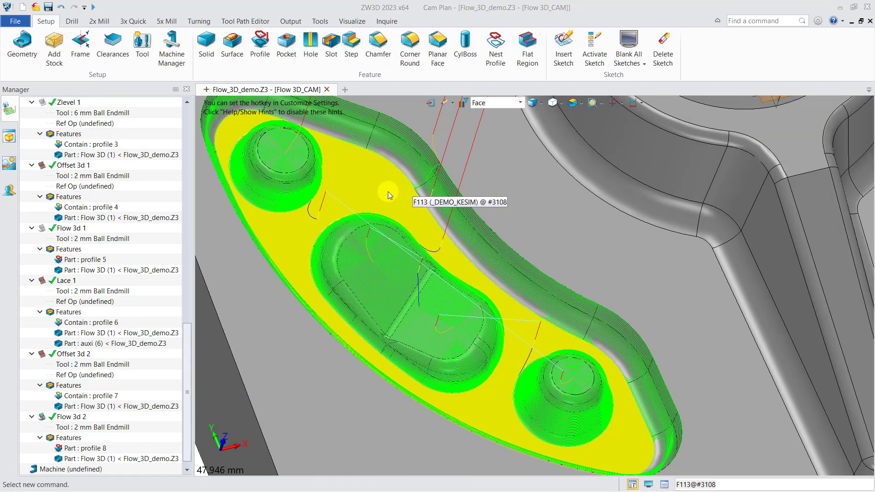
scroll(548, 229, "down", 2)
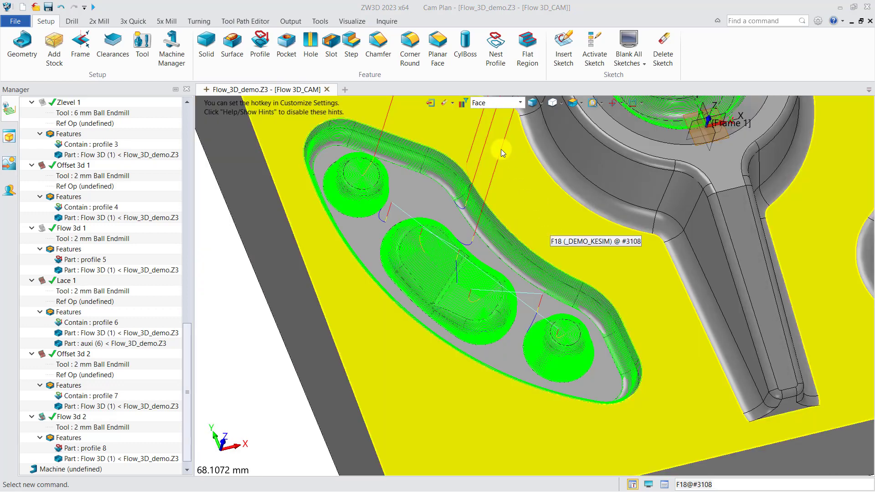
left_click(41, 417)
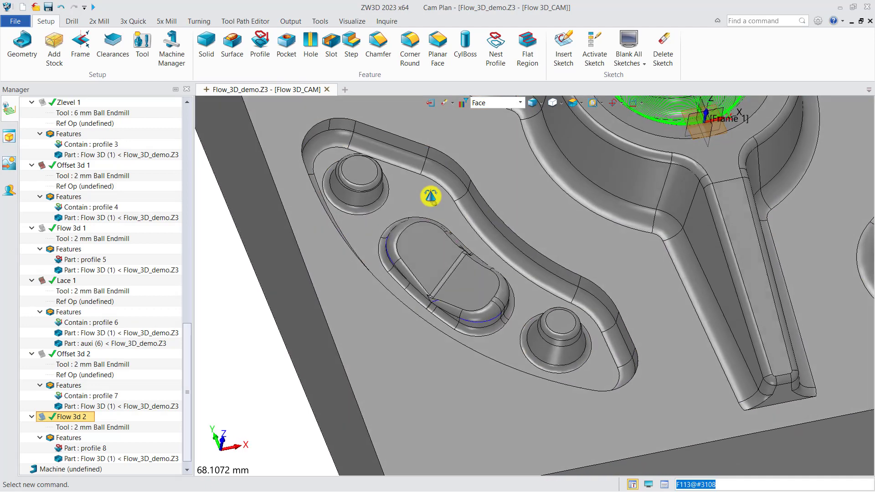
Start a Lace finishing operation with a new profile feature and select the pocket floor's outer edge loop for it
left_click(133, 21)
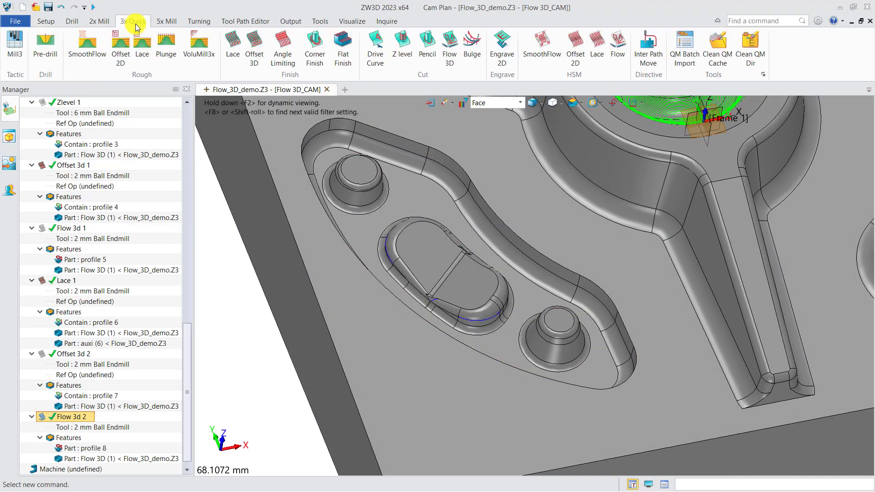
left_click(237, 46)
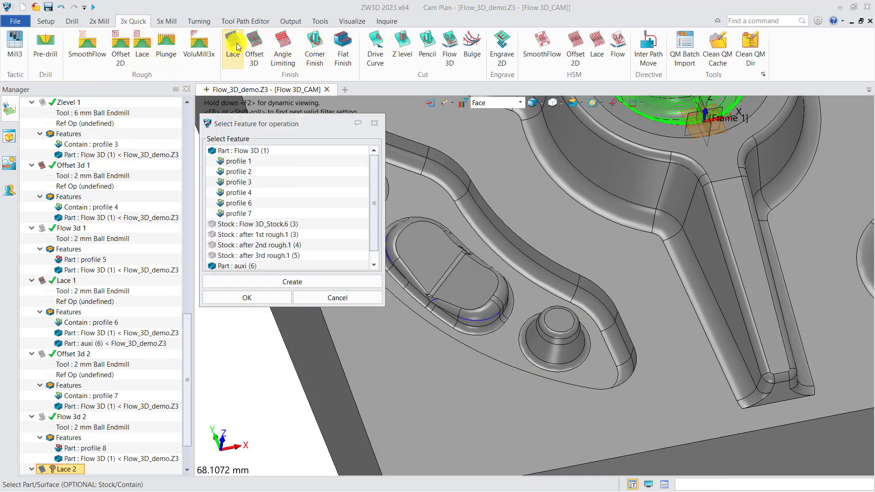
left_click(271, 282)
left_click(251, 298)
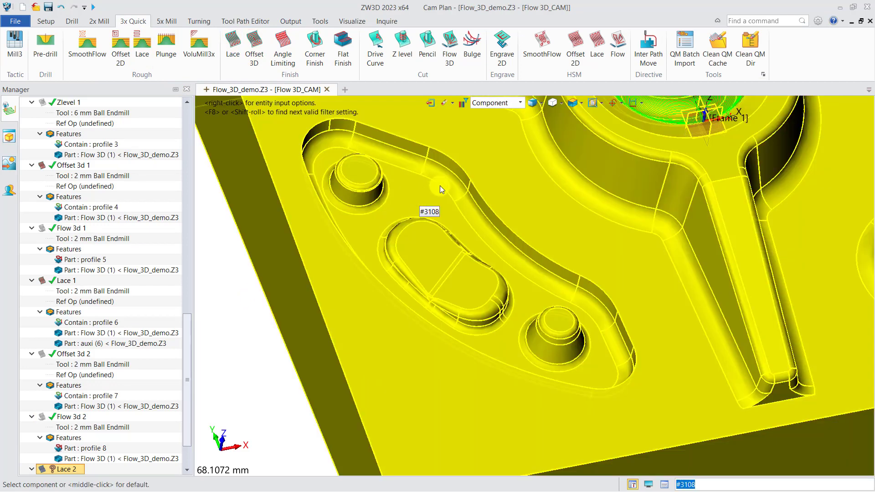
left_click(441, 187)
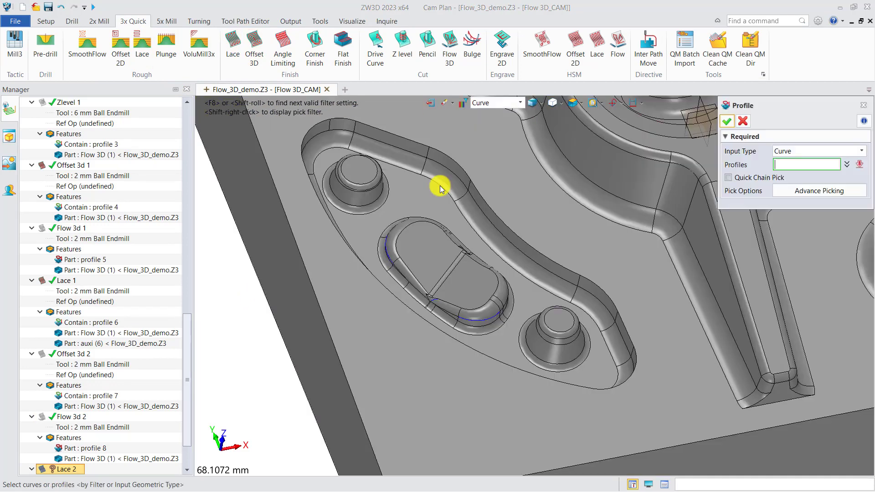
left_click(440, 187)
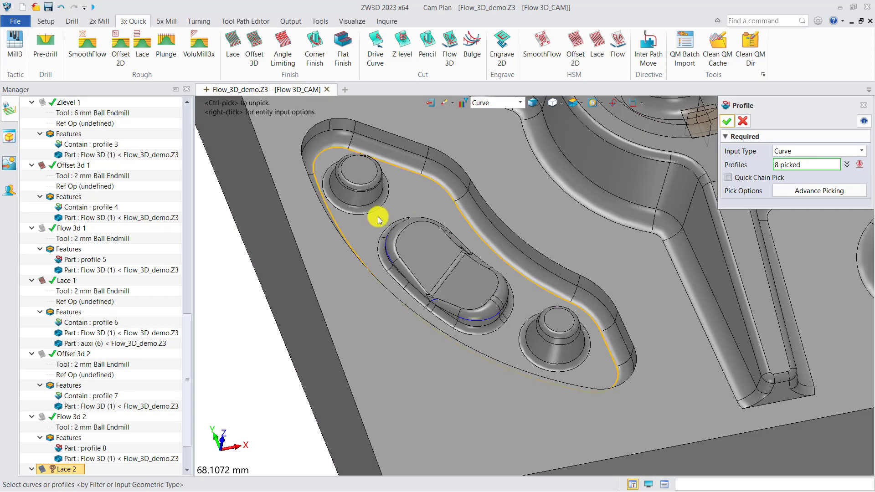
Add the base edge loops of the three pocket bosses to the profile selection
scroll(374, 217, "up", 1)
left_click(389, 274)
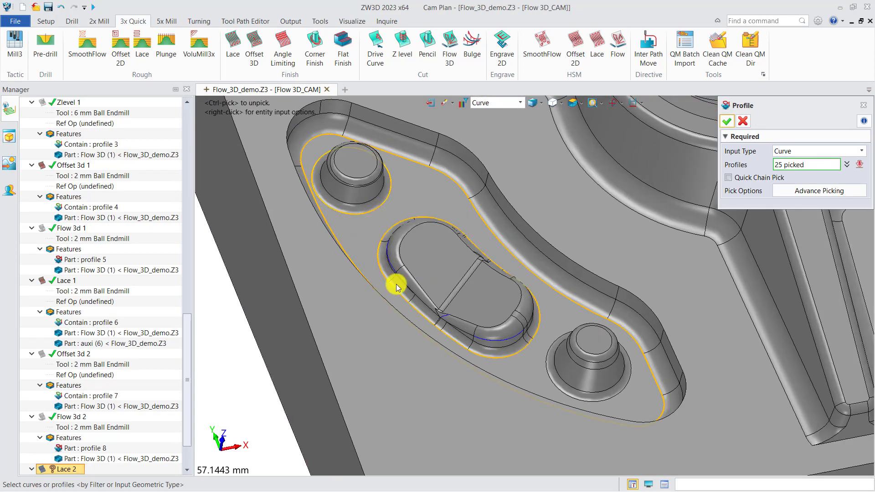
left_click(547, 372)
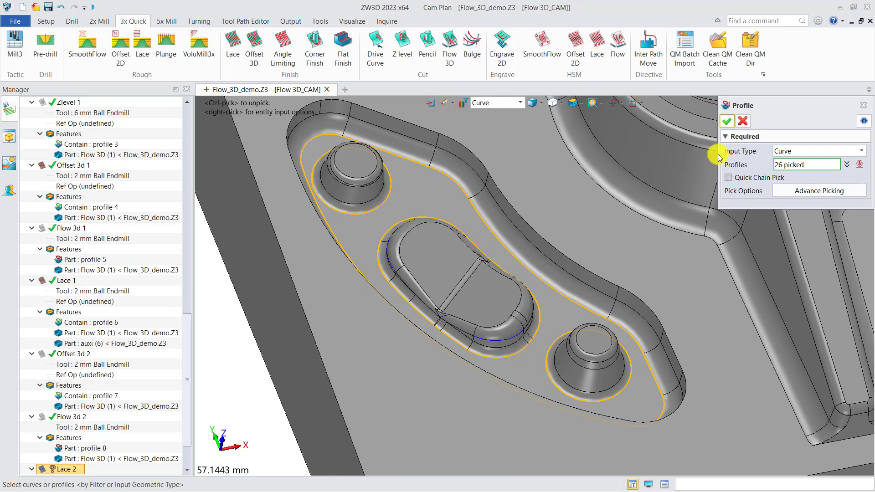
Accept the pocket floor and boss loops as a Contain profile, and assign the 2 mm Ball Endmill to Lace 2
left_click(728, 121)
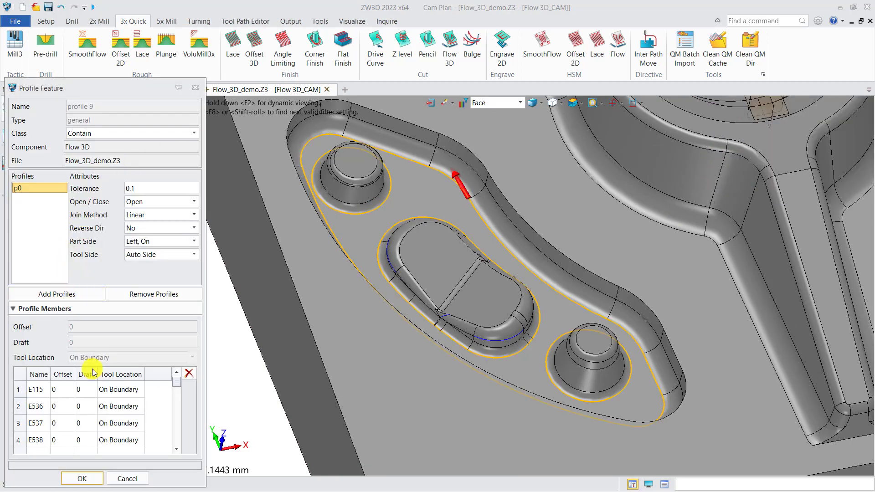
left_click(91, 481)
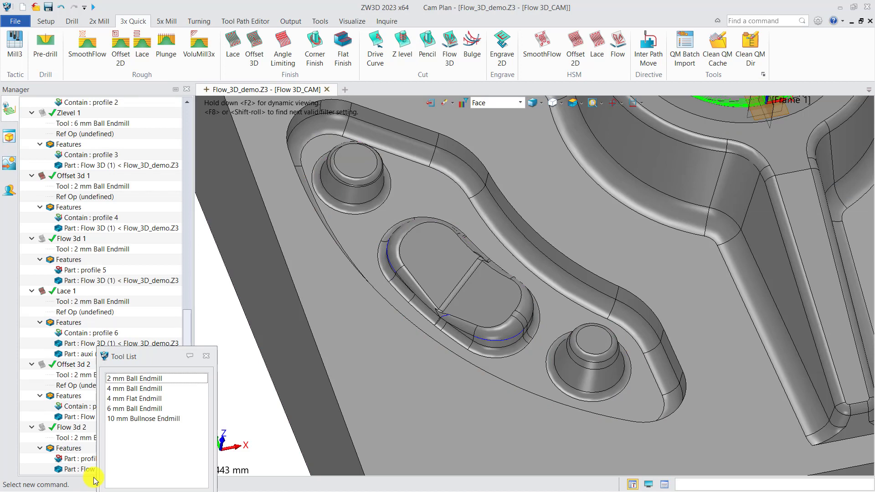
double_click(165, 378)
scroll(142, 373, "down", 1)
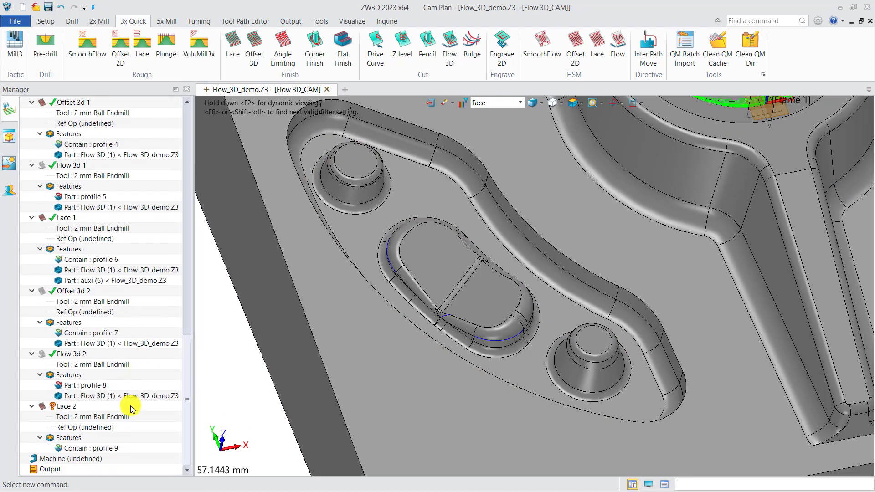
Add the Flow 3D part to the features of Lace 2
right_click(75, 438)
left_click(93, 447)
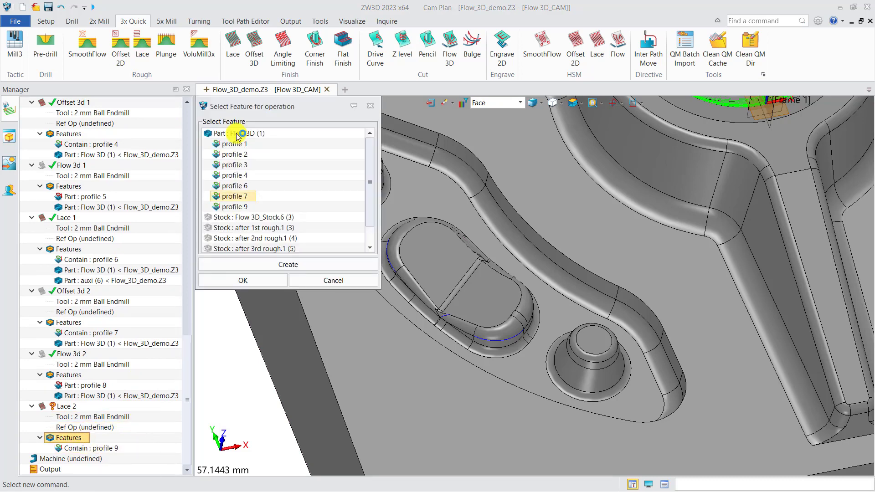
left_click(242, 133)
left_click(247, 281)
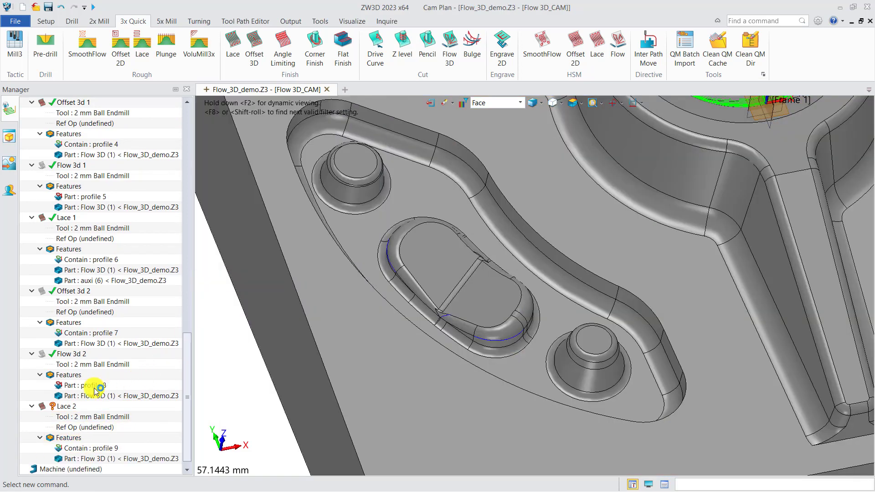
Calculate Lace 2 and examine its toolpath on the pocket floor
right_click(76, 405)
left_click(116, 142)
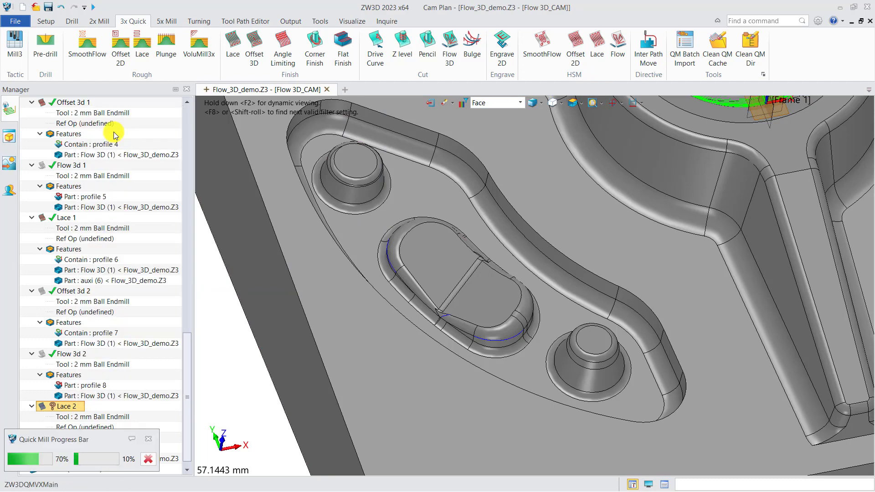
scroll(363, 210, "up", 5)
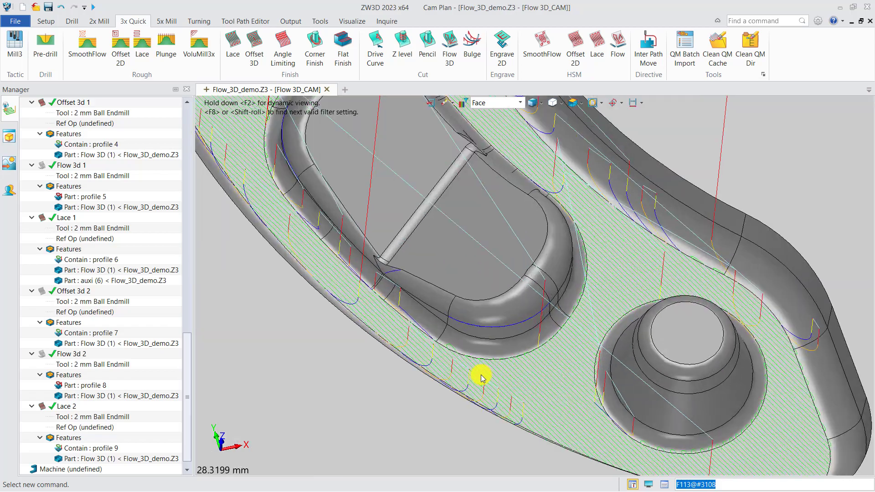
scroll(465, 364, "up", 4)
middle_click_drag(447, 352, 443, 340)
right_click_drag(442, 340, 446, 343)
scroll(447, 344, "down", 5)
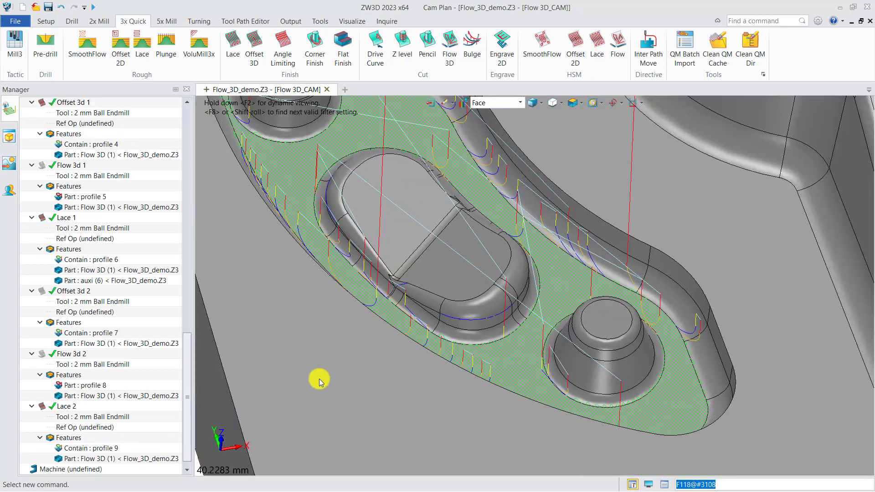
Review Lace 2's path settings and set its short link type to On Surface
double_click(79, 407)
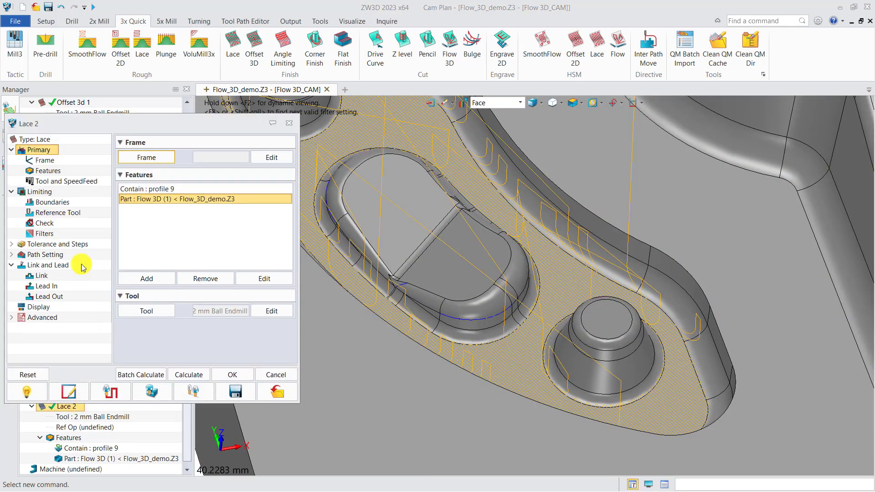
left_click(57, 255)
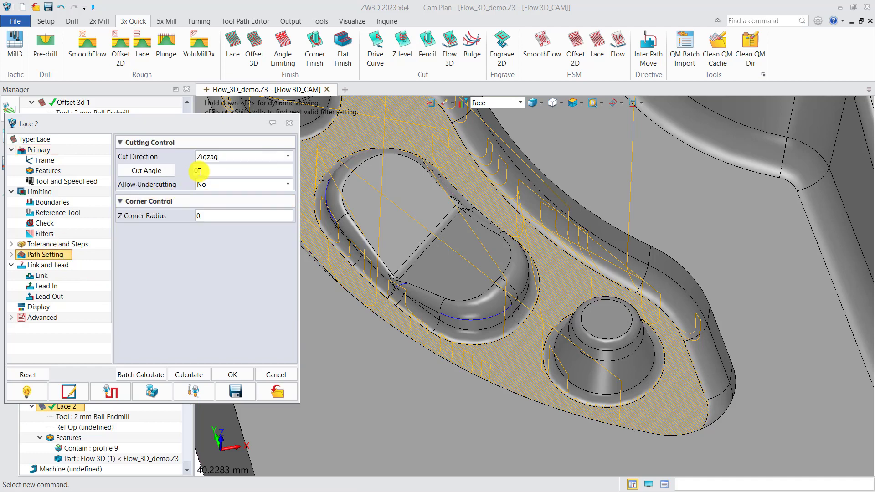
left_click(43, 275)
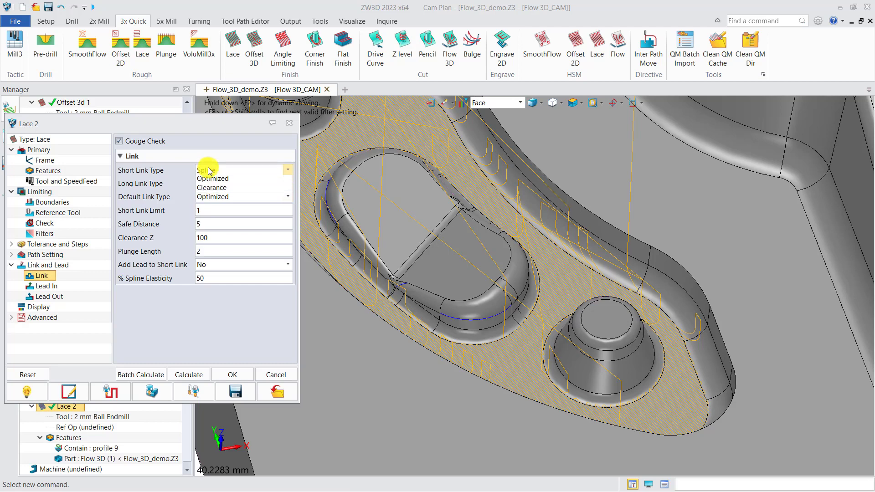
left_click(288, 170)
left_click(222, 180)
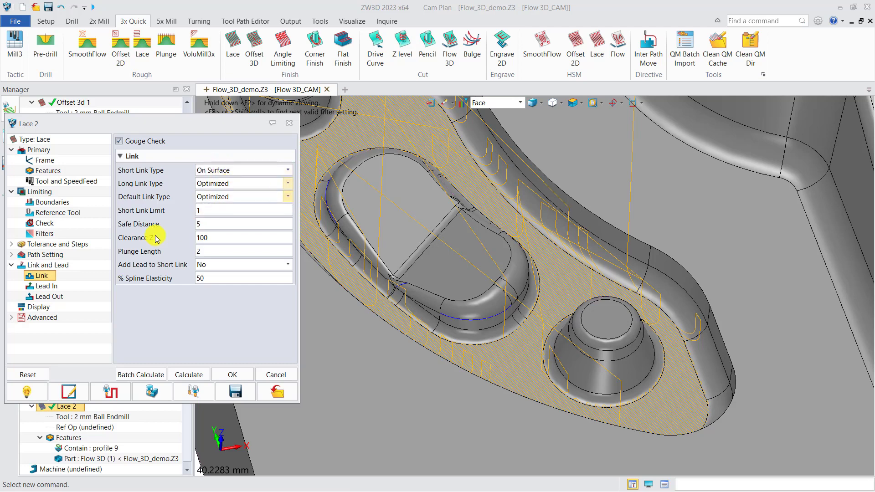
Set Lace 2's stepover to Absolute 0.2, recalculate it, and examine the toolpath at the pocket's rounded end
left_click(87, 244)
left_click(227, 206)
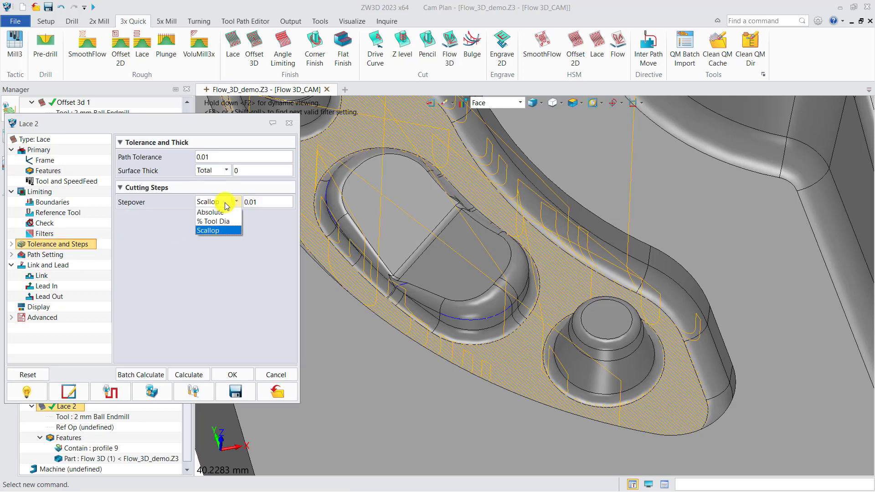
left_click(212, 212)
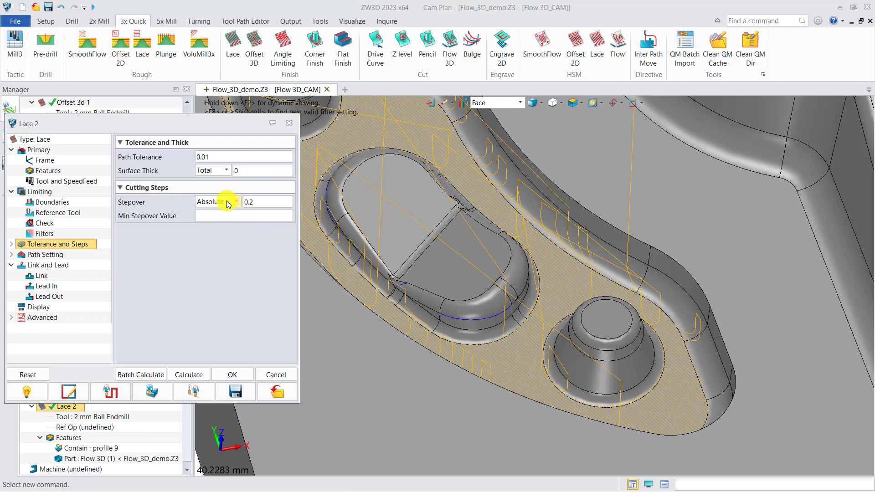
left_click(186, 375)
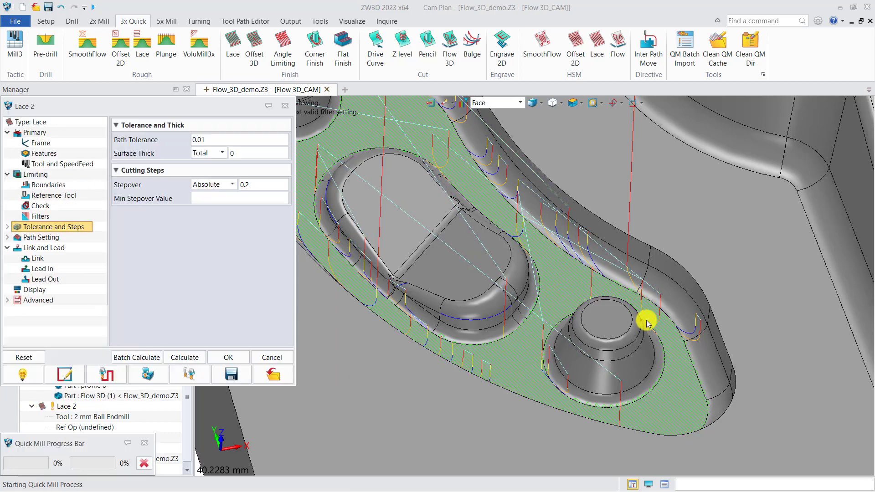
scroll(570, 307, "down", 2)
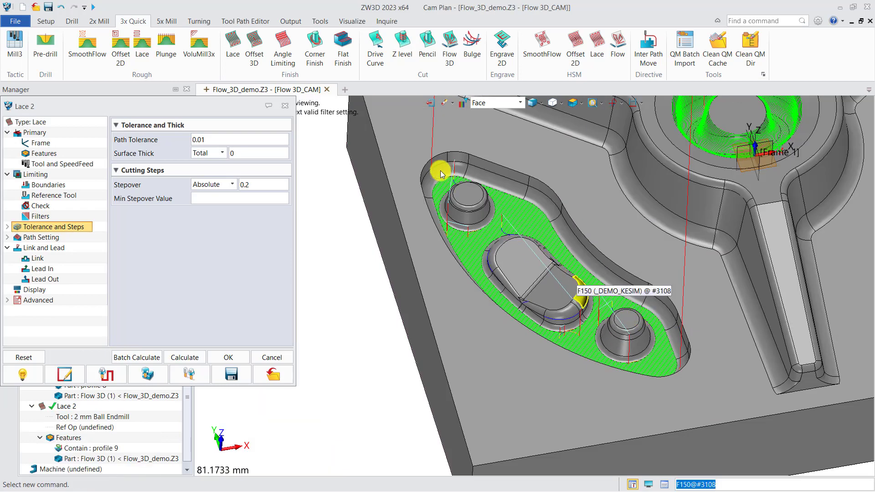
scroll(428, 185, "up", 4)
scroll(455, 216, "up", 5)
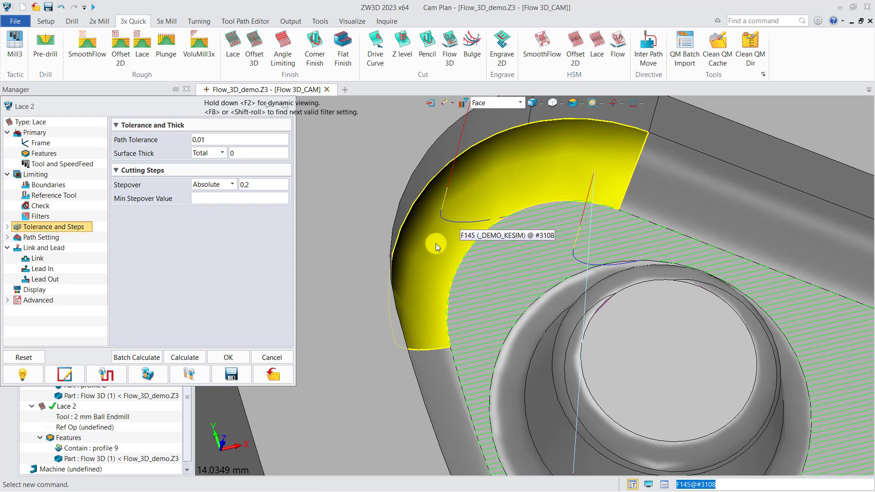
Set Lace 2's first engage arc radius to 2 and recalculate the toolpath
left_click(49, 270)
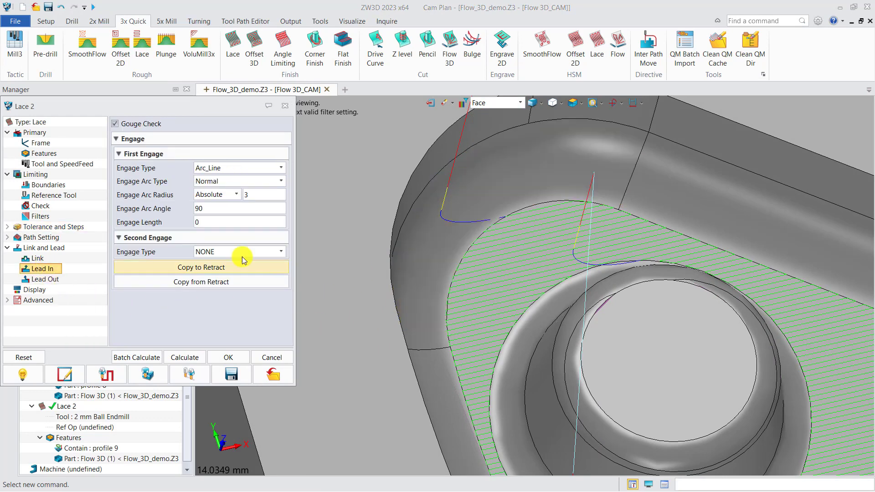
type("2")
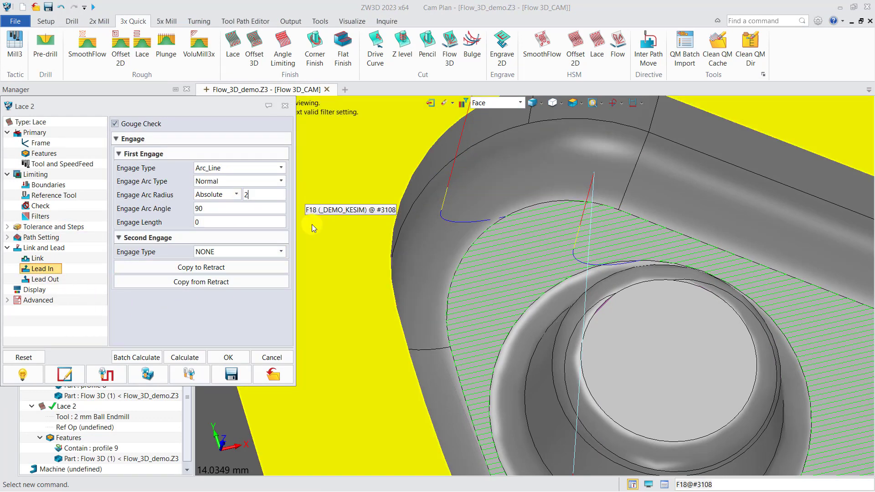
left_click(194, 359)
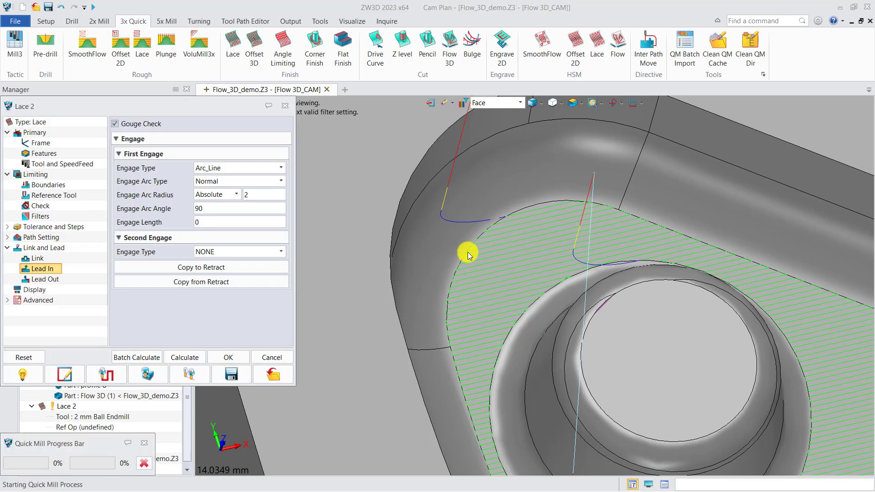
scroll(510, 257, "down", 3)
mouse_move(511, 257)
right_mouse_down()
mouse_move(520, 269)
mouse_move(511, 258)
right_mouse_up()
Copy Lace 2's engage settings to the retract, recalculate, and inspect the resulting toolpath around the bosses
left_click(220, 271)
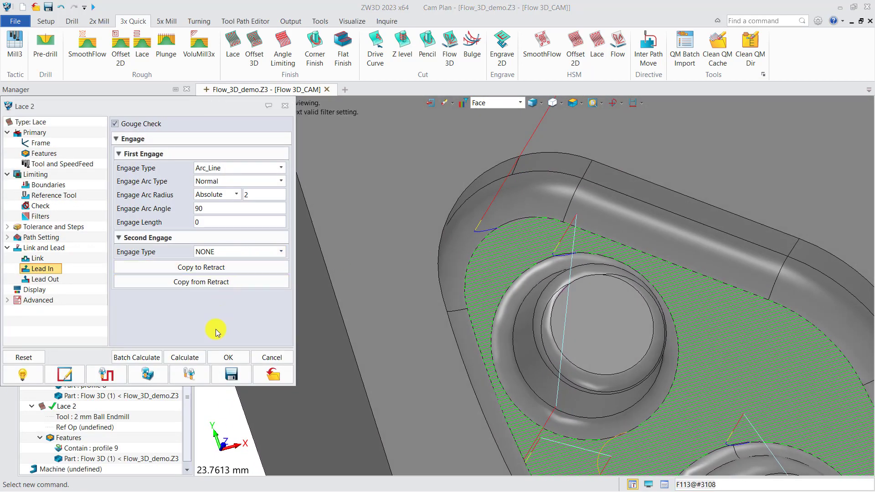
left_click(191, 359)
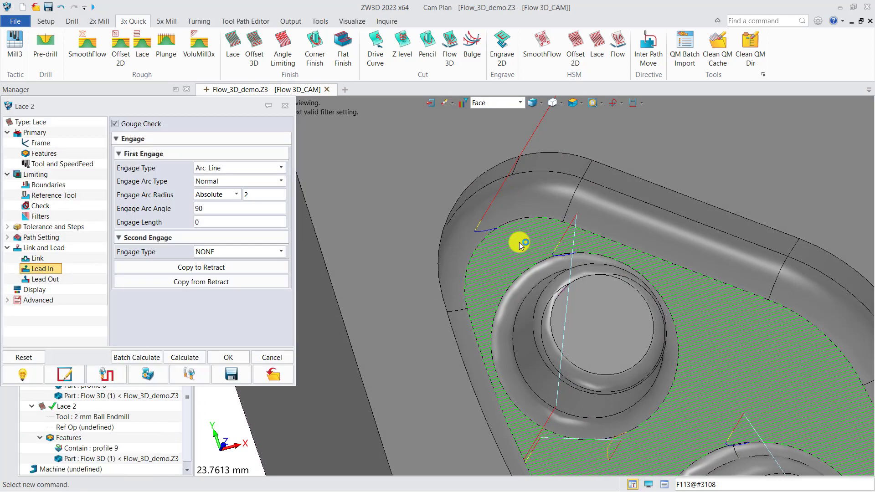
scroll(519, 242, "down", 2)
scroll(538, 267, "down", 6)
scroll(674, 410, "up", 5)
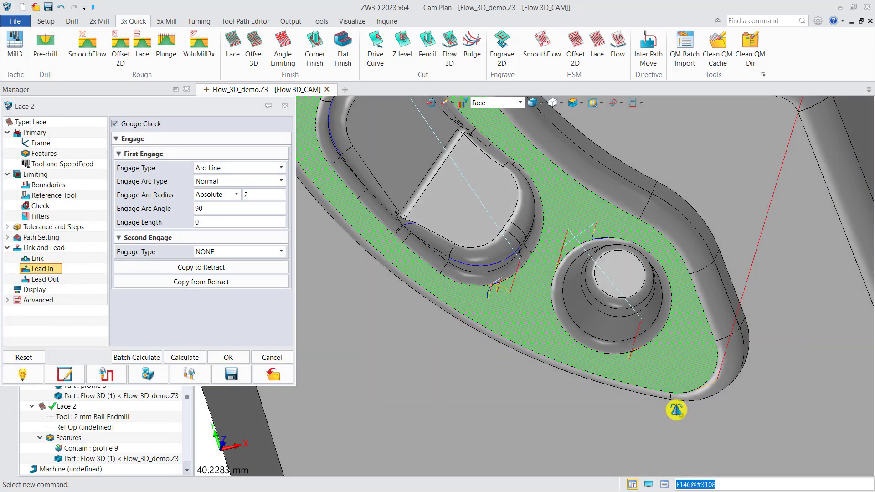
middle_click_drag(670, 408, 678, 411)
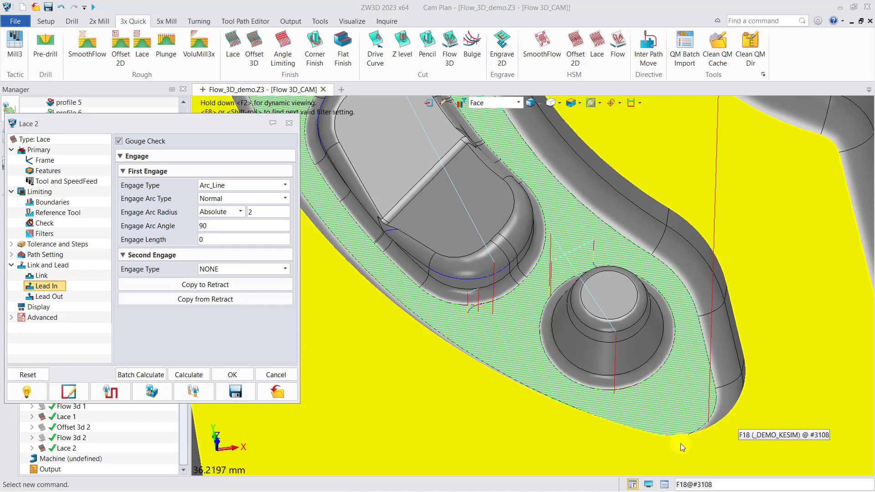
Set the pick filter to Disable and close the Lace 2 settings
left_click(489, 104)
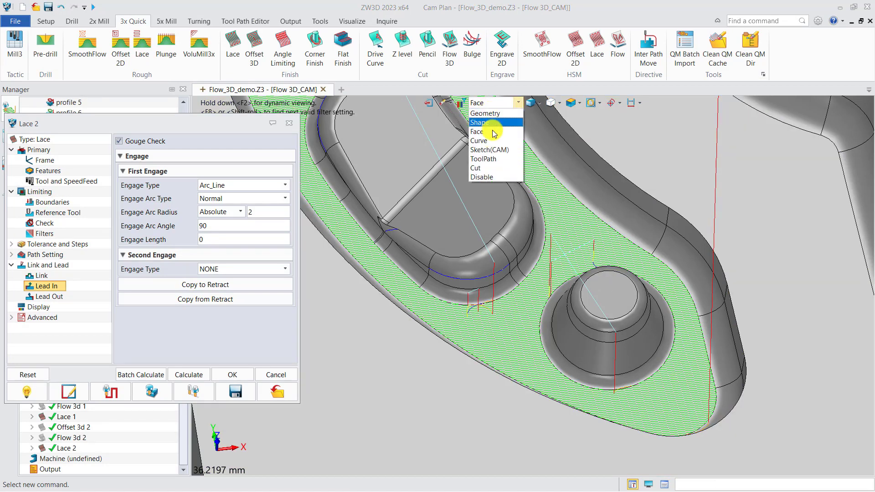
left_click(482, 177)
scroll(510, 280, "down", 5)
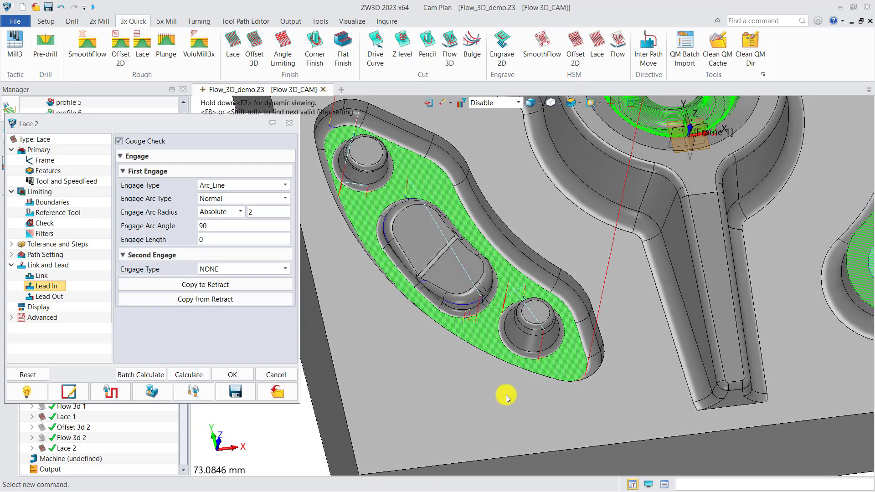
left_click(292, 125)
Start another Lace finishing operation and create a new profile feature on the part component for it
left_click(232, 50)
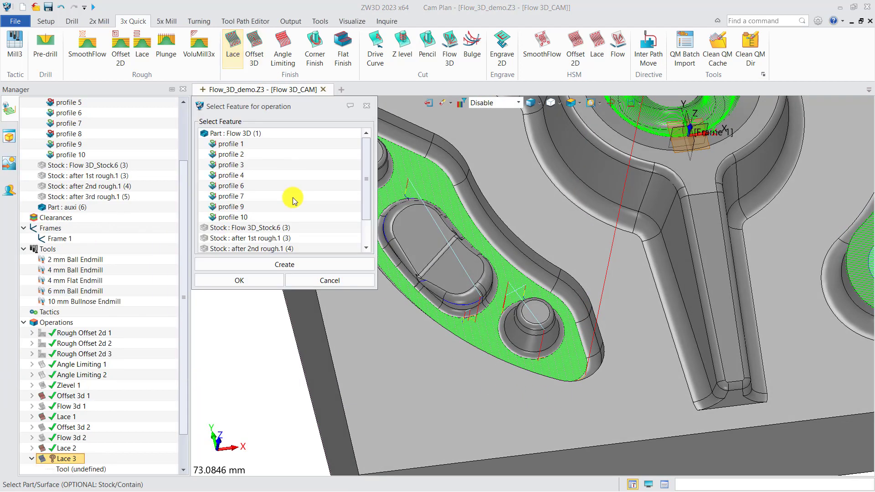
left_click(272, 265)
left_click(261, 281)
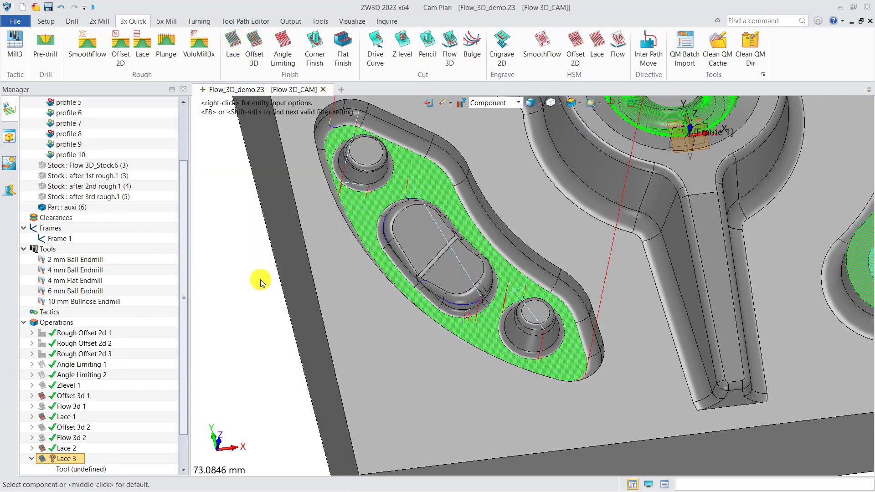
left_click(446, 342)
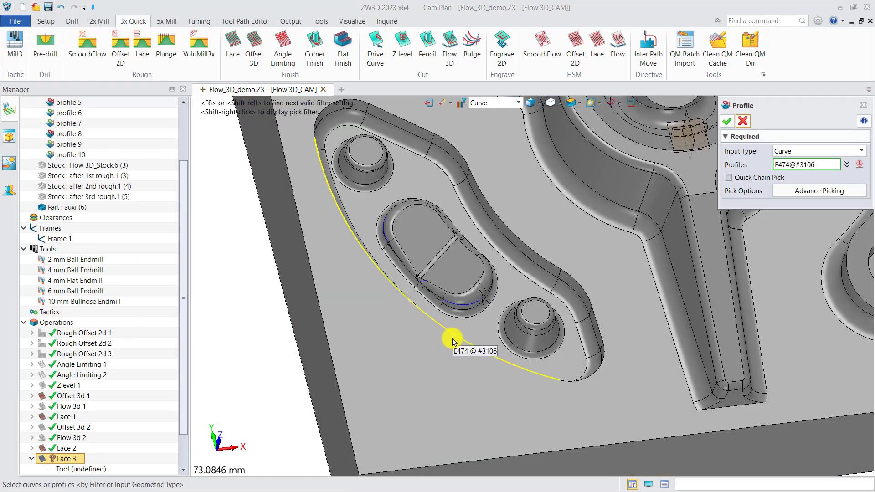
Select the upper edge loops of the boss pocket, the three-armed central pocket and the curved pocket with two holes for the profile
left_click(453, 342)
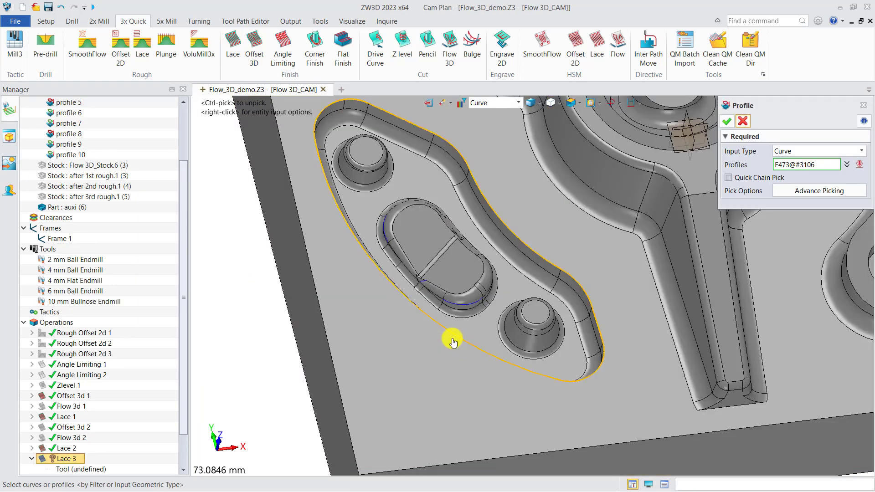
left_click(657, 280)
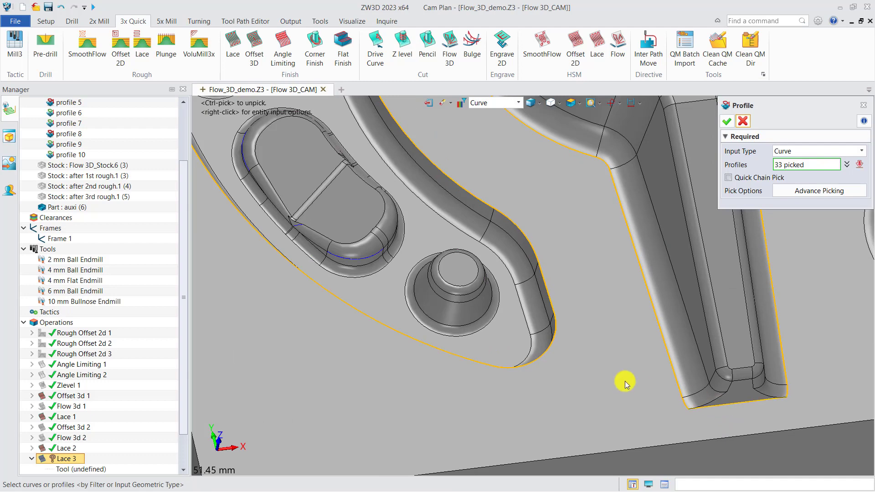
scroll(621, 381, "down", 5)
left_click(630, 343)
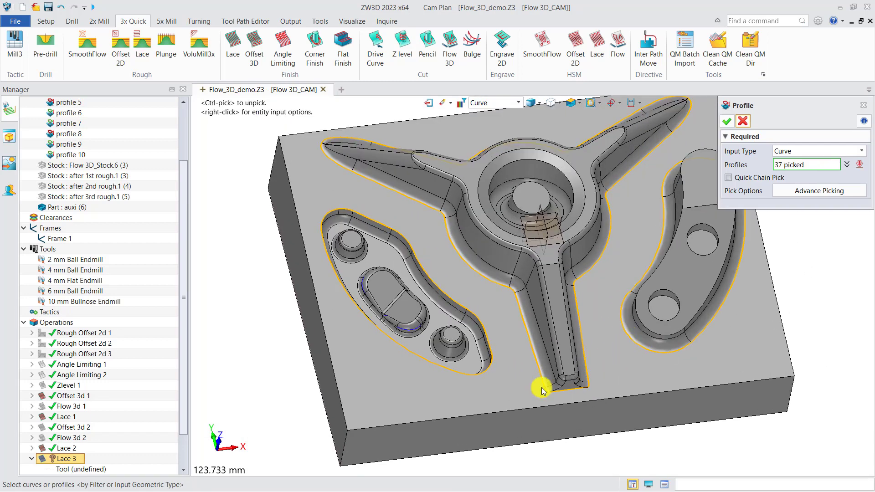
Add the four outer edges of the block's top face to the profile selection
left_click(474, 415)
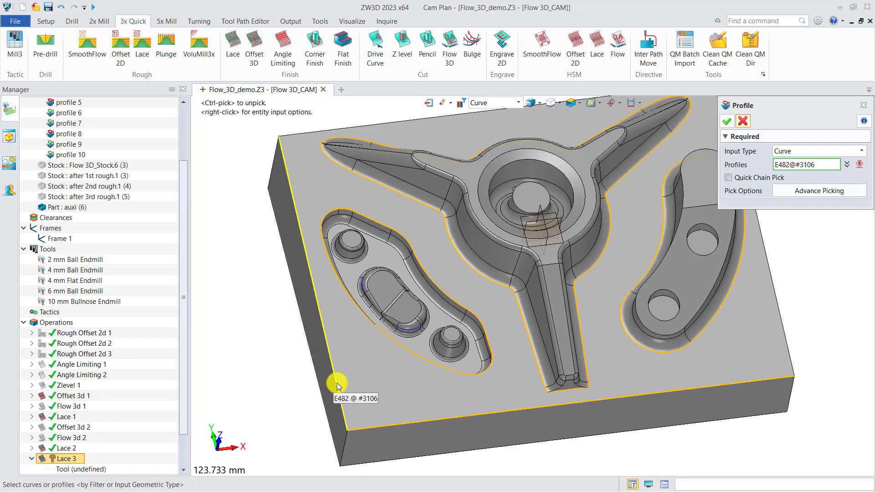
left_click(338, 385)
left_click(296, 140)
scroll(302, 232, "down", 3)
scroll(617, 275, "down", 1)
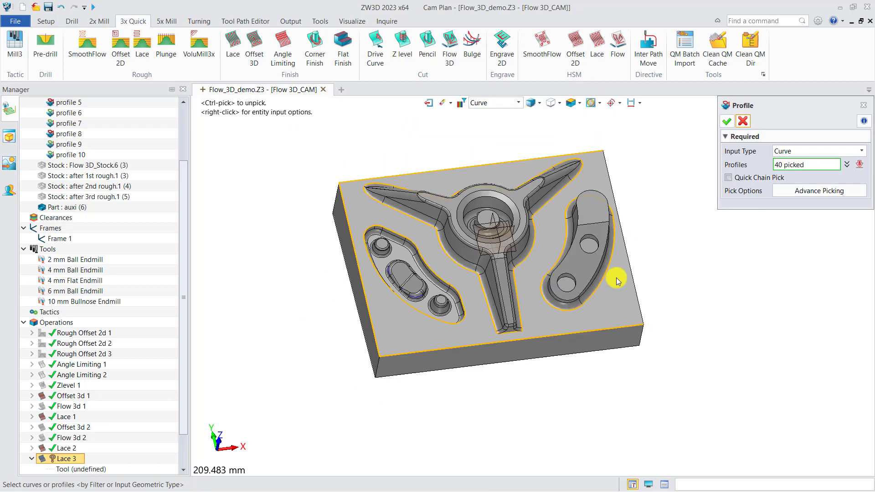
scroll(625, 291, "up", 1)
left_click(639, 285)
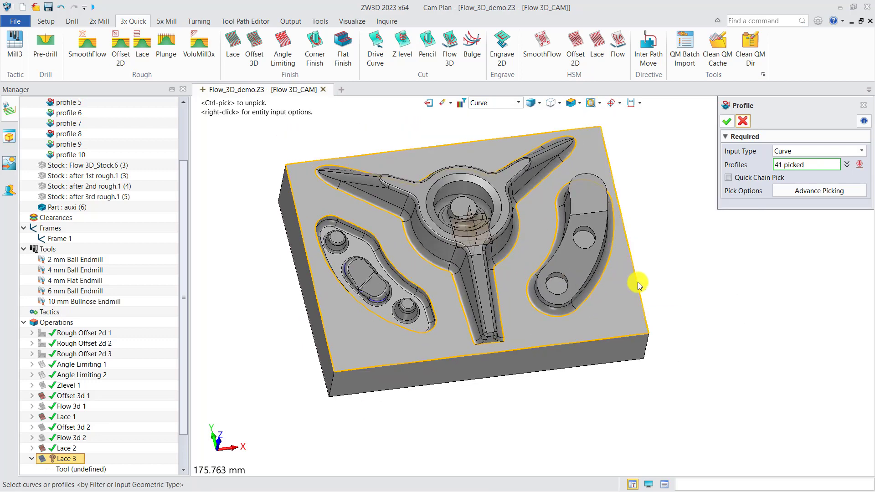
Accept the picked edges as a Contain-class profile feature and assign the 2 mm Ball Endmill to Lace 3
left_click(727, 121)
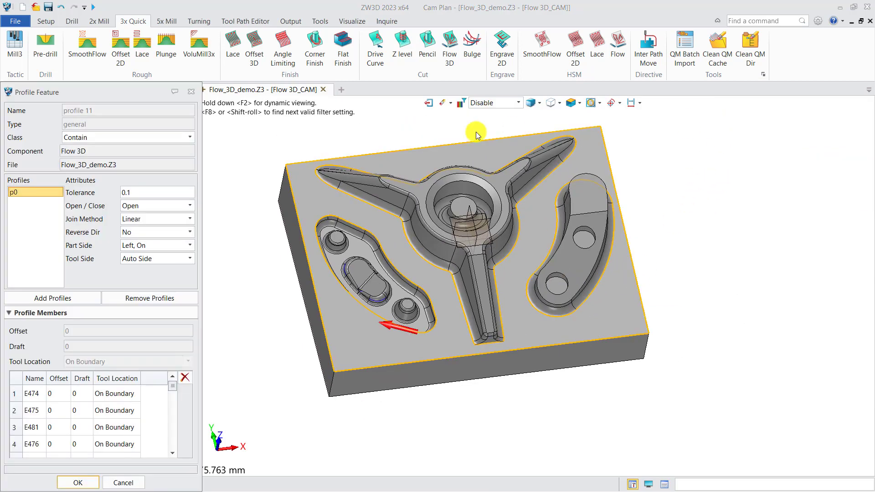
left_click(83, 477)
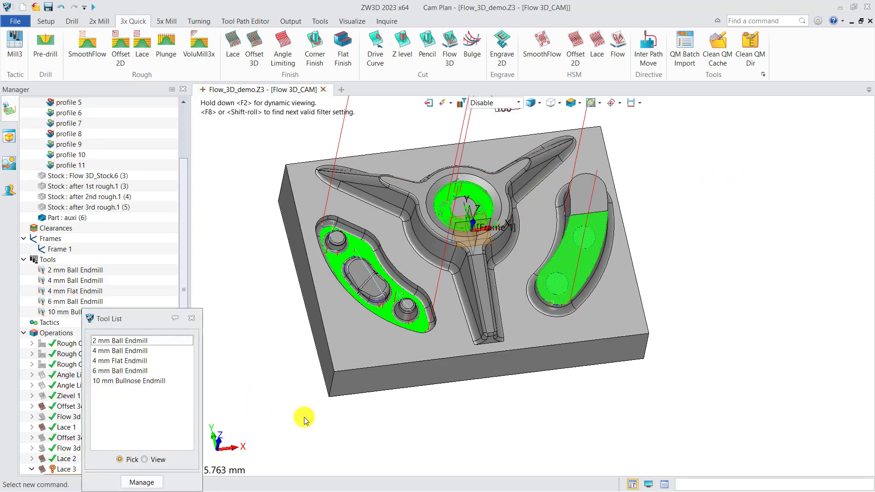
left_click(136, 345)
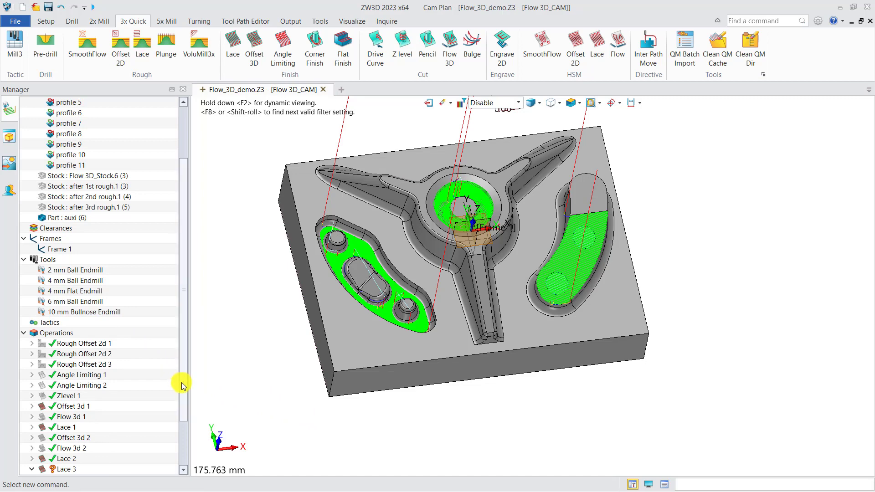
Add the Flow 3D part to Lace 3's features and calculate the toolpath
scroll(181, 382, "down", 2)
right_click(89, 440)
left_click(100, 446)
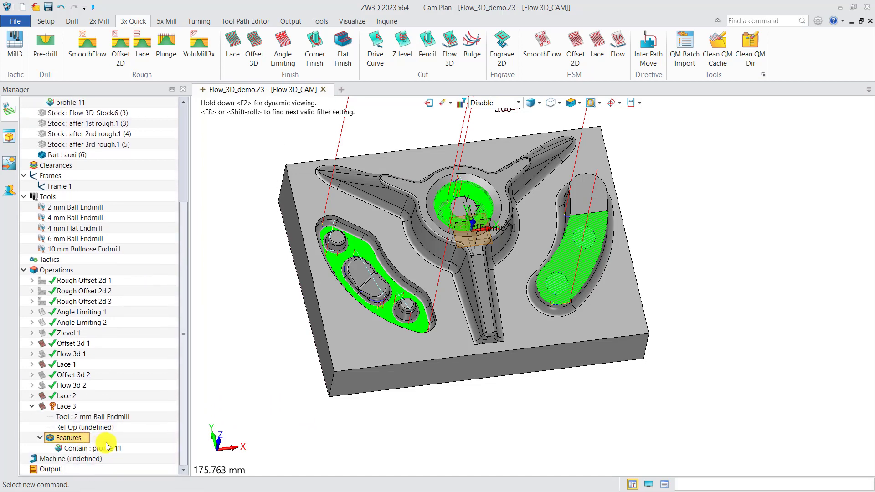
left_click(227, 136)
left_click(234, 279)
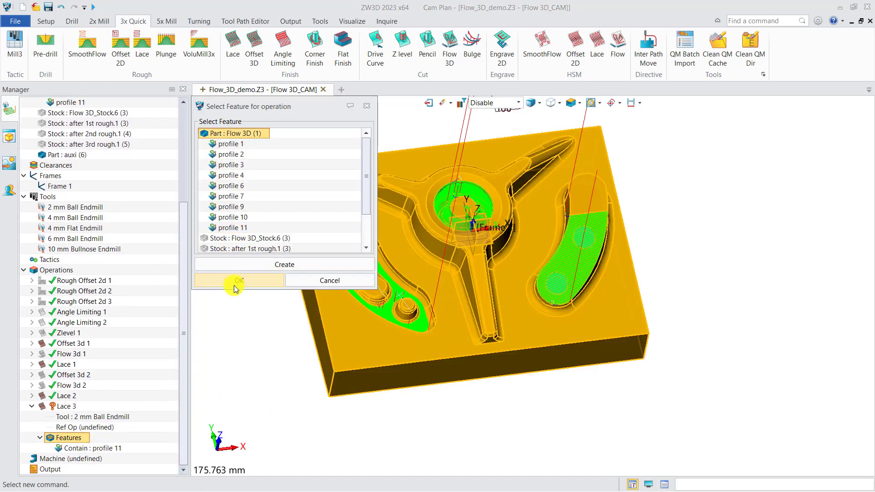
left_click(66, 407)
right_click(66, 407)
left_click(139, 145)
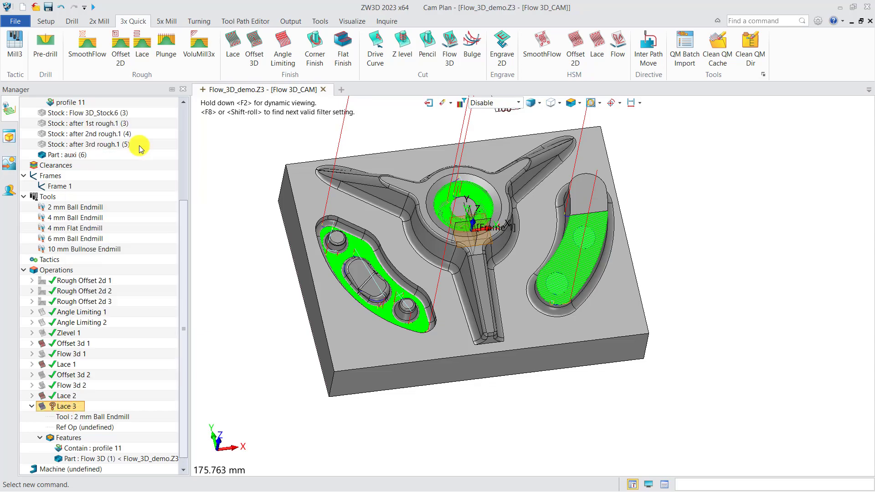
Set the upper limit of Lace 3's filter angle range to 10, recalculate the toolpath and close the settings
scroll(486, 394, "up", 3)
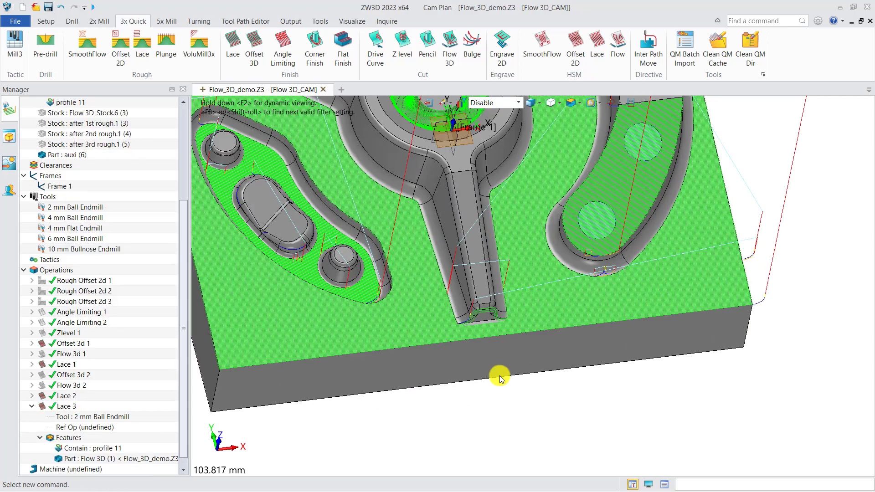
scroll(492, 377, "up", 3)
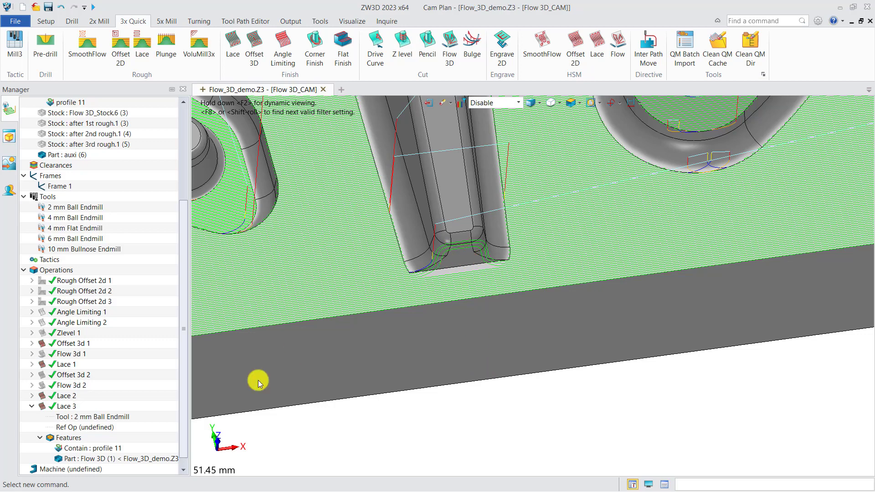
double_click(69, 407)
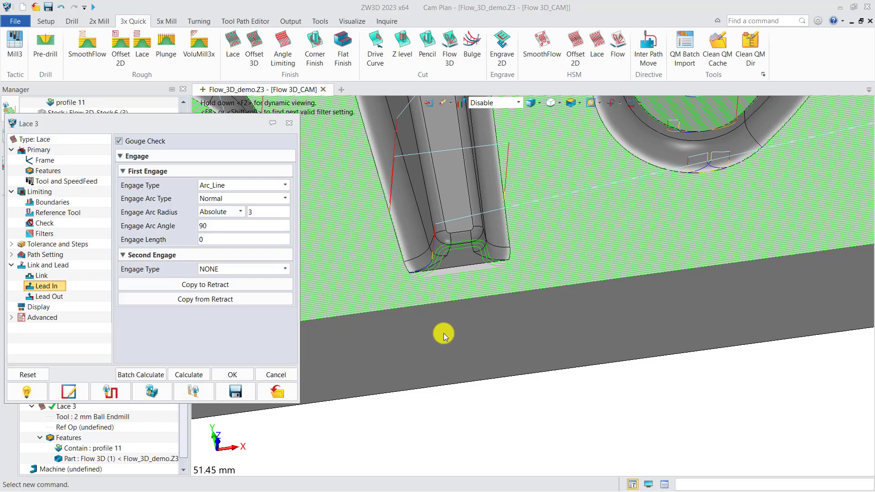
left_click(49, 235)
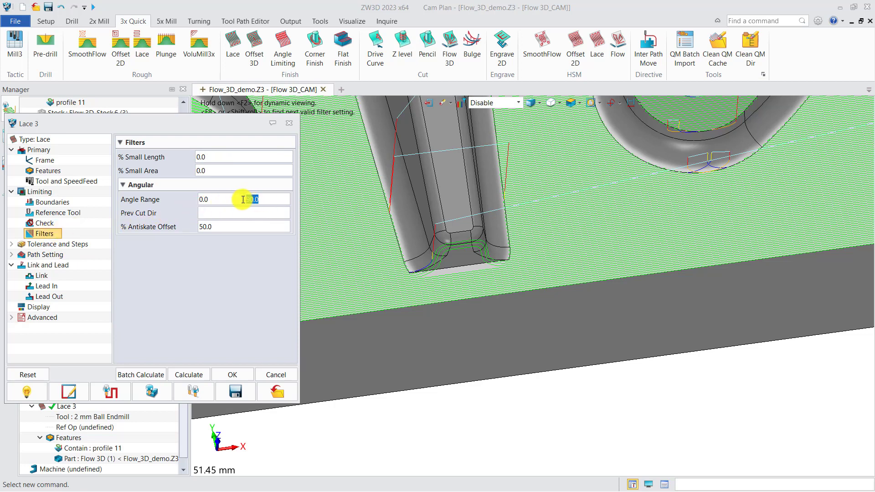
left_click(194, 379)
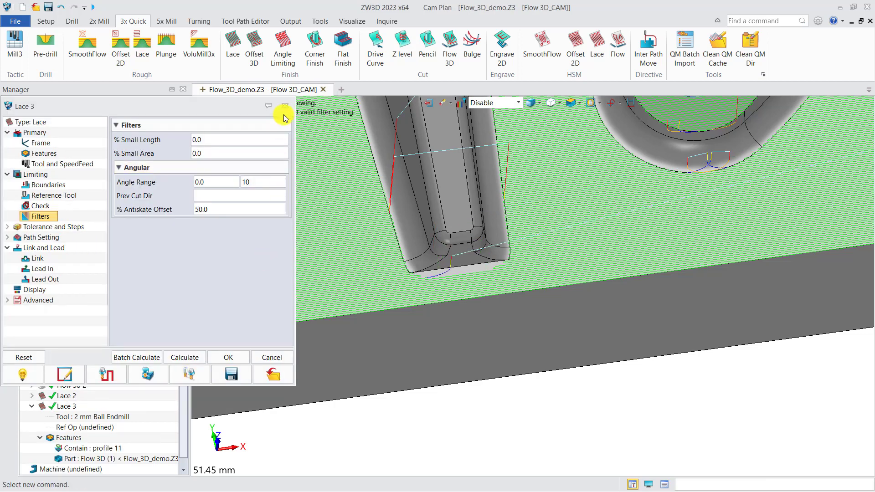
Hide the toolpaths of the earlier finishing operations, including Lace 2, Lace 1 and Offset 3d 1, leaving Lace 3 displayed
left_click(42, 396)
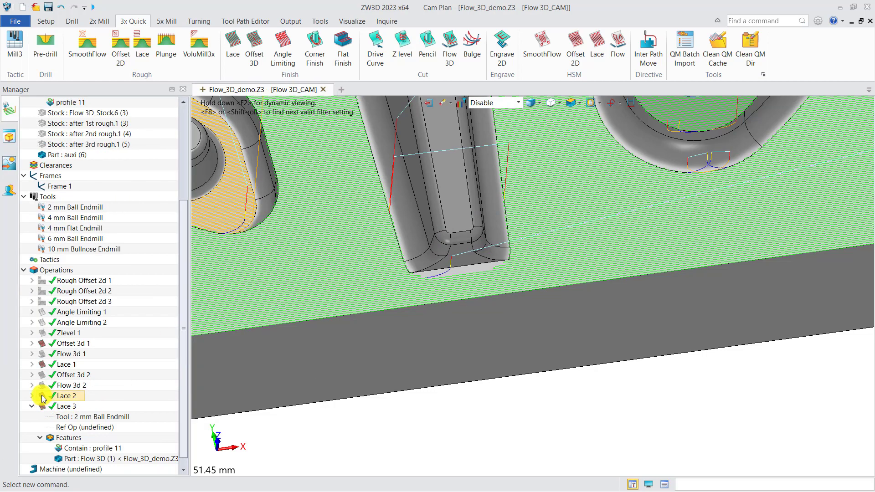
left_click(46, 364)
scroll(420, 348, "down", 6)
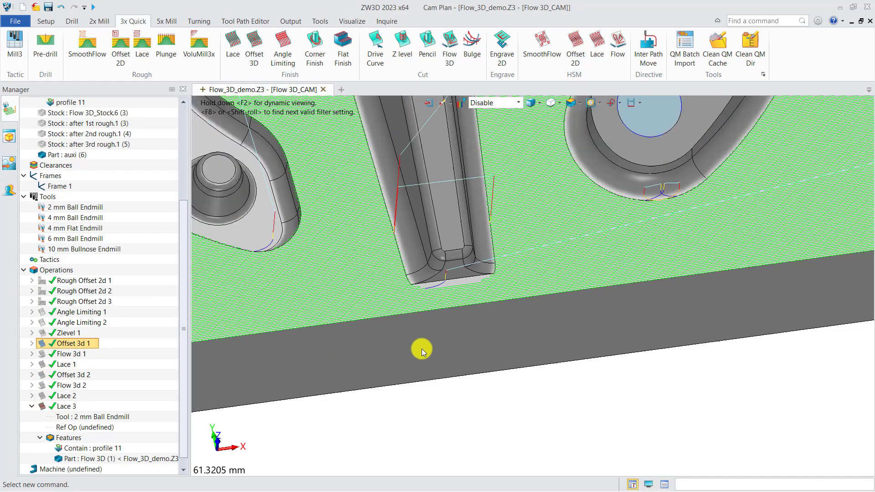
middle_click_drag(492, 386, 497, 400)
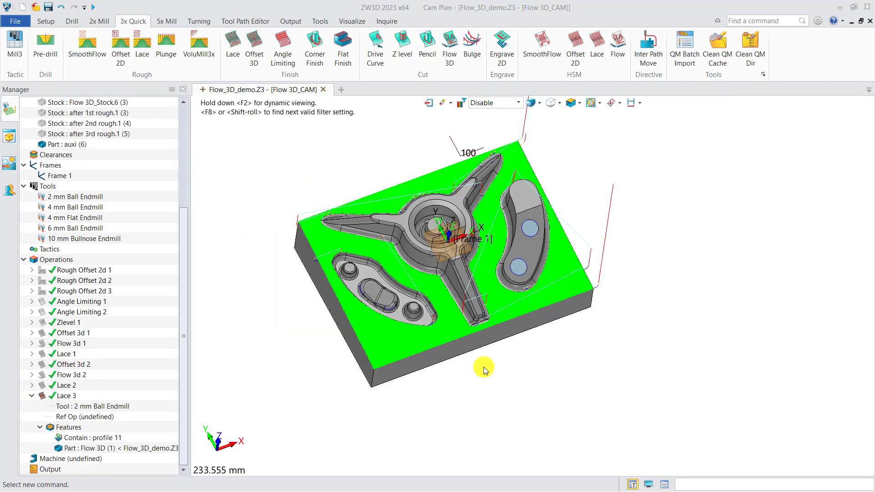
middle_click_drag(492, 342, 489, 377)
scroll(489, 372, "up", 1)
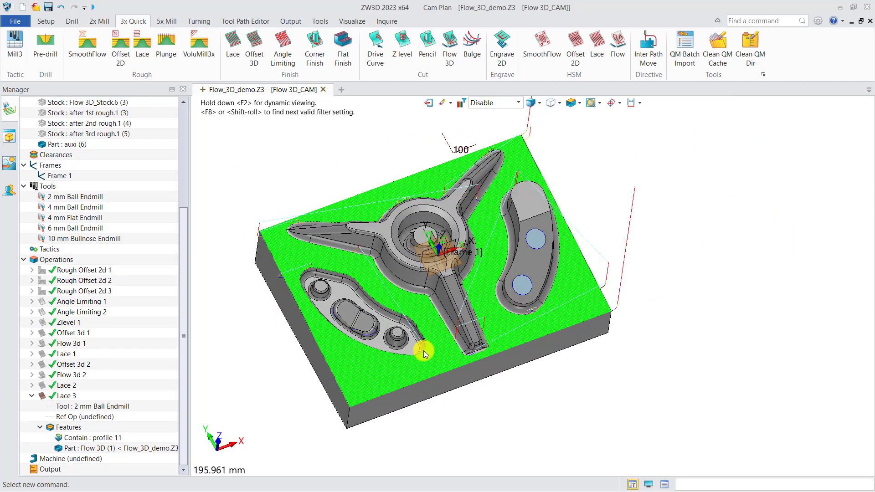
Display the Zlevel 1 toolpath, examine it along the walls of the three-armed pocket, and hide it again
left_click(42, 323)
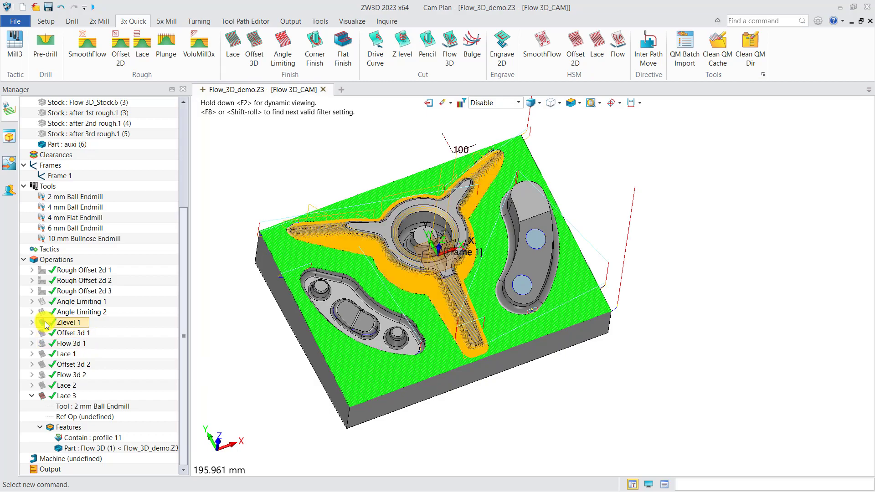
middle_click_drag(410, 268, 446, 293)
right_click_drag(445, 293, 447, 292)
scroll(437, 235, "up", 6)
scroll(483, 216, "up", 4)
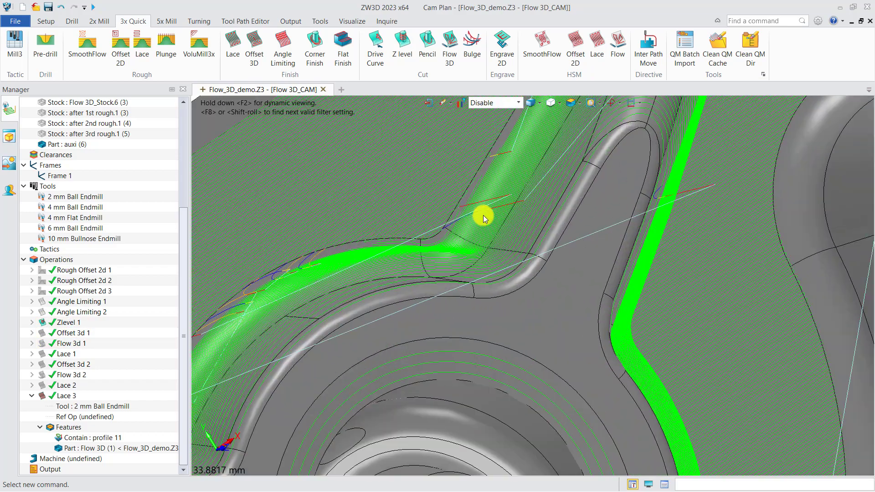
middle_click_drag(483, 215, 592, 297)
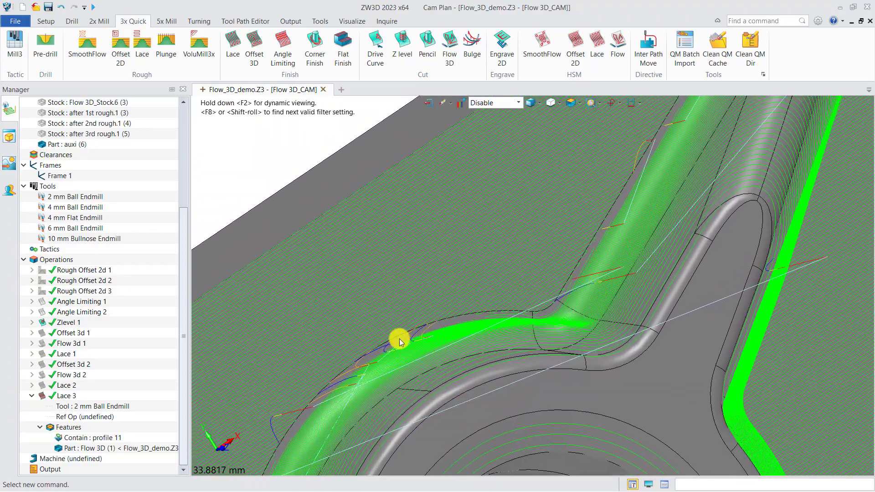
scroll(409, 287, "down", 8)
middle_click_drag(439, 351, 397, 289)
left_click(43, 324)
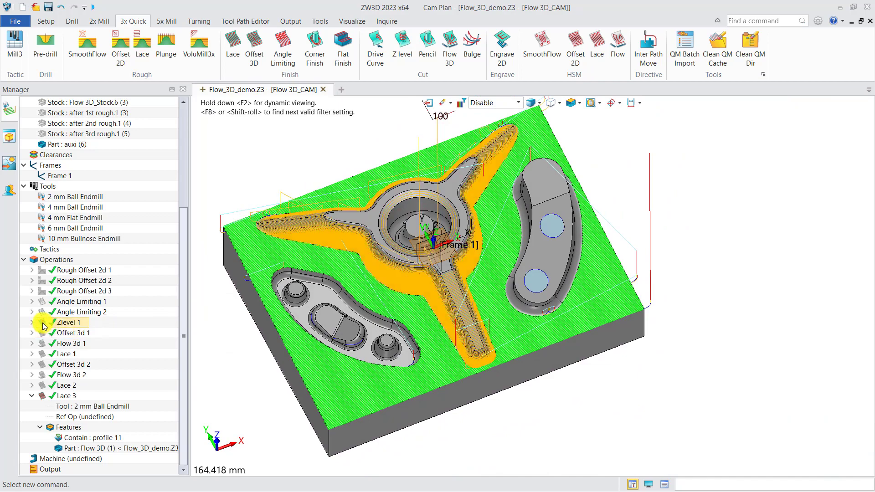
middle_click_drag(478, 317, 517, 336)
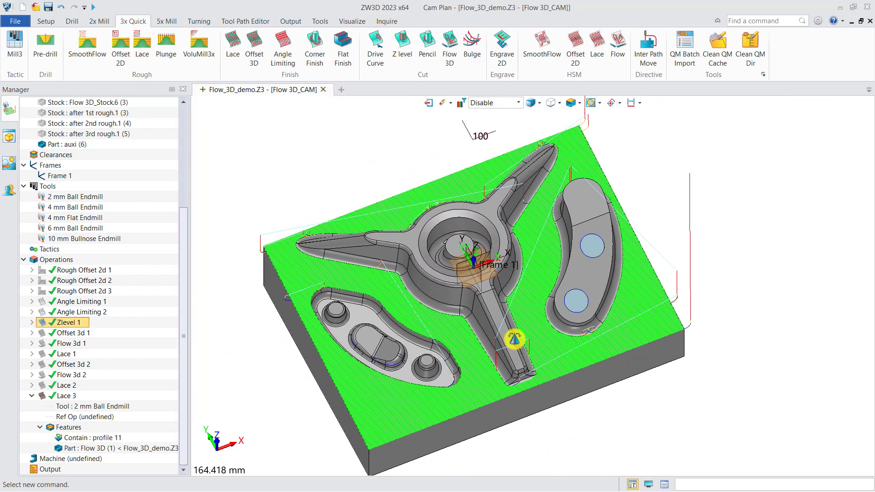
scroll(485, 353, "up", 1)
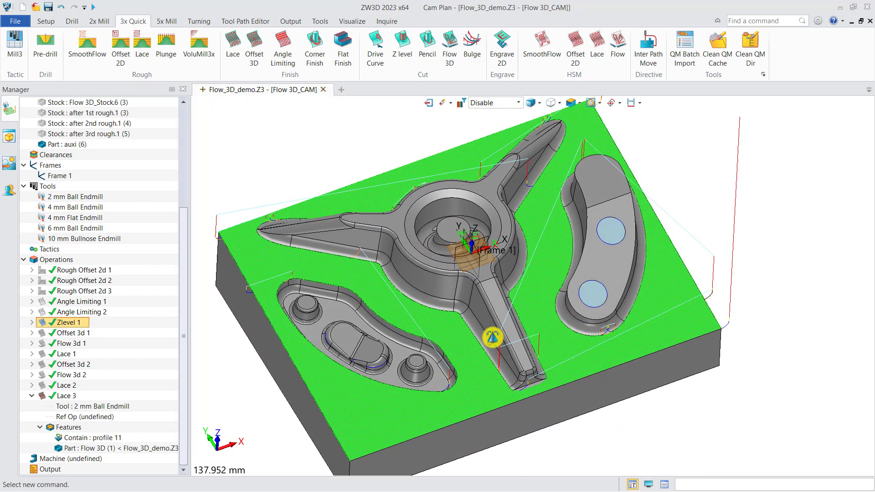
Start a Drive Curve operation and create a new profile feature on the part component for it
left_click(376, 50)
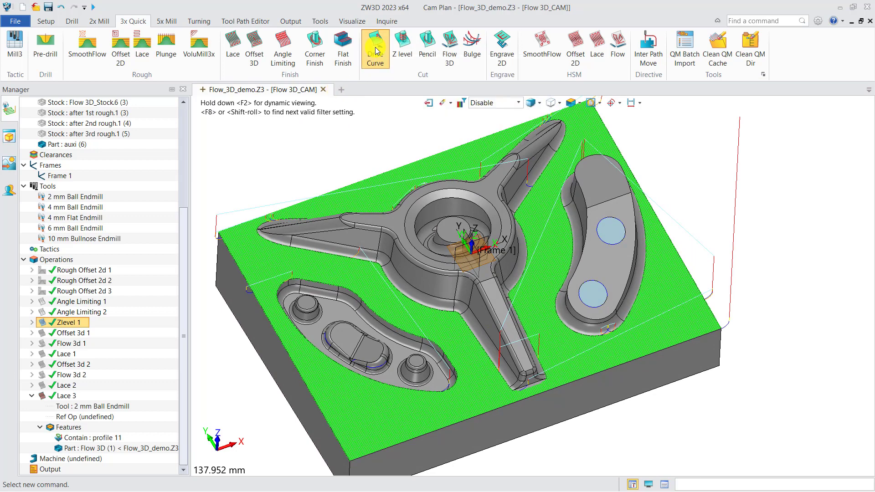
left_click(294, 262)
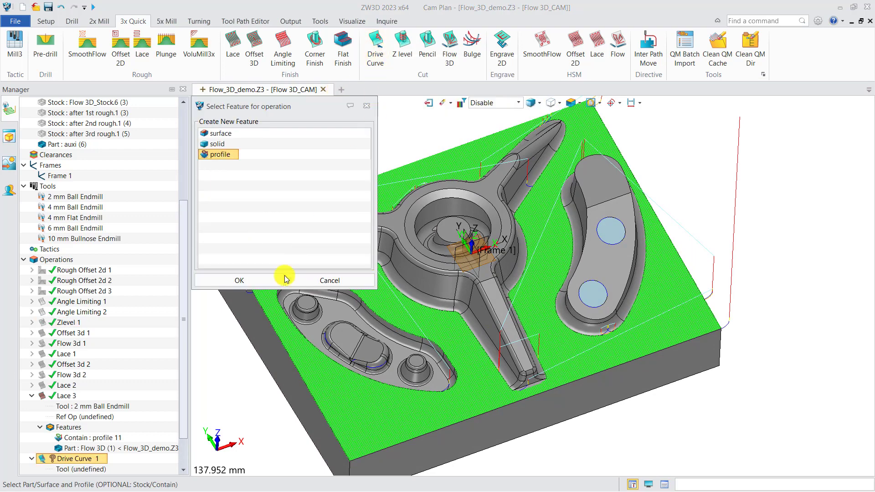
left_click(264, 281)
left_click(444, 348)
Select the upper edge chain of the three-armed pocket for the profile and set the feature's class to Part
scroll(508, 398, "up", 5)
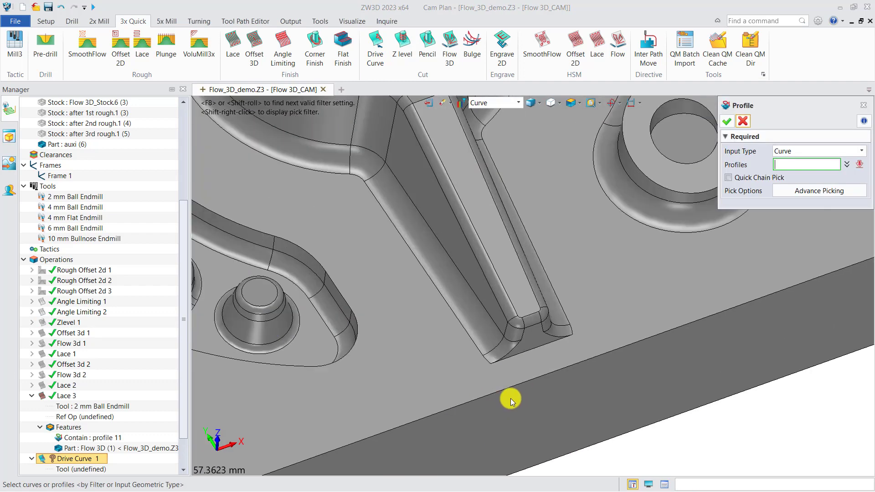
left_click(486, 365)
left_click(486, 364, "shift")
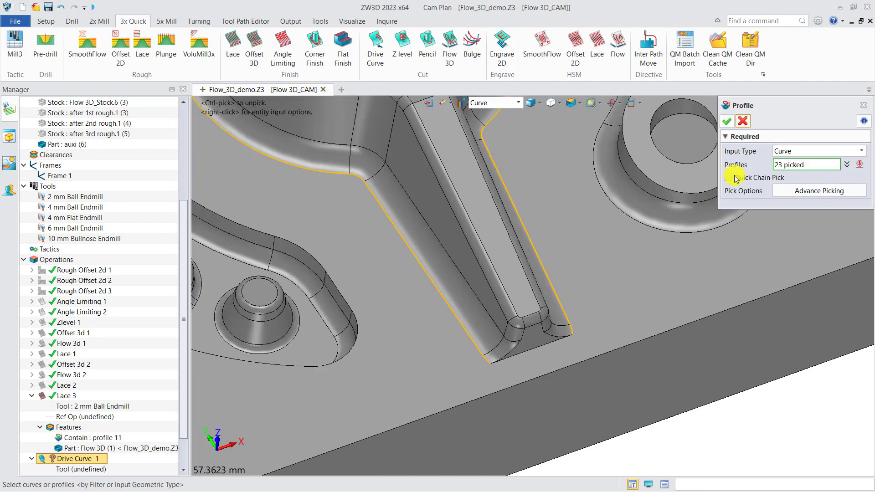
left_click(727, 121)
left_click(111, 138)
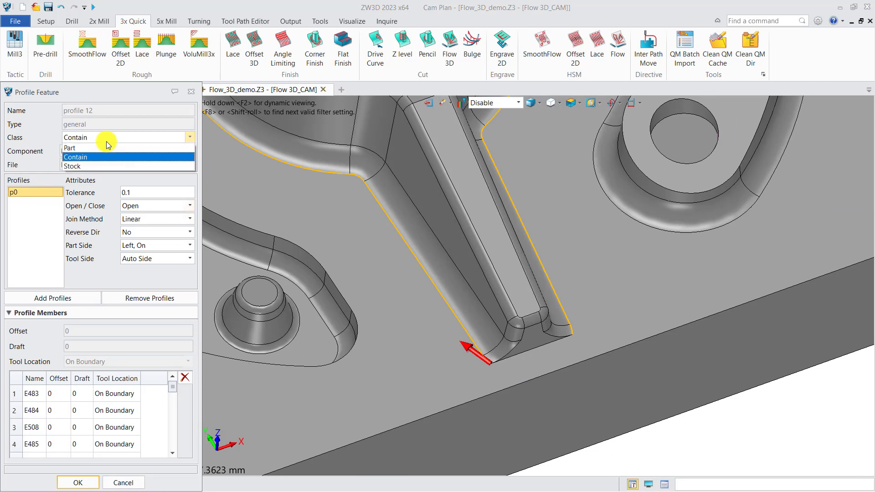
left_click(99, 154)
left_click(78, 483)
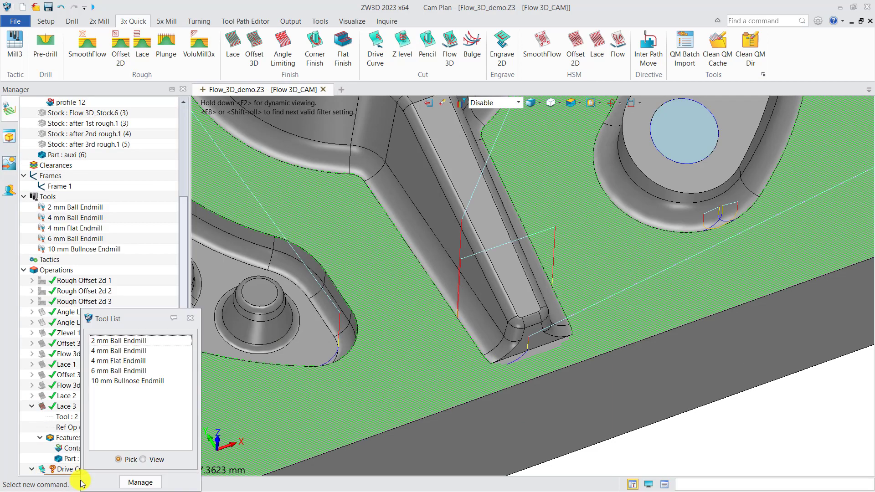
Skip the tool selection and create another profile feature on the part component for Drive Curve 1
left_click(191, 319)
scroll(180, 418, "down", 2)
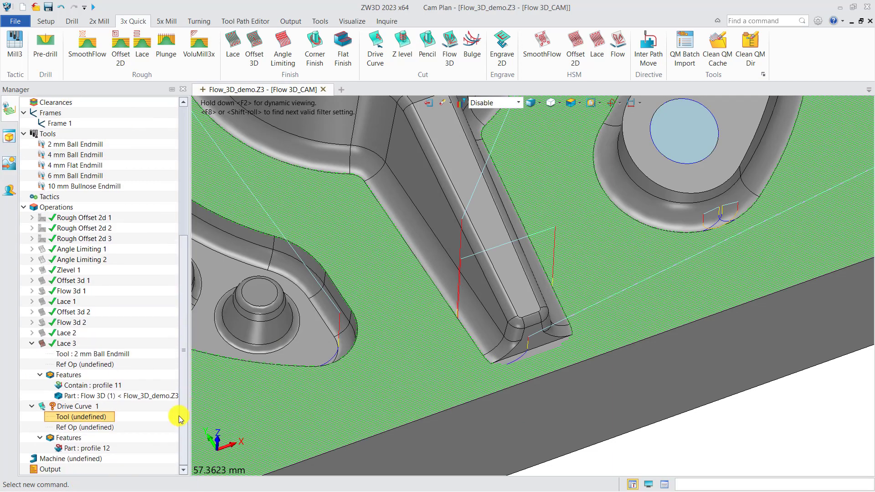
right_click(86, 437)
left_click(110, 444)
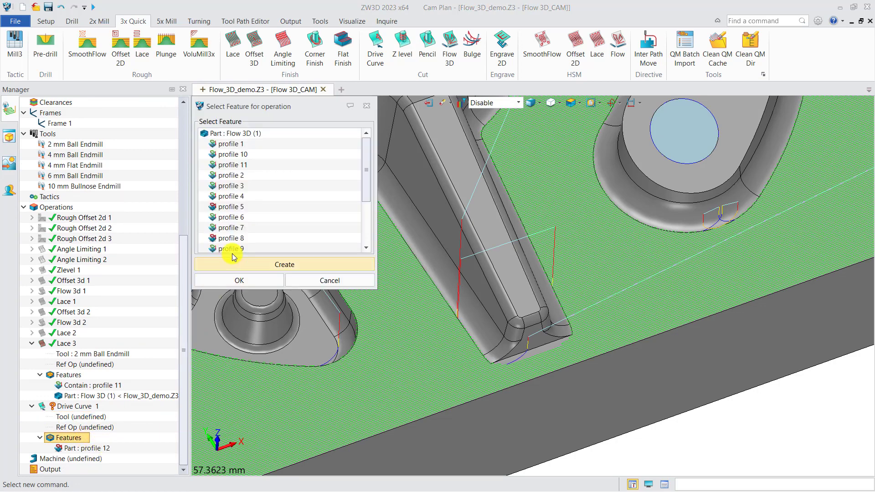
left_click(245, 266)
left_click(247, 282)
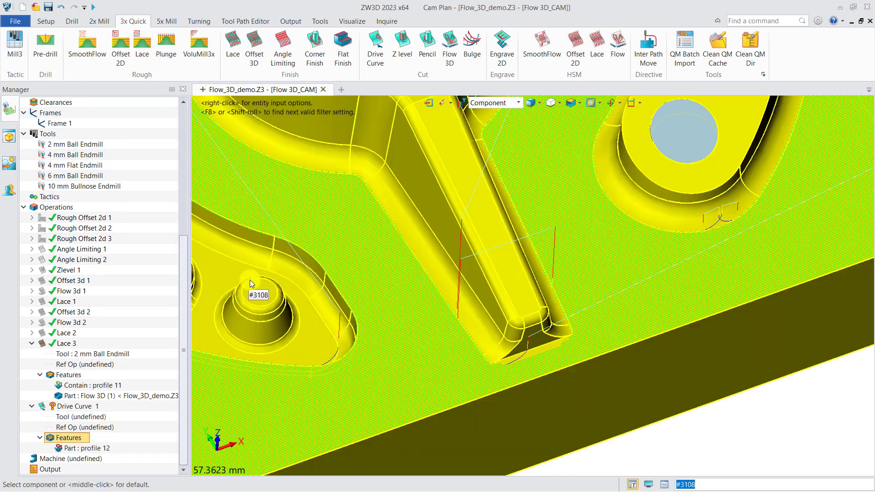
left_click(412, 300)
Select the three-armed pocket's upper edge chain and the inner wall edges along the arm nearest the block's front side
scroll(497, 367, "up", 4)
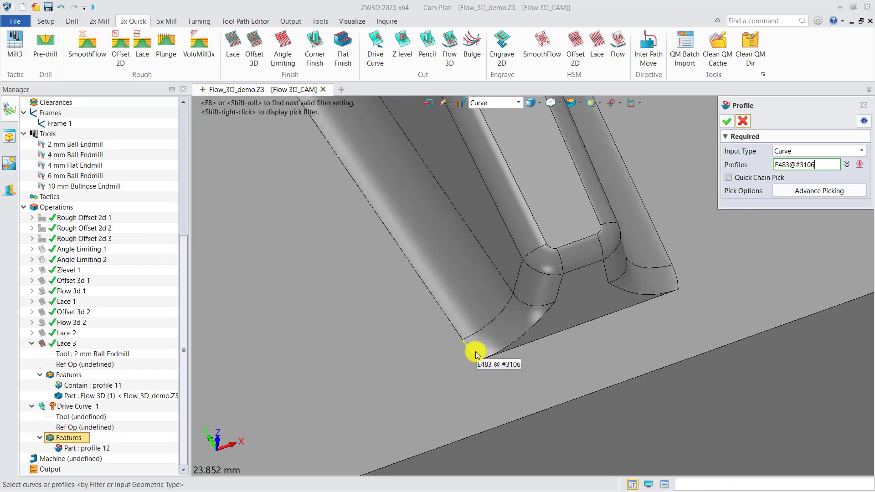
left_click(475, 352, "shift")
left_click(506, 286)
scroll(506, 287, "down", 4)
left_click(459, 244)
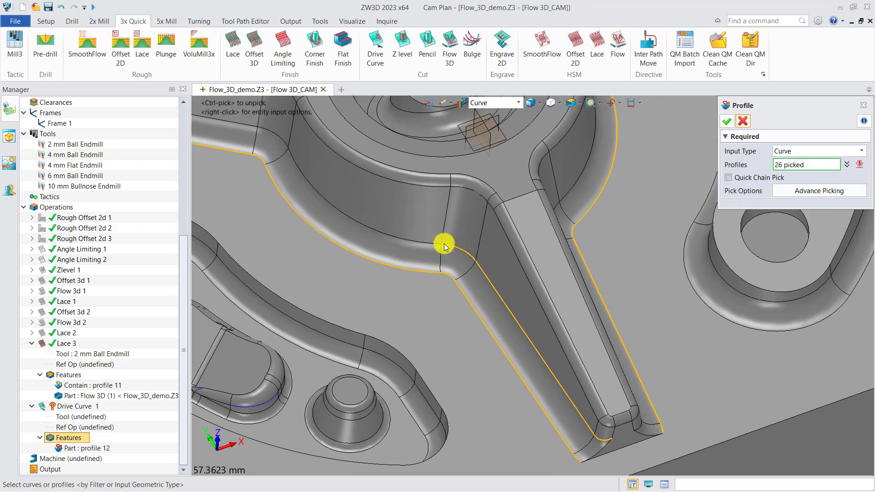
left_click(444, 244)
Add the inner wall edges around the pocket's second arm and its pointed tip to the profile
right_click_drag(444, 246, 430, 278)
scroll(384, 308, "up", 8)
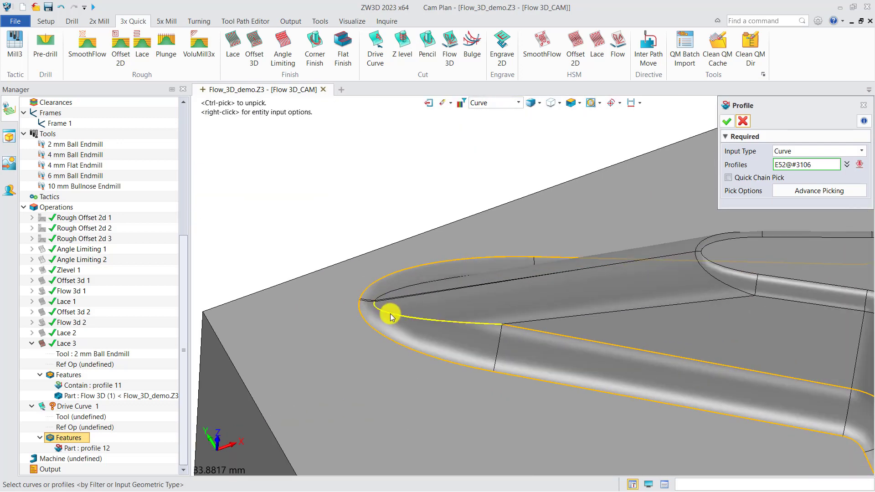
scroll(402, 290, "down", 8)
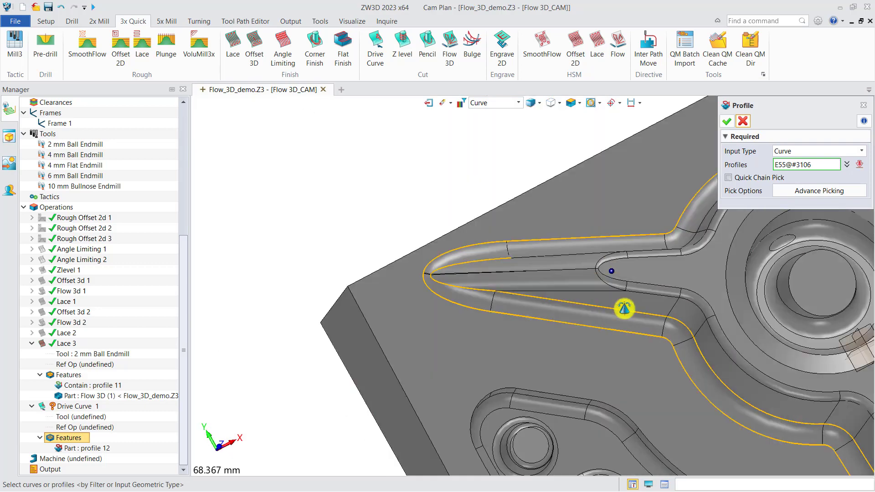
scroll(621, 307, "up", 2)
left_click(575, 246)
scroll(576, 246, "down", 5)
scroll(648, 212, "up", 4)
left_click(534, 313)
scroll(538, 311, "down", 3)
right_click_drag(619, 289, 624, 255)
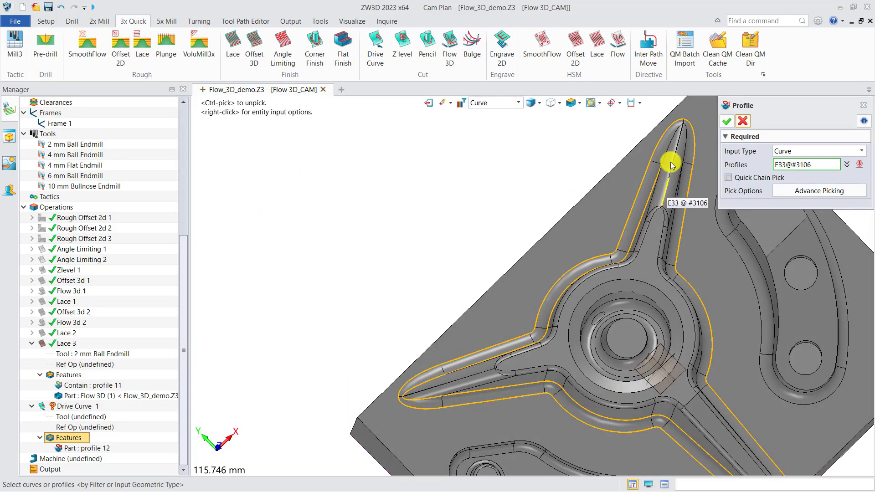
Add the inner wall edges around the tip and both sides of the pocket's third arm to the profile
scroll(656, 171, "up", 5)
scroll(478, 279, "down", 2)
scroll(501, 230, "up", 2)
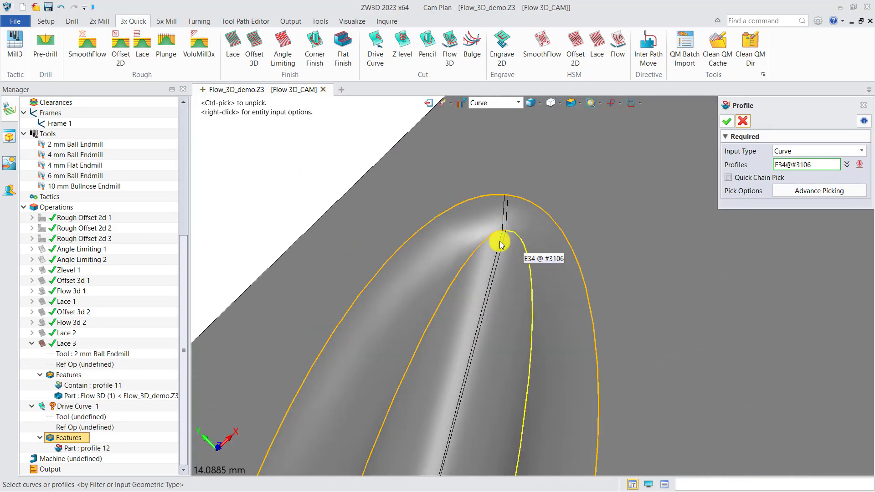
left_click(516, 272)
middle_click_drag(464, 392, 483, 212)
left_click(502, 340)
scroll(477, 301, "down", 6)
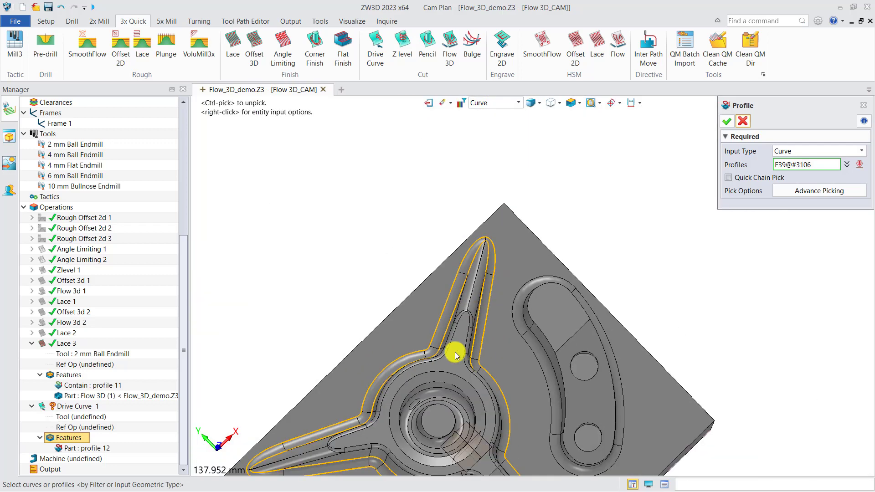
Pick the remaining inner wall edges back to the open-ended front arm and create the profile with class Contain
right_click_drag(455, 354, 403, 296)
scroll(420, 385, "up", 3)
scroll(416, 283, "up", 2)
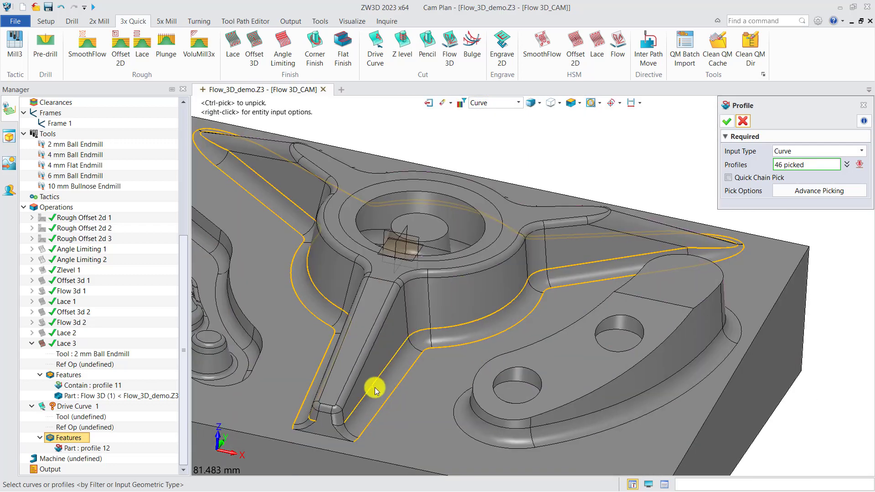
scroll(355, 410, "up", 2)
scroll(352, 385, "down", 5)
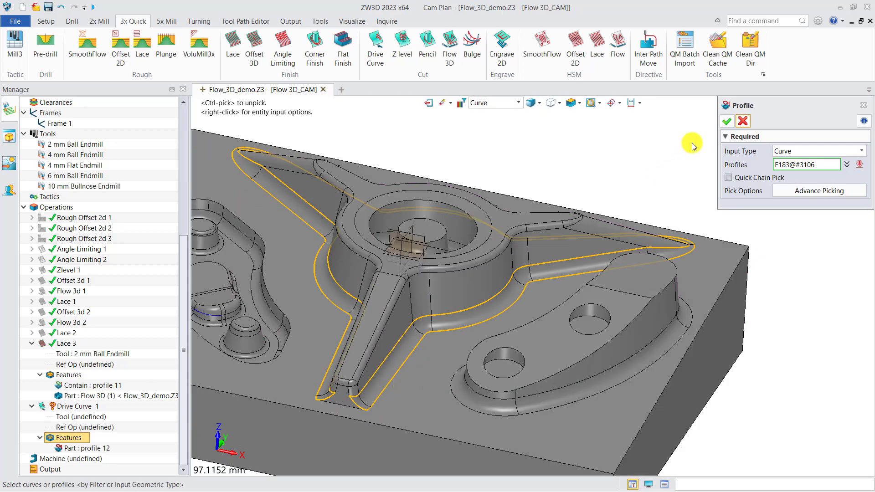
left_click(728, 121)
left_click(84, 479)
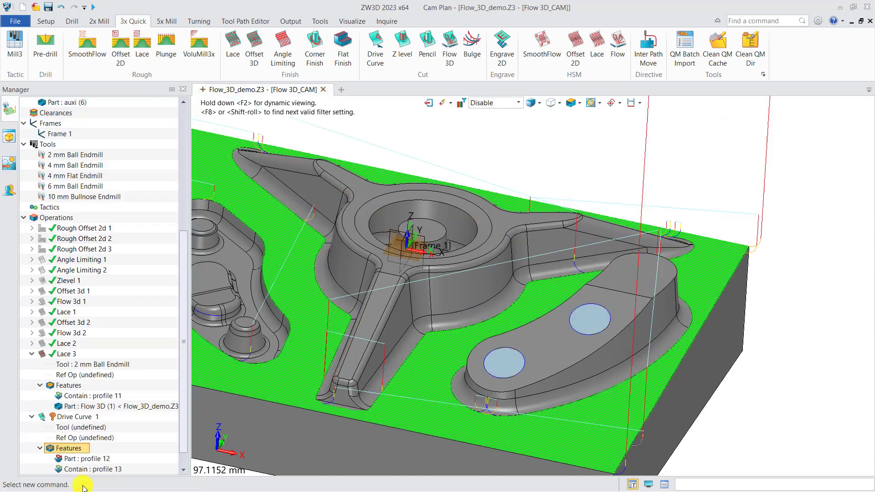
Hide the toolpath display of Lace 3
scroll(366, 316, "down", 3)
right_click_drag(336, 352, 379, 364)
left_click(45, 354)
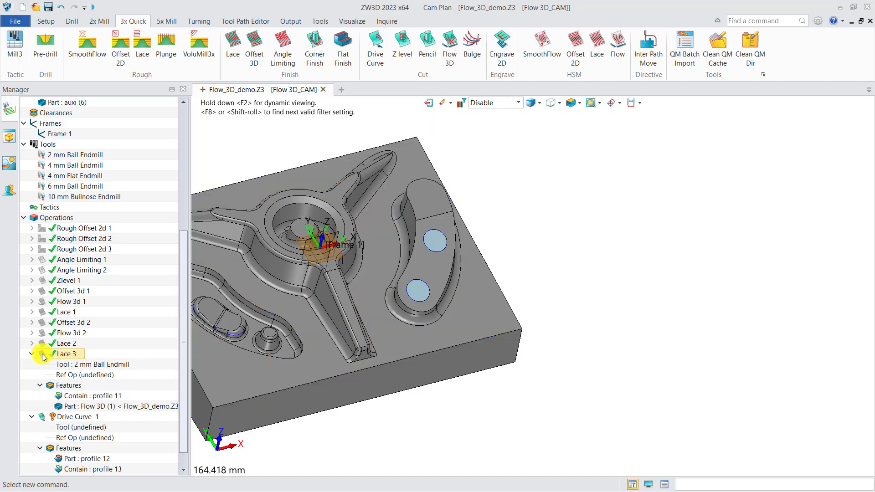
right_click_drag(334, 336, 390, 312)
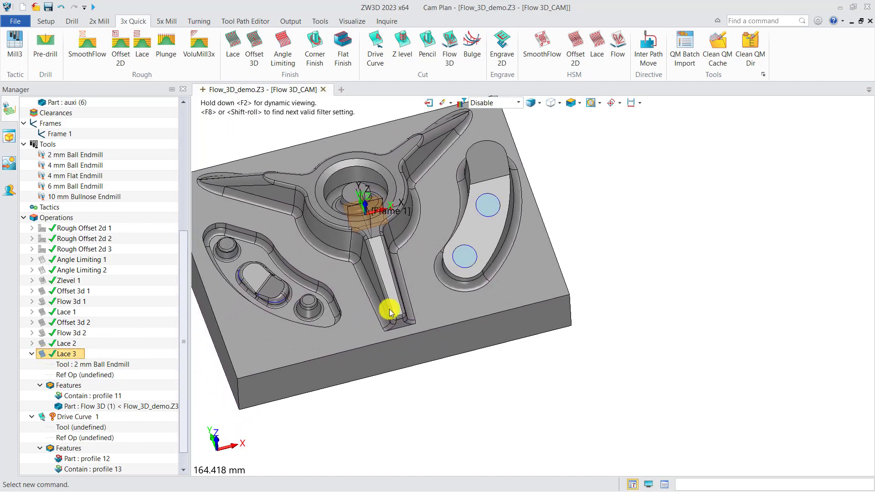
Assign the 2 mm Ball Endmill to Drive Curve 1
right_click(77, 433)
left_click(110, 348)
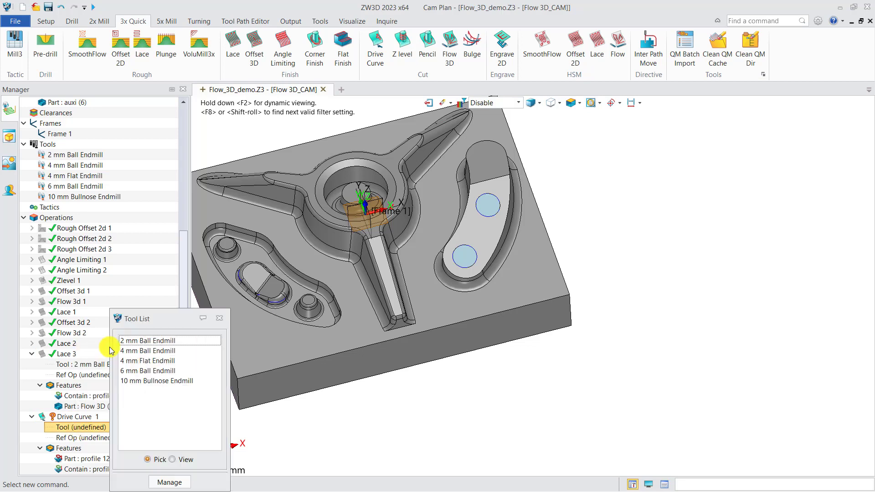
left_click(136, 346)
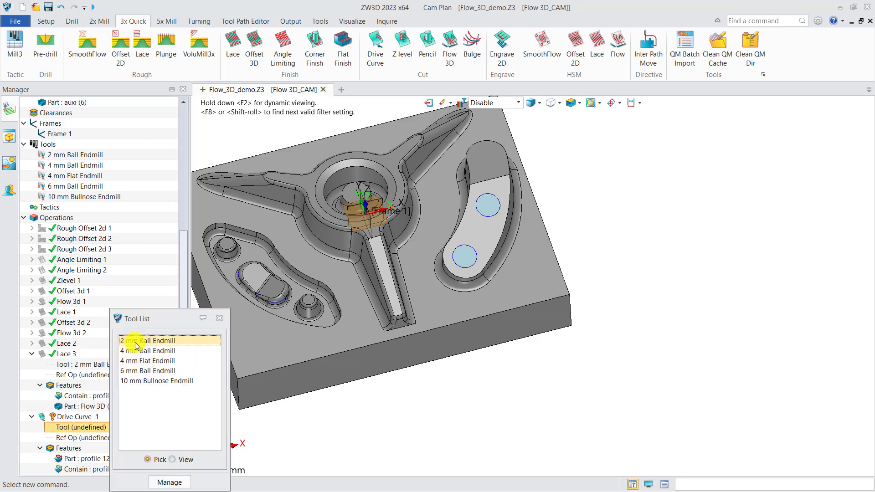
left_click(135, 345)
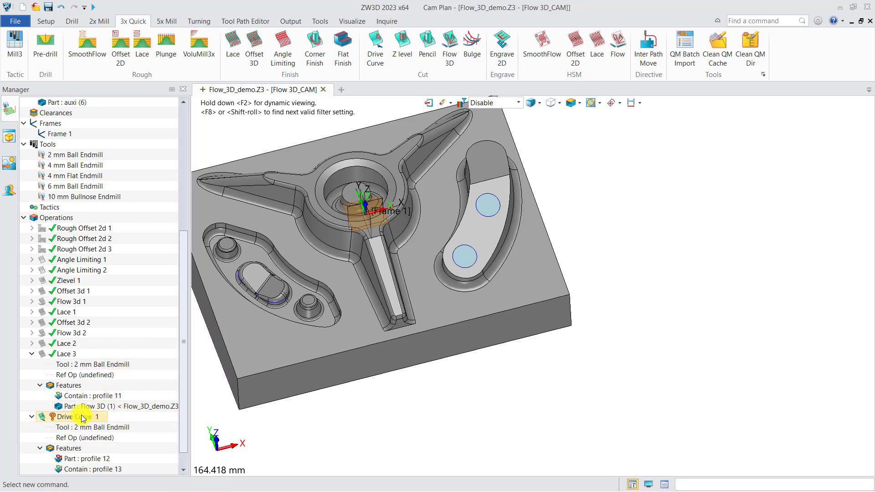
Add the Flow 3D (1) part to the features of Drive Curve 1
scroll(84, 418, "down", 1)
right_click(75, 427)
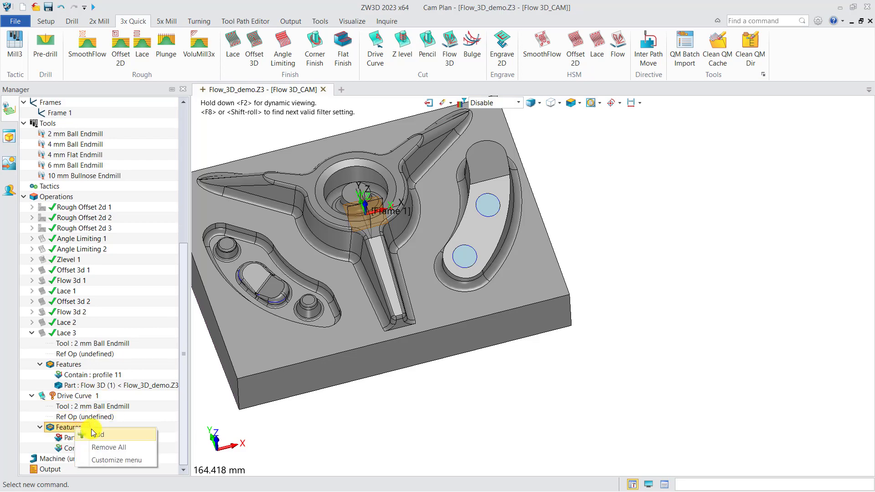
left_click(94, 434)
left_click(234, 133)
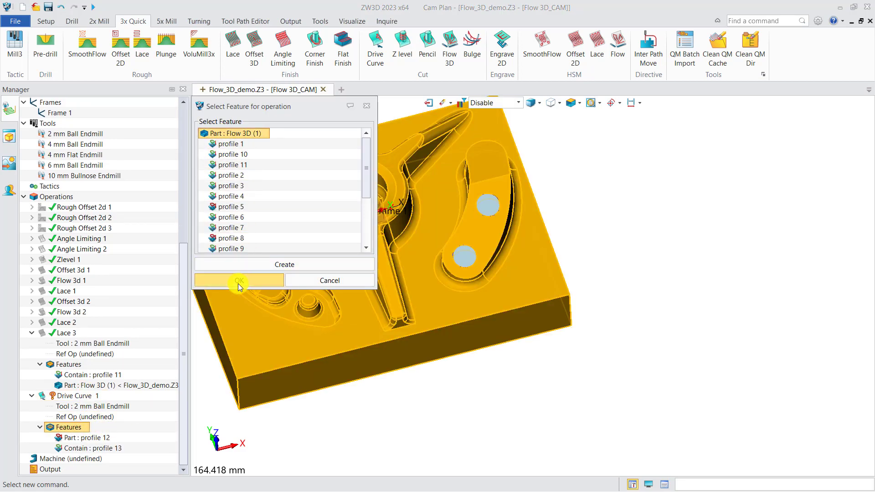
left_click(238, 282)
Calculate the toolpath of Drive Curve 1
right_click(84, 396)
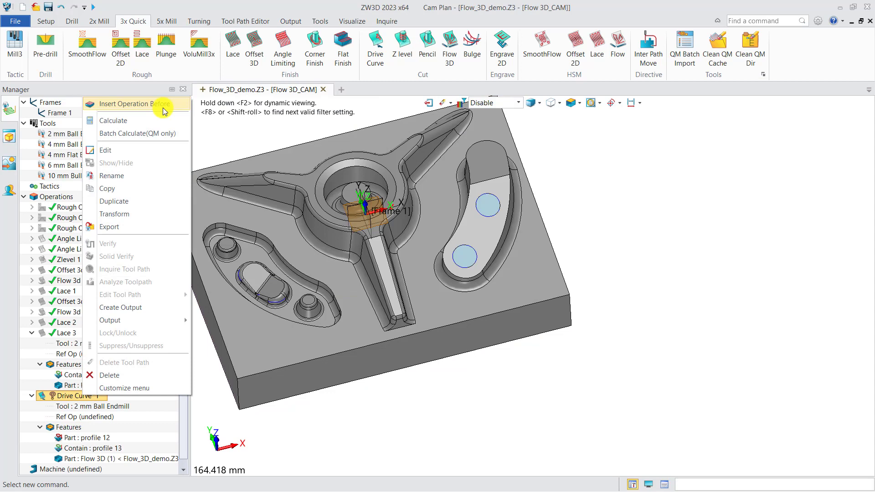
left_click(131, 120)
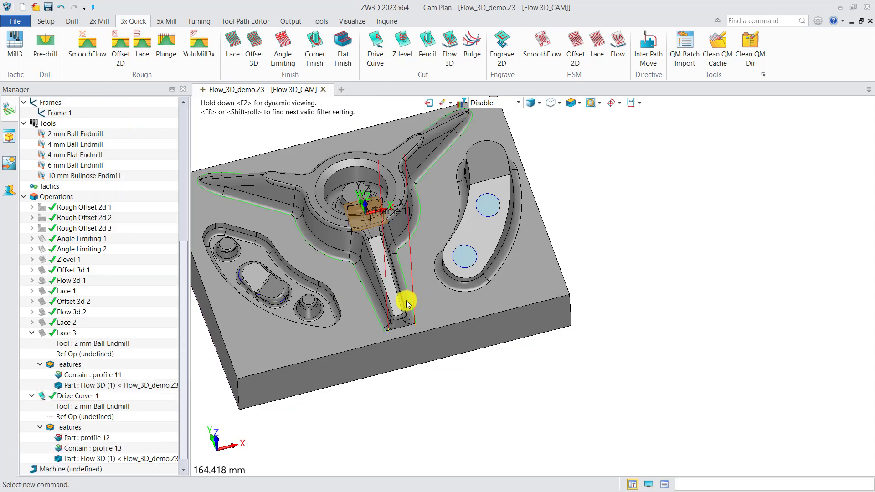
right_click_drag(406, 300, 442, 324)
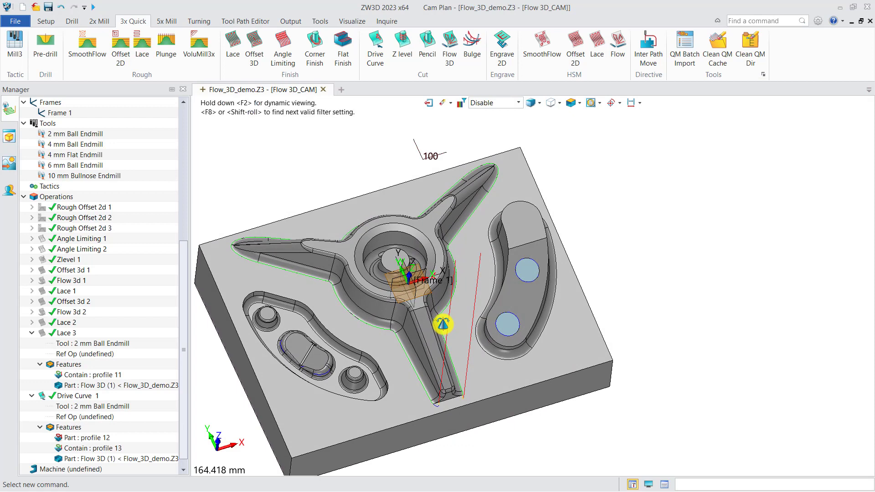
middle_click_drag(428, 328, 440, 307)
Set Drive Curve 1 to 6 cuts with an absolute stepover of 0.2, recalculate it and close its settings
double_click(93, 396)
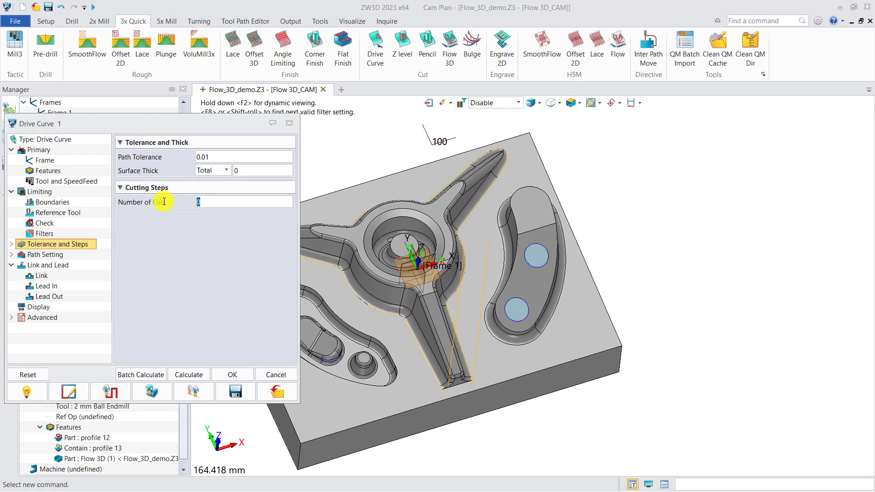
type("6")
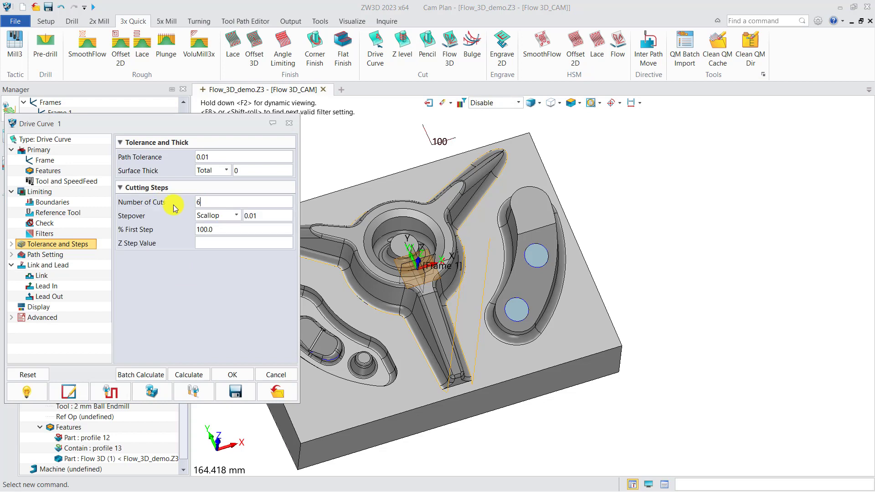
left_click(236, 217)
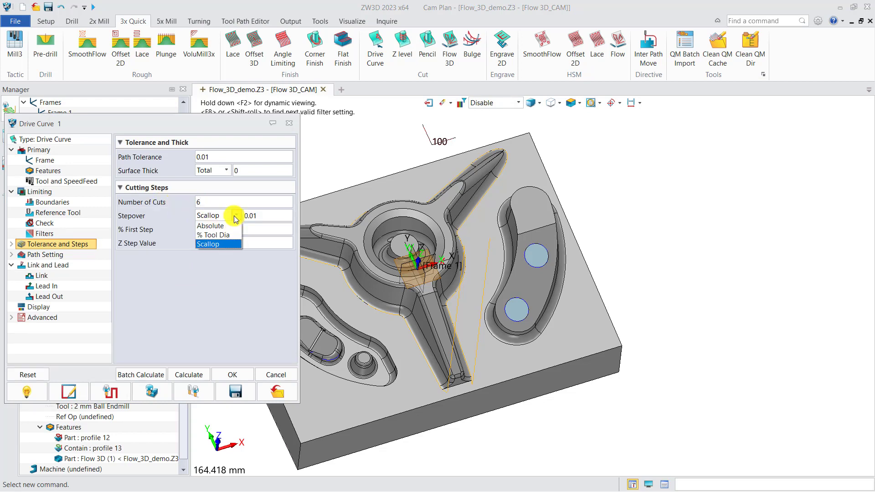
left_click(221, 227)
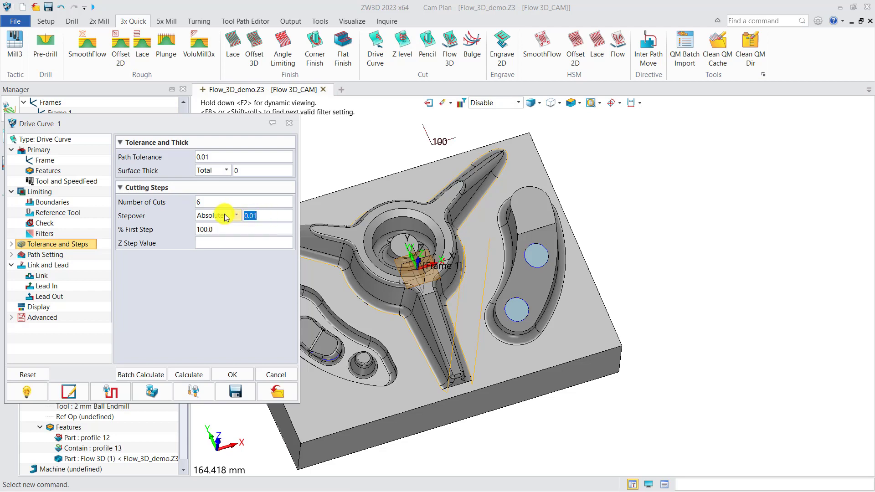
left_click(188, 374)
middle_click_drag(475, 289, 554, 286)
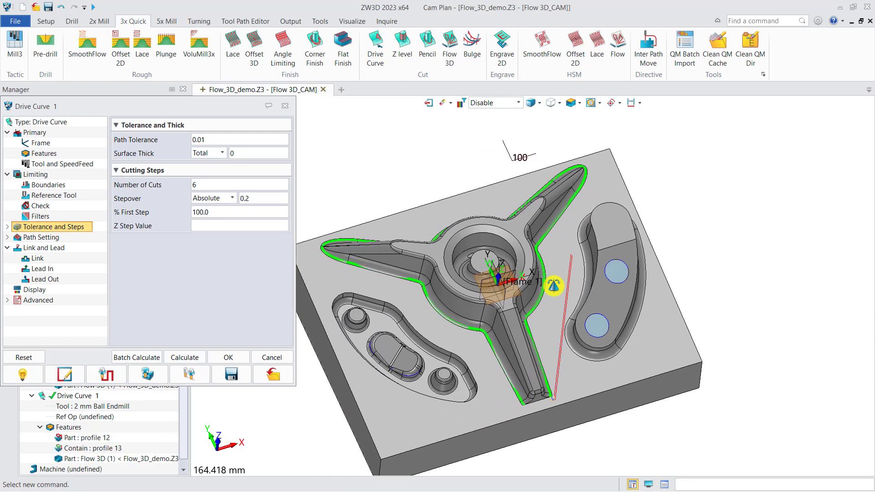
scroll(522, 396, "up", 5)
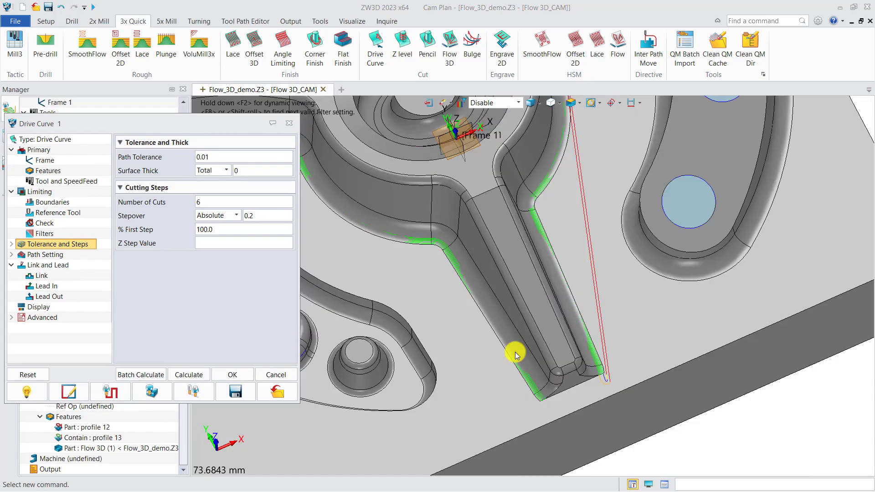
middle_click_drag(516, 354, 473, 324)
scroll(531, 374, "up", 4)
right_click_drag(522, 361, 500, 342)
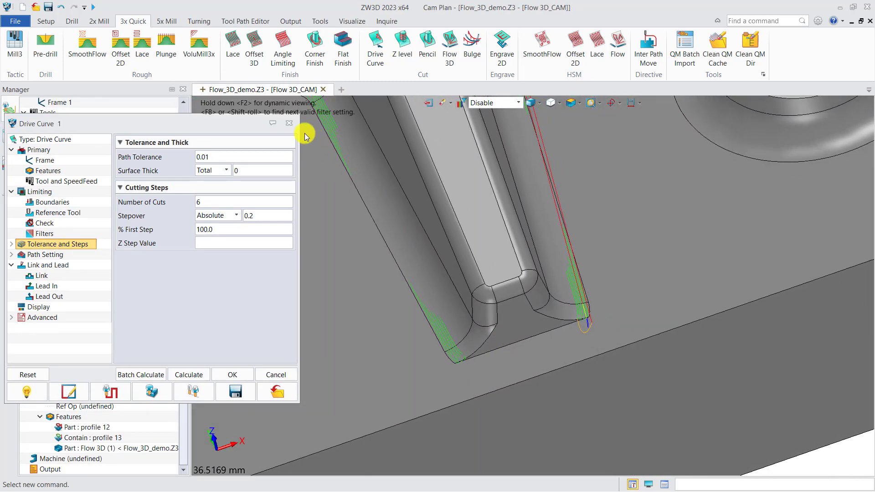
left_click(289, 123)
Show Lace 3's toolpath again and verify its tool position at the open end of the front arm
left_click(42, 323)
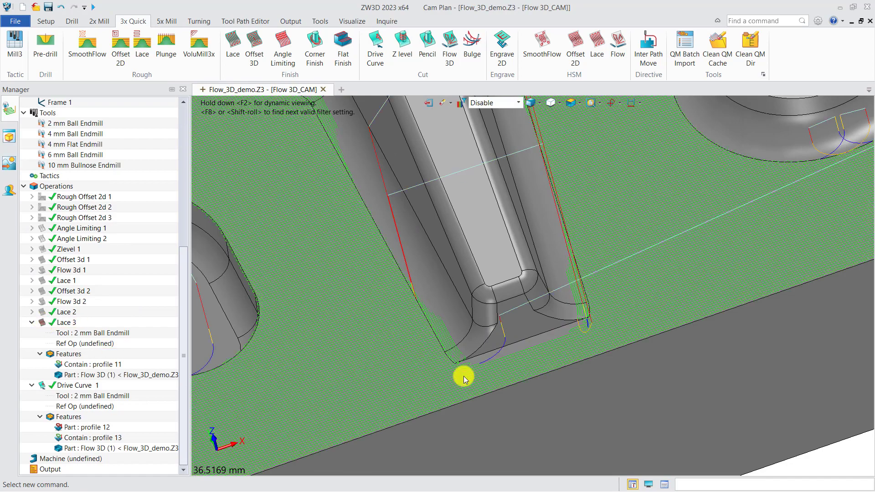
scroll(464, 379, "up", 4)
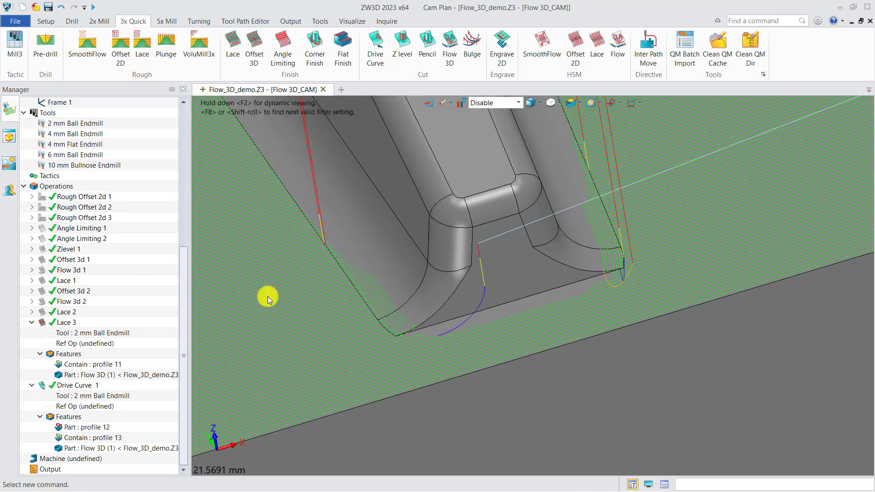
right_click(79, 322)
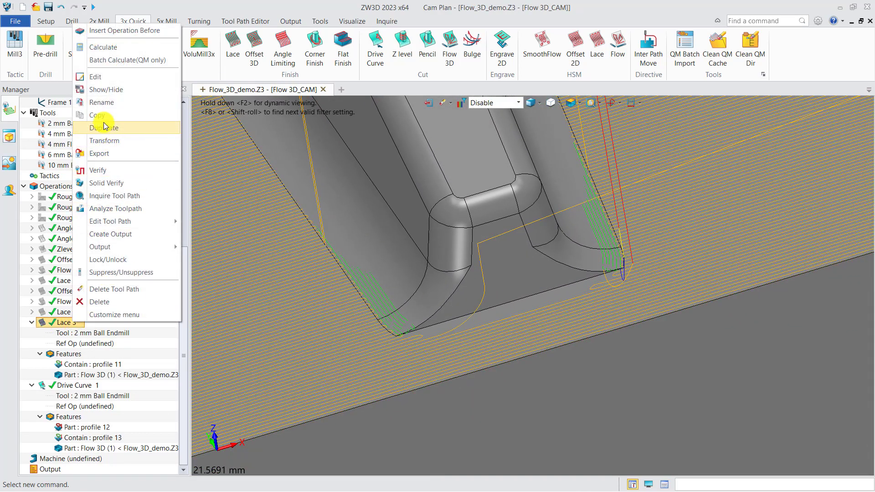
left_click(103, 170)
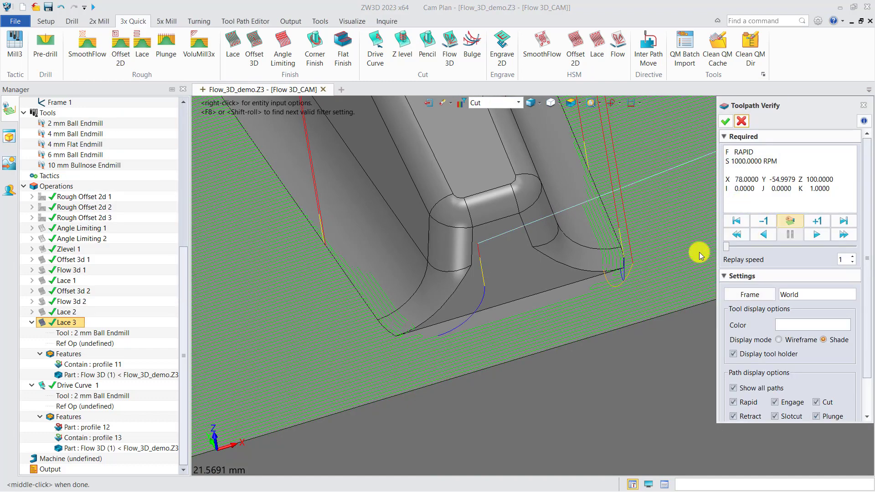
key("ctrl+Right")
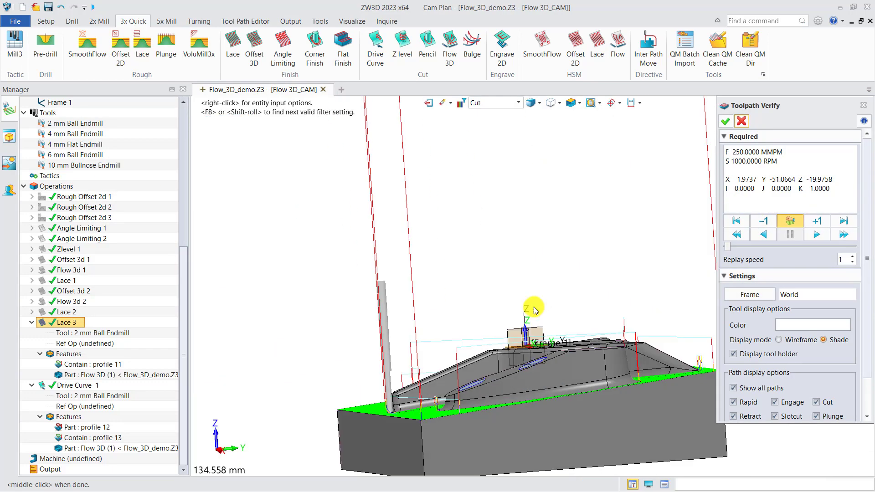
scroll(395, 413, "up", 8)
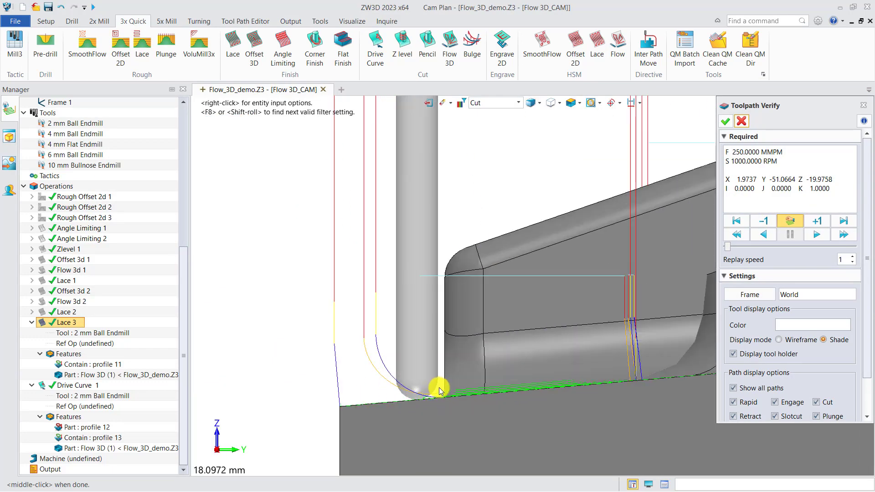
scroll(442, 355, "down", 3)
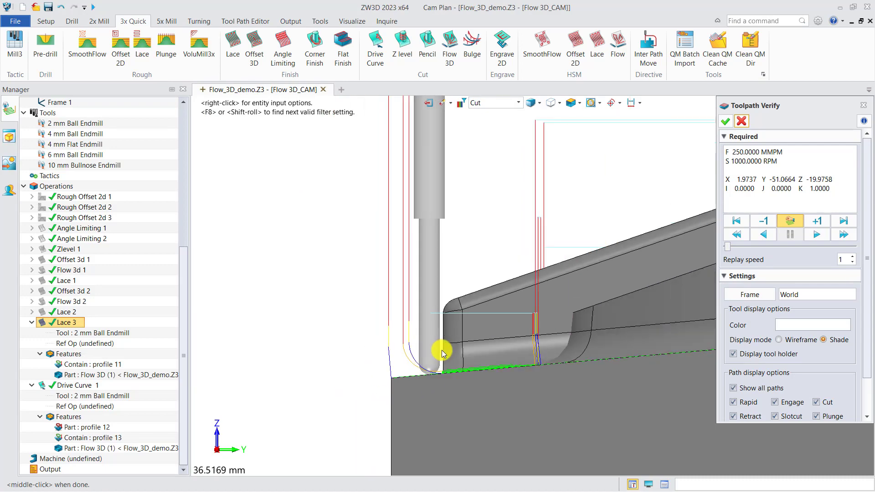
left_click(738, 124)
right_click_drag(428, 317, 487, 338)
Insert a new sketch on the part's XY plane
left_click(51, 25)
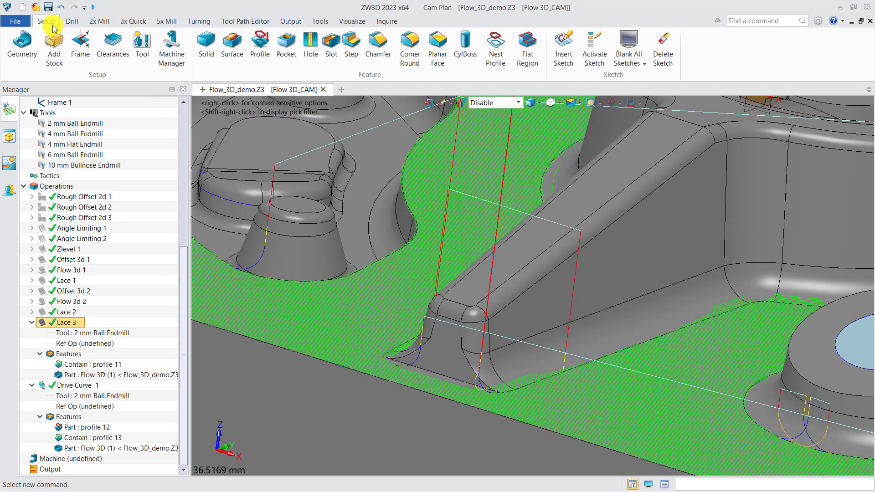
left_click(567, 45)
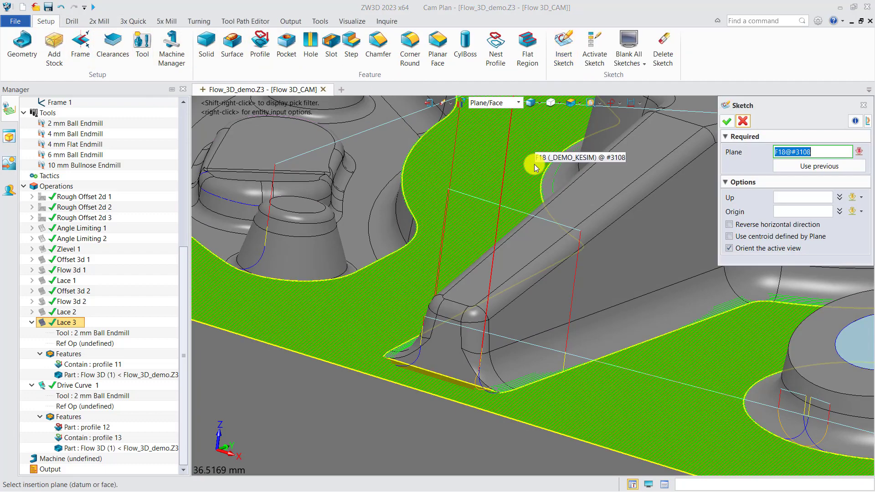
scroll(521, 242, "down", 5)
scroll(581, 215, "up", 4)
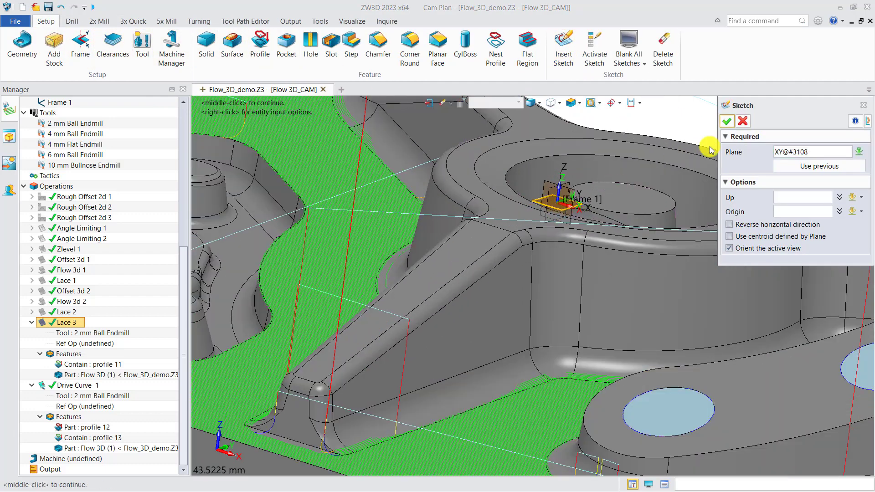
left_click(727, 121)
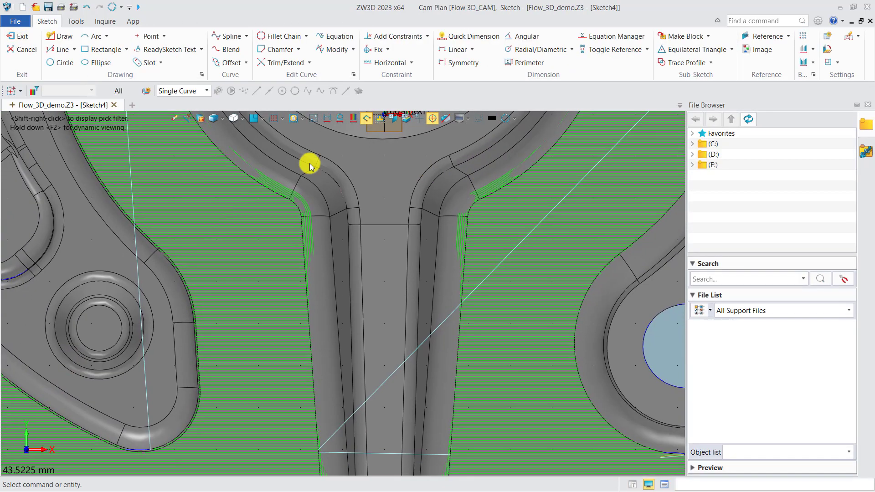
Draw a rectangle about 13.7 by 5 mm from the front arm's open end to the block's front edge, and finish the sketch
left_click(103, 50)
scroll(285, 373, "up", 5)
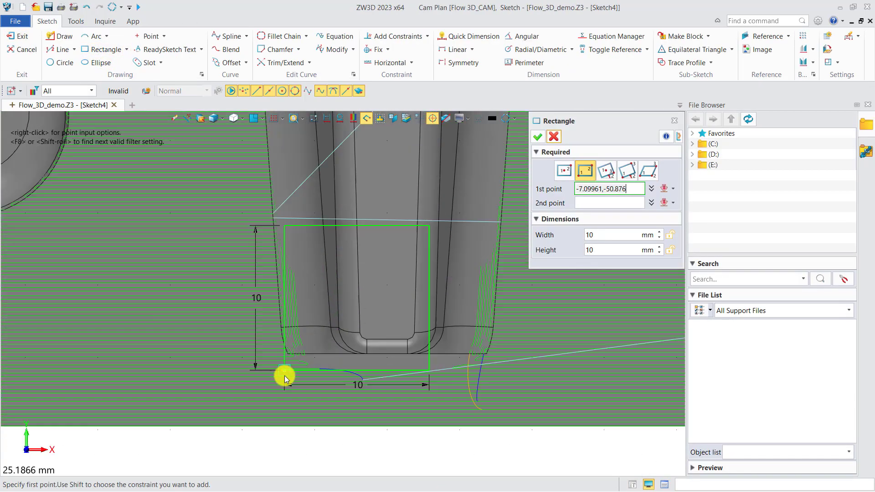
left_click(288, 341)
scroll(288, 341, "down", 4)
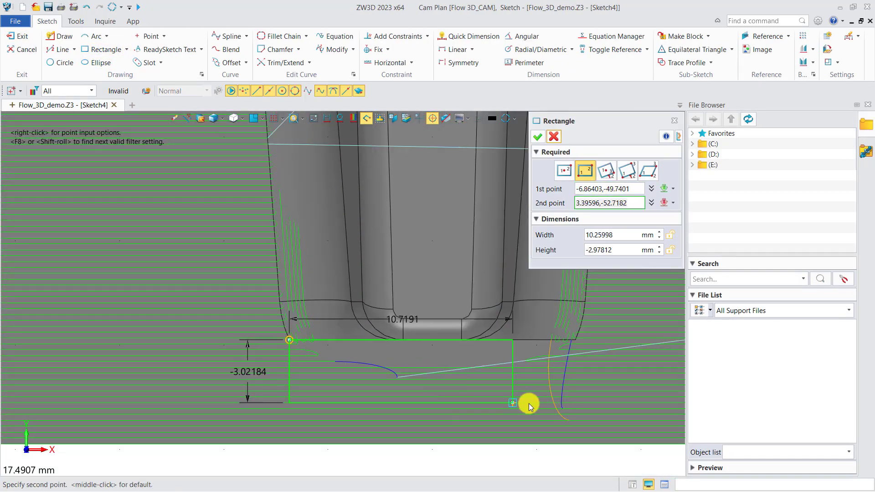
scroll(497, 385, "up", 1)
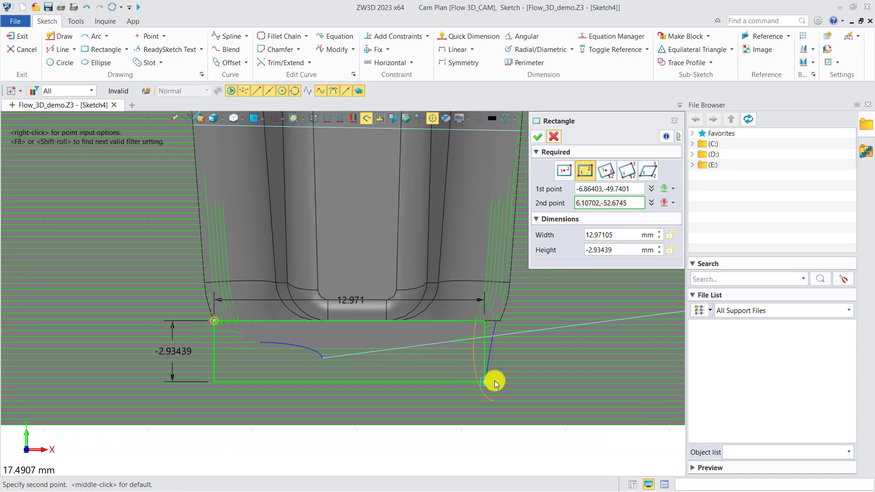
left_click(500, 423)
left_click(538, 136)
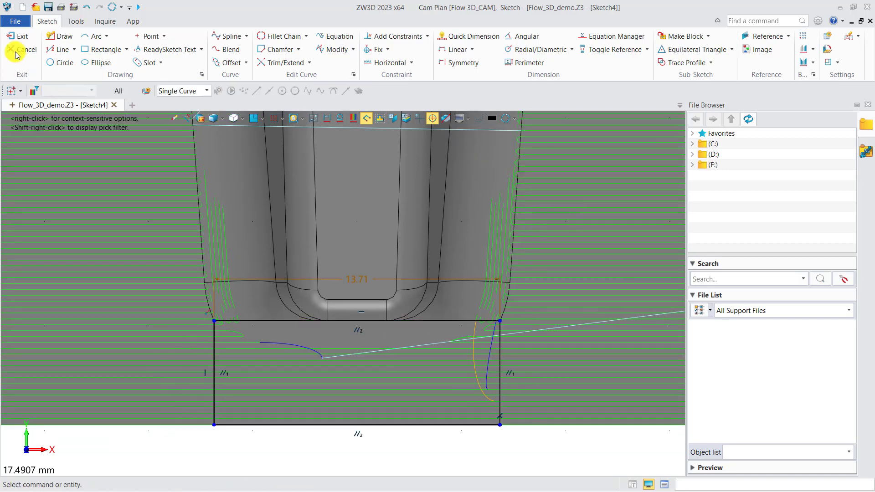
left_click(19, 37)
Create a Pencil Cut operation contained by a profile of the new rectangle, using the 2 mm Ball Endmill
scroll(374, 335, "down", 3)
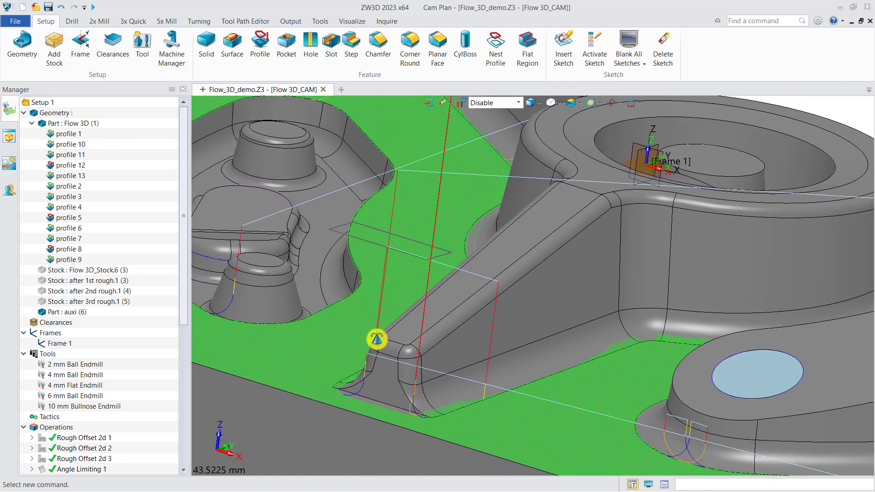
left_click(133, 21)
left_click(429, 46)
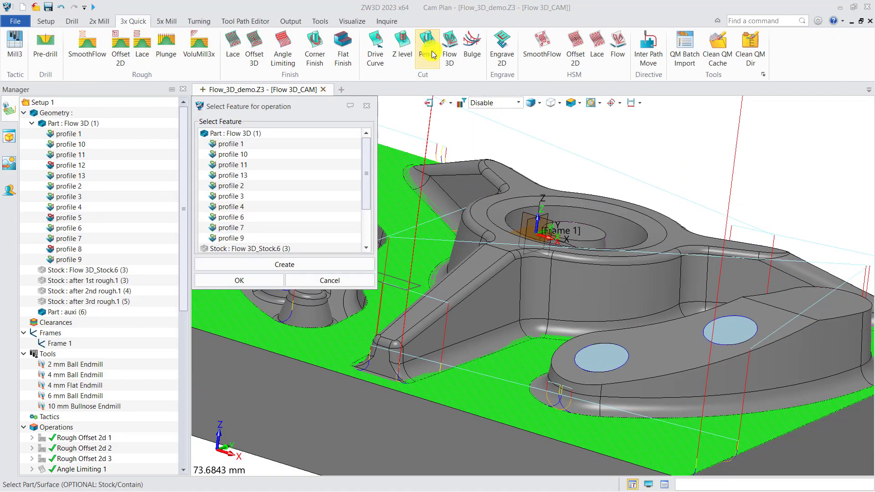
left_click(282, 271)
left_click(240, 280)
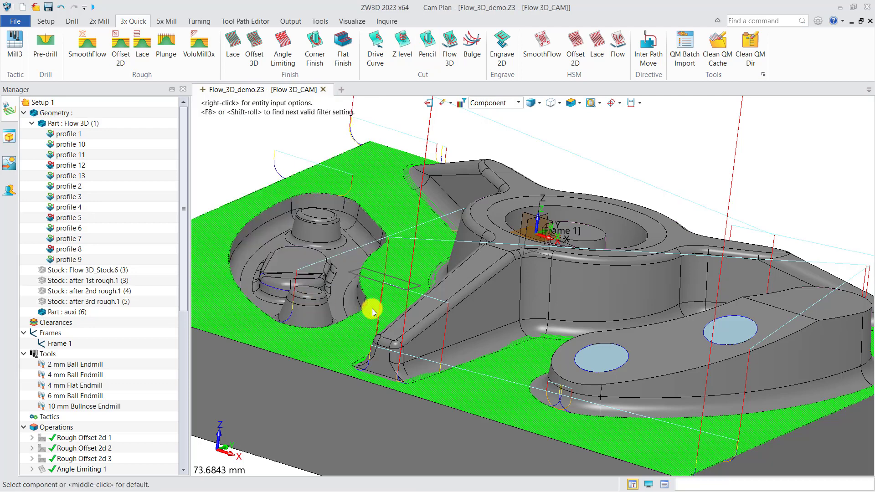
left_click(393, 287)
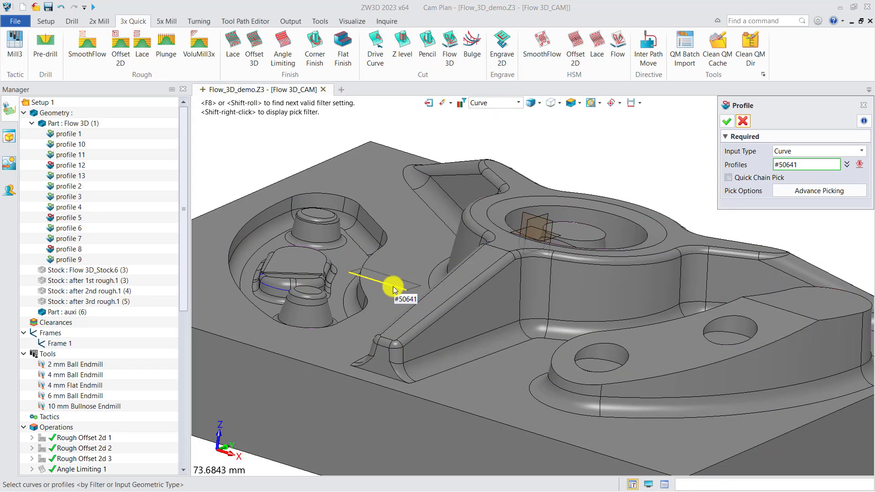
left_click(727, 120)
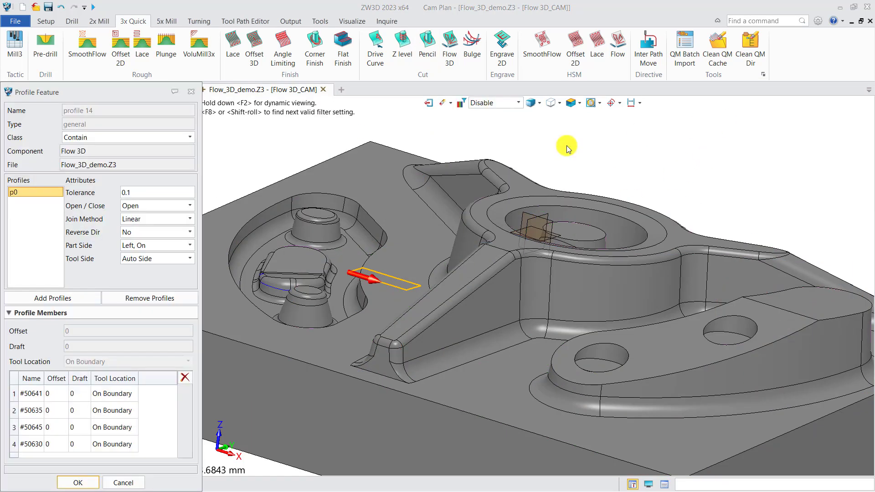
left_click(78, 483)
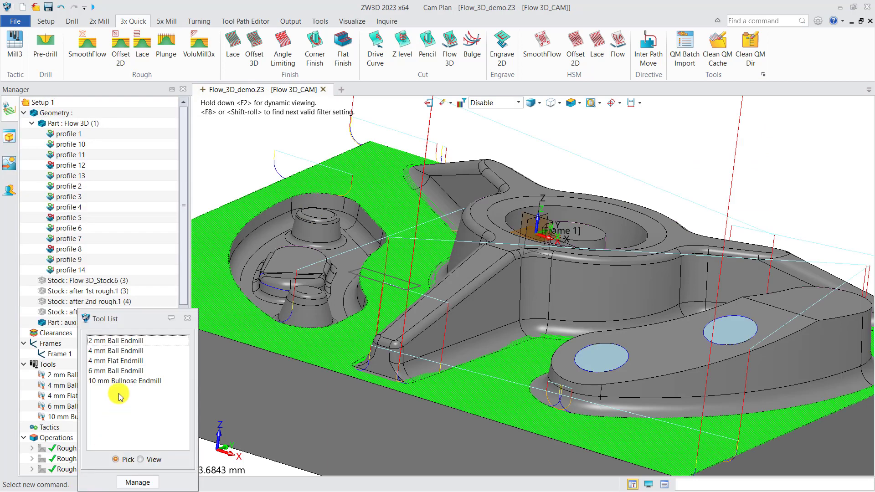
left_click(116, 341)
Add the Flow 3D (1) part to the features of Pencil Cut 1 and calculate its toolpath
left_click_drag(183, 301, 182, 465)
right_click(77, 439)
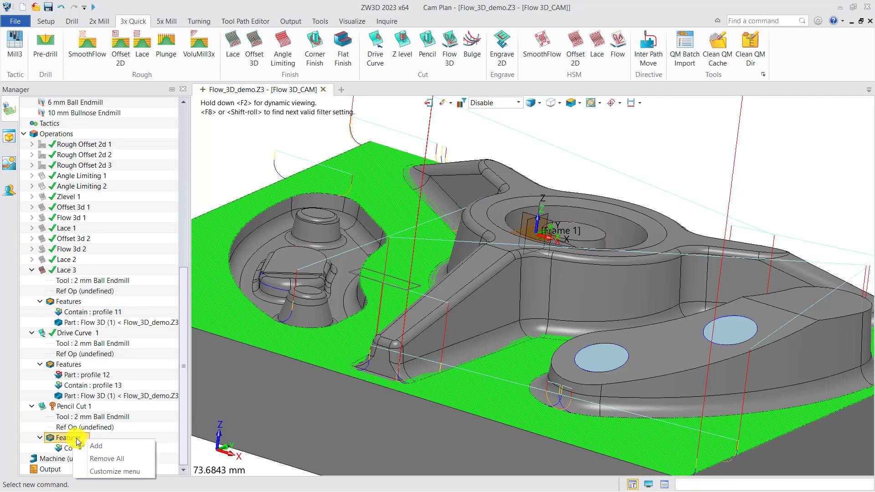
left_click(97, 446)
left_click(235, 133)
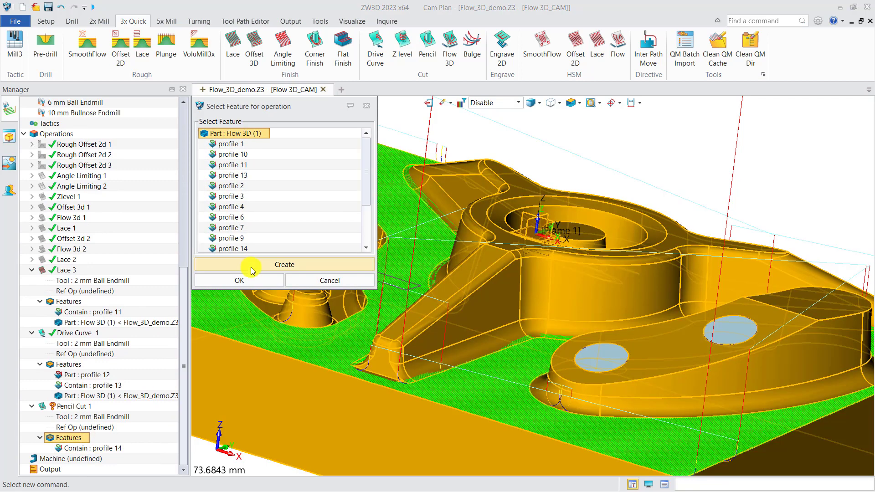
left_click(250, 279)
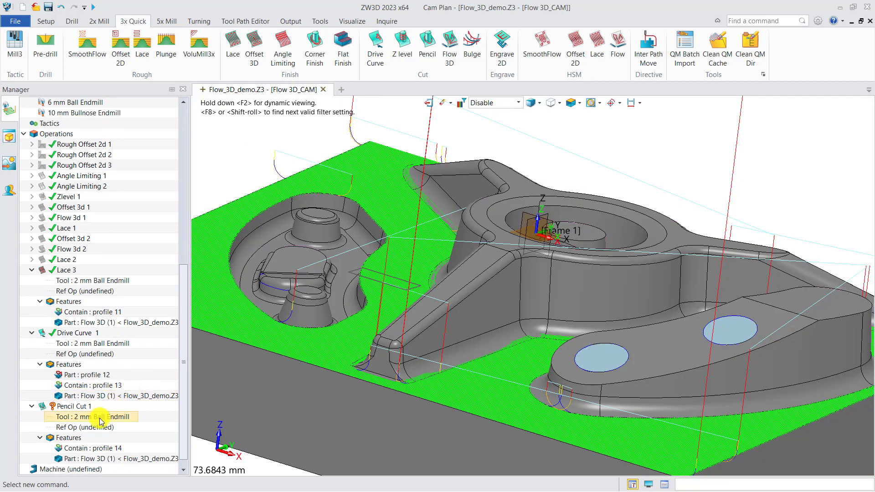
right_click(84, 406)
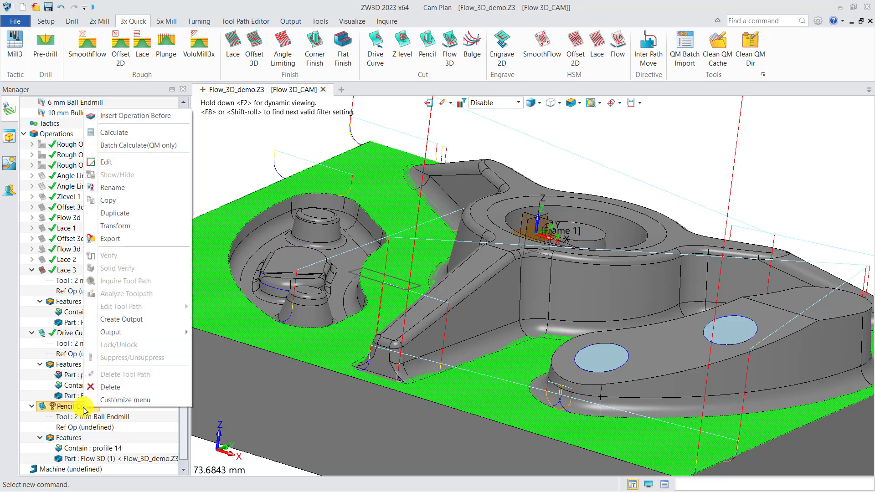
left_click(114, 137)
Hide the toolpaths of Drive Curve 1 and Lace 3
middle_click_drag(336, 427, 384, 378)
right_click_drag(384, 378, 369, 391)
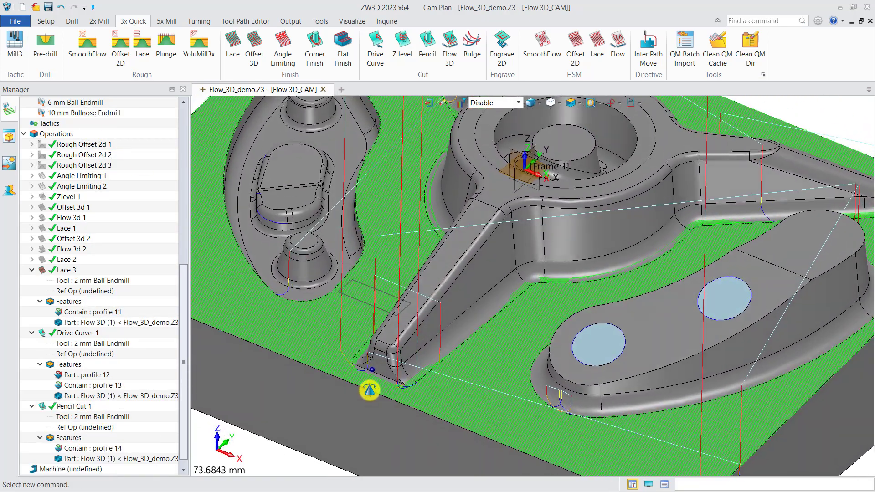
middle_click_drag(391, 397, 410, 364)
scroll(411, 363, "up", 3)
scroll(416, 357, "up", 4)
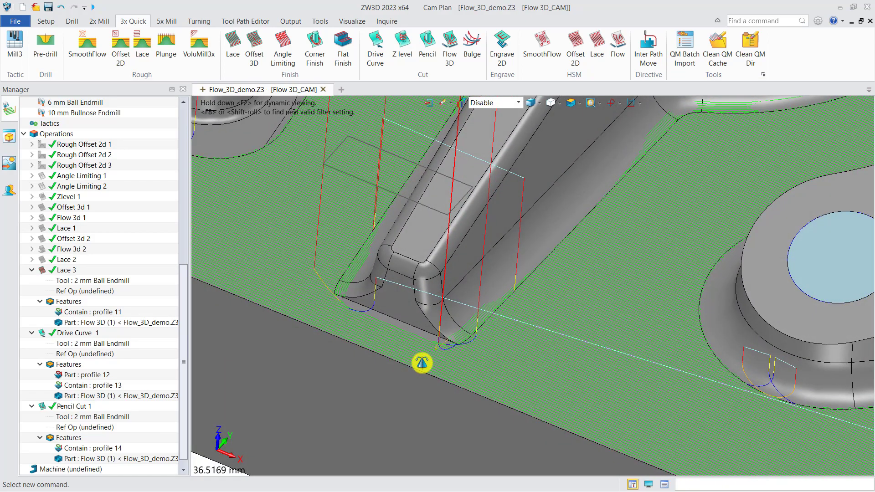
left_click(40, 333)
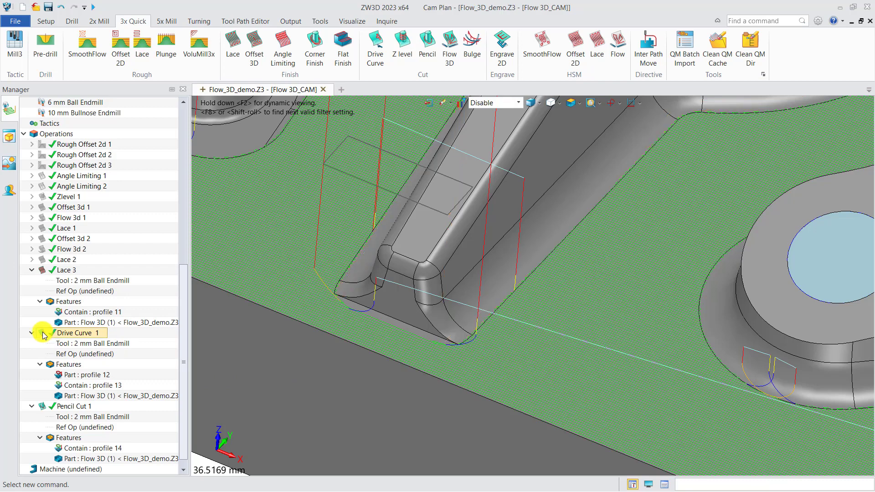
left_click(46, 274)
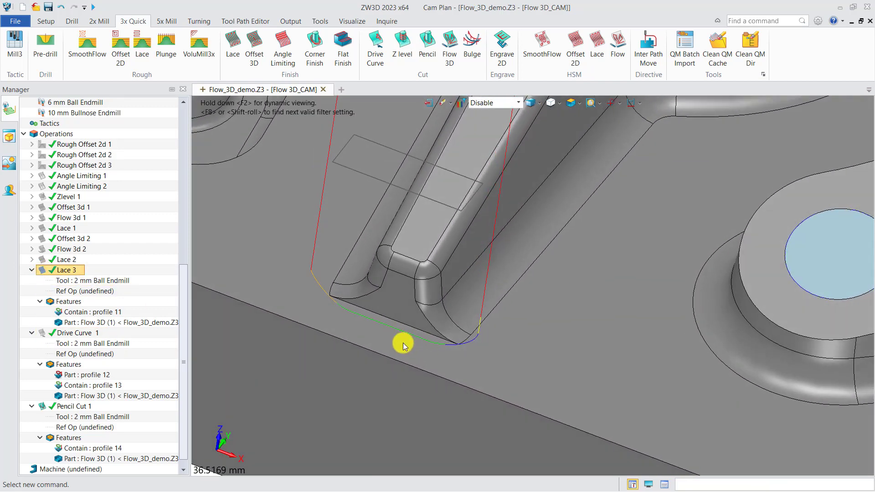
Verify Pencil Cut 1's tool position against the wall at the open end of the front arm
left_click(50, 404)
right_click(50, 404)
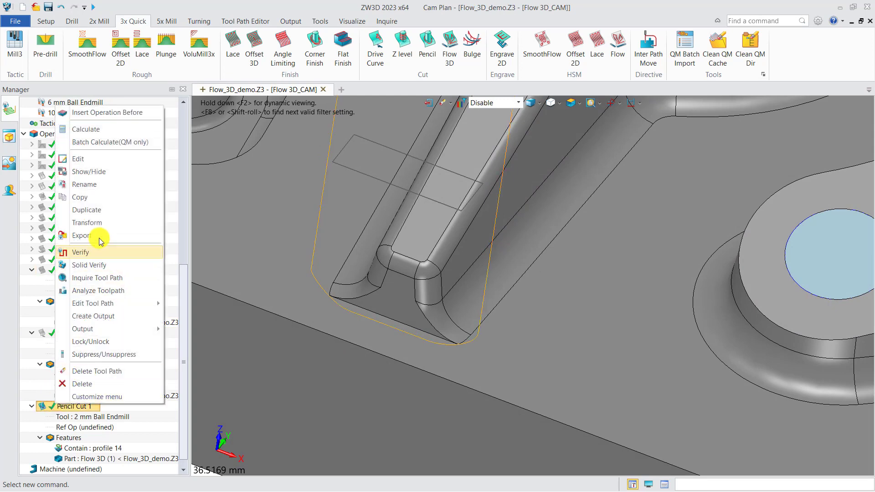
left_click(83, 255)
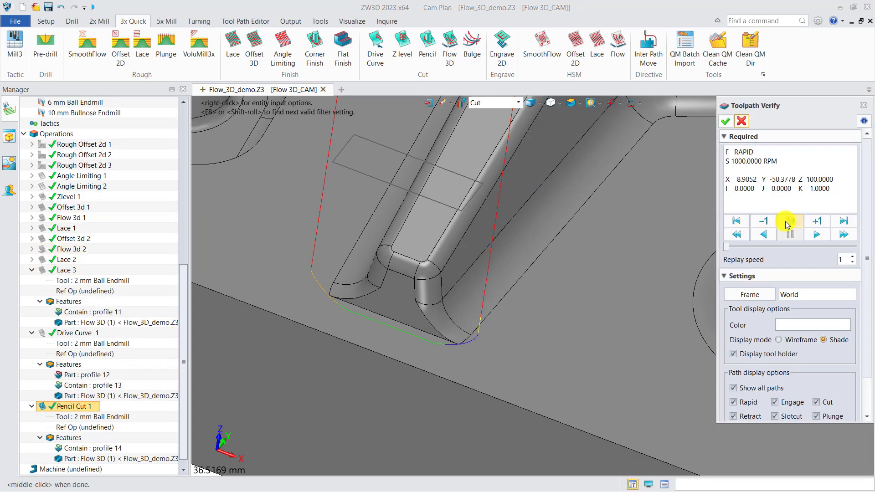
key("ctrl+Right")
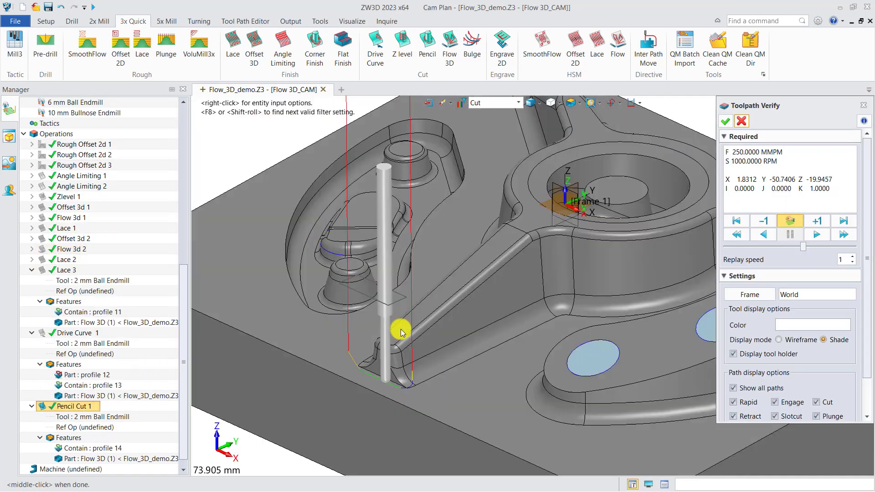
scroll(391, 408, "up", 4)
scroll(420, 413, "up", 6)
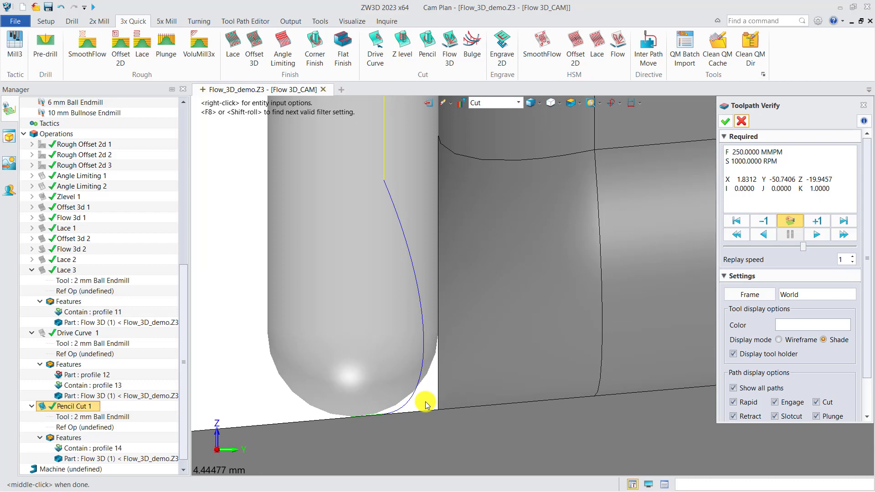
scroll(425, 396, "down", 11)
right_click_drag(444, 329, 531, 360)
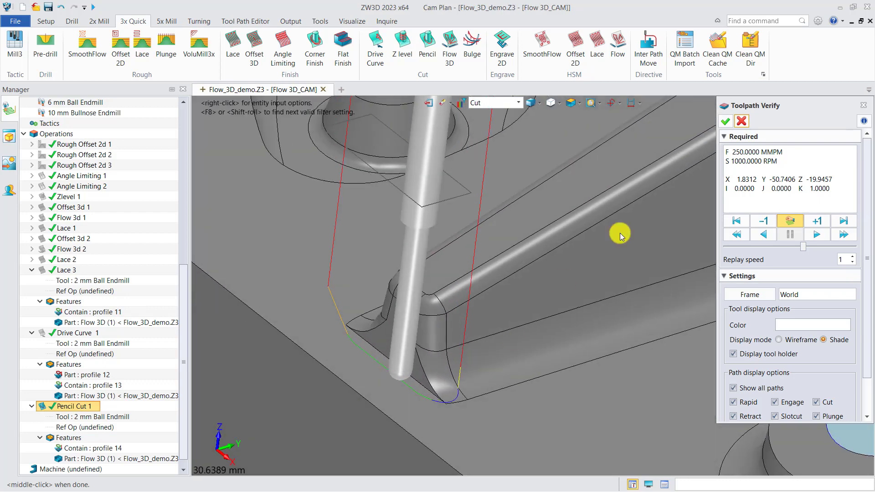
left_click(726, 121)
Start a Flat Finish operation and create a flat region feature from the flat faces of the Flow 3D part
scroll(404, 326, "down", 6)
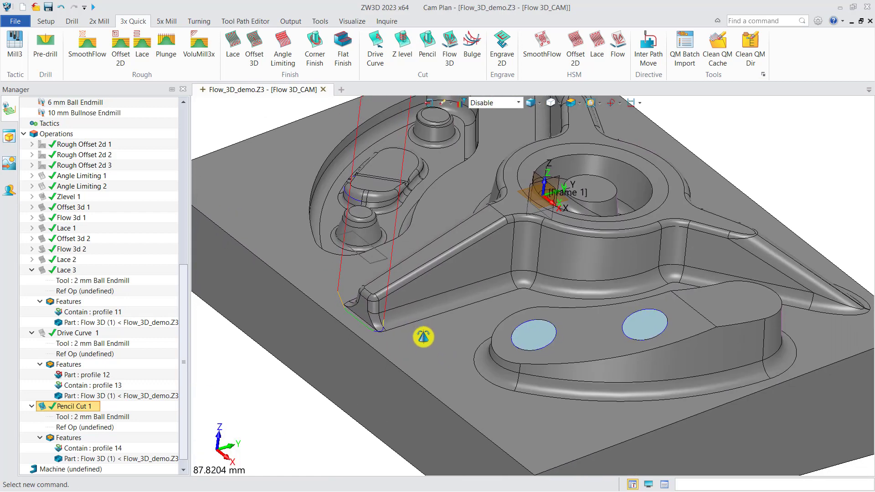
scroll(423, 337, "down", 2)
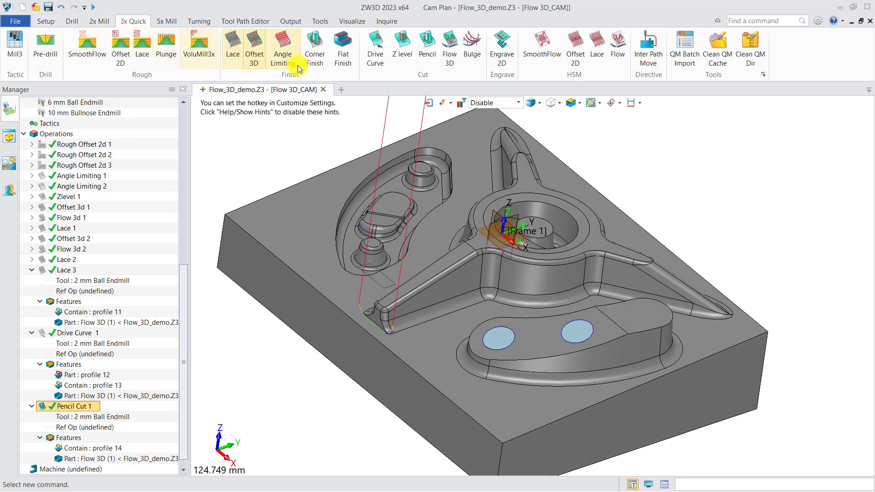
left_click(343, 54)
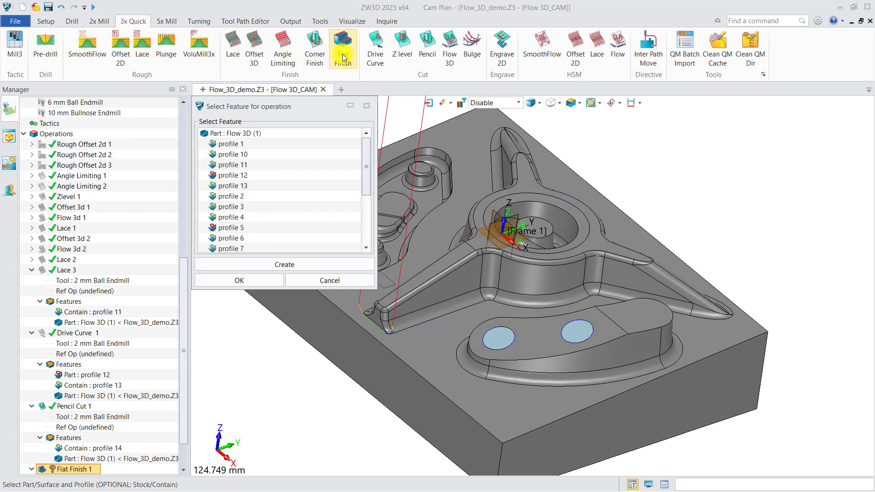
left_click(279, 267)
left_click(253, 281)
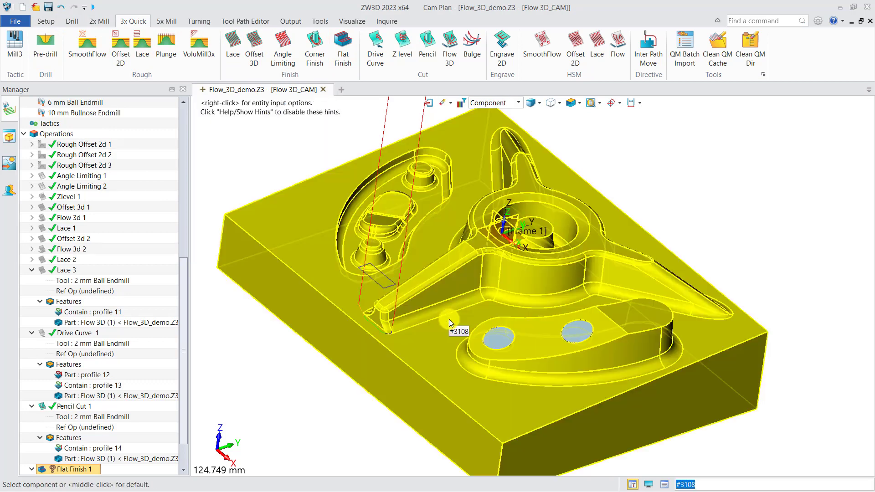
left_click(563, 290)
left_click(558, 290)
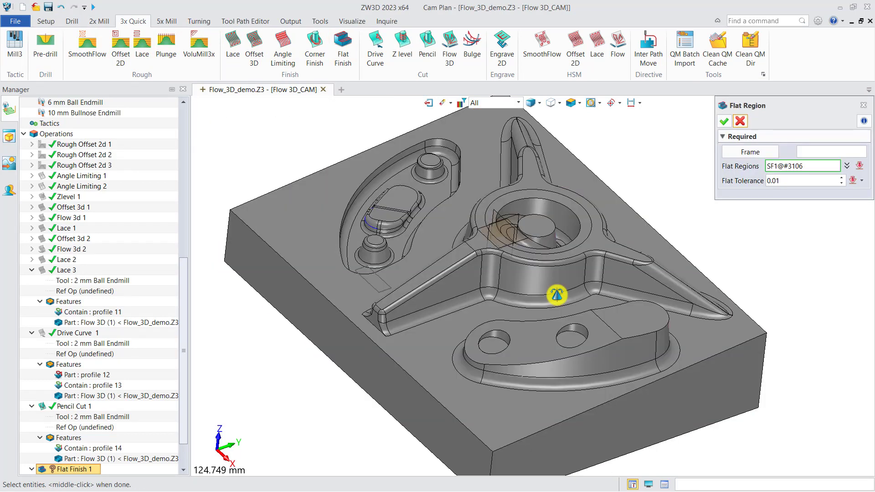
left_click(725, 121)
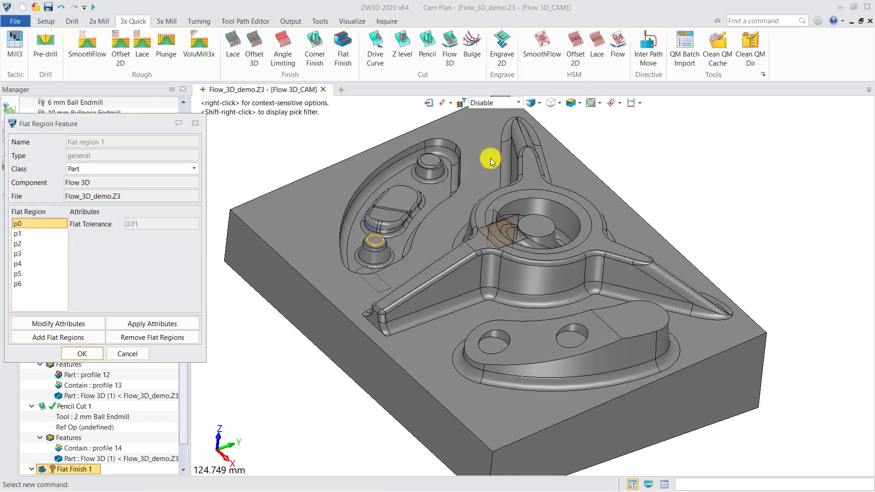
Examine the detected regions of the flat region feature one by one to see which faces they cover
left_click(27, 284)
left_click(24, 273)
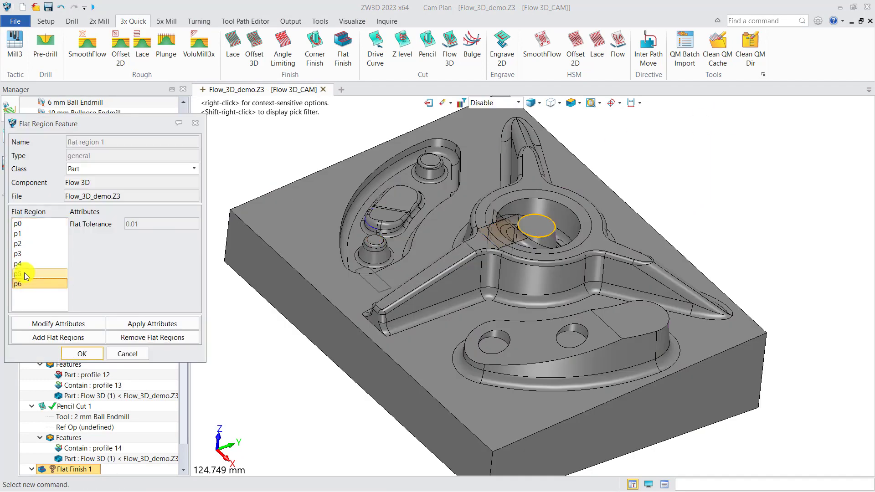
left_click(24, 254)
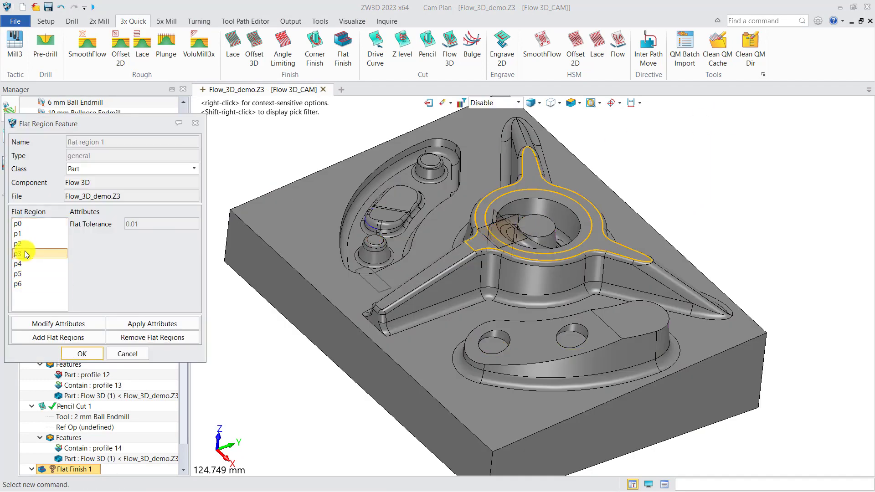
left_click(25, 245)
left_click(25, 233)
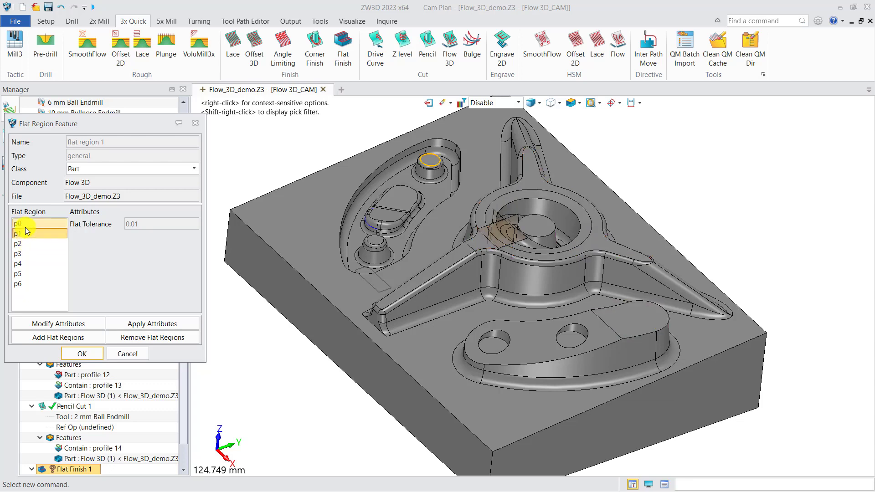
left_click(25, 224)
left_click(25, 233)
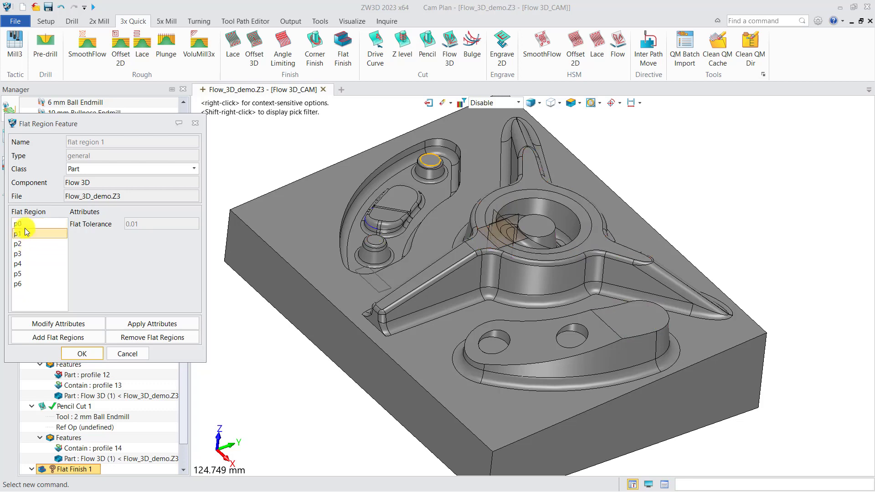
Remove the top faces of the two small round bosses in the curved pocket from flat region 1 and accept the feature
left_click(24, 226)
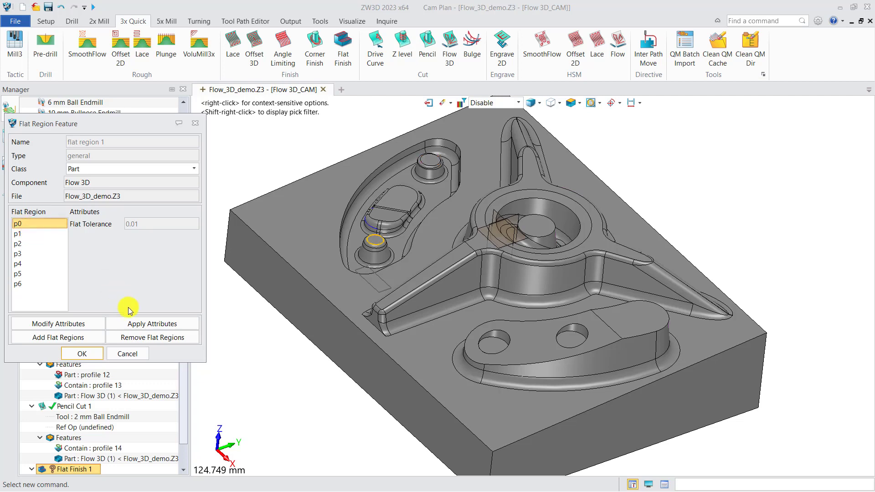
left_click(120, 338)
left_click(23, 225)
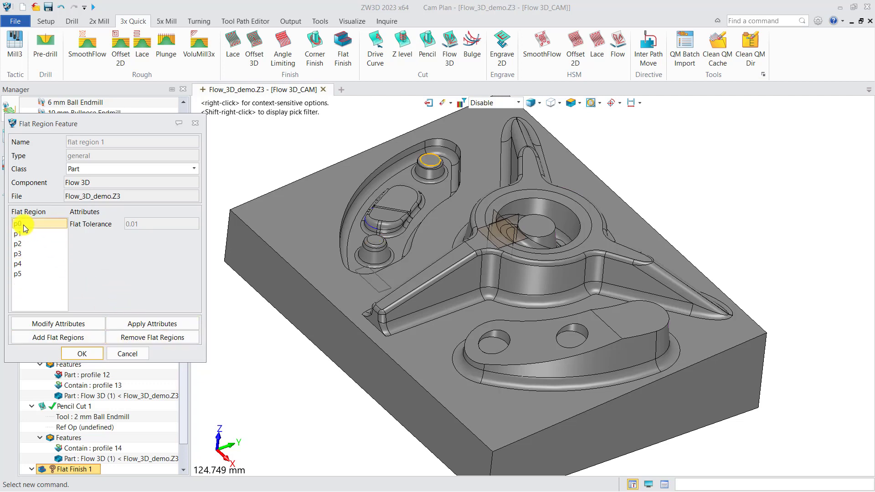
left_click(136, 340)
left_click(24, 254)
left_click(24, 264)
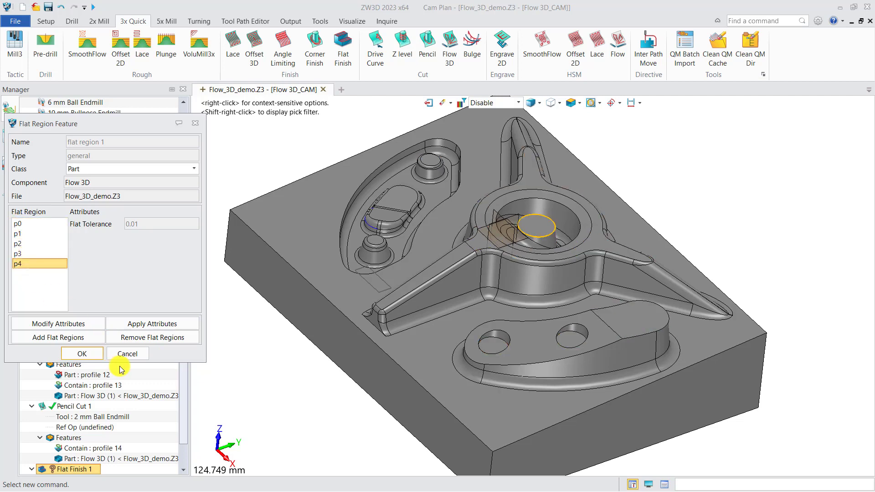
left_click(83, 355)
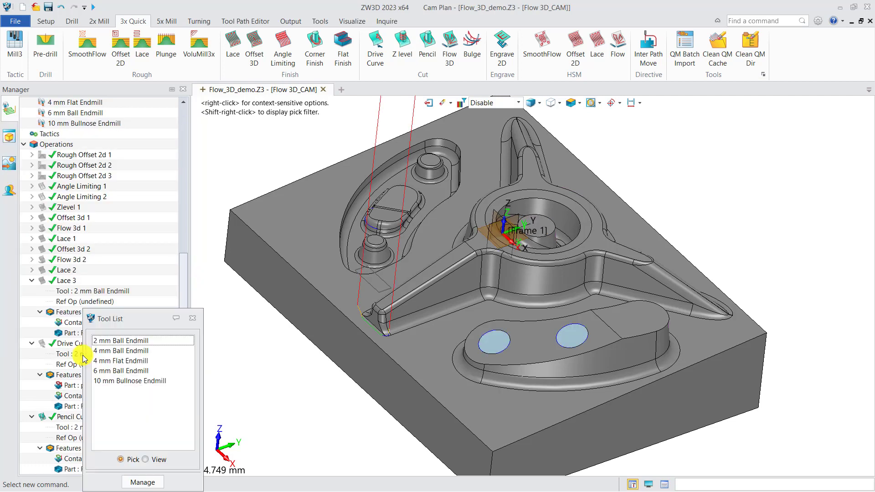
Assign the 4 mm Flat Endmill to Flat Finish 1 and add the Flow 3D (1) part to its features
left_click(128, 363)
left_click(128, 364)
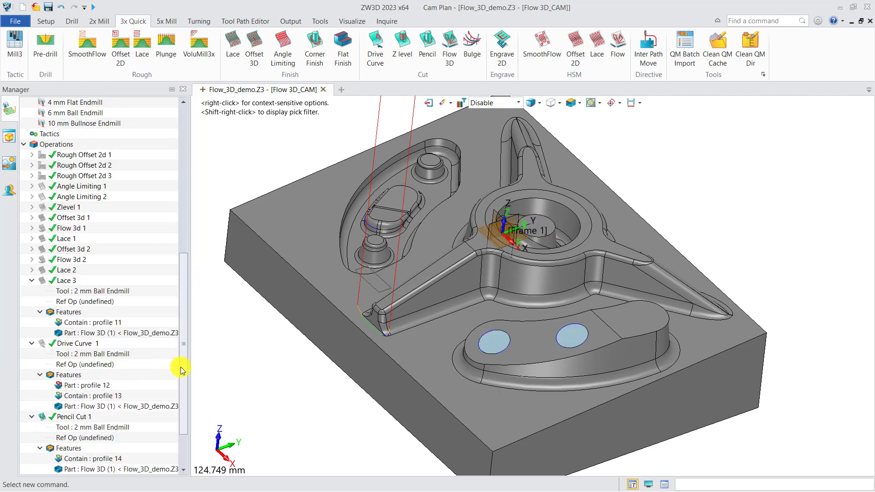
scroll(181, 371, "down", 2)
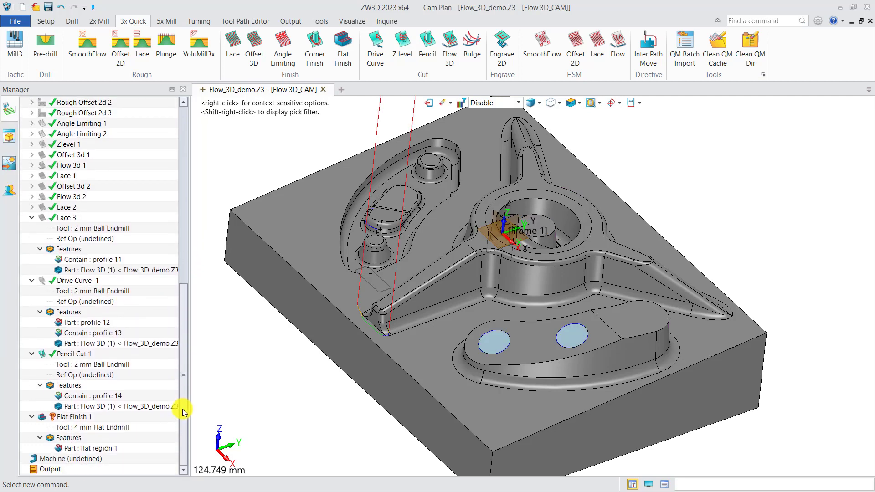
right_click(68, 437)
left_click(89, 447)
left_click(235, 133)
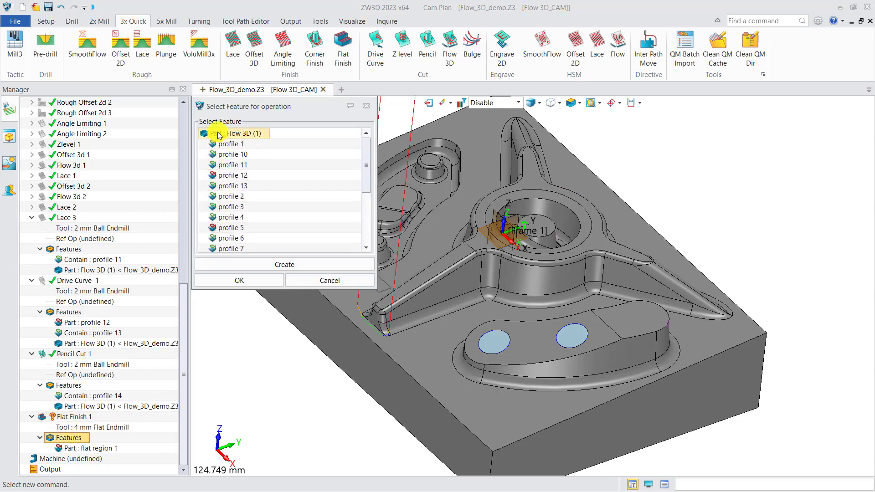
left_click(239, 281)
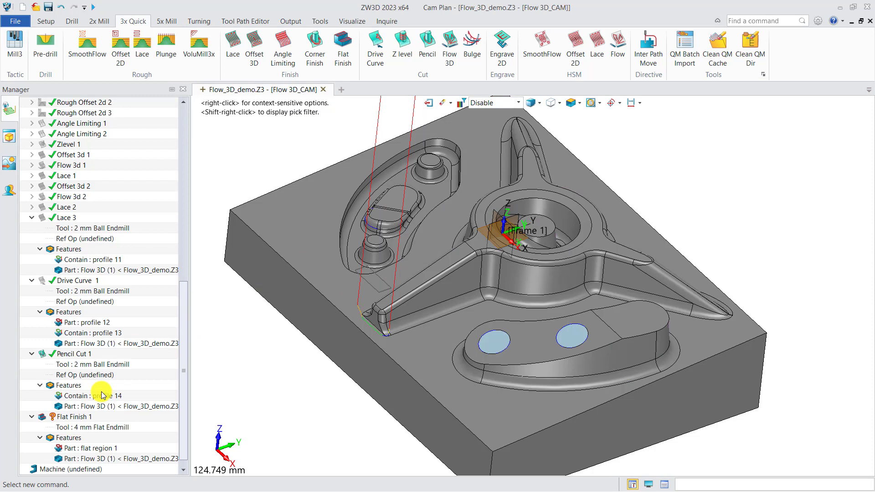
Calculate the Flat Finish 1 toolpath
right_click(71, 416)
left_click(117, 143)
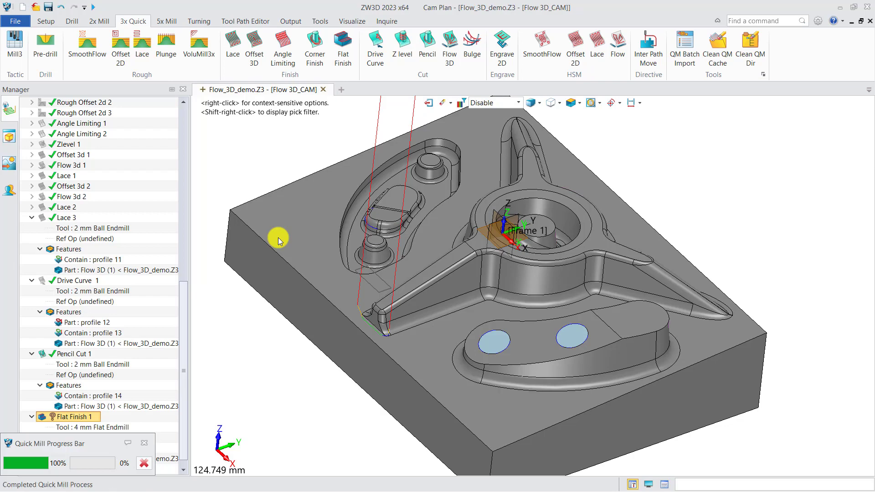
mouse_move(383, 285)
right_mouse_down()
mouse_move(388, 299)
mouse_move(377, 283)
right_mouse_up()
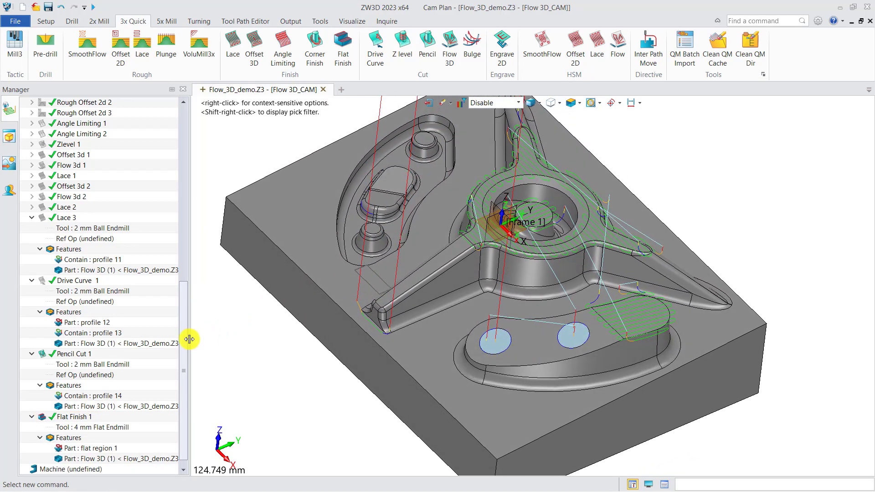
Hide the auxi part to uncover the toolpath in the two round holes
left_click_drag(184, 342, 181, 166)
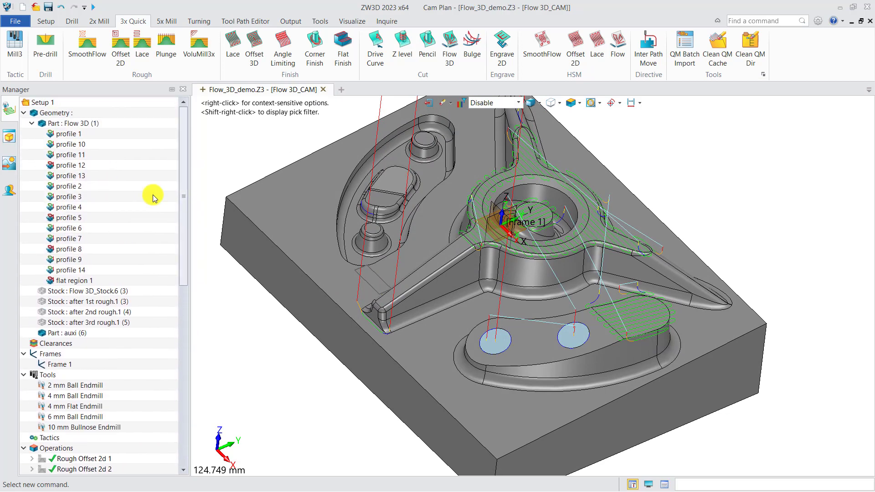
left_click(42, 333)
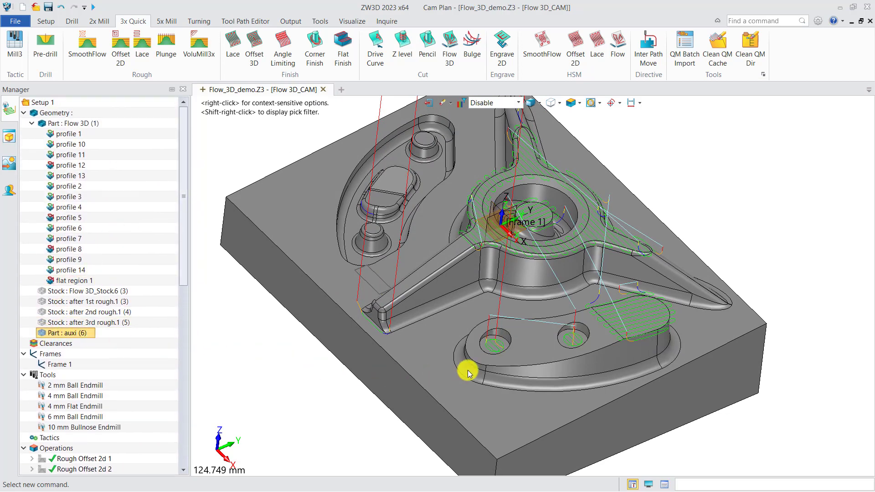
mouse_move(469, 365)
right_mouse_down()
mouse_move(492, 377)
mouse_move(482, 374)
right_mouse_up()
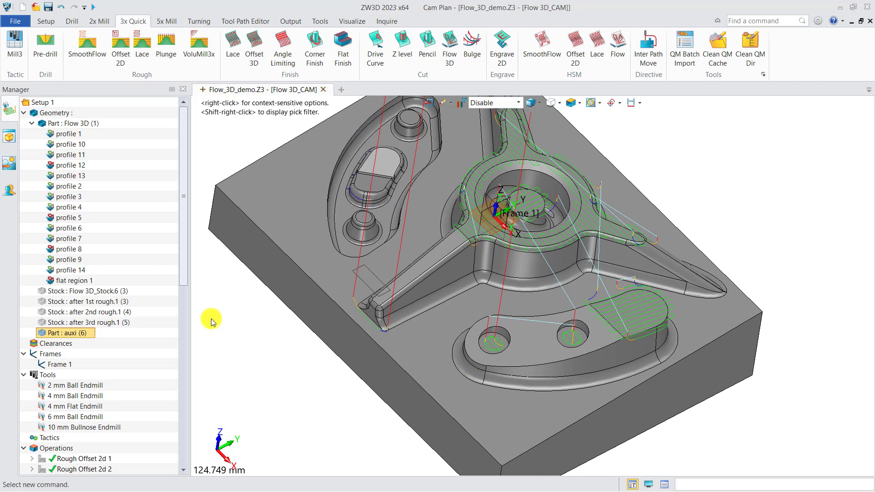
Start a Solid Verify session for all operations from Angle Limiting 1 through Flat Finish 1
left_click_drag(184, 275, 190, 431)
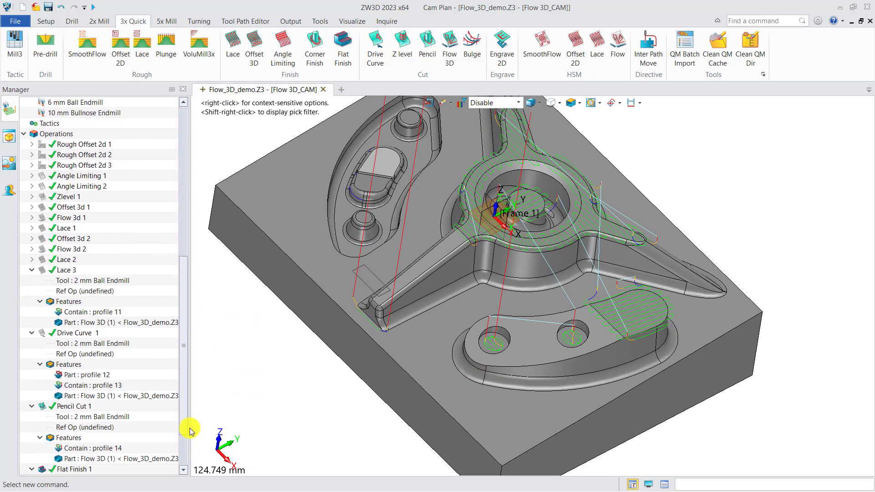
left_click(87, 176)
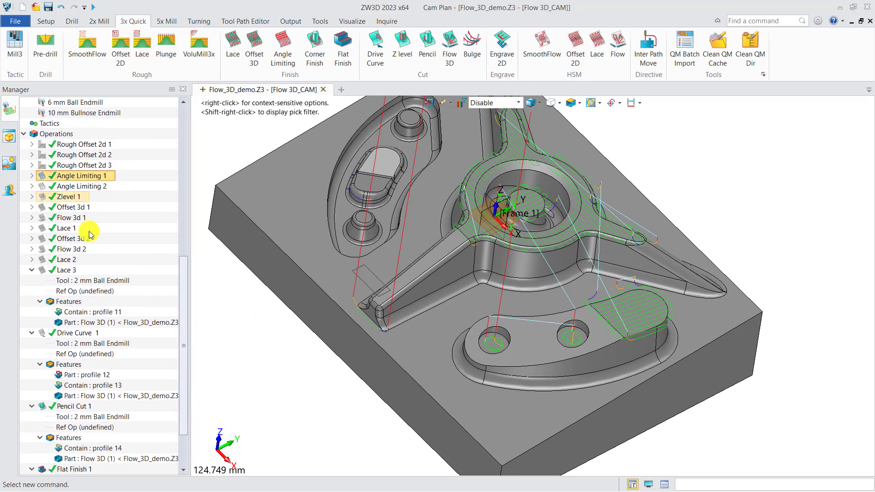
scroll(84, 296, "down", 2)
left_click(73, 406)
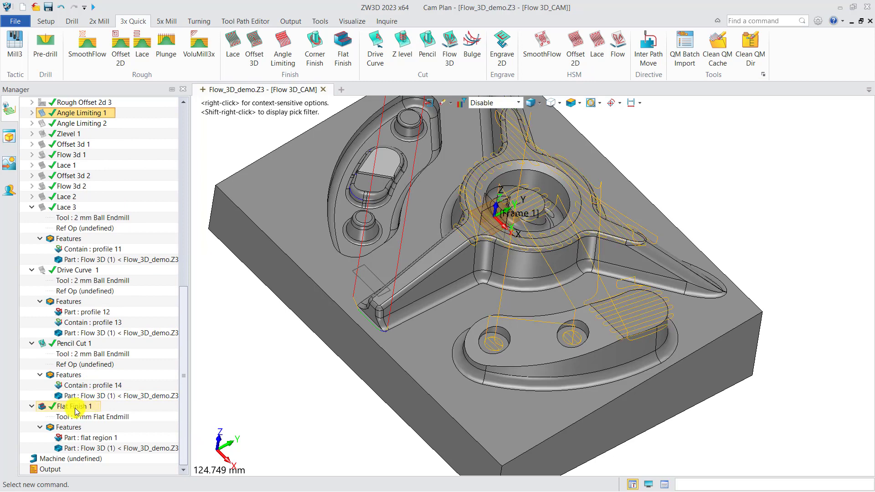
right_click(76, 408)
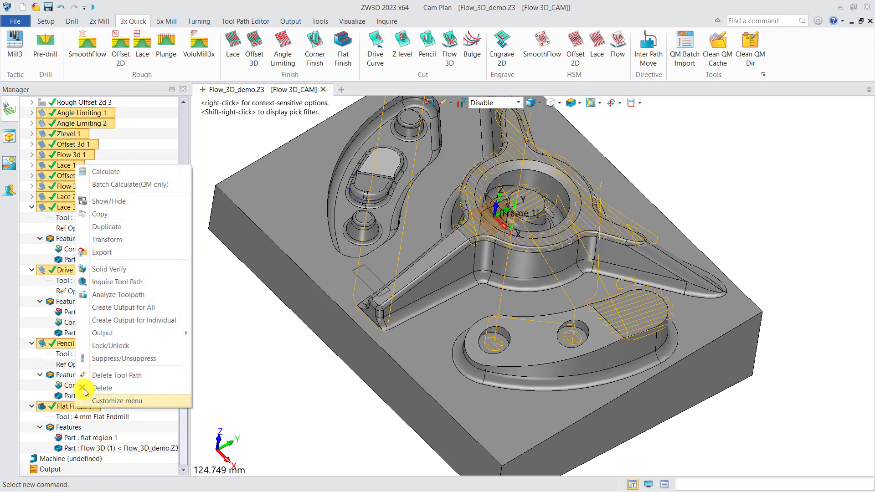
left_click(115, 270)
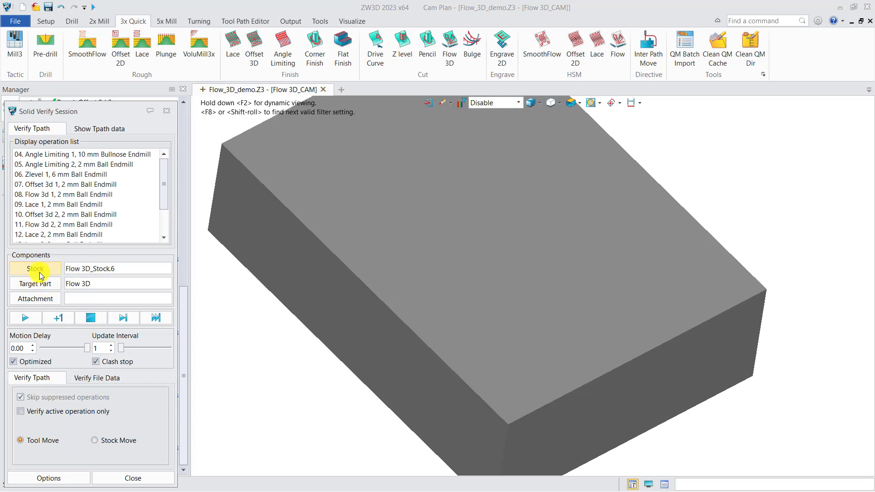
Set the verification stock to after 3rd rough.1
left_click(36, 269)
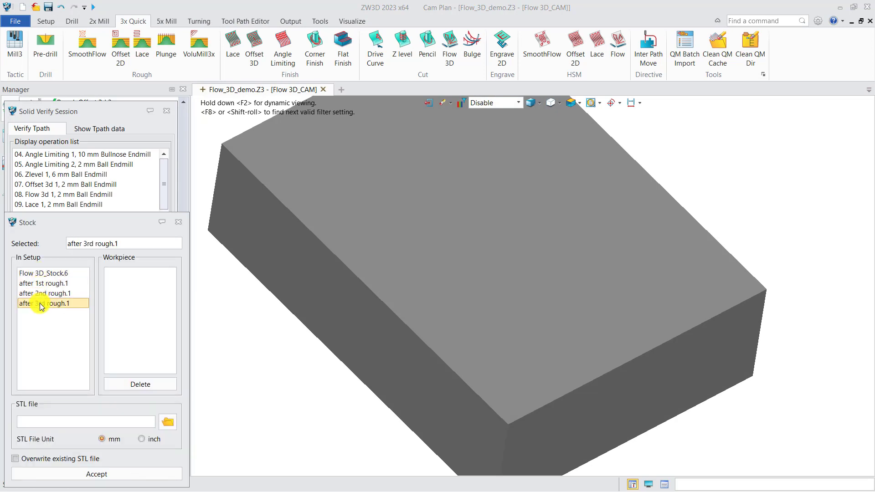
left_click(94, 474)
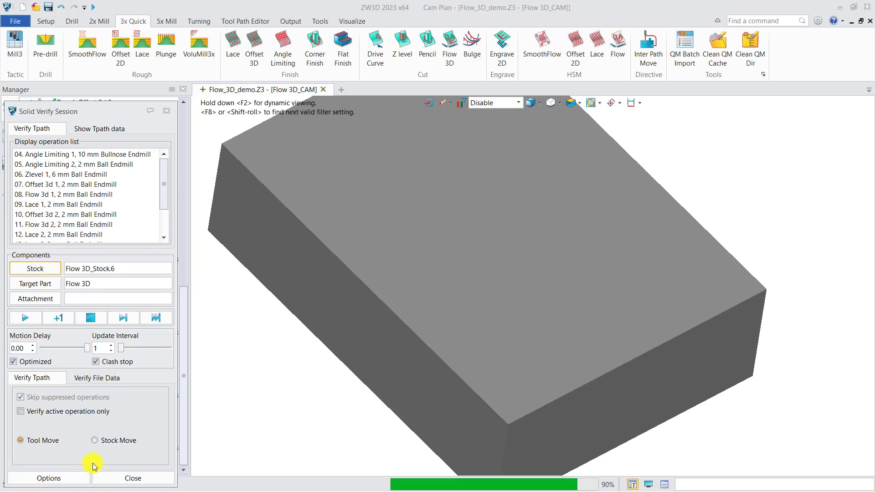
scroll(381, 366, "down", 4)
right_click_drag(381, 387, 396, 376)
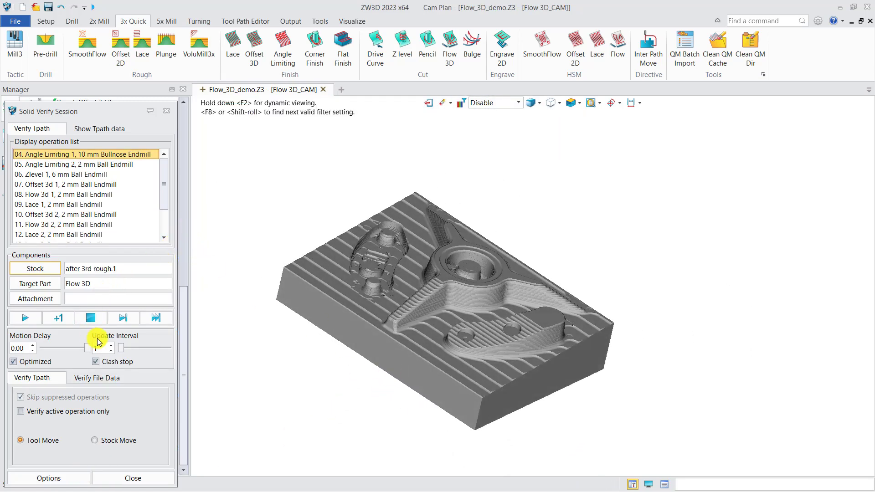
Set the update interval to 93 and run the machining simulation through Flat Finish 1
left_click_drag(117, 354, 132, 354)
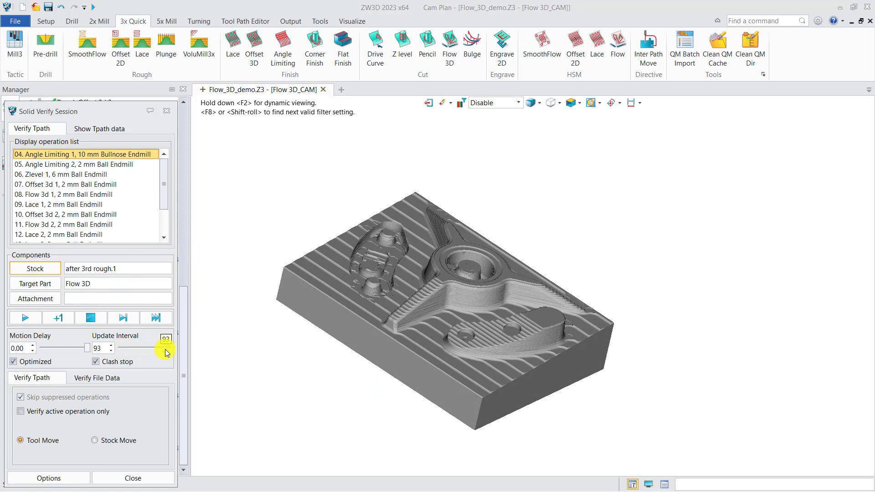
left_click(27, 318)
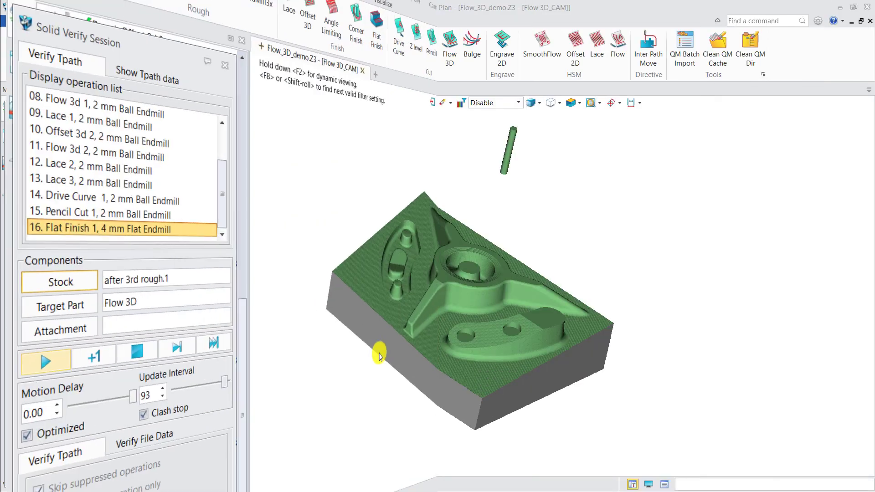
right_click_drag(312, 354, 298, 370)
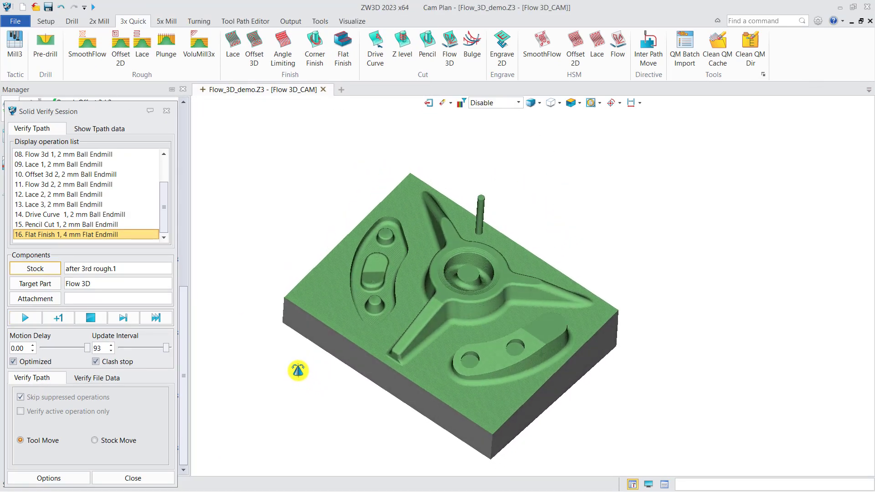
Run the Visual analysis on the simulated stock to compare it with the target part
left_click(59, 477)
left_click(60, 274)
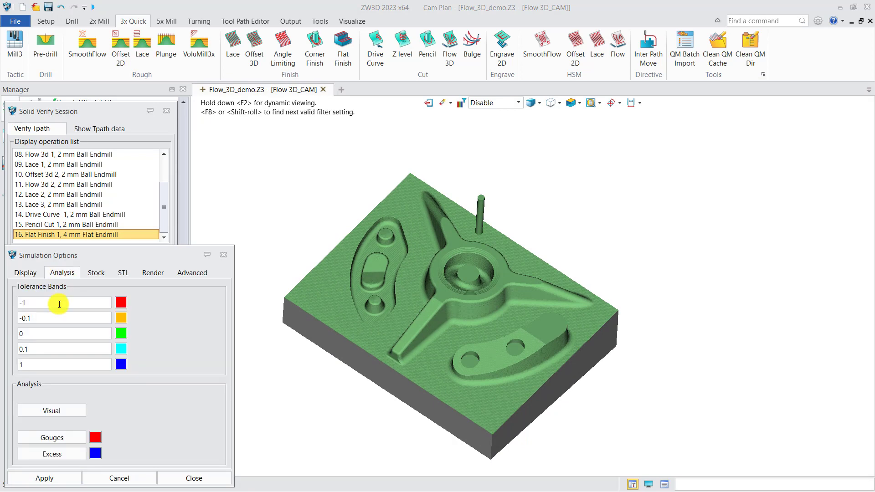
left_click(51, 410)
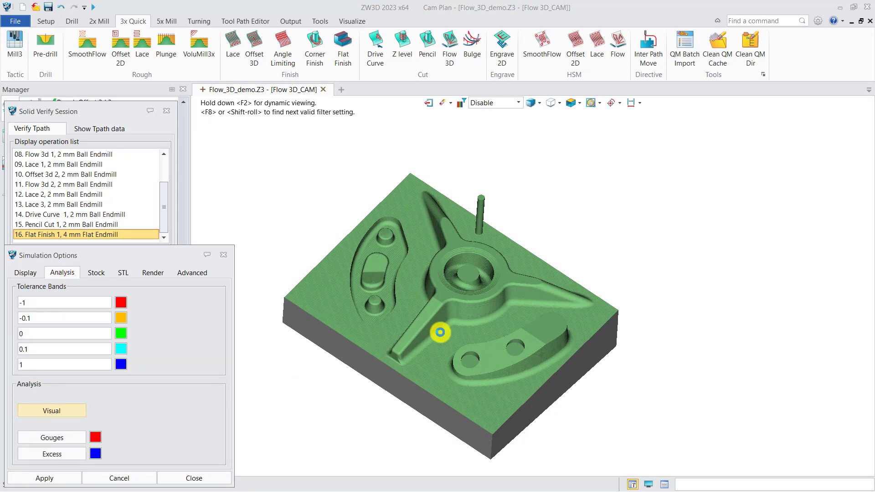
mouse_move(440, 332)
middle_mouse_down()
mouse_move(447, 341)
mouse_move(433, 336)
mouse_move(416, 354)
mouse_move(442, 341)
middle_mouse_up()
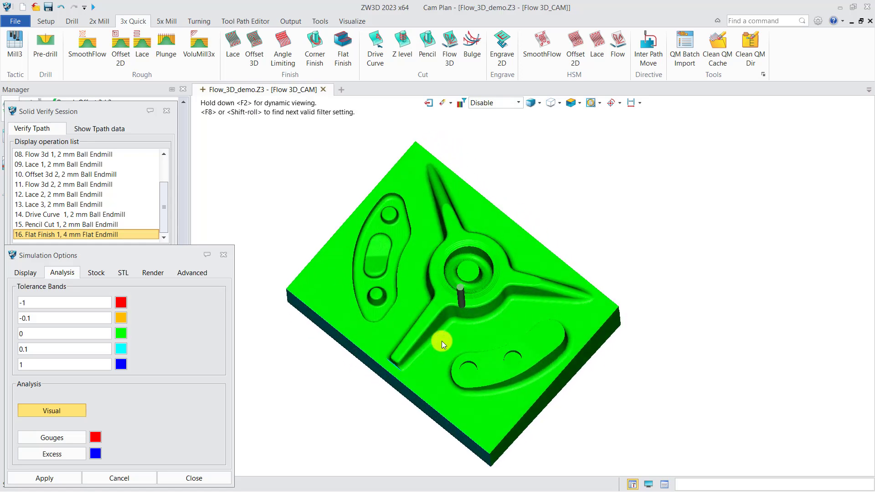